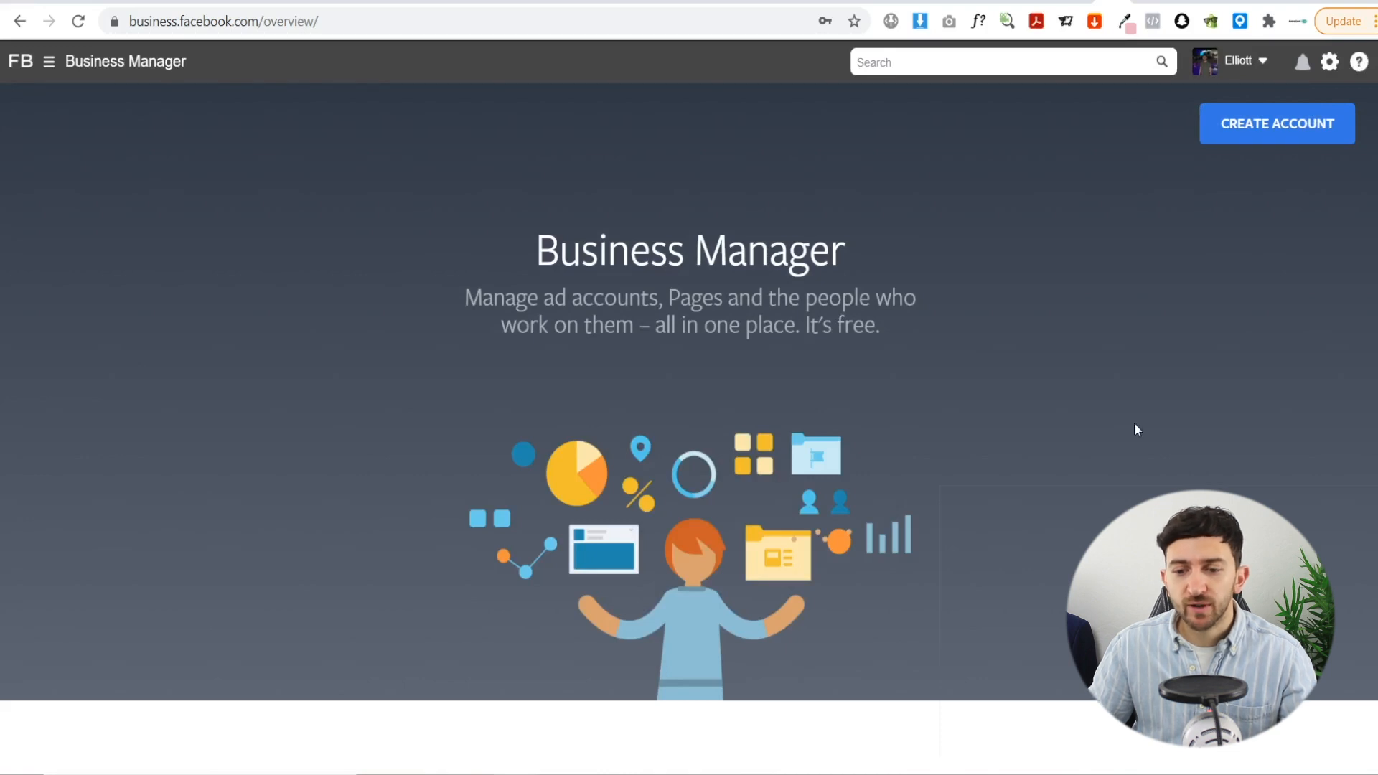
# Start creating a Business Manager account, and open the create options on the Facebook home page
pyautogui.click(1304, 137)
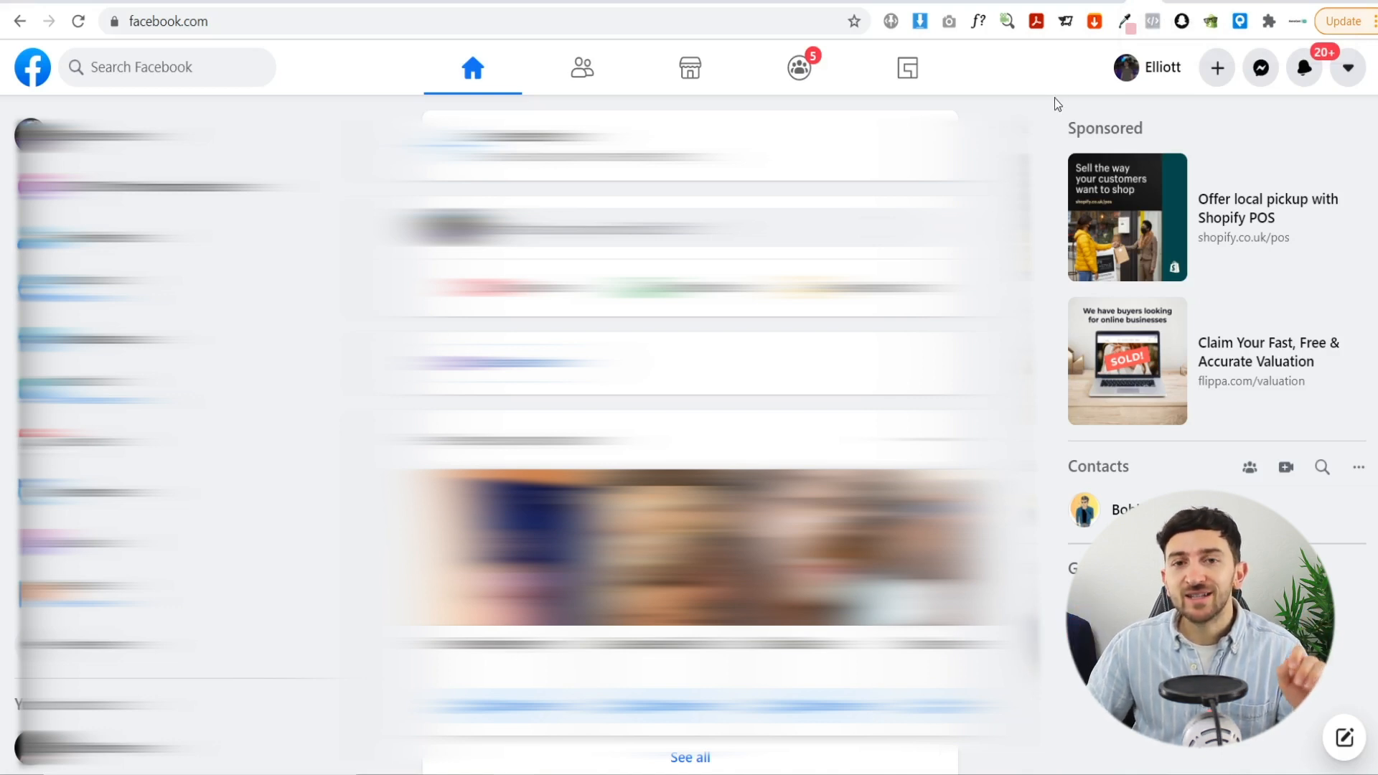
pyautogui.click(1212, 75)
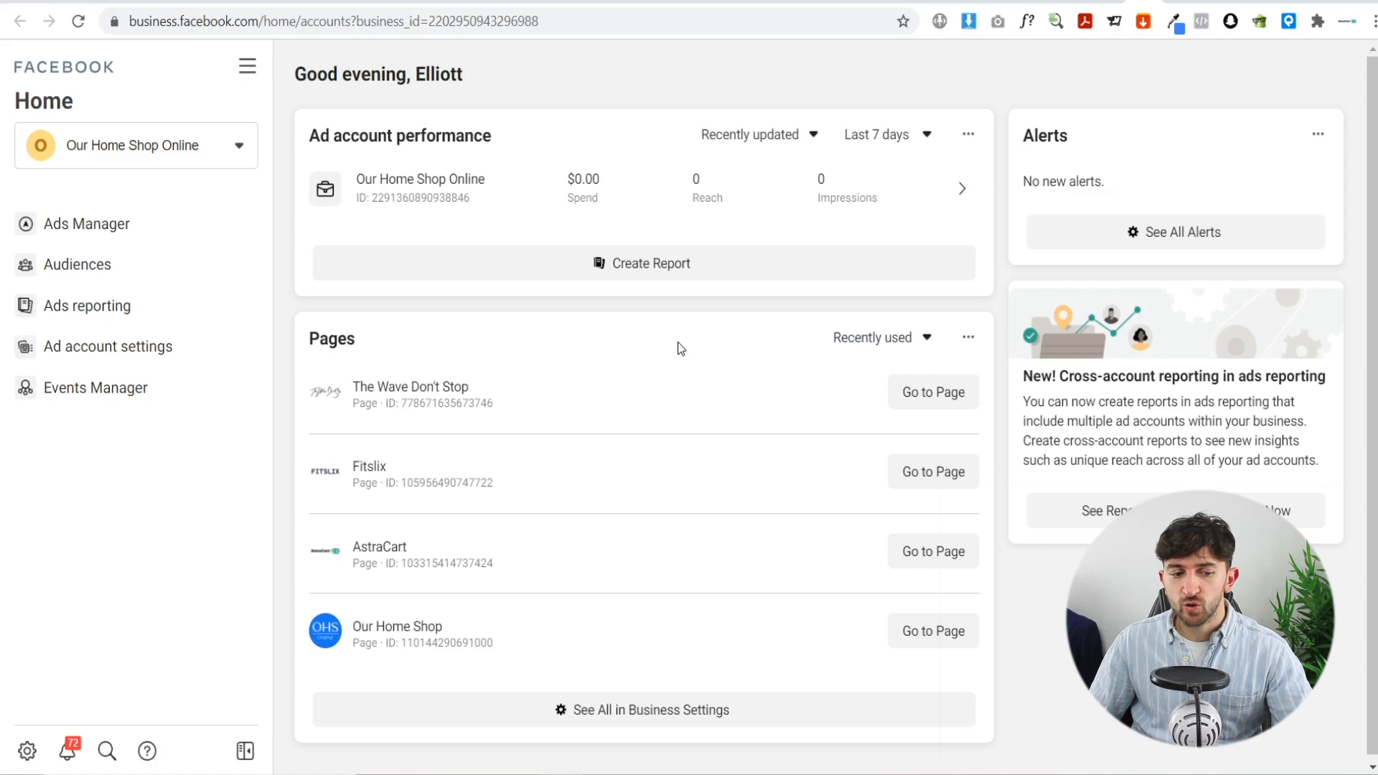
# Open Events Manager and connect a new Web data source with Facebook pixel as the connection method
pyautogui.click(247, 70)
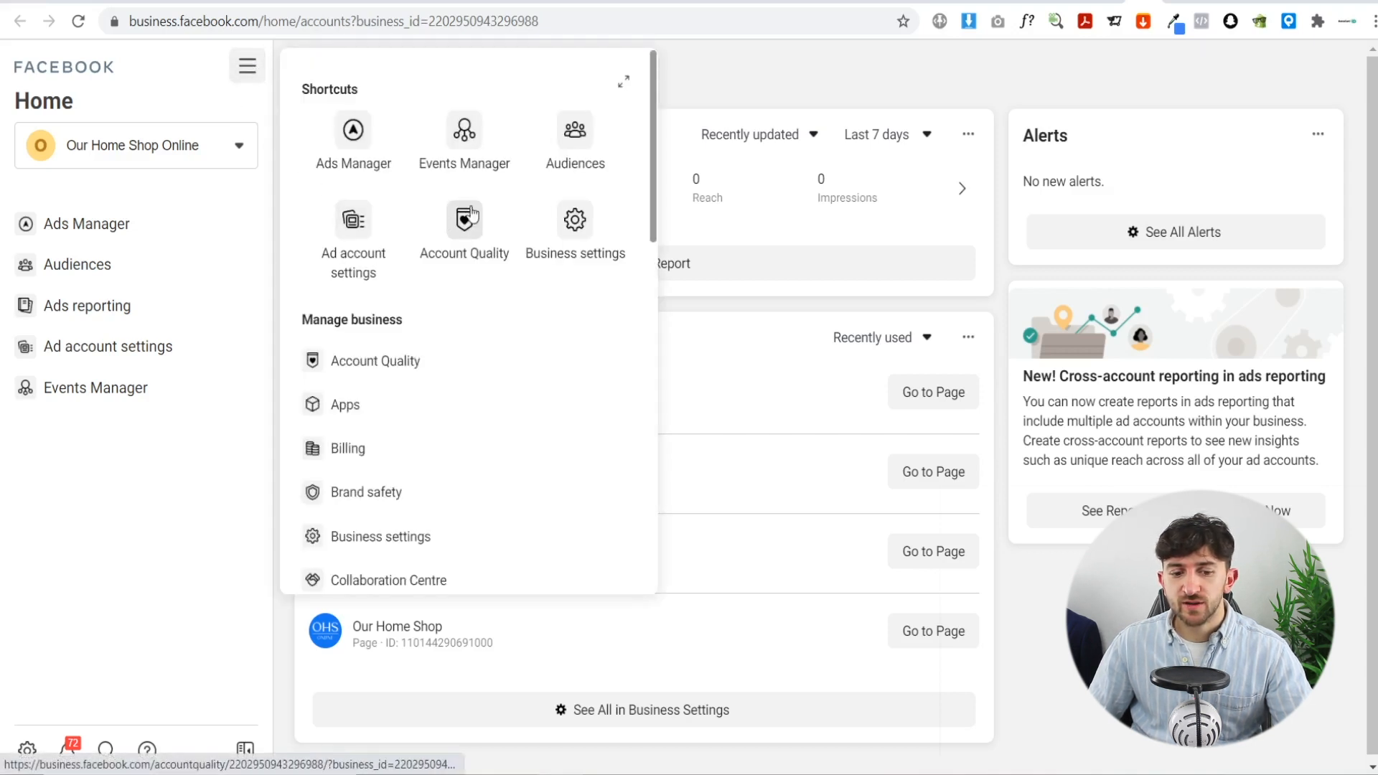
pyautogui.click(508, 171)
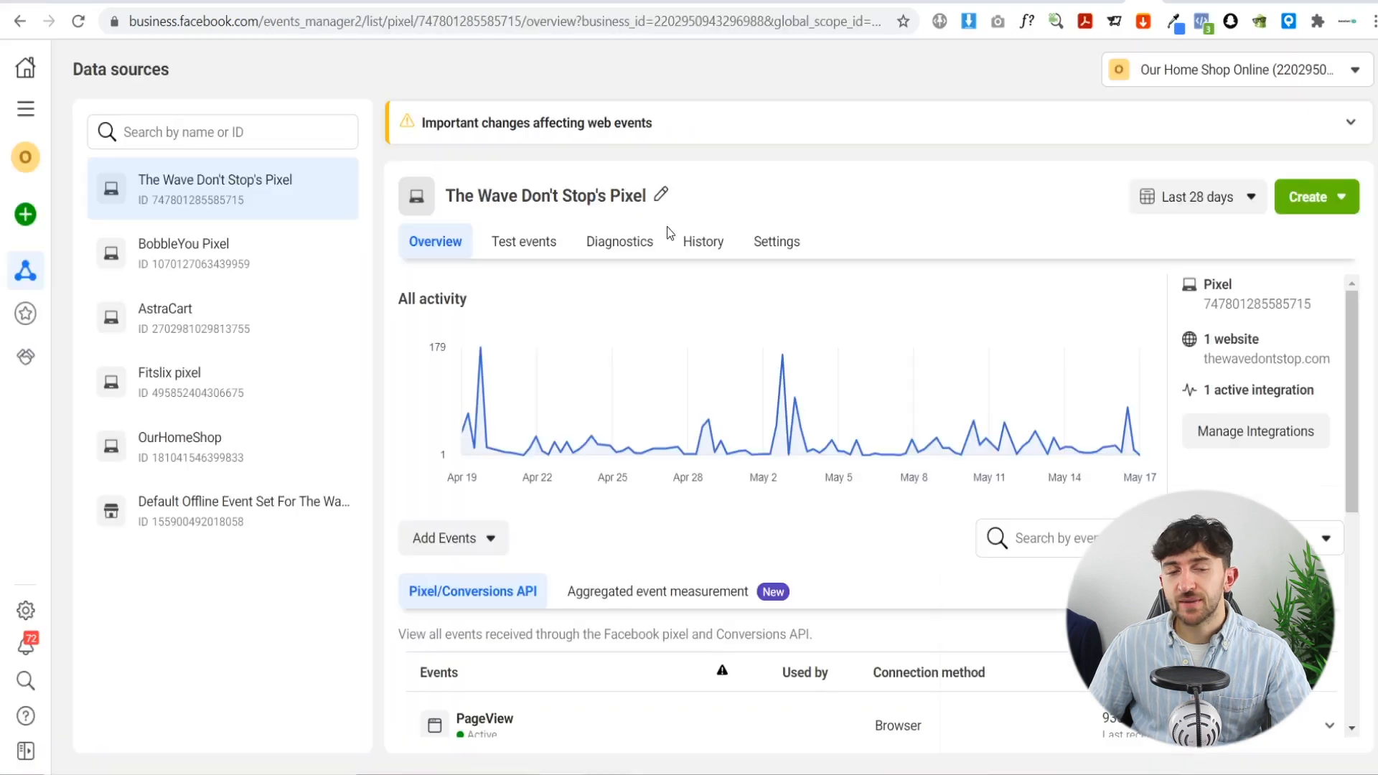
pyautogui.moveTo(12, 231)
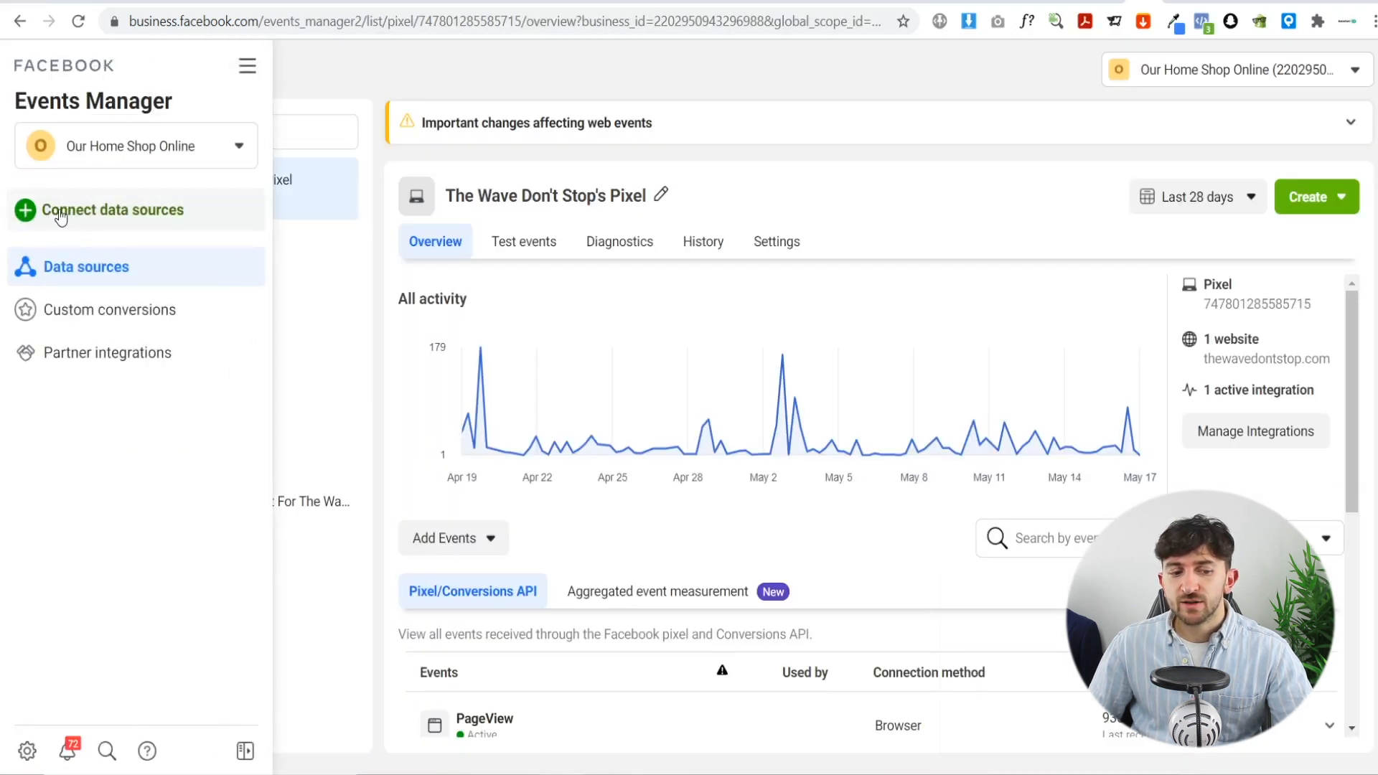
pyautogui.click(62, 215)
pyautogui.click(390, 357)
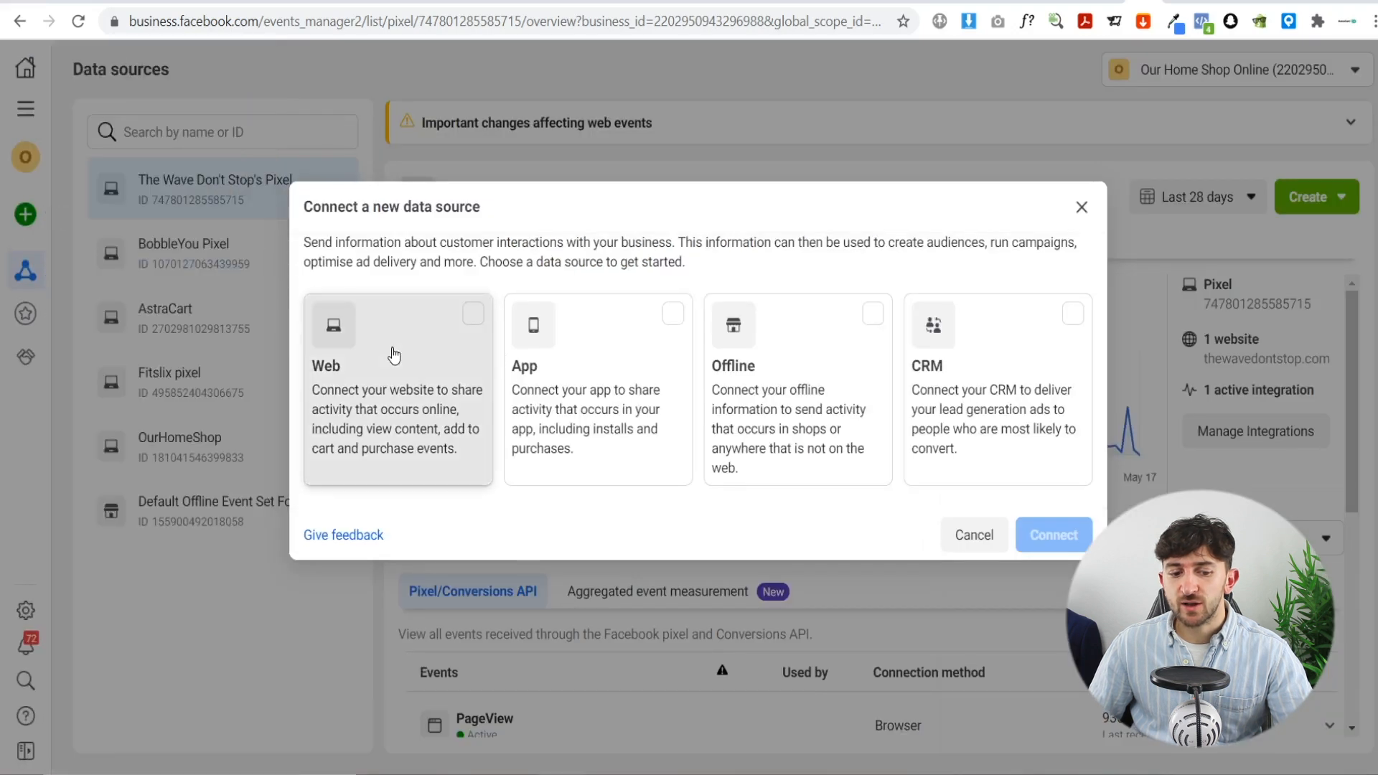
pyautogui.click(1070, 533)
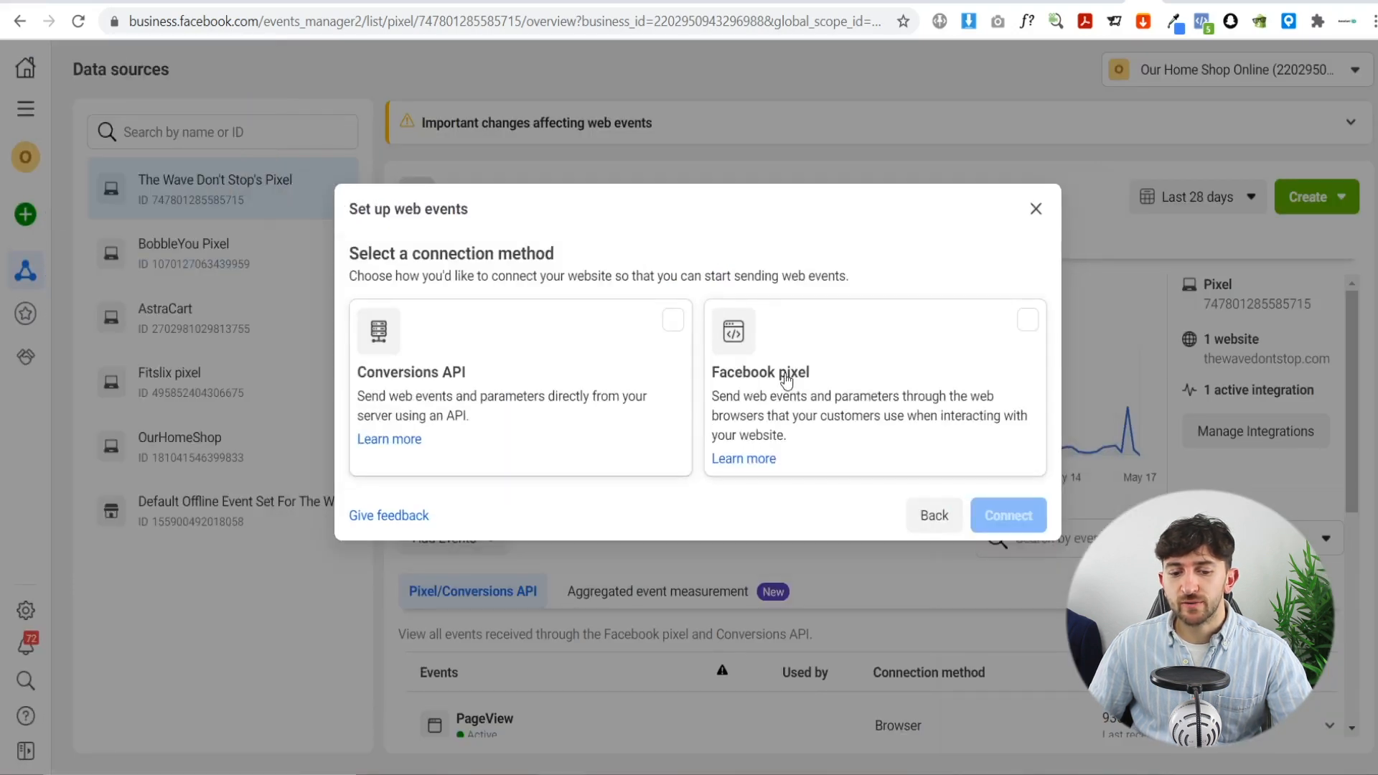
pyautogui.click(848, 364)
pyautogui.click(1009, 516)
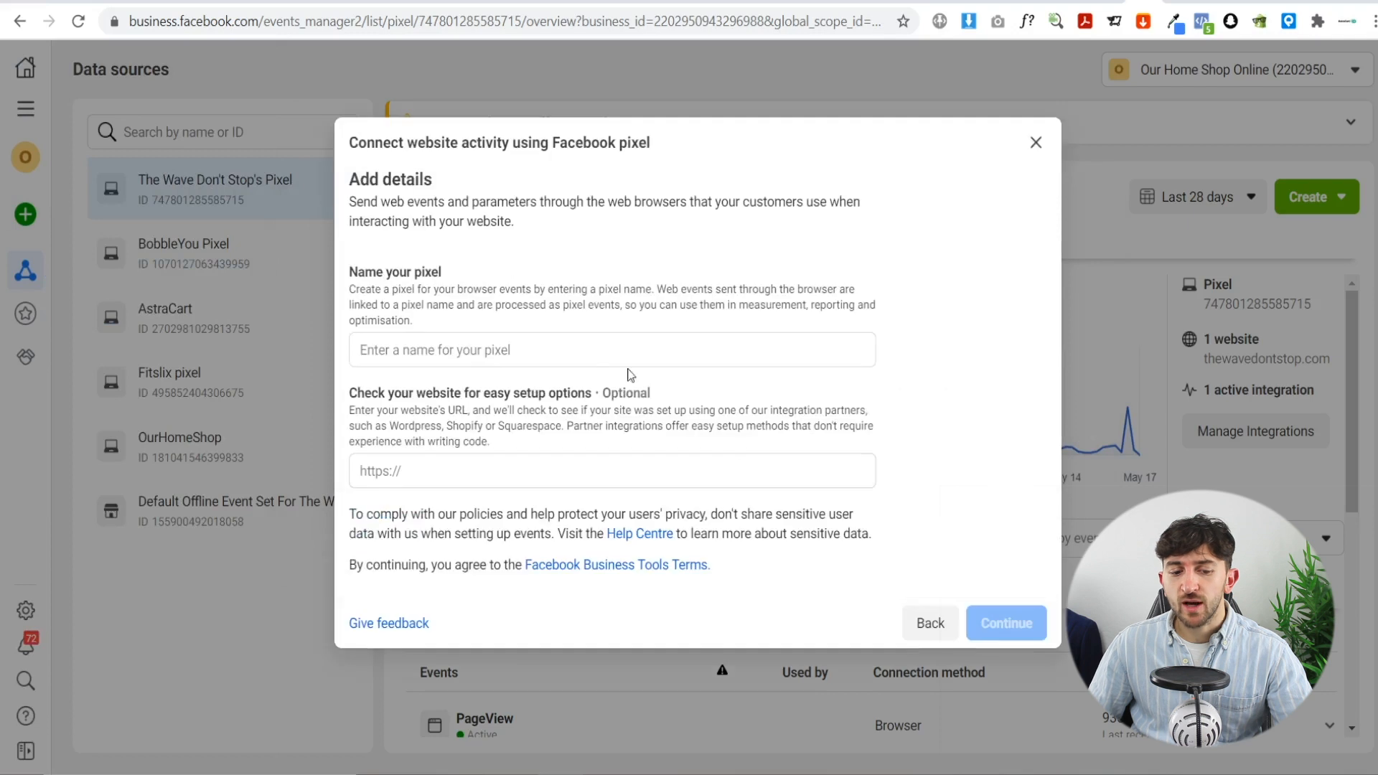
pyautogui.click(487, 357)
pyautogui.write('PrendyPress Pixel')
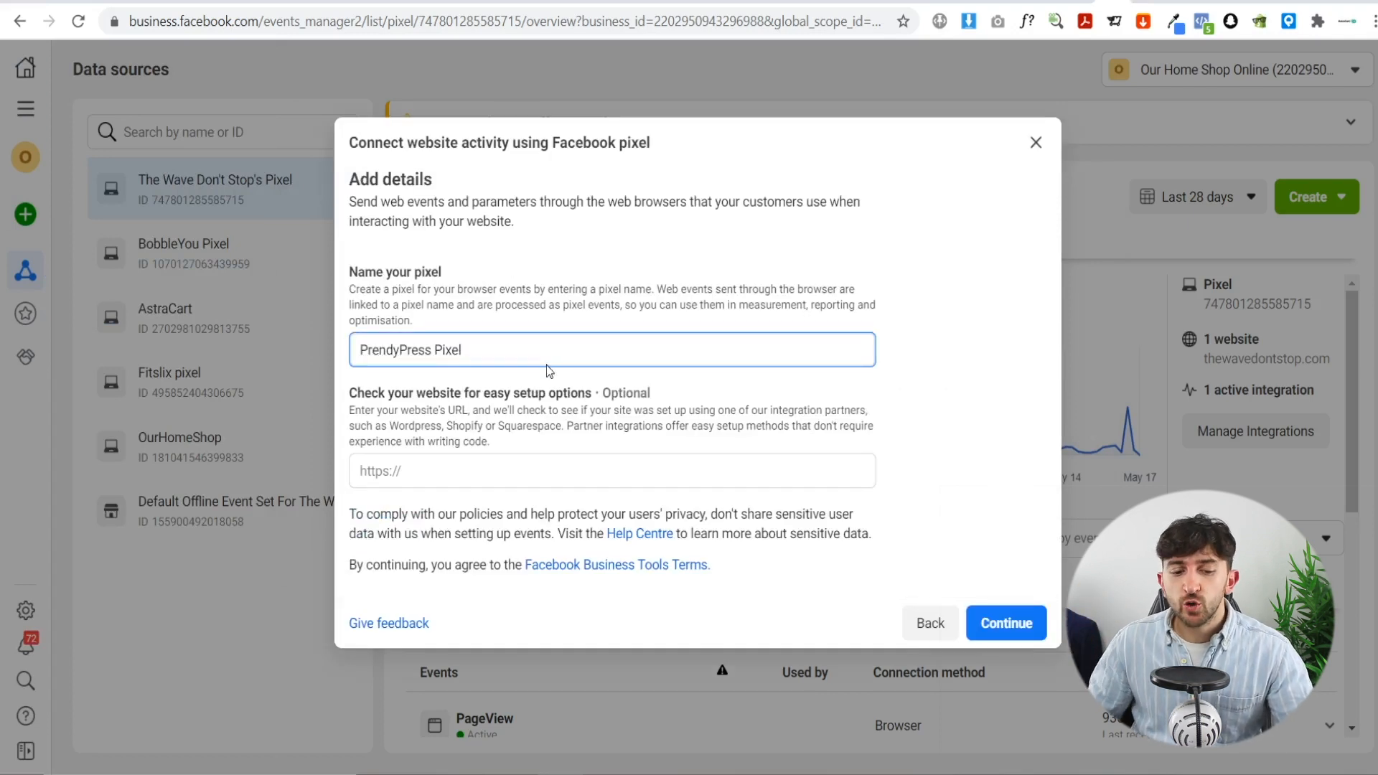
pyautogui.click(449, 467)
pyautogui.write('https://prendypress.com/')
pyautogui.click(1007, 624)
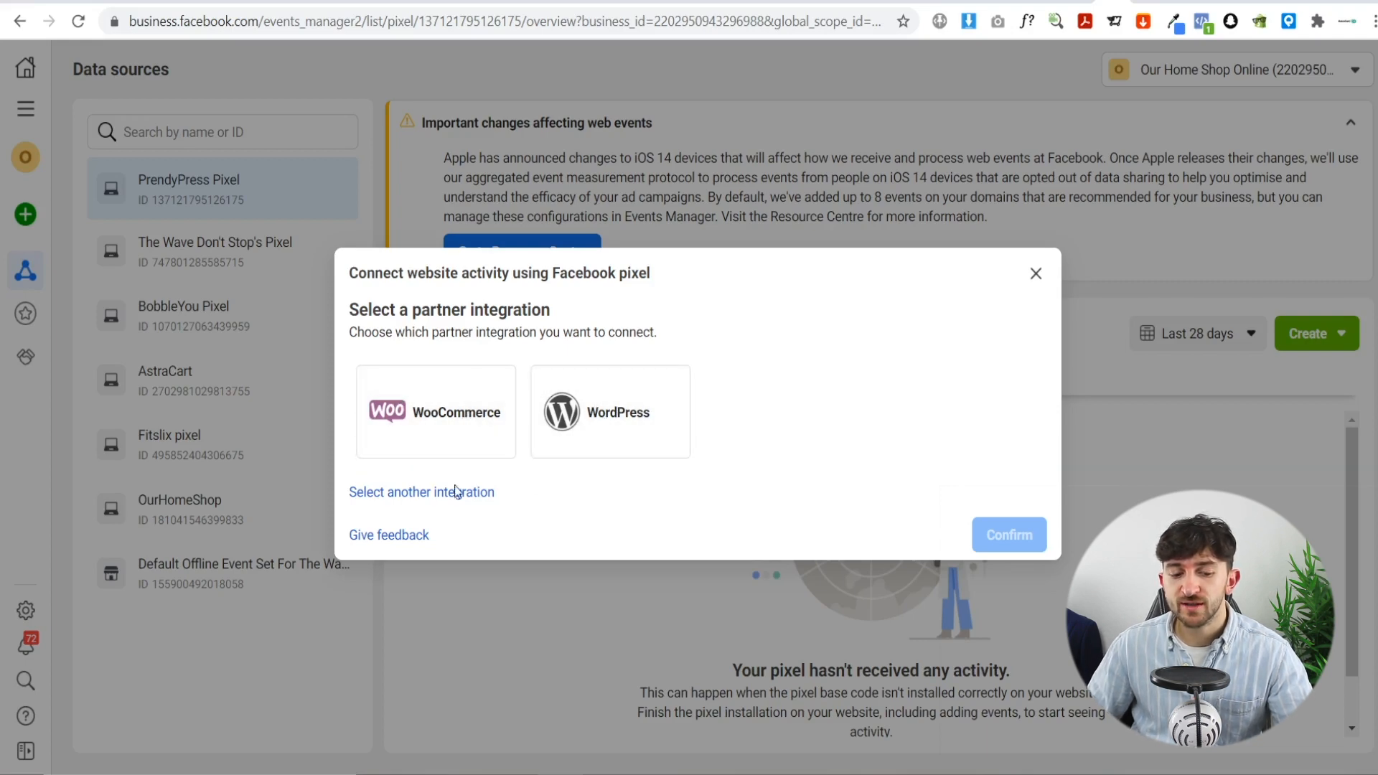
# Look through the full list of partner integrations available for connecting the pixel
pyautogui.click(402, 493)
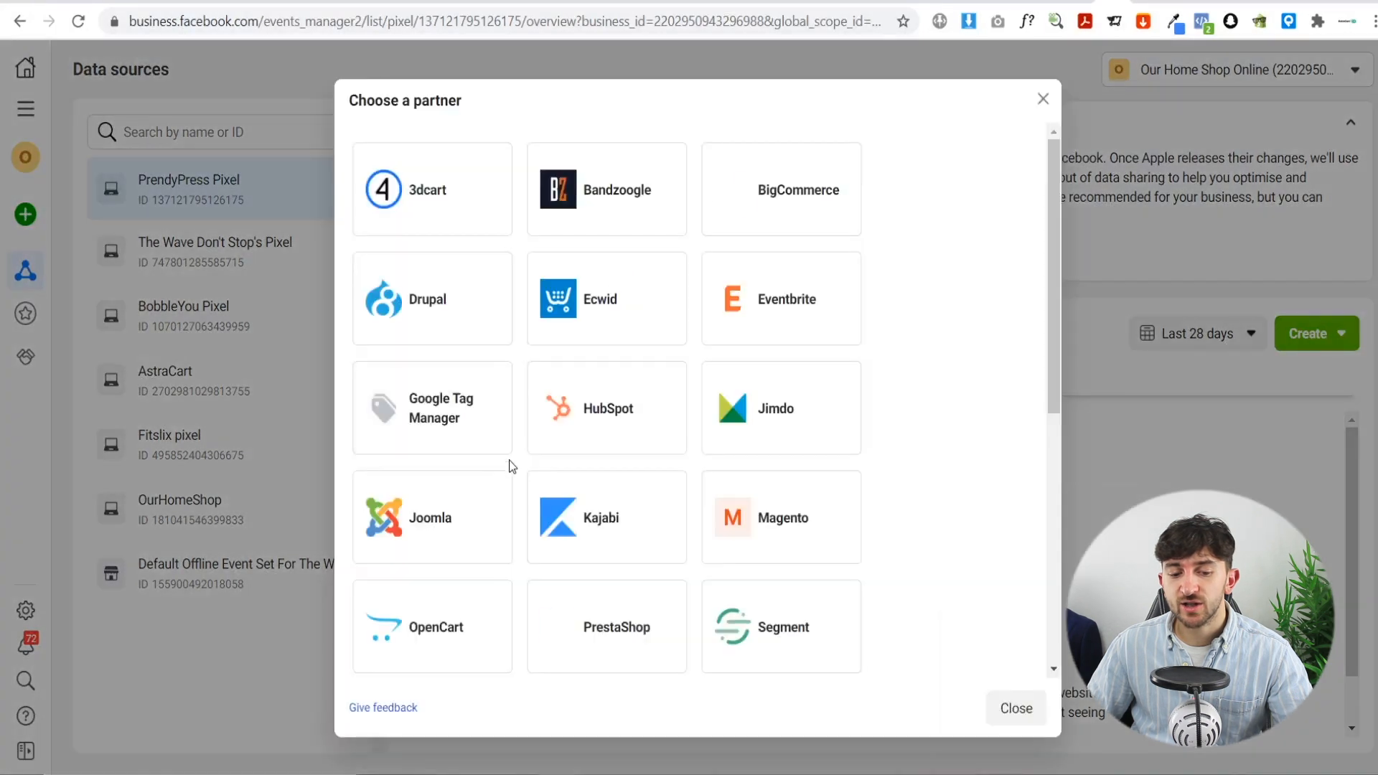
pyautogui.scroll(-7, 827, 348)
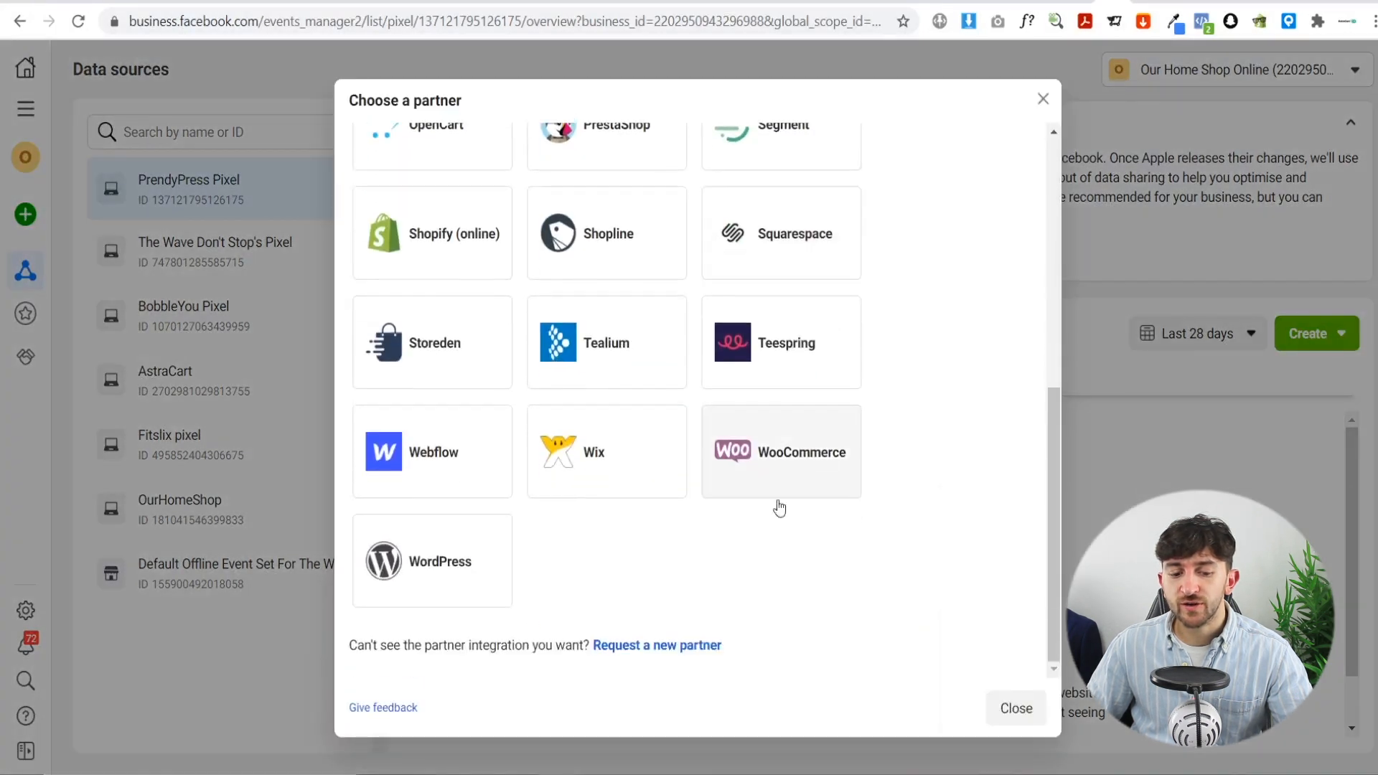
pyautogui.scroll(3, 440, 414)
pyautogui.scroll(-2, 508, 418)
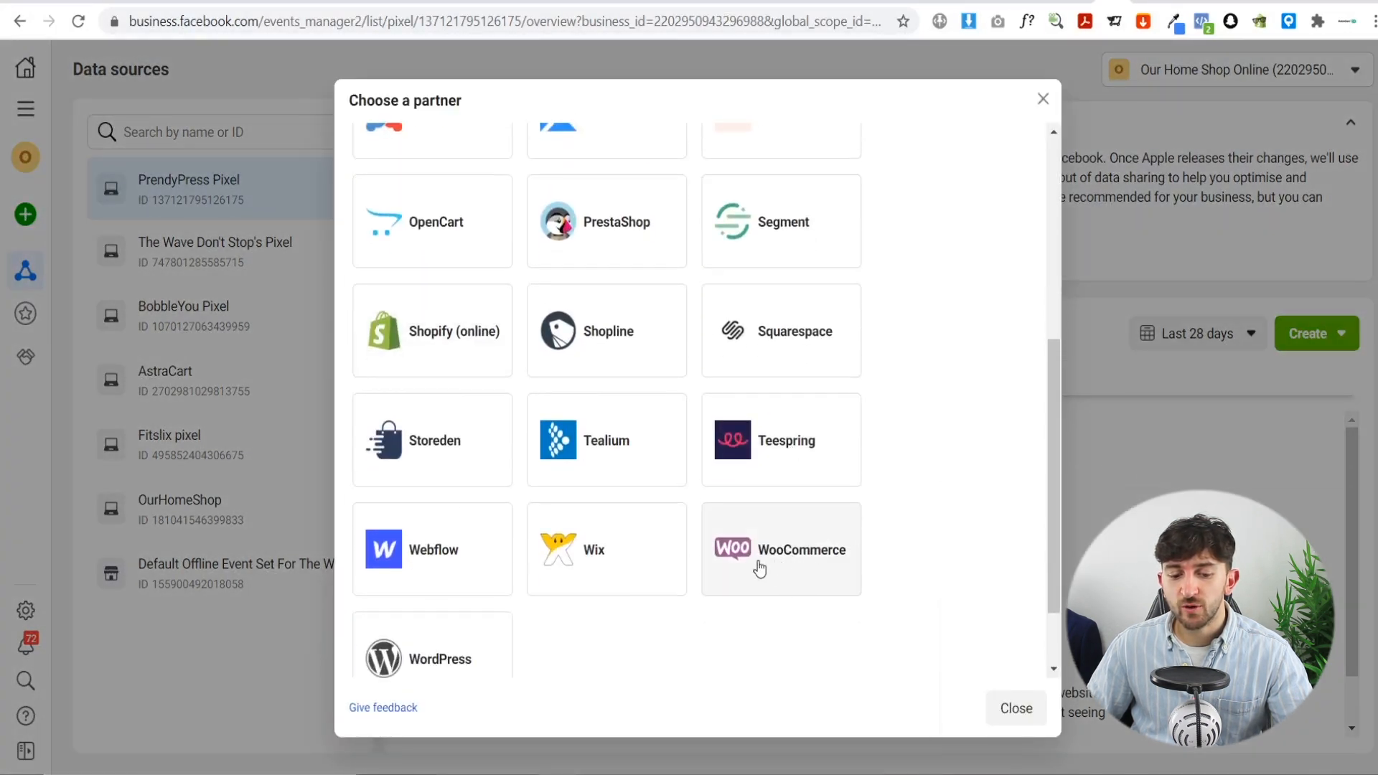
pyautogui.scroll(2, 557, 549)
pyautogui.scroll(4, 704, 519)
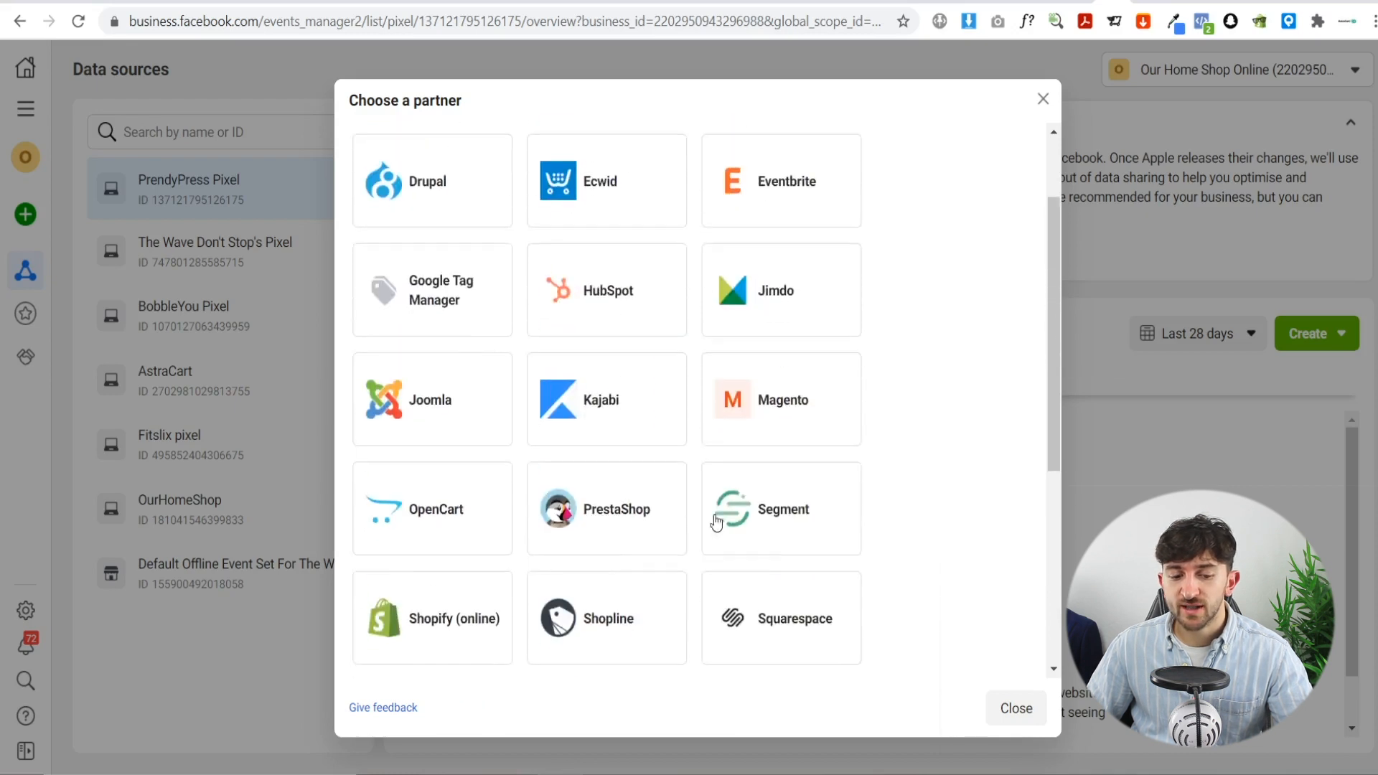
pyautogui.scroll(-1, 825, 355)
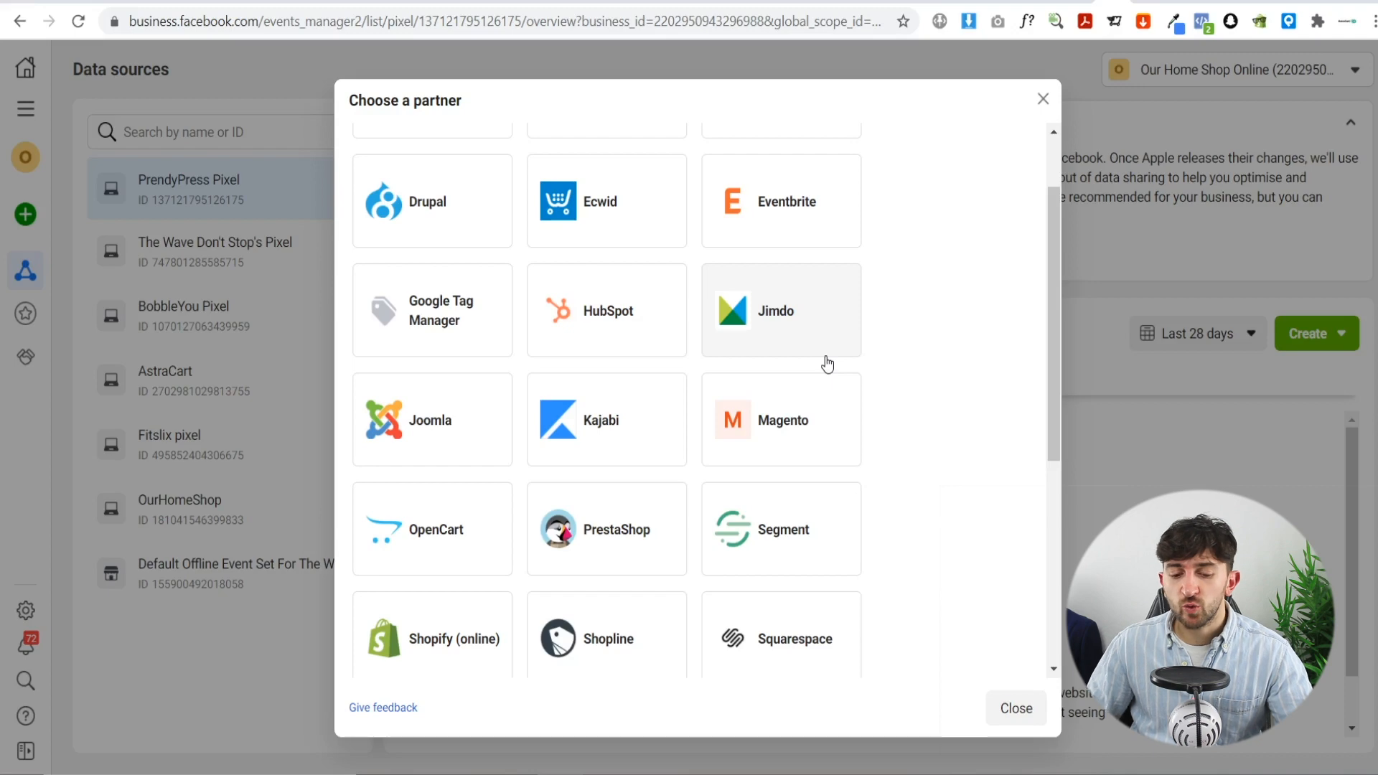
pyautogui.scroll(-4, 825, 364)
# View the WooCommerce integration's setup page, return to the partner list and close the pixel connection dialog
pyautogui.click(753, 483)
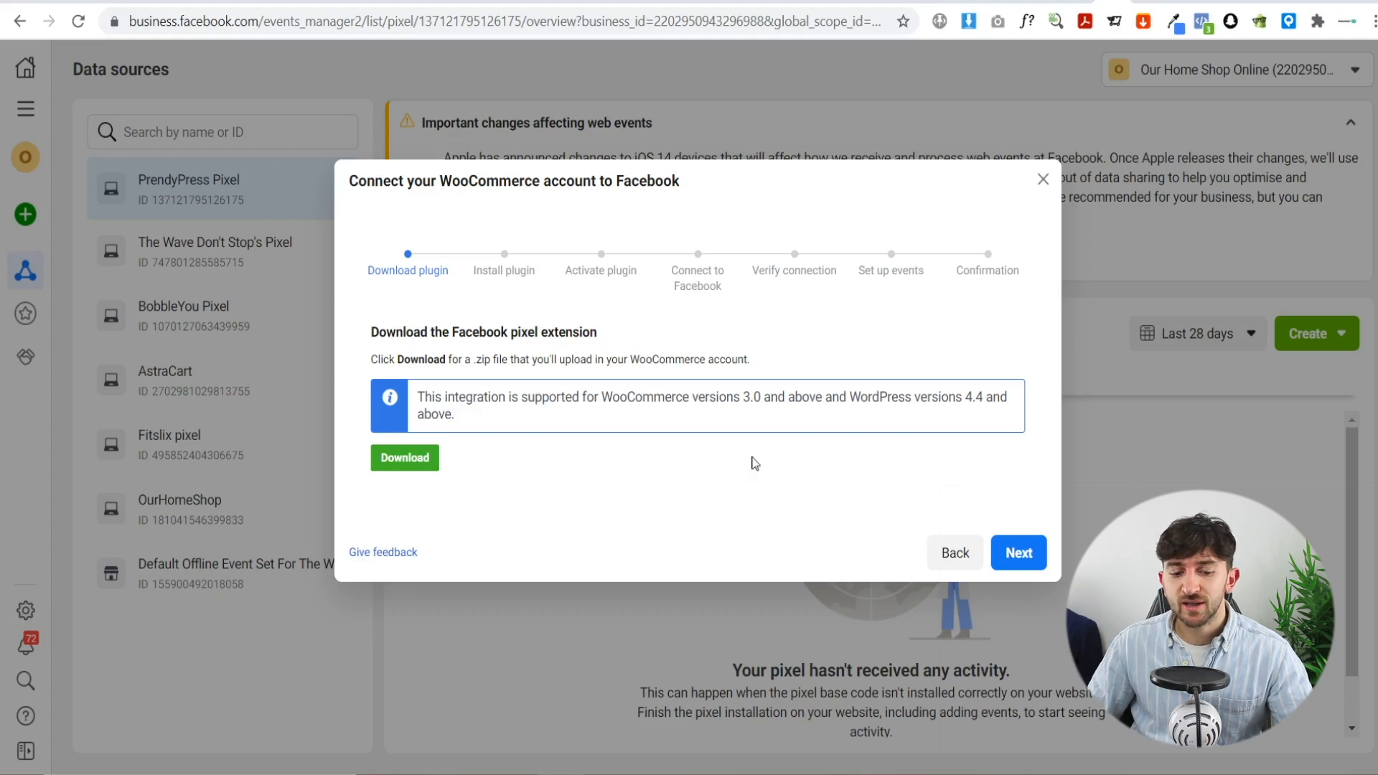
pyautogui.click(955, 553)
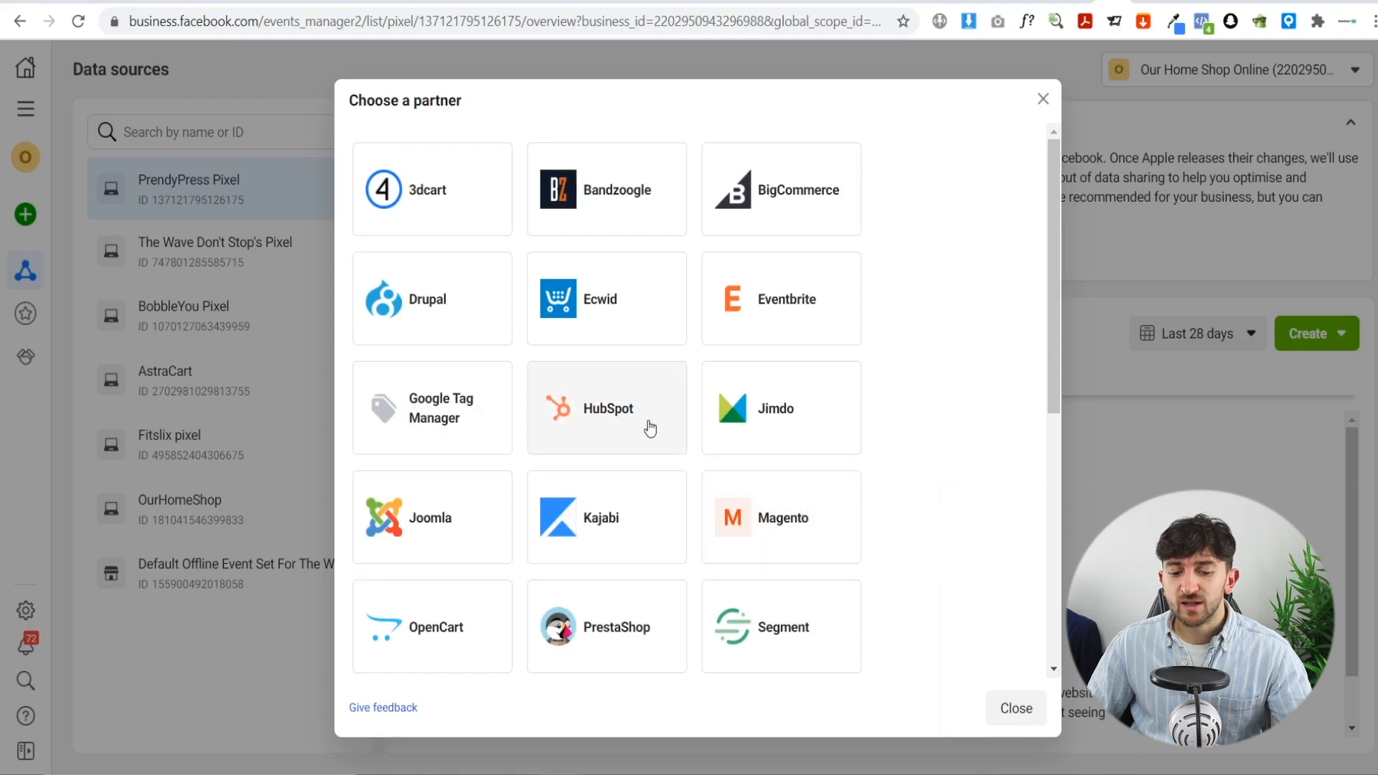
pyautogui.scroll(-7, 818, 384)
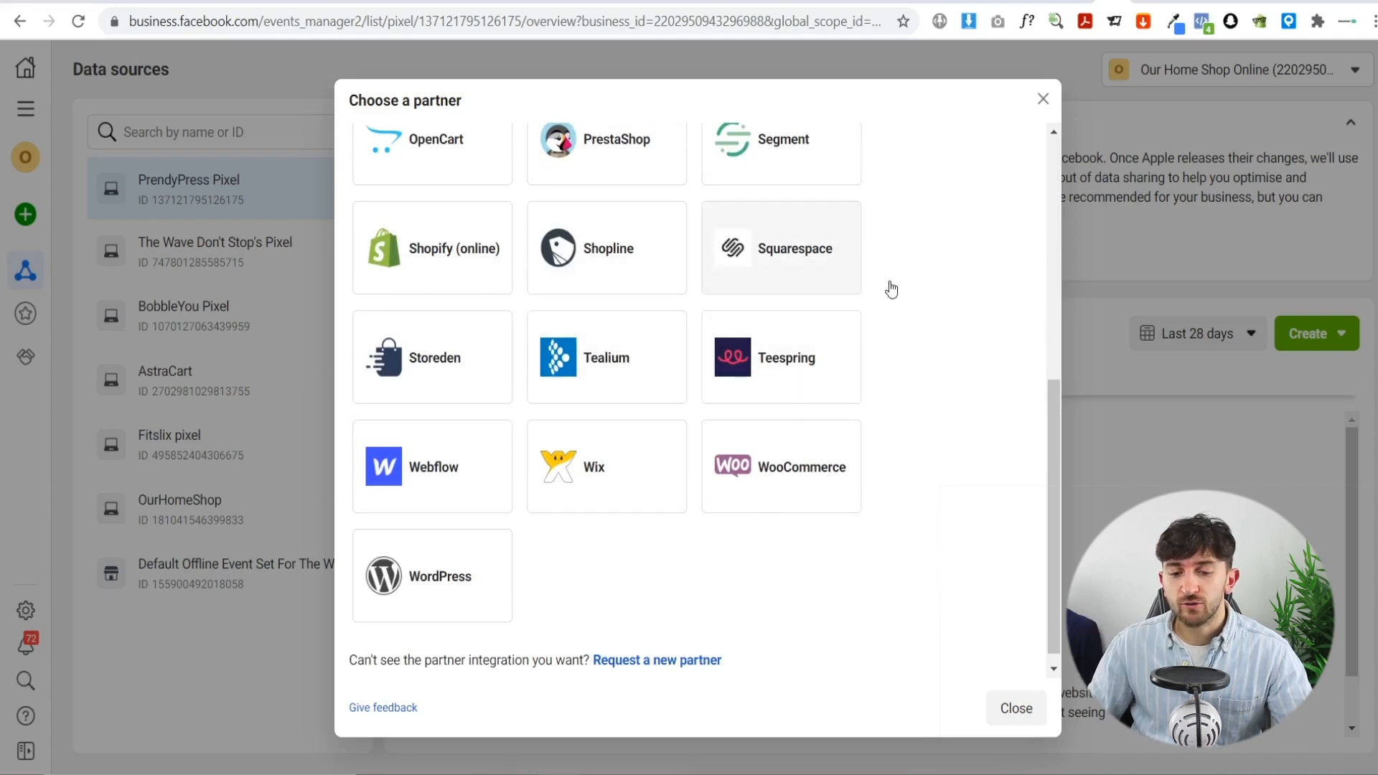
pyautogui.click(1042, 99)
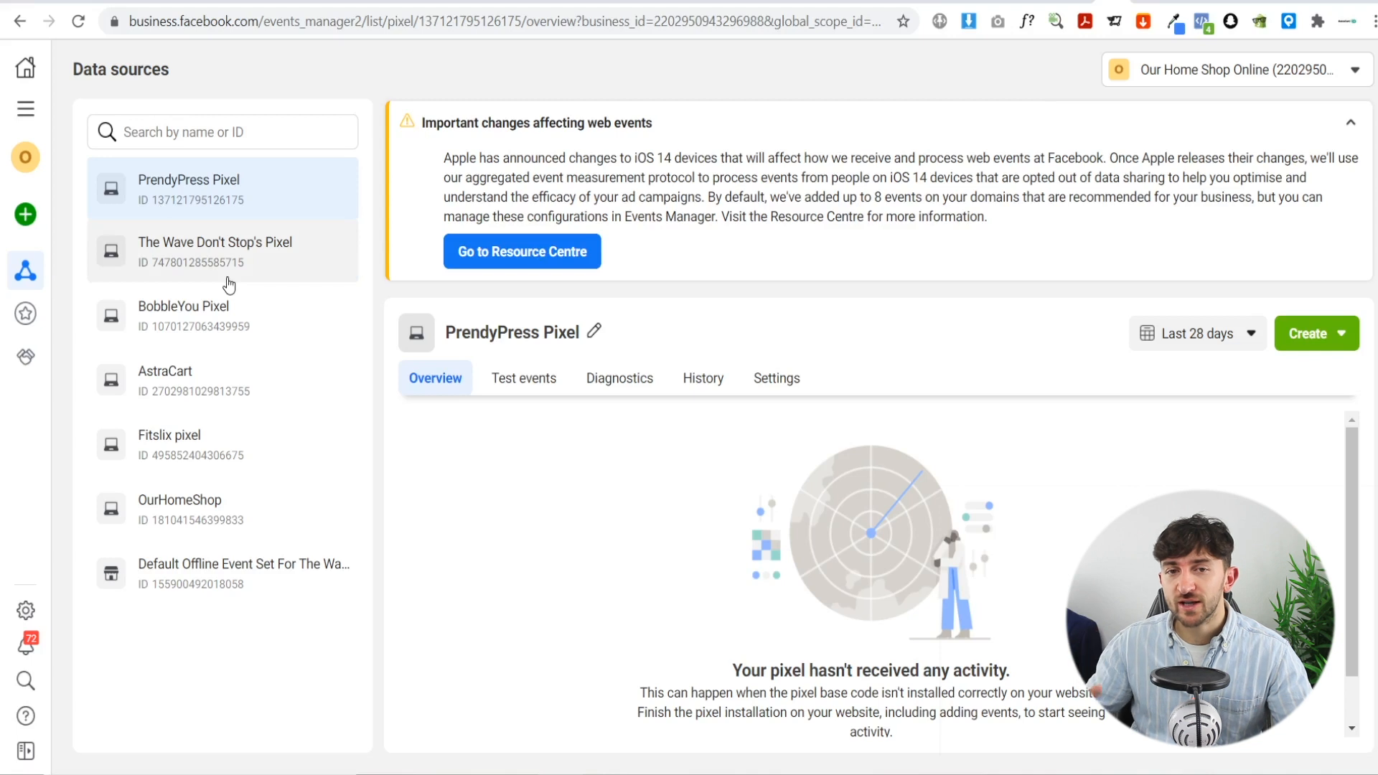
# Open the ad account settings and view the account's payment settings
pyautogui.click(23, 113)
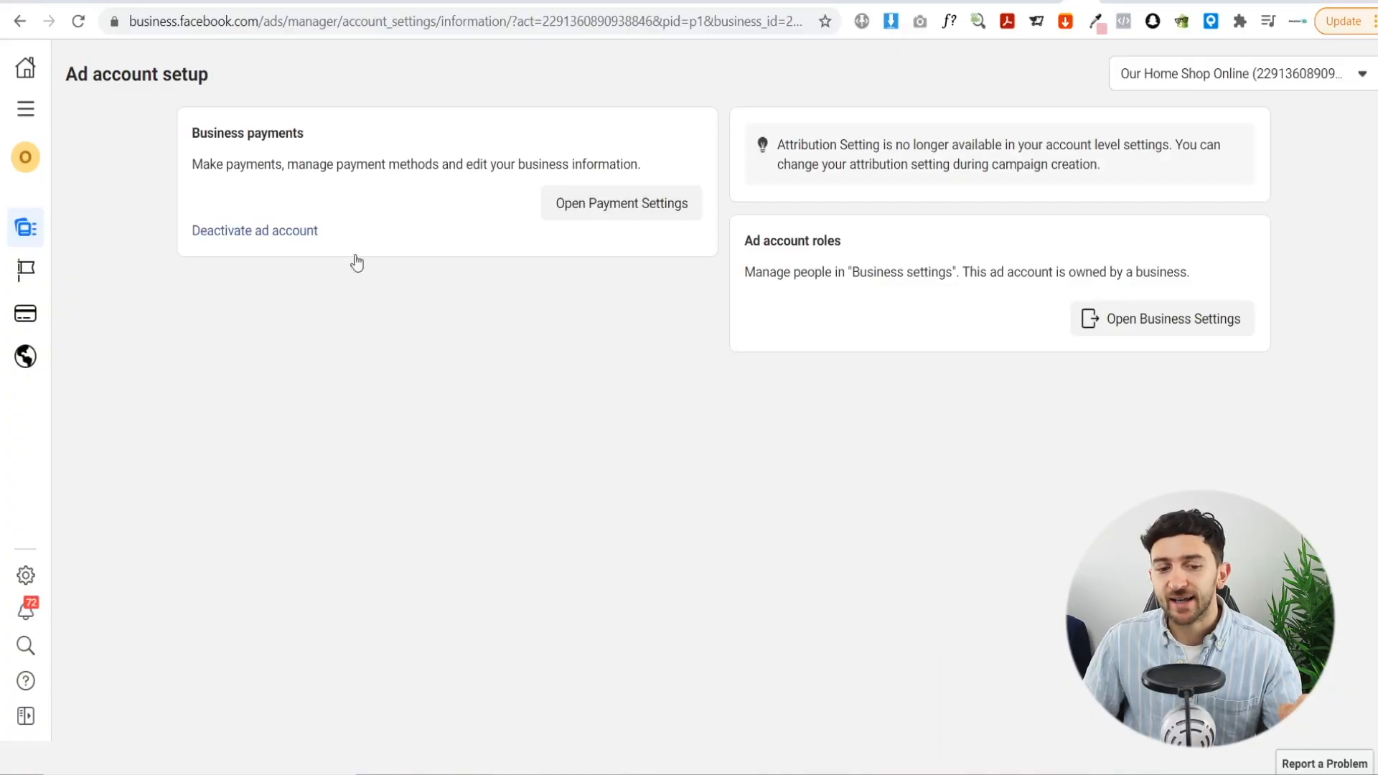
pyautogui.click(615, 214)
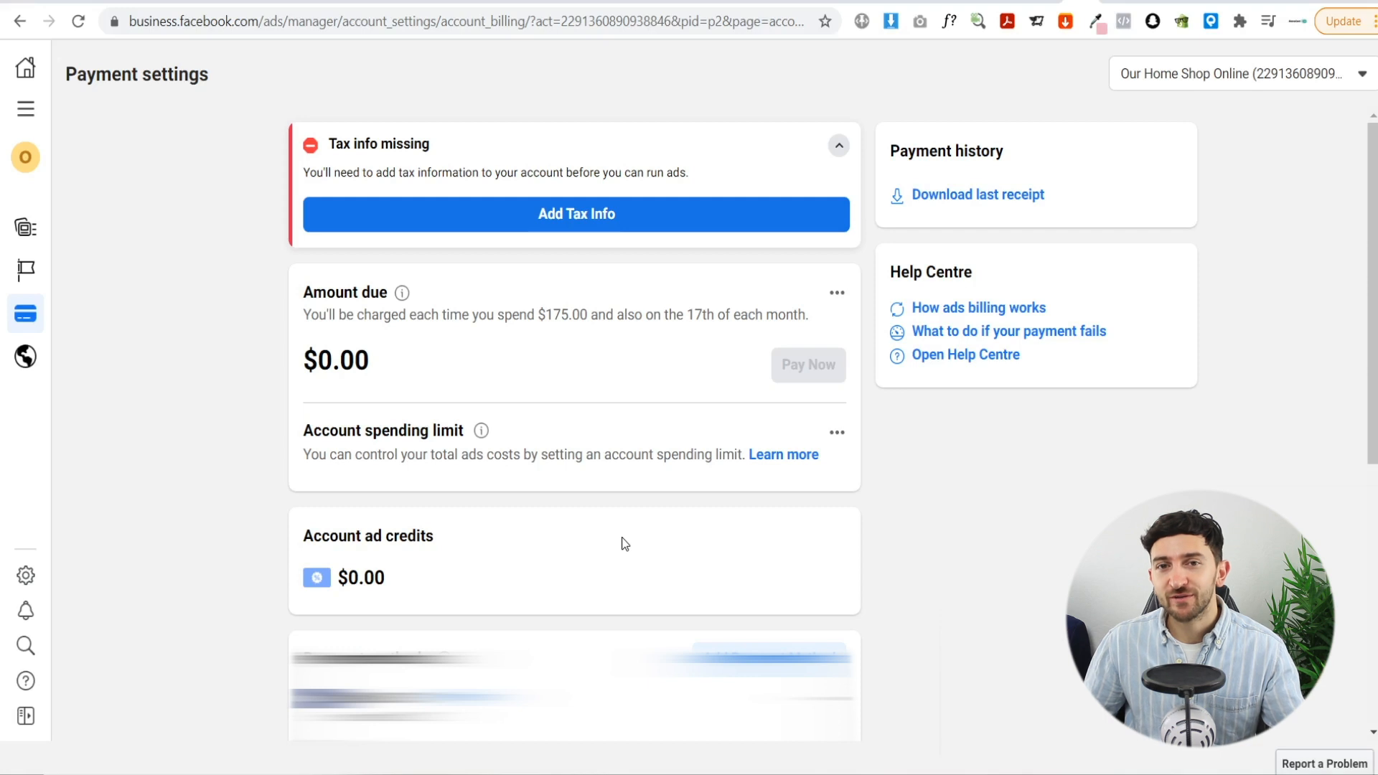
# Create a new campaign in Ads Manager with the Traffic objective
pyautogui.moveTo(37, 181)
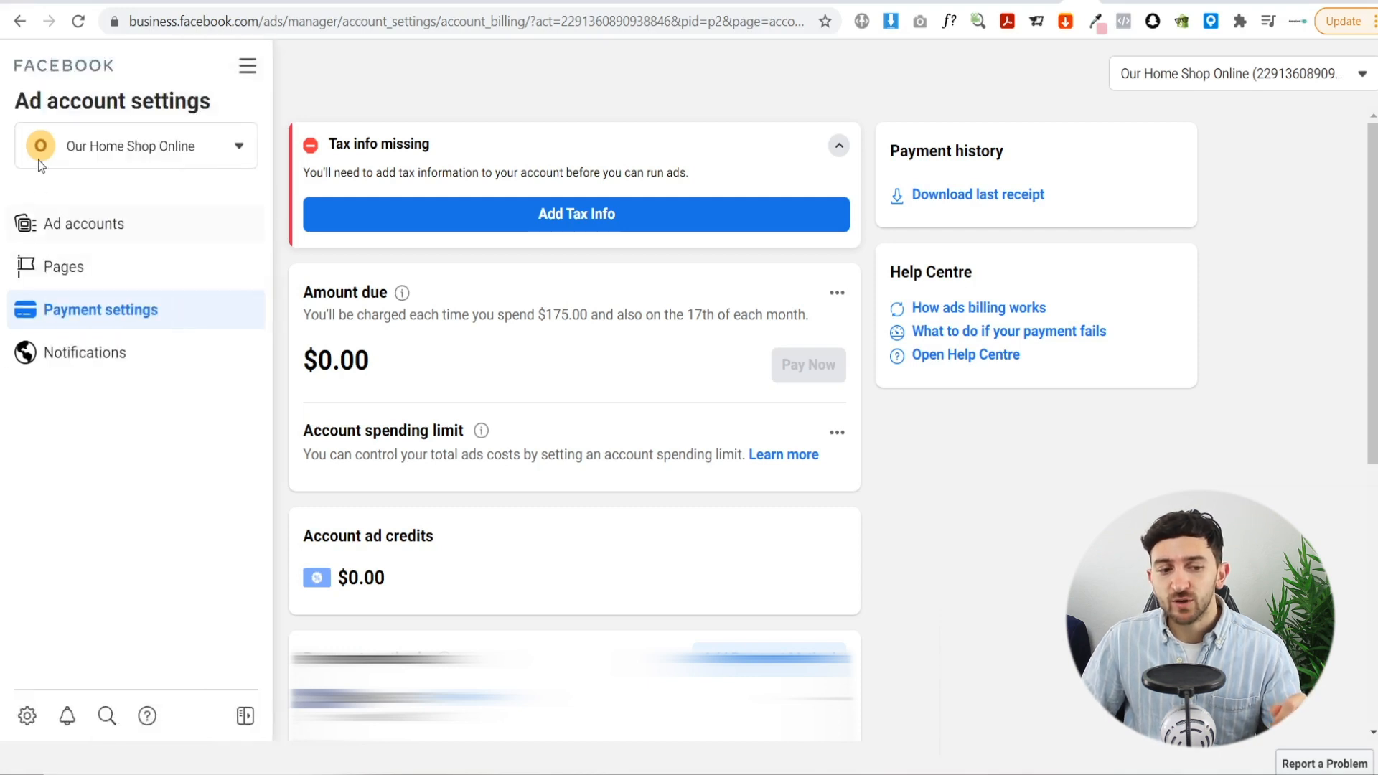
pyautogui.click(240, 71)
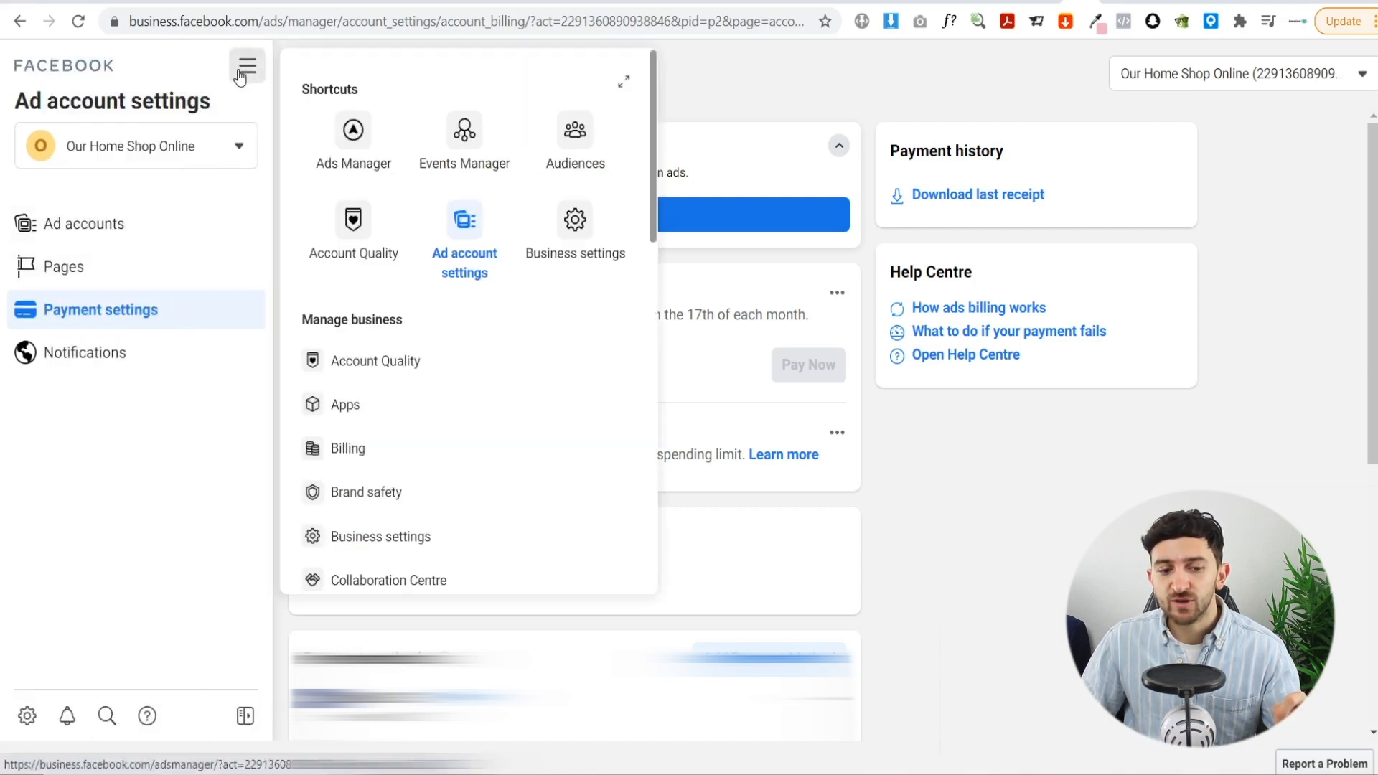
pyautogui.click(352, 163)
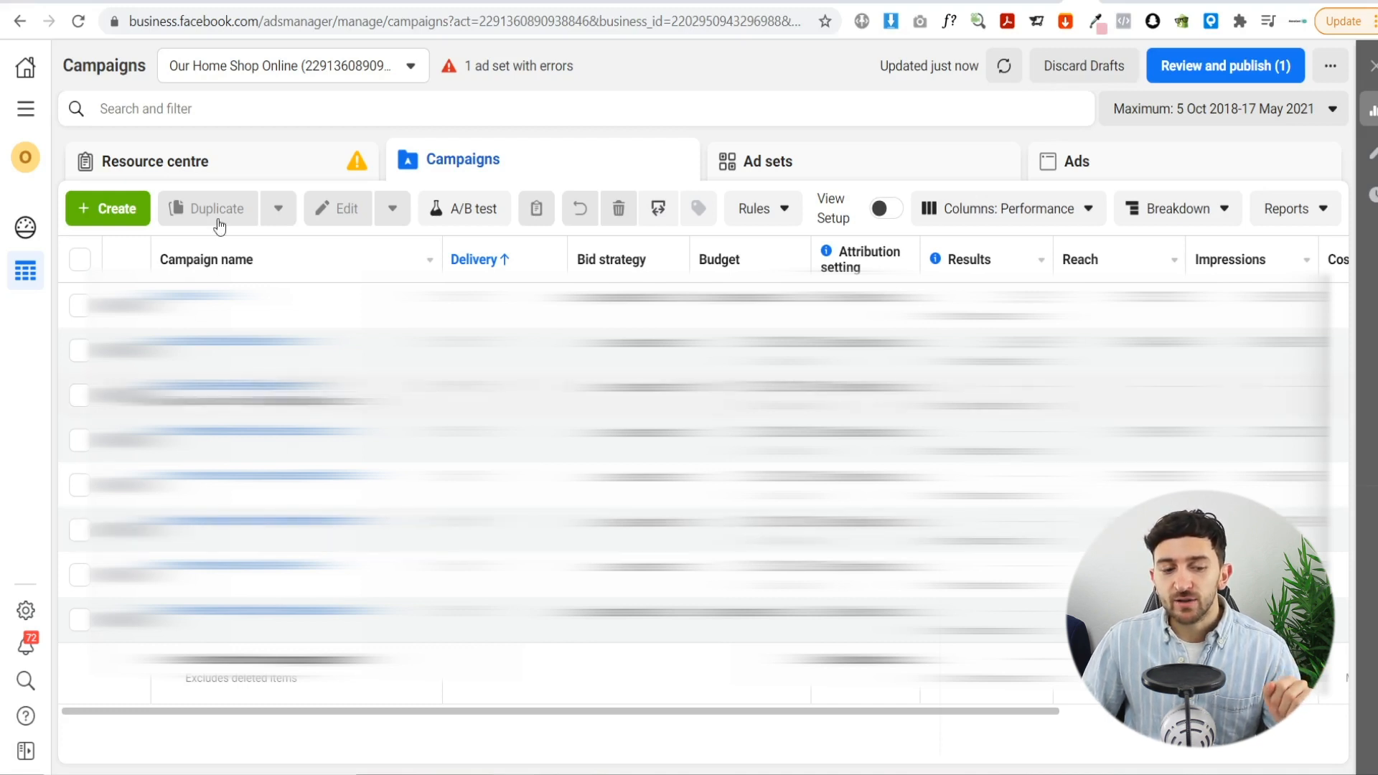
pyautogui.click(110, 205)
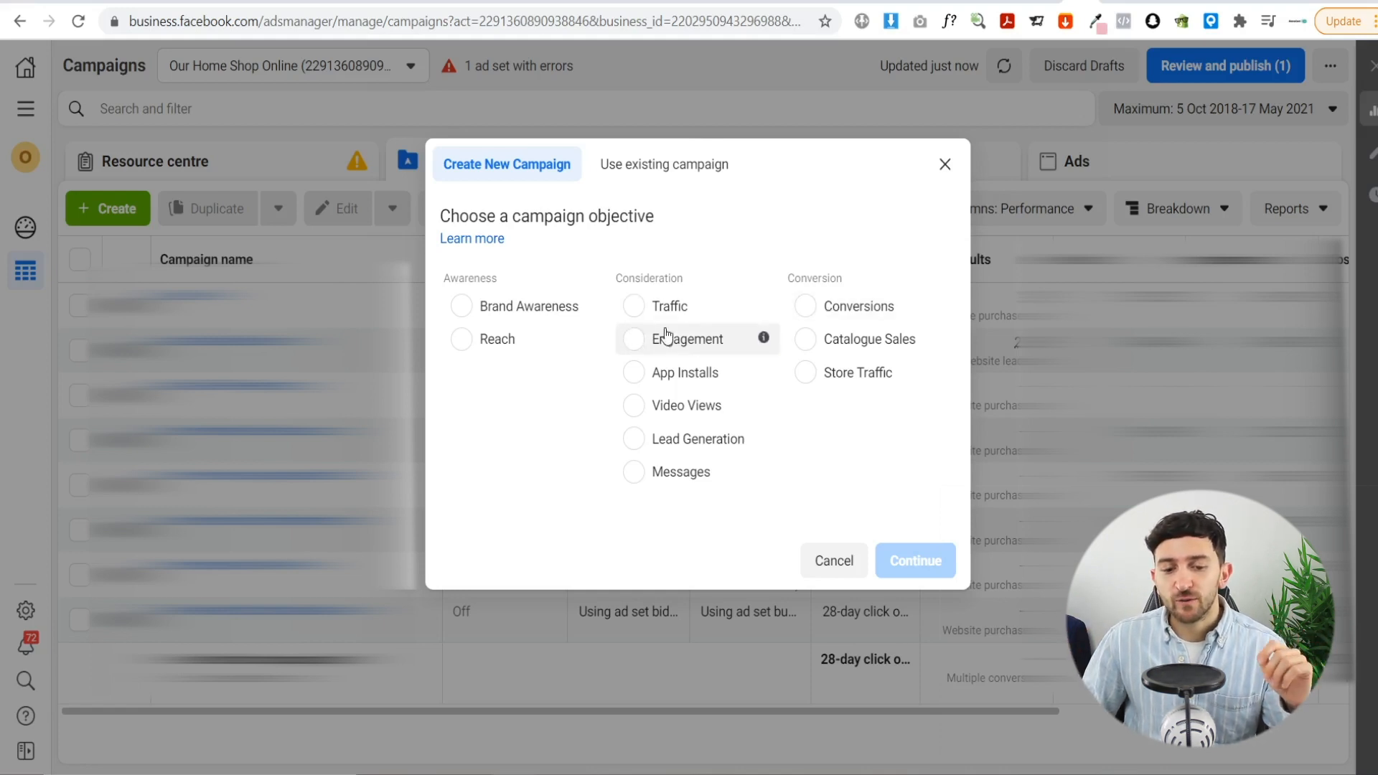
pyautogui.click(660, 308)
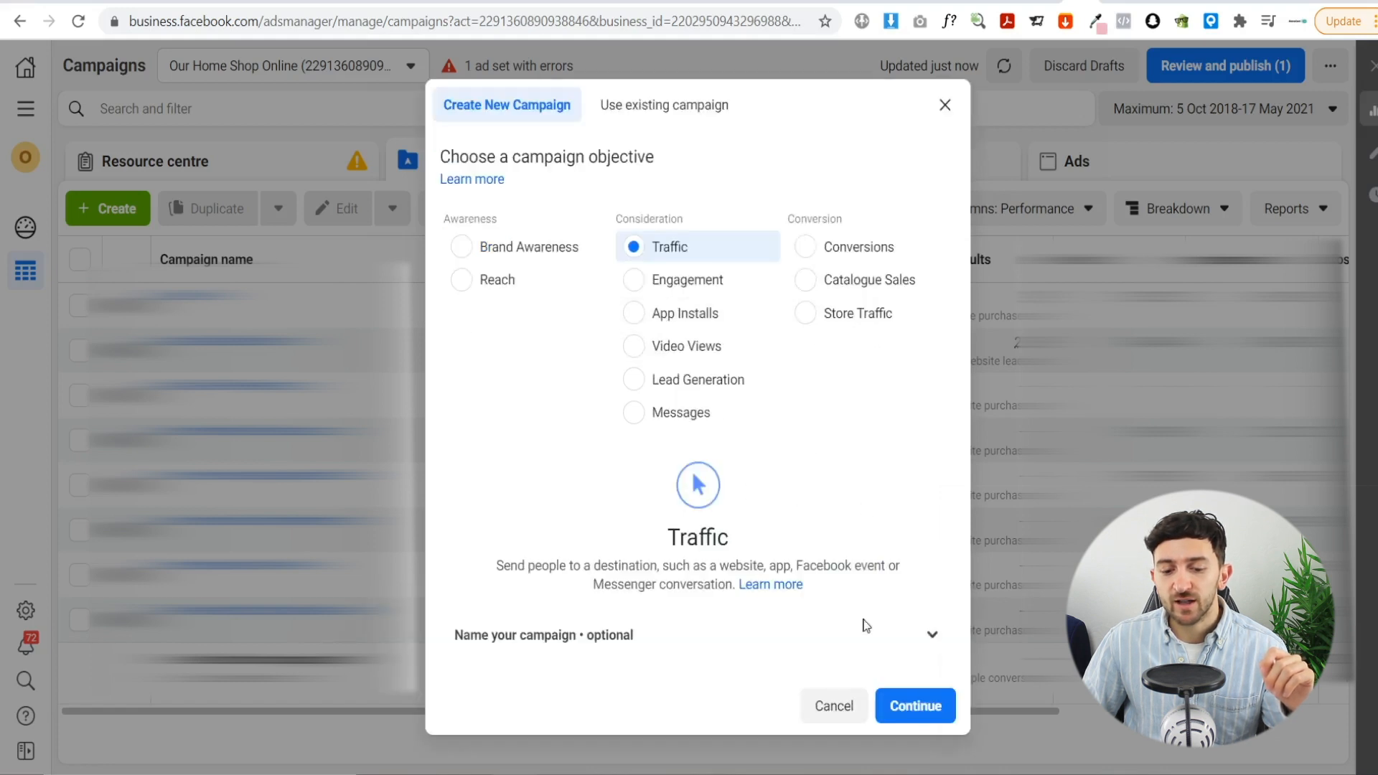
pyautogui.click(916, 706)
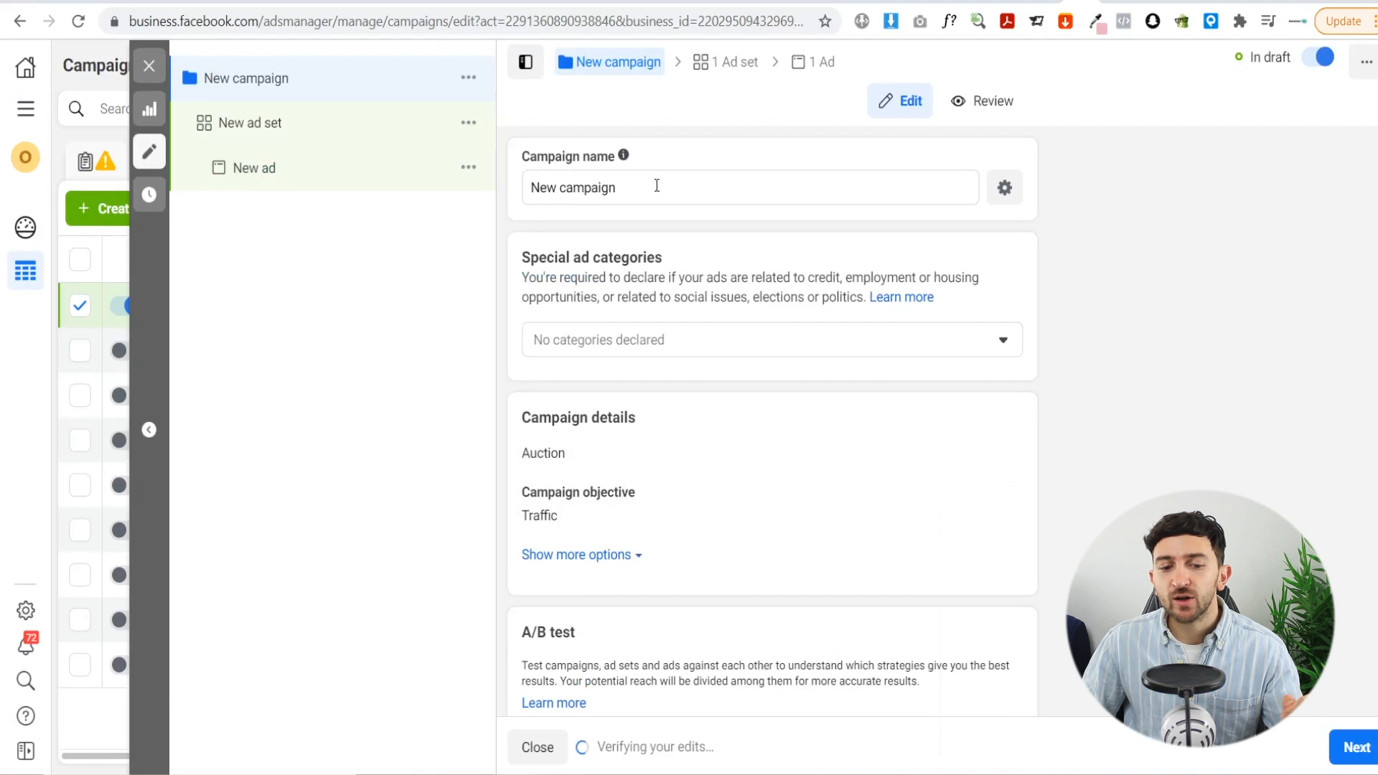
# Name the campaign "Name of your business traffic" and view the special ad categories without declaring any
pyautogui.tripleClick(648, 186)
pyautogui.write('Name of your business traffic')
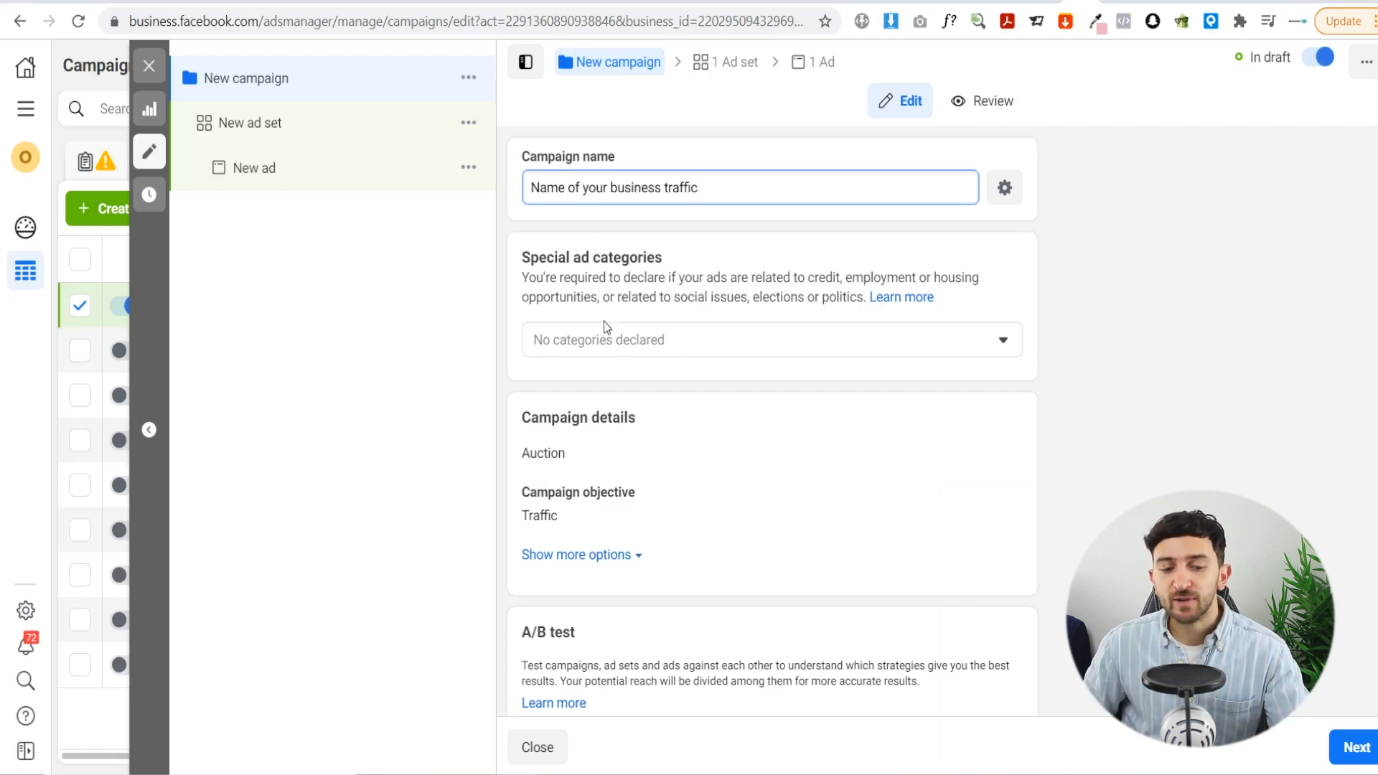
pyautogui.click(701, 344)
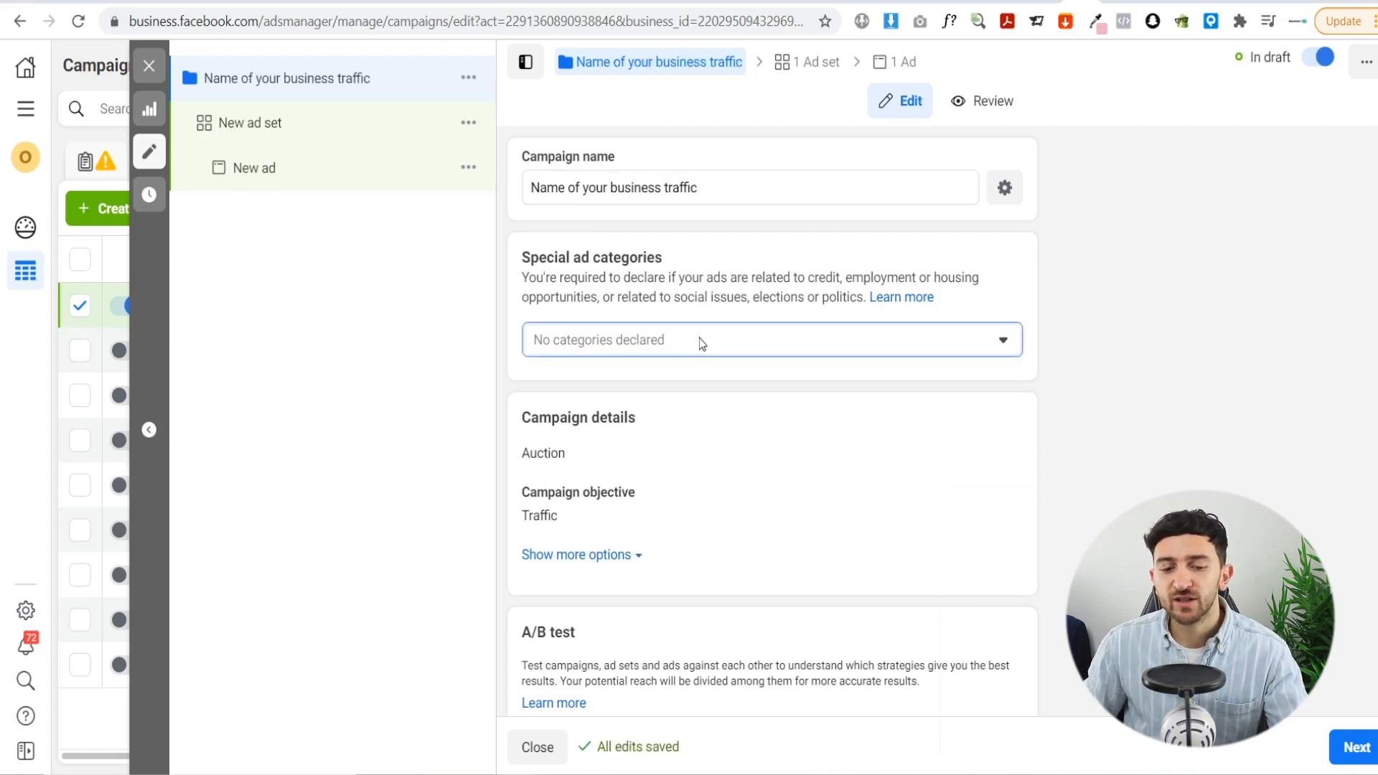
pyautogui.click(685, 347)
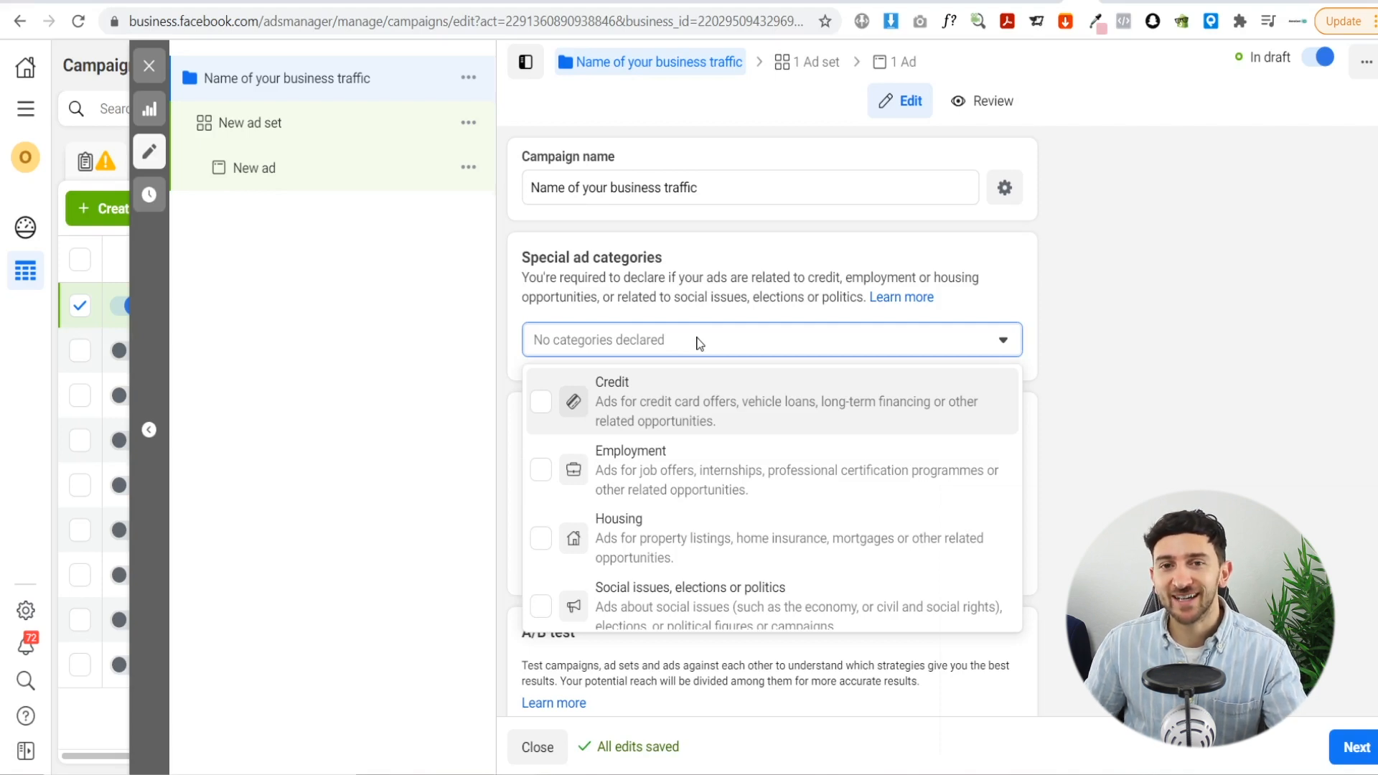
pyautogui.click(699, 343)
# View the campaign objective choices, then reveal the additional campaign options and enable a campaign spending limit
pyautogui.scroll(-1, 739, 396)
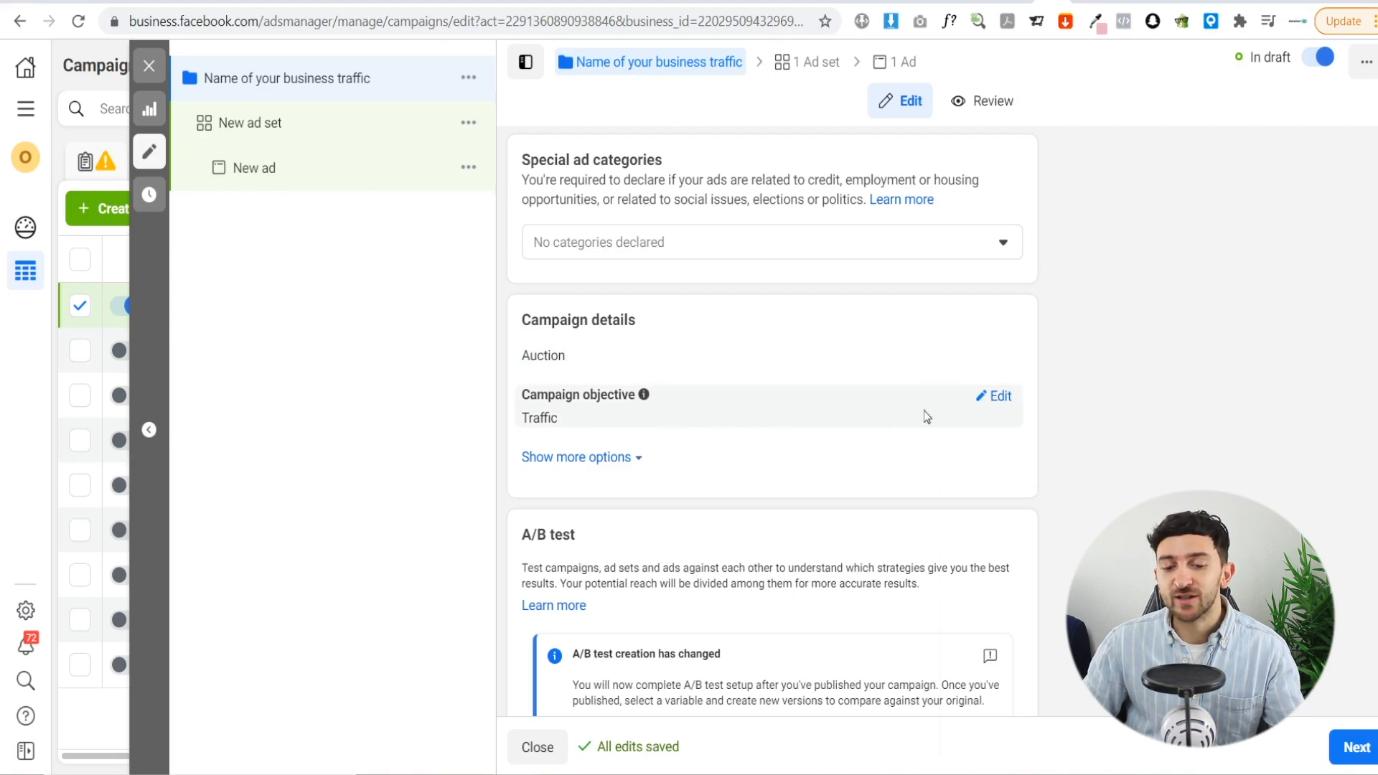
pyautogui.click(997, 401)
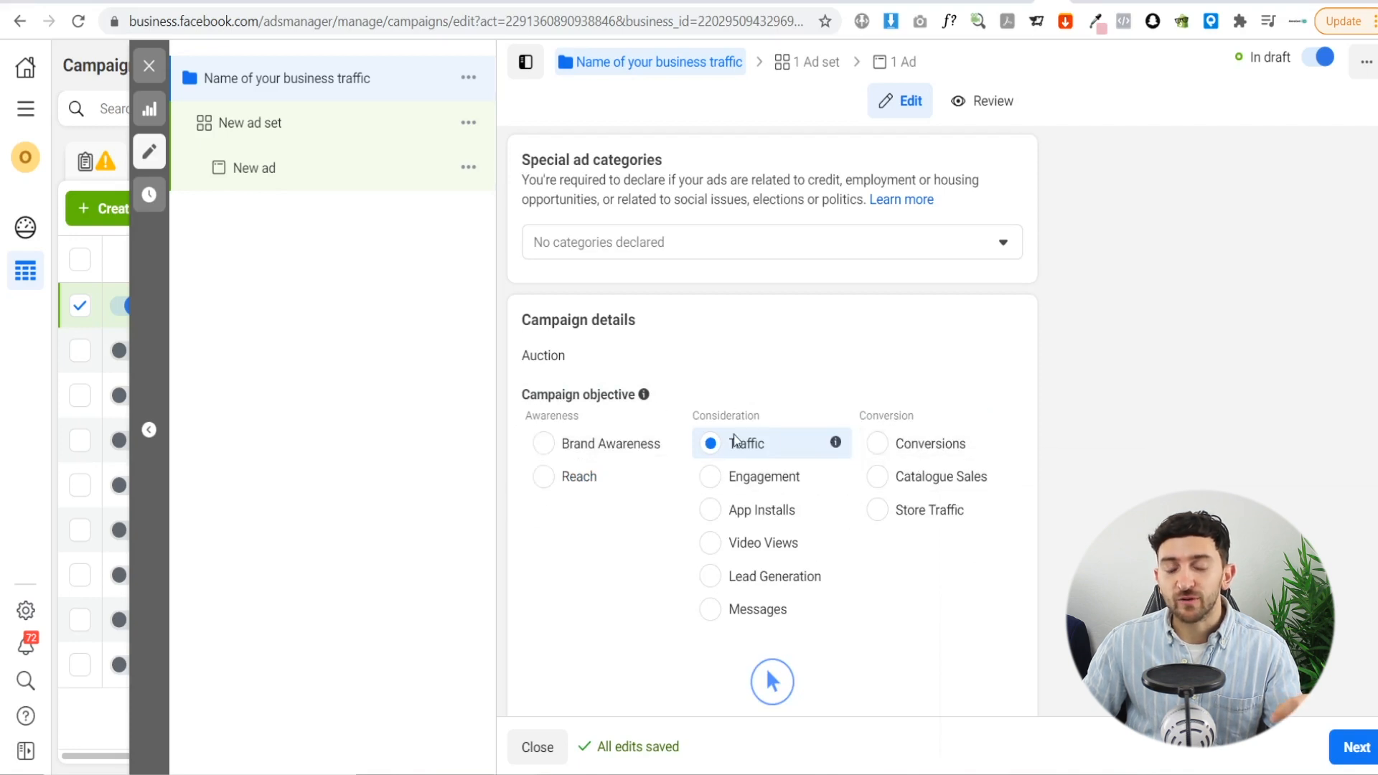
pyautogui.scroll(-5, 770, 424)
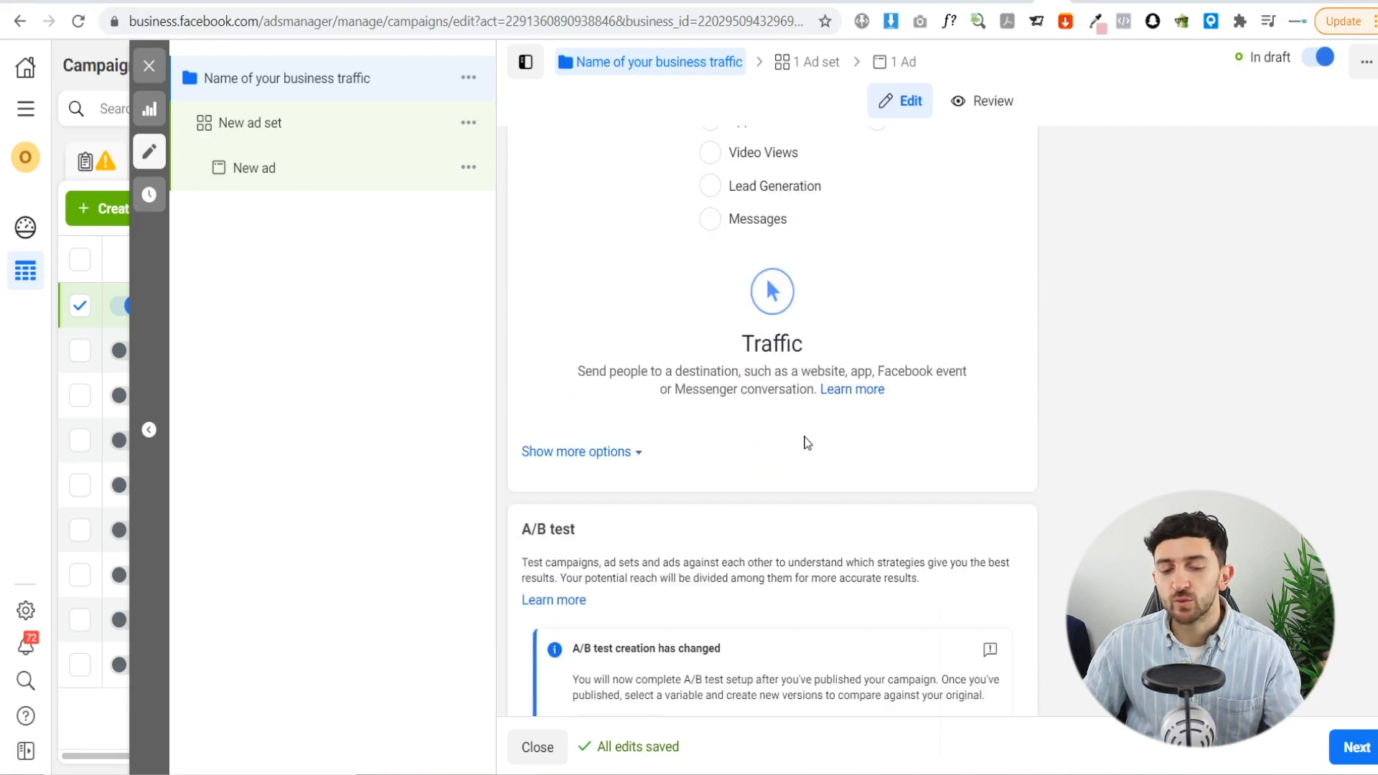
pyautogui.click(590, 454)
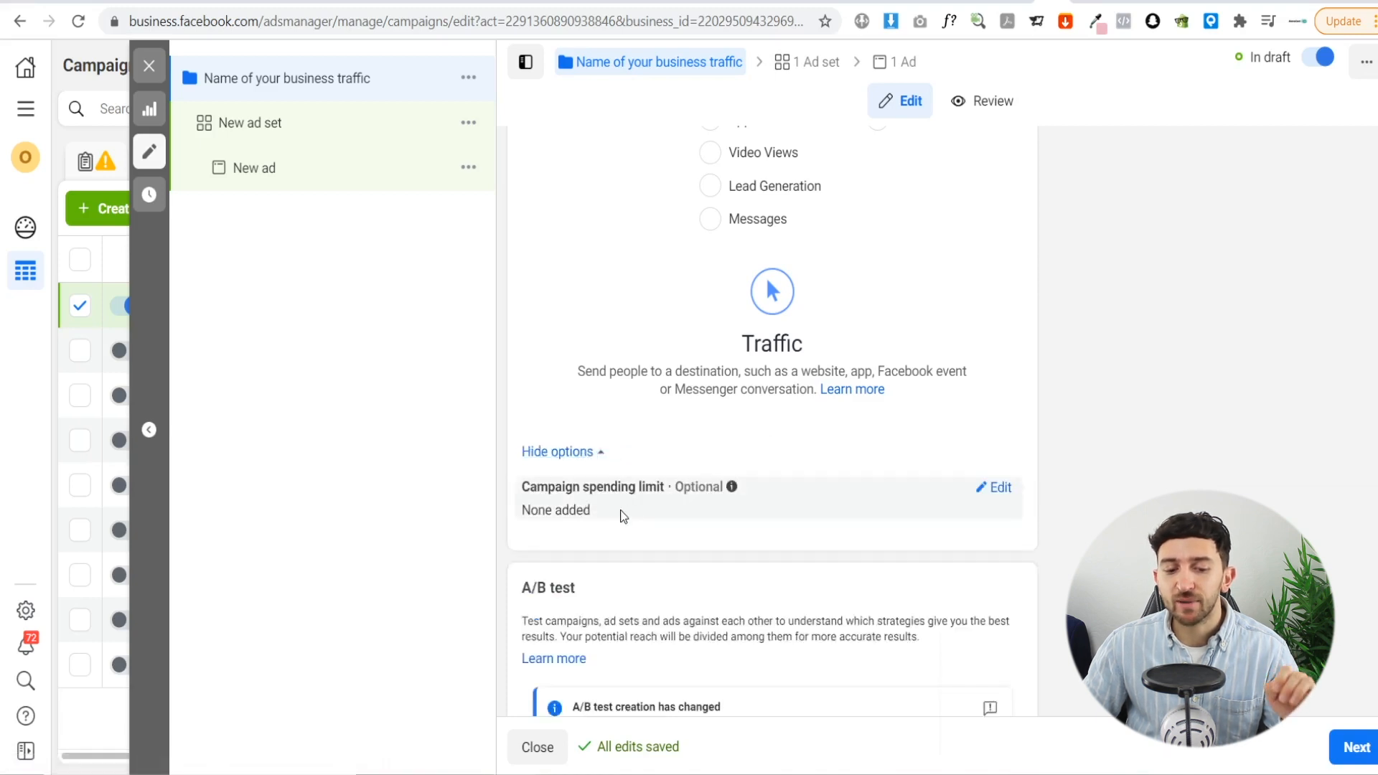
pyautogui.click(989, 494)
pyautogui.click(534, 516)
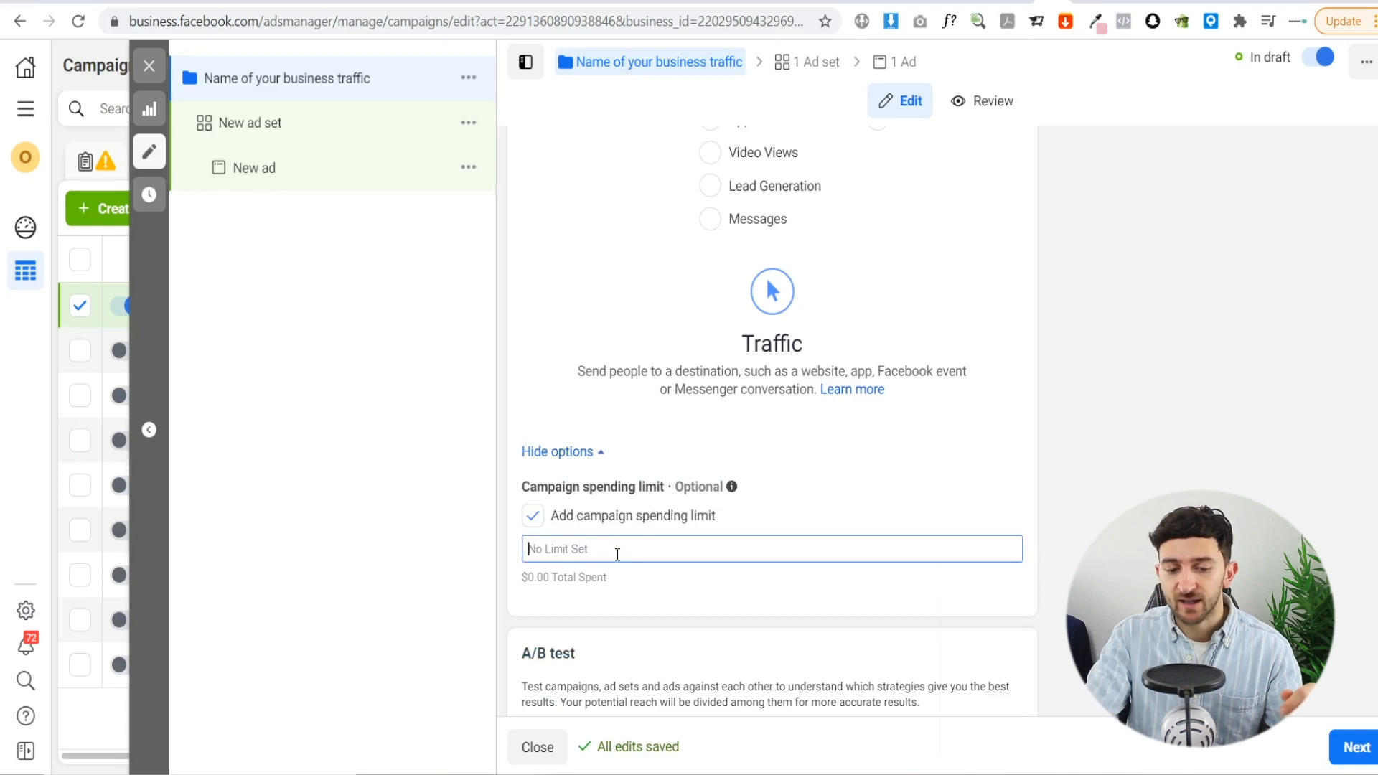
# Set the campaign spending limit to $500 and turn on campaign budget optimisation
pyautogui.write('500')
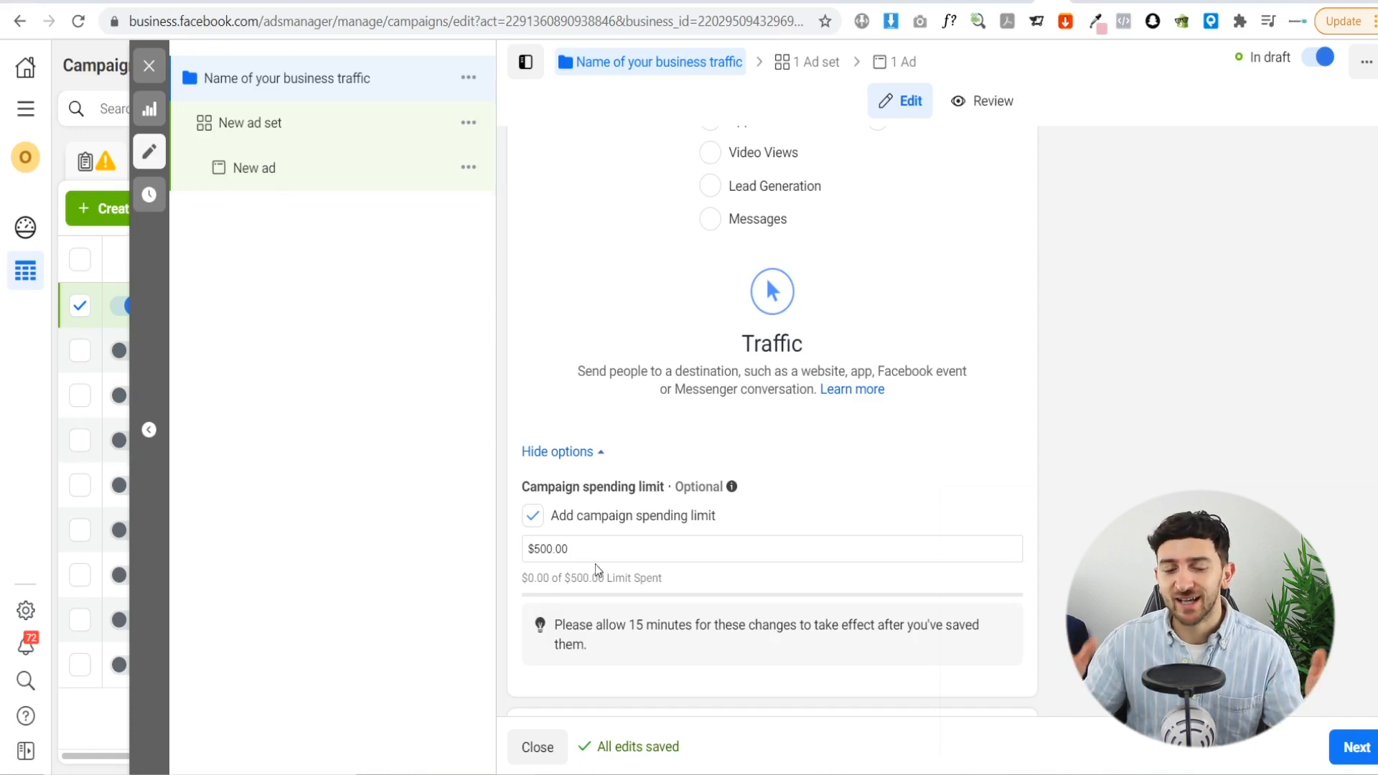
pyautogui.scroll(-5, 596, 564)
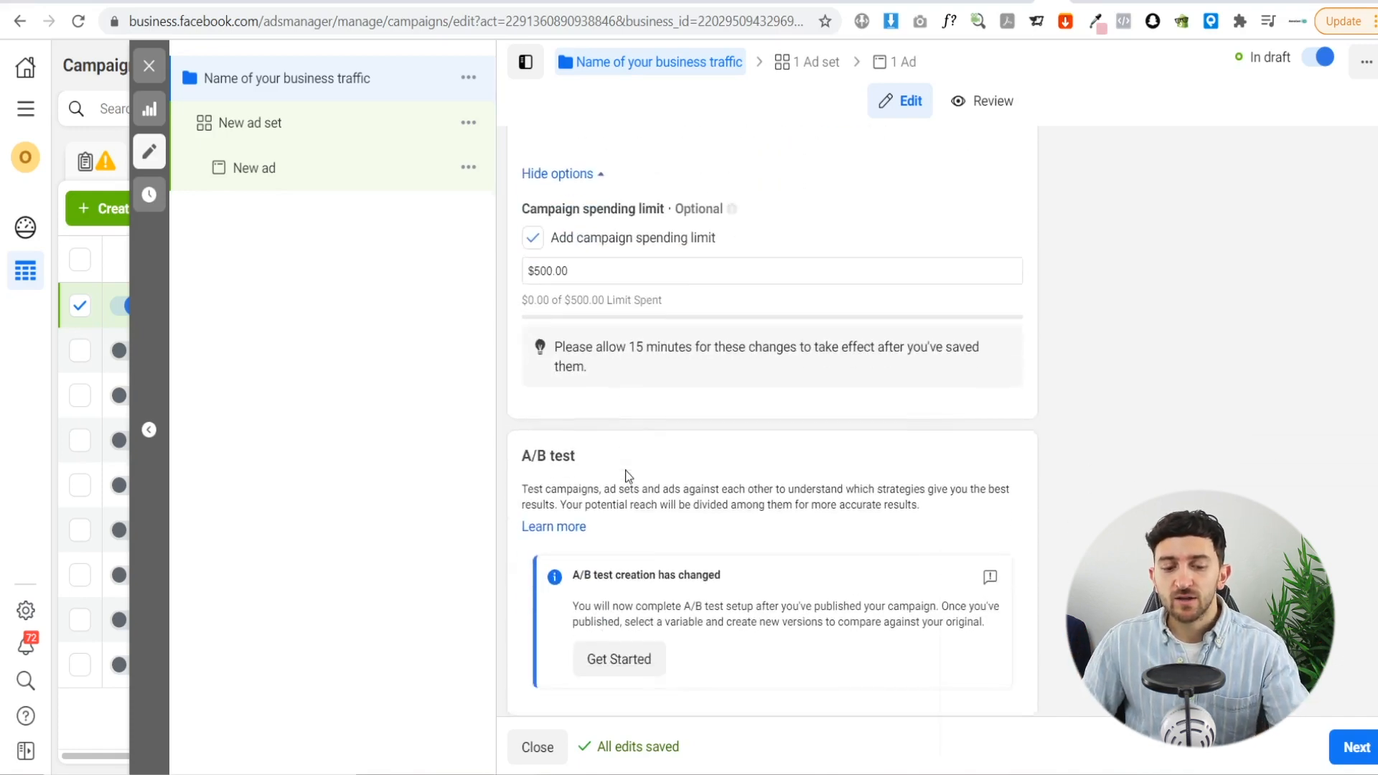
pyautogui.scroll(-1, 629, 462)
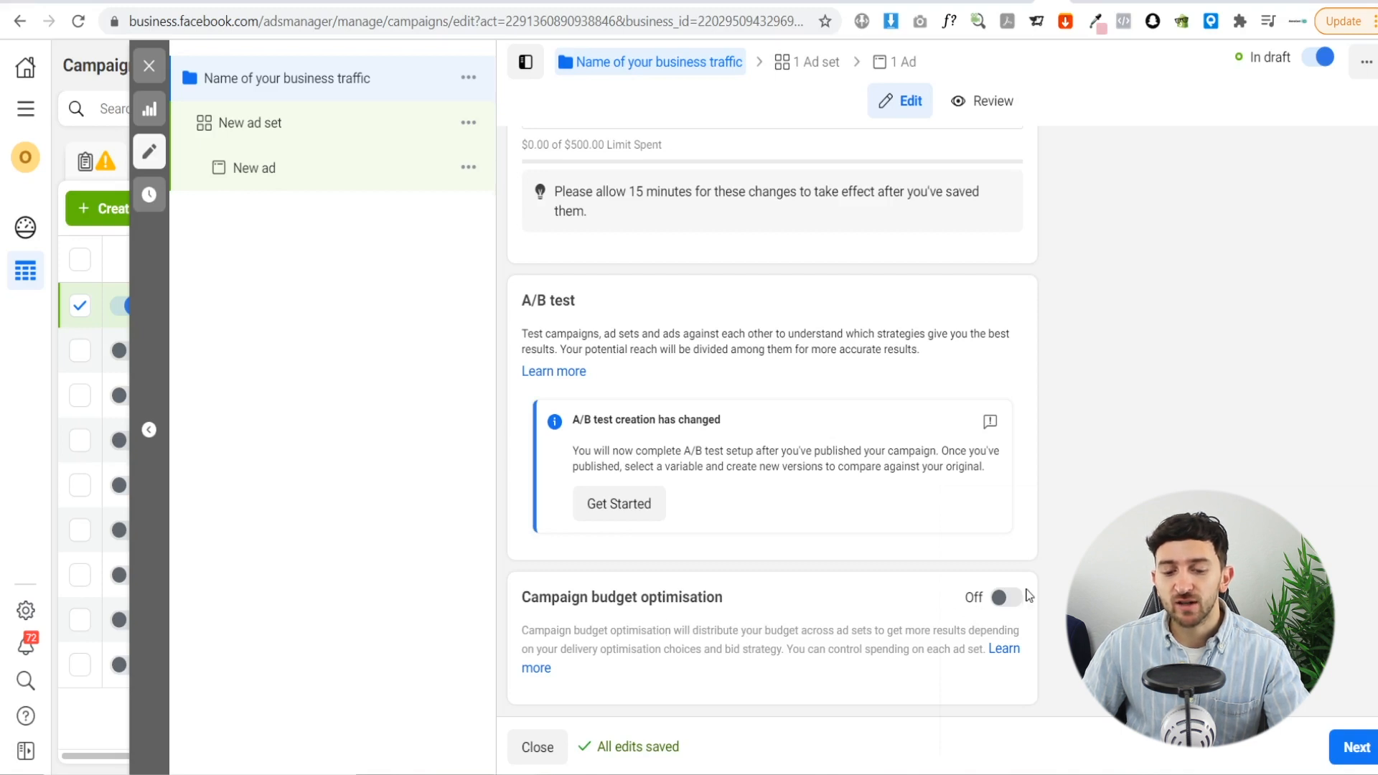
pyautogui.click(1008, 601)
pyautogui.scroll(-3, 864, 601)
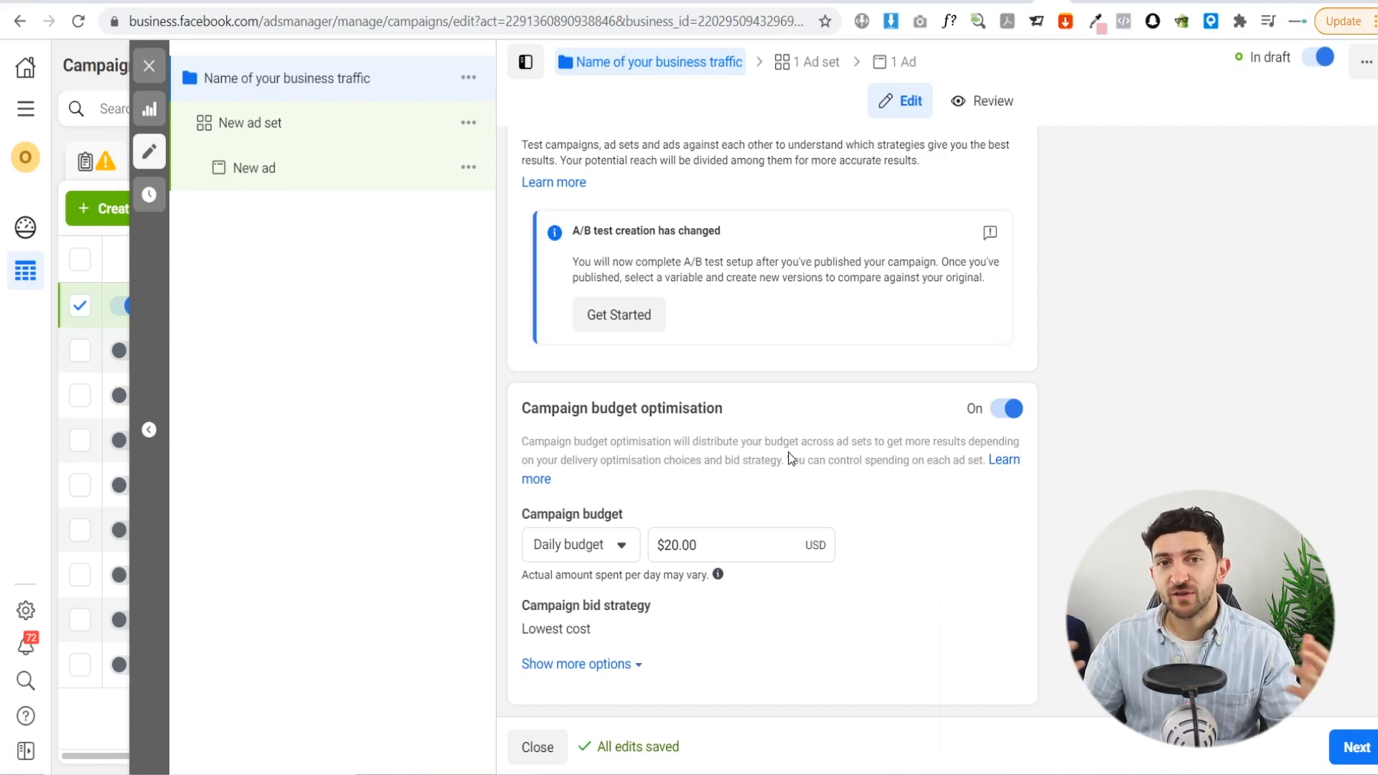
# Try the lifetime budget type for the campaign, then return to a daily budget of $100
pyautogui.scroll(1, 788, 452)
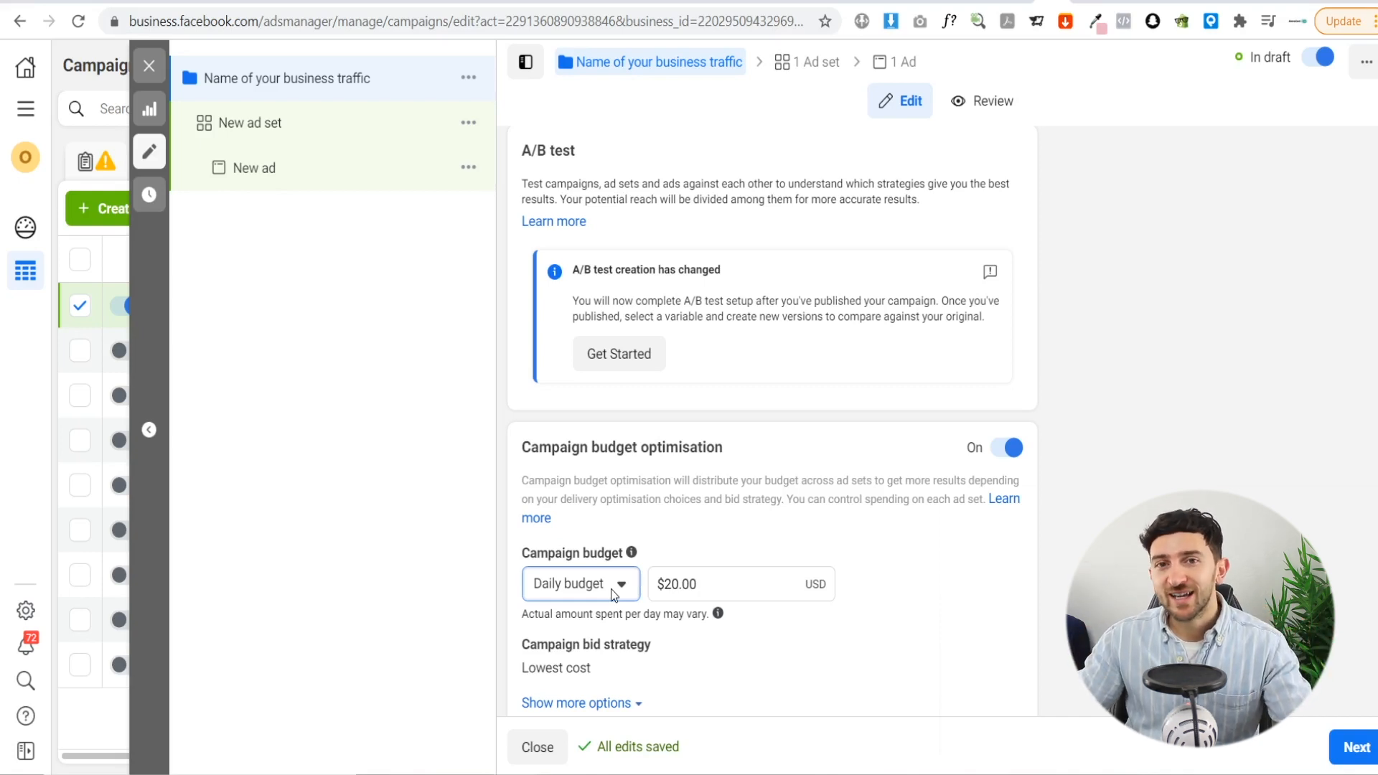
pyautogui.click(610, 588)
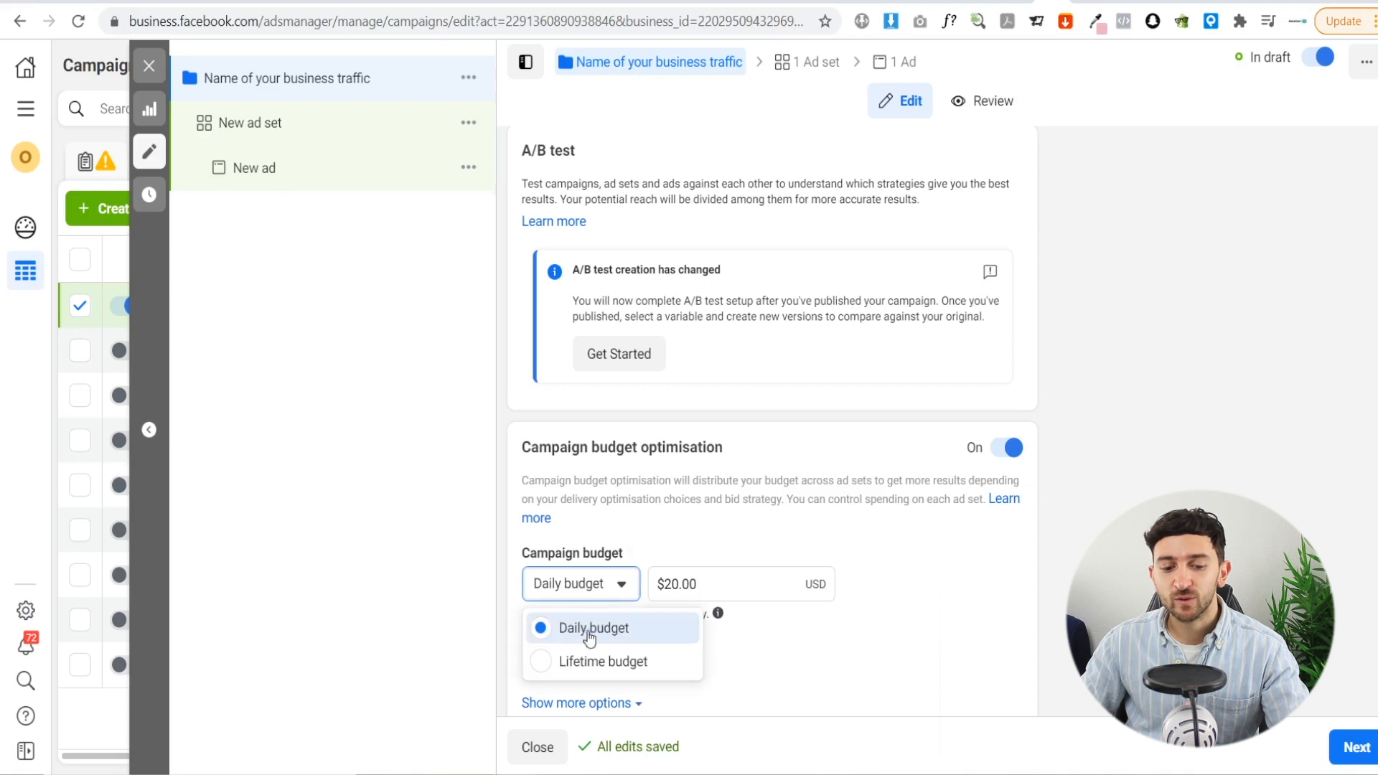
pyautogui.click(585, 661)
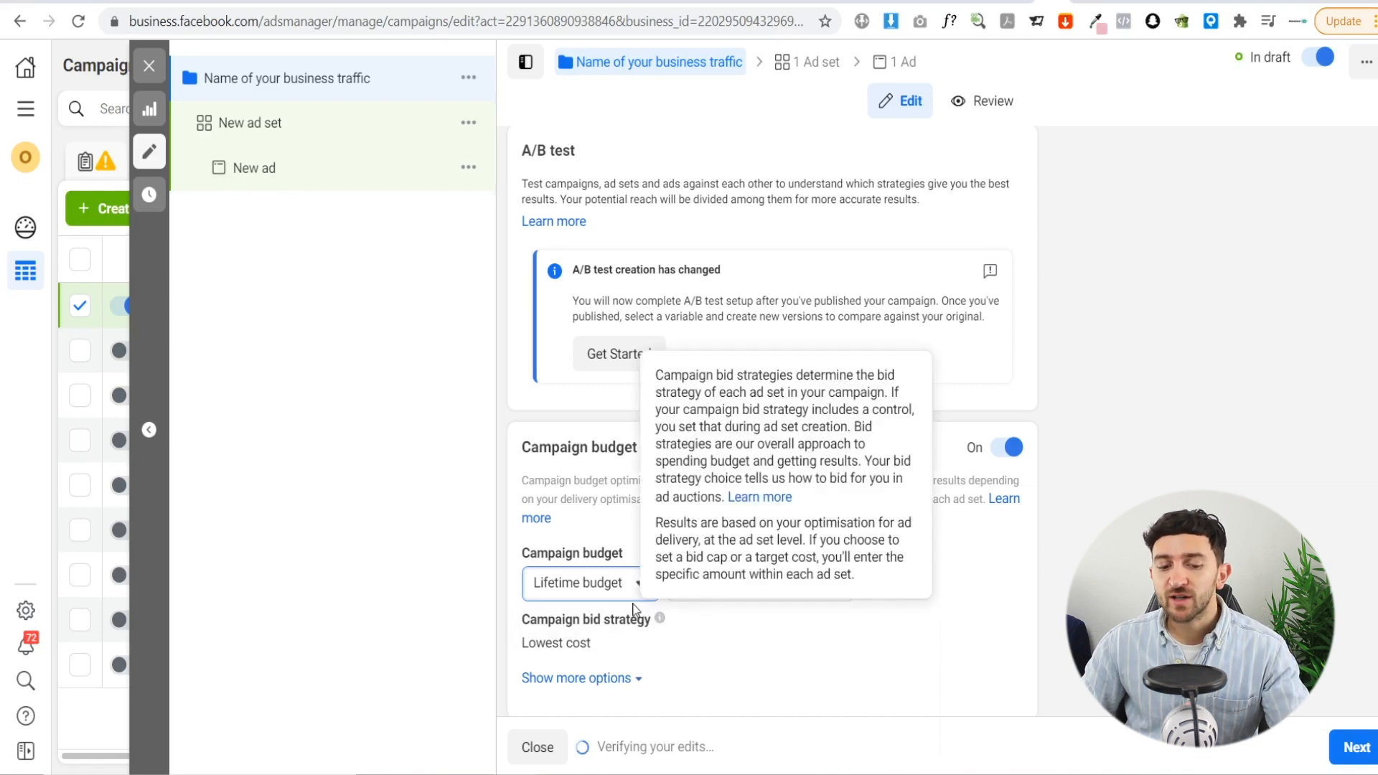
pyautogui.click(610, 592)
pyautogui.click(594, 627)
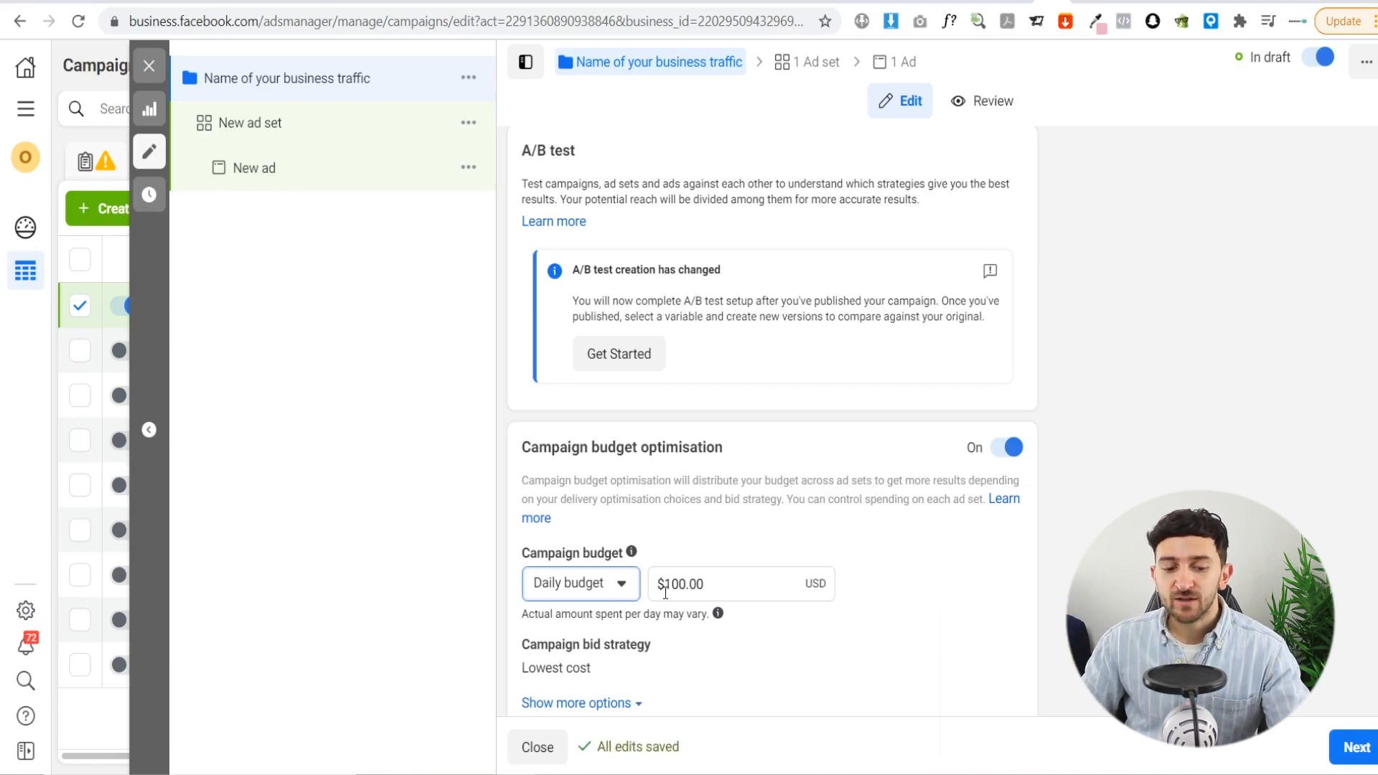
pyautogui.scroll(-1, 665, 610)
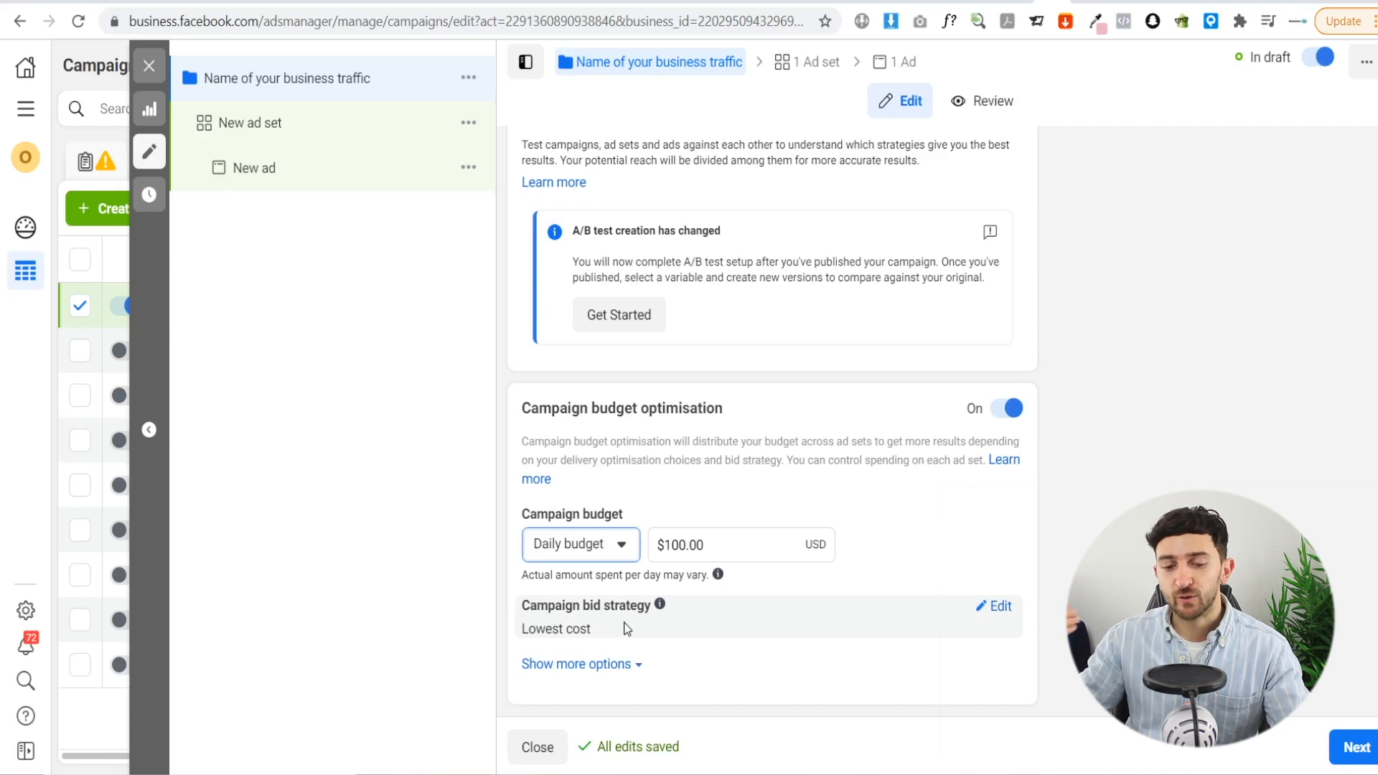
# Continue to the ad set and name it "Males 20 - 45 UK Fashion"
pyautogui.click(1354, 747)
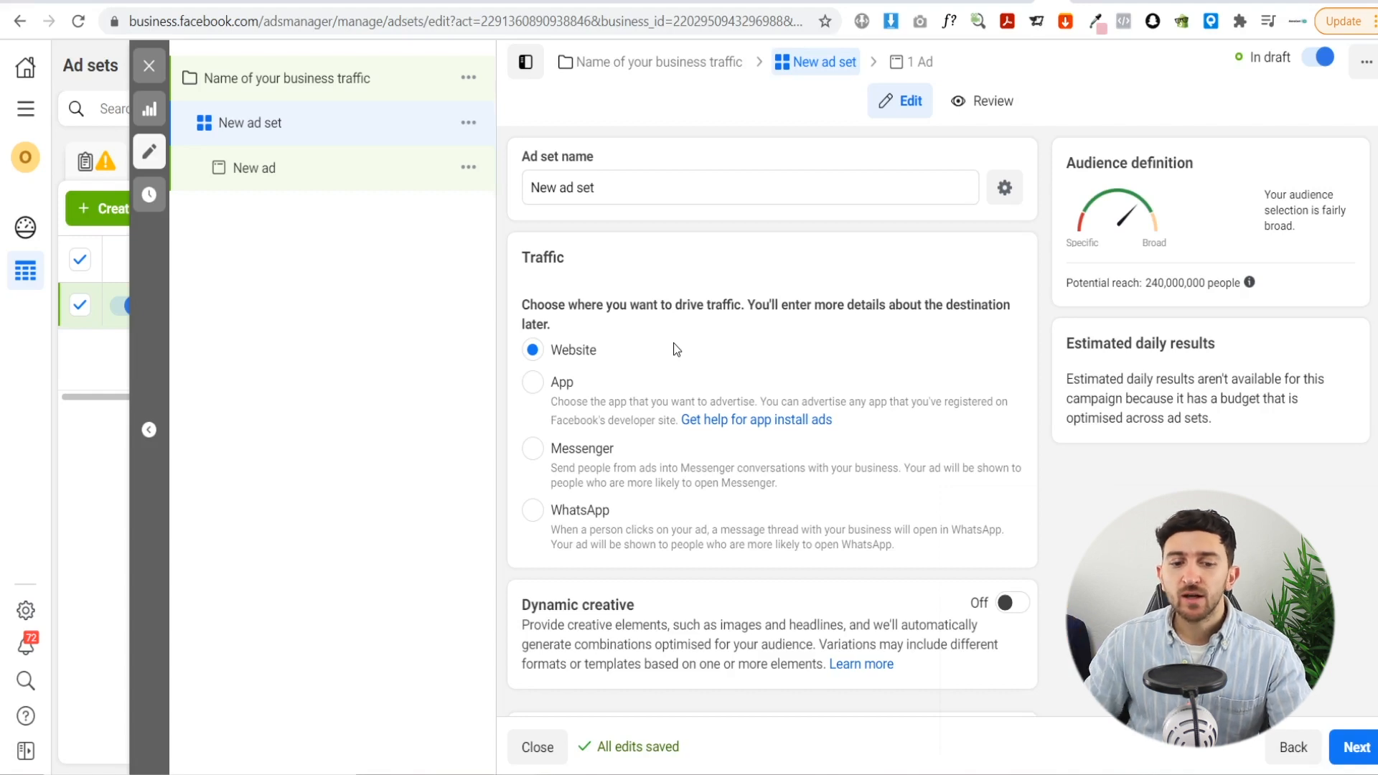
pyautogui.click(623, 188)
pyautogui.hotkey('ctrl', 'a')
pyautogui.write('Males 20 - 45 UK Fashion')
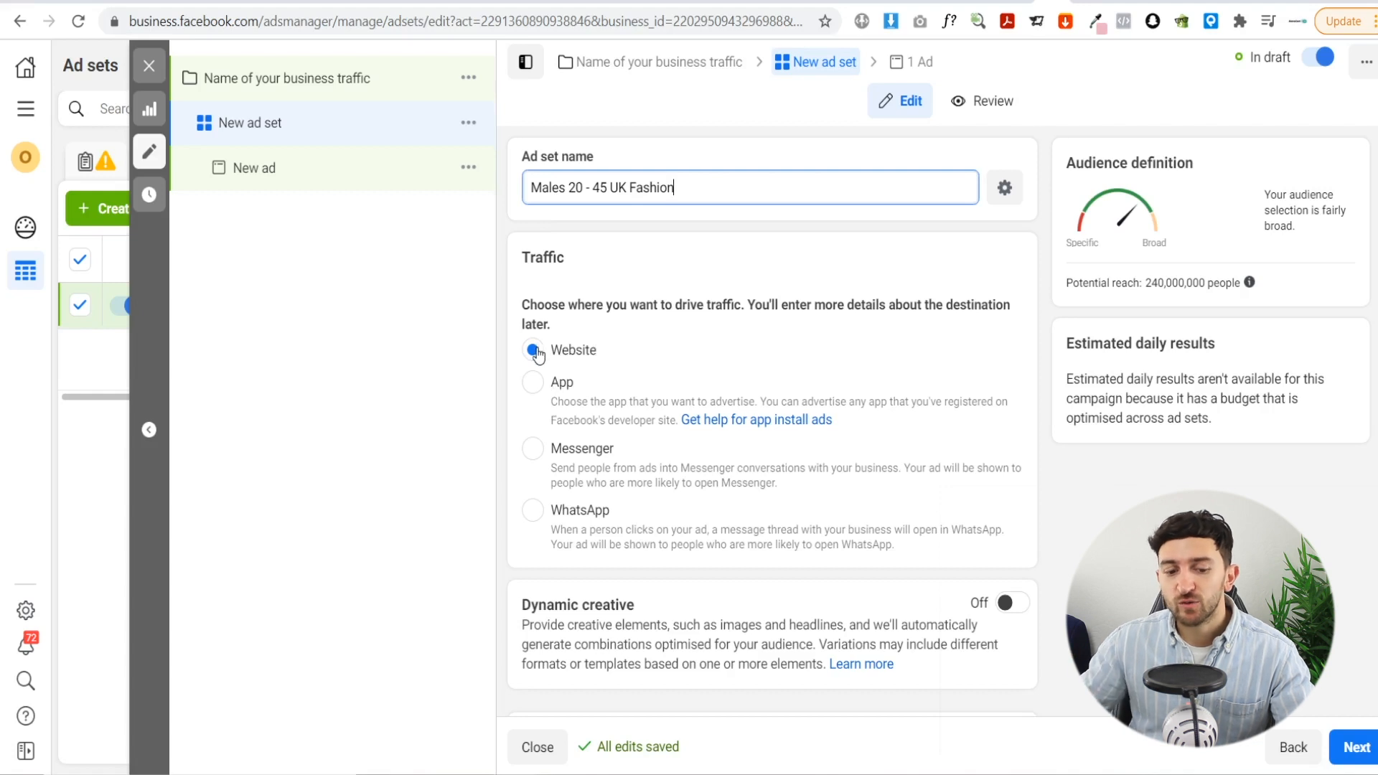
# Review the ad set's traffic destination, dynamic creative, offer, schedule and audience settings
pyautogui.scroll(-5, 656, 334)
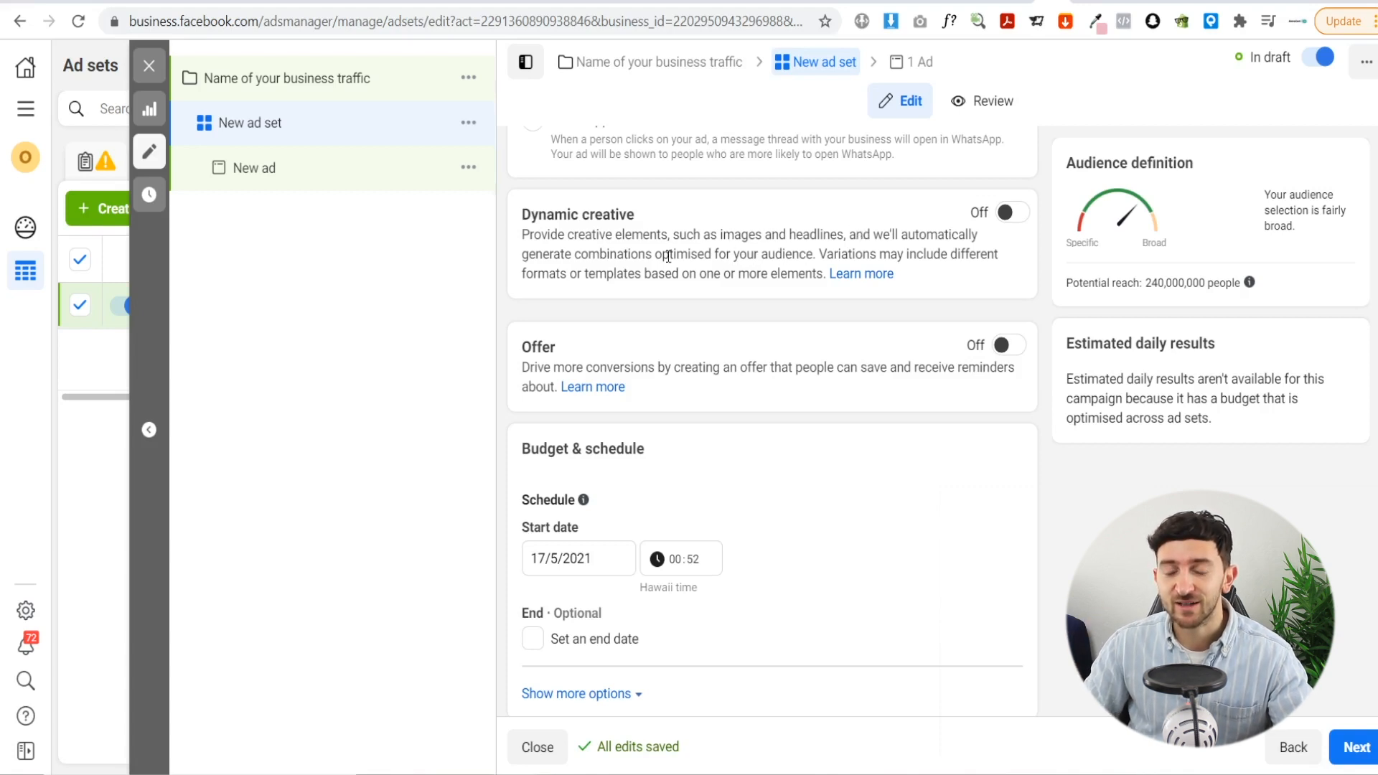
pyautogui.scroll(-1, 667, 257)
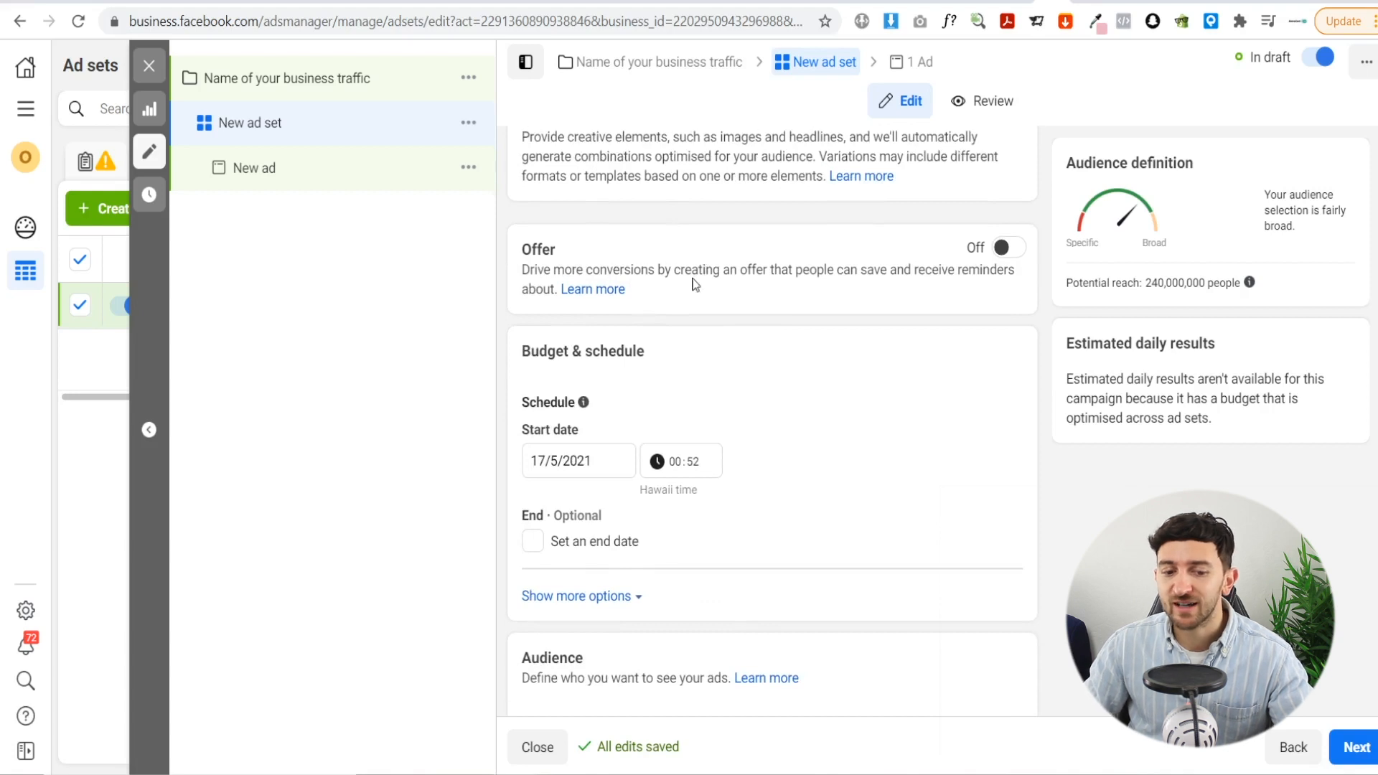
pyautogui.scroll(-1, 840, 274)
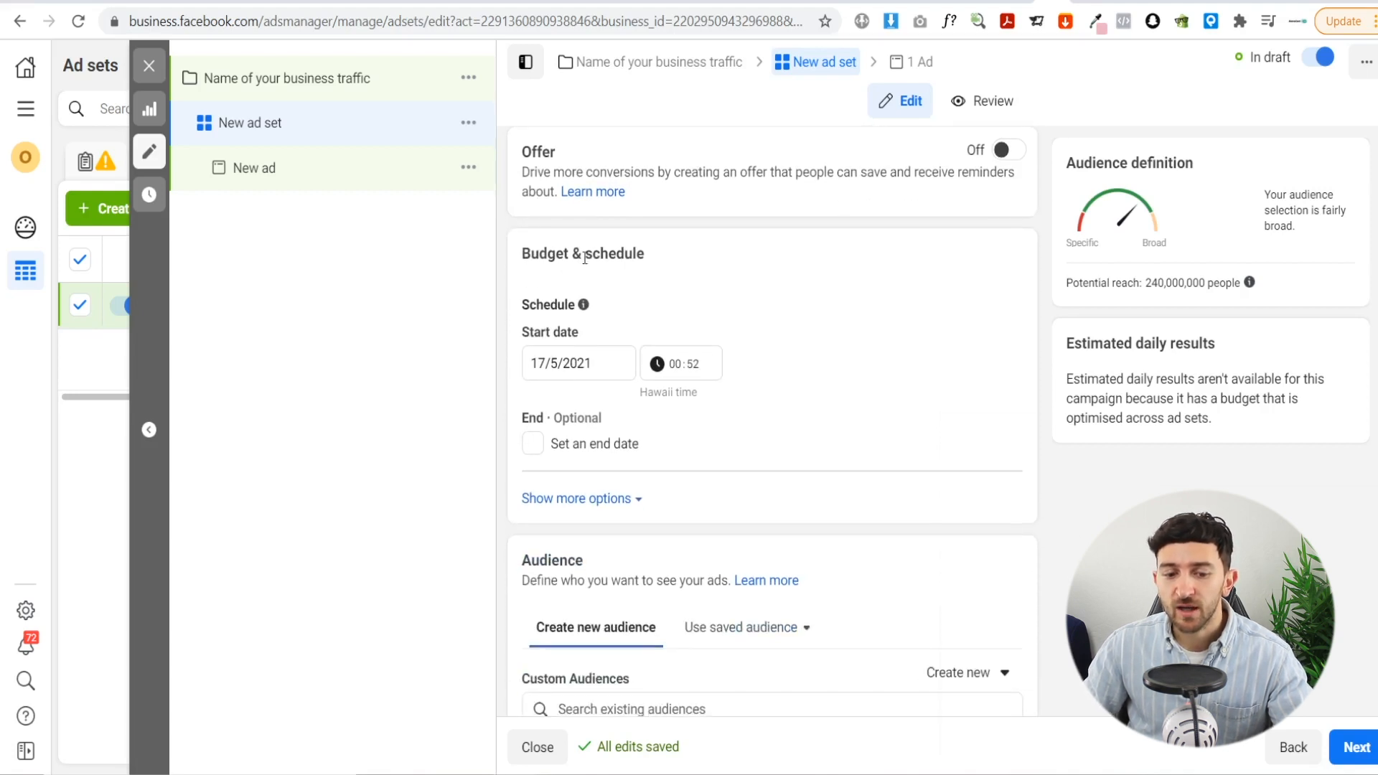
pyautogui.moveTo(583, 304)
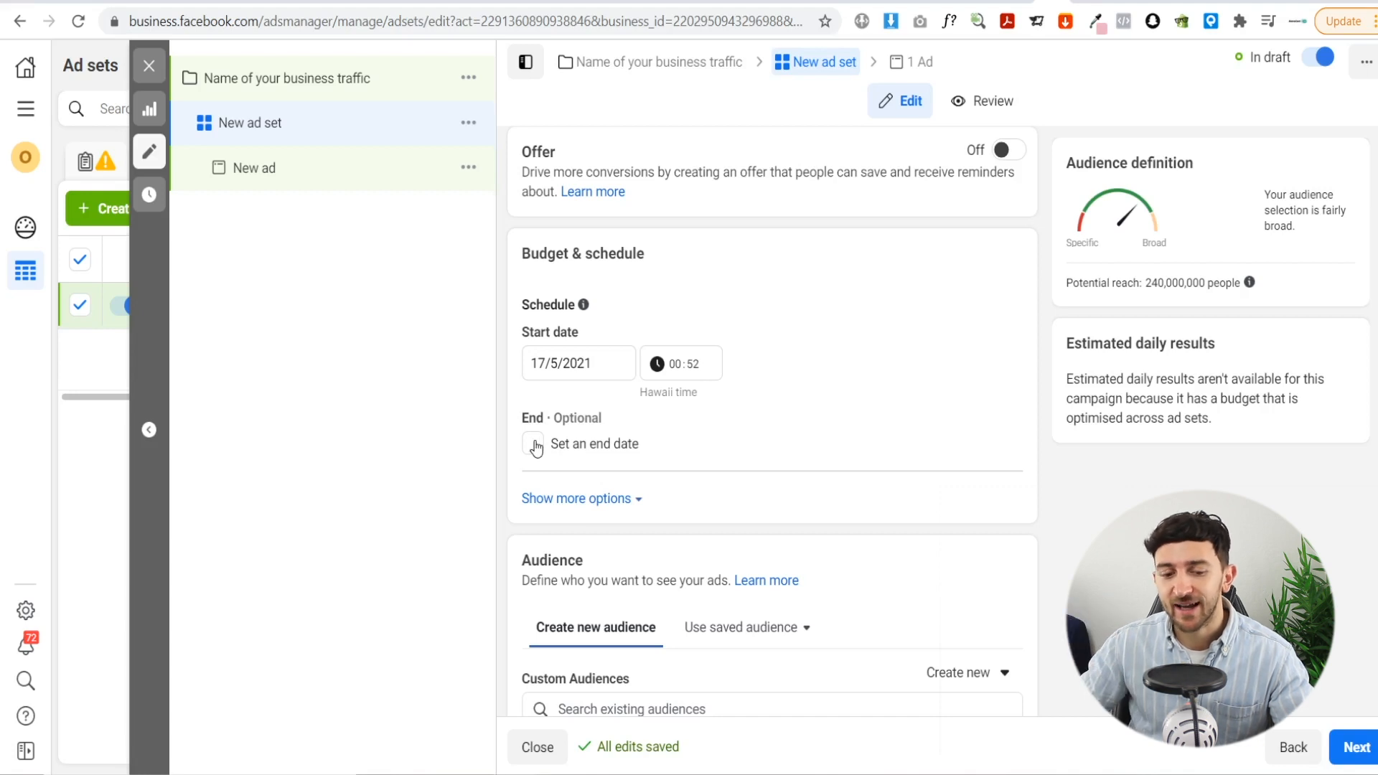
pyautogui.scroll(-2, 617, 363)
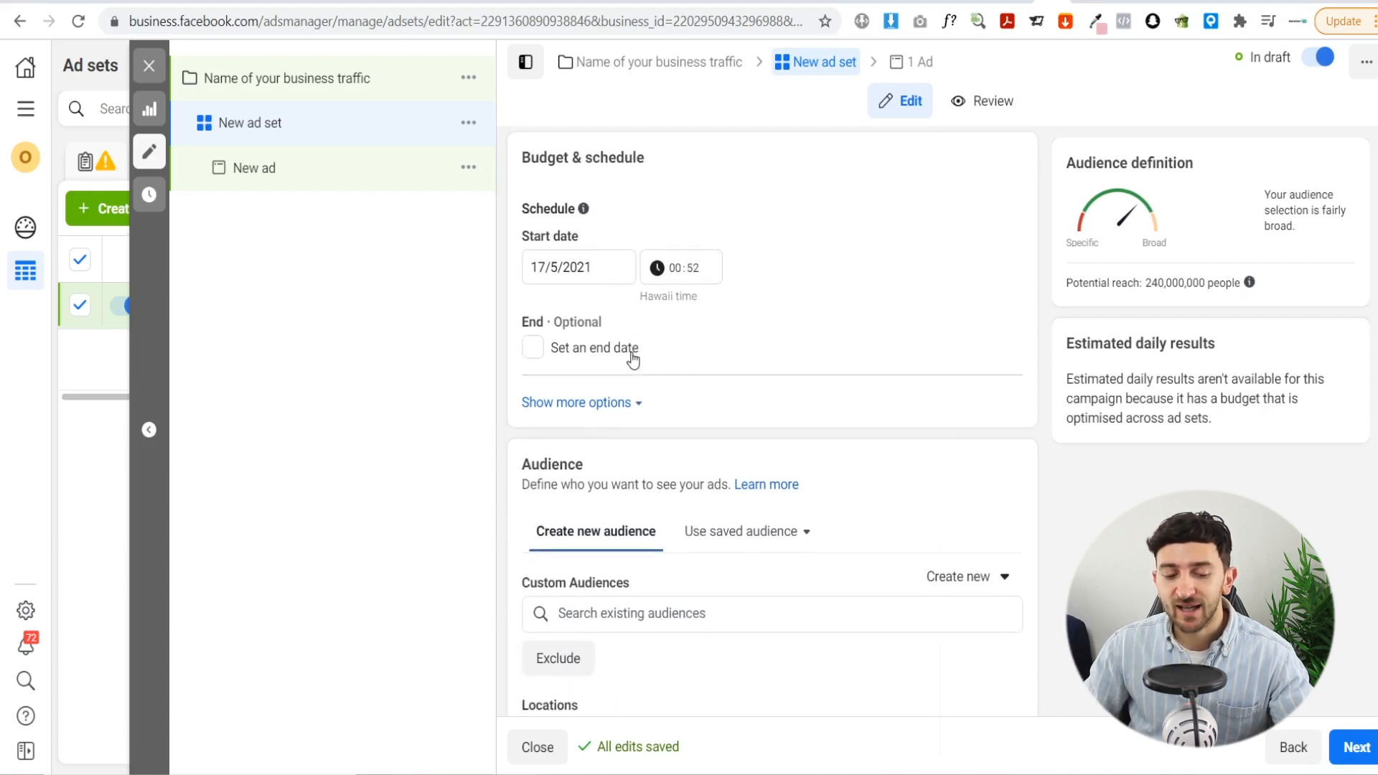
pyautogui.scroll(-3, 595, 331)
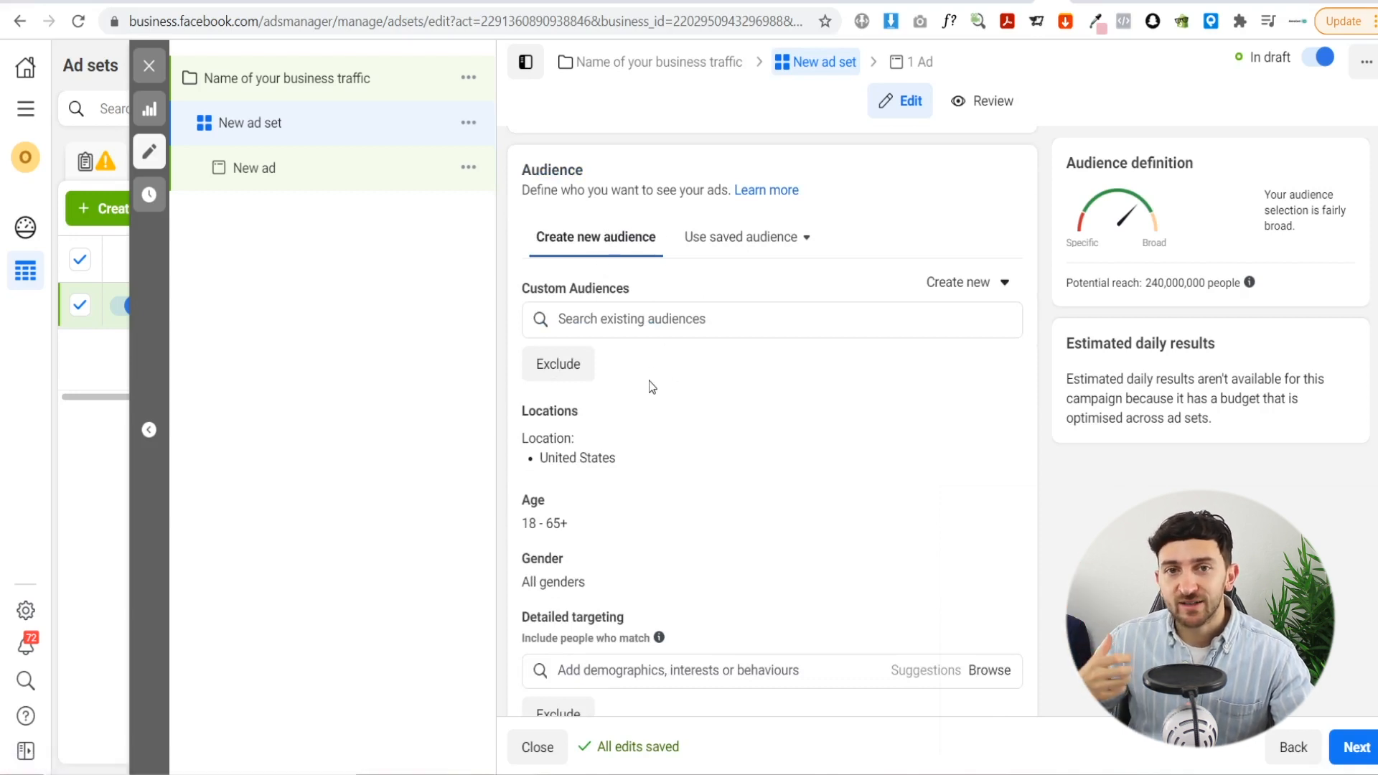
pyautogui.scroll(15, 652, 387)
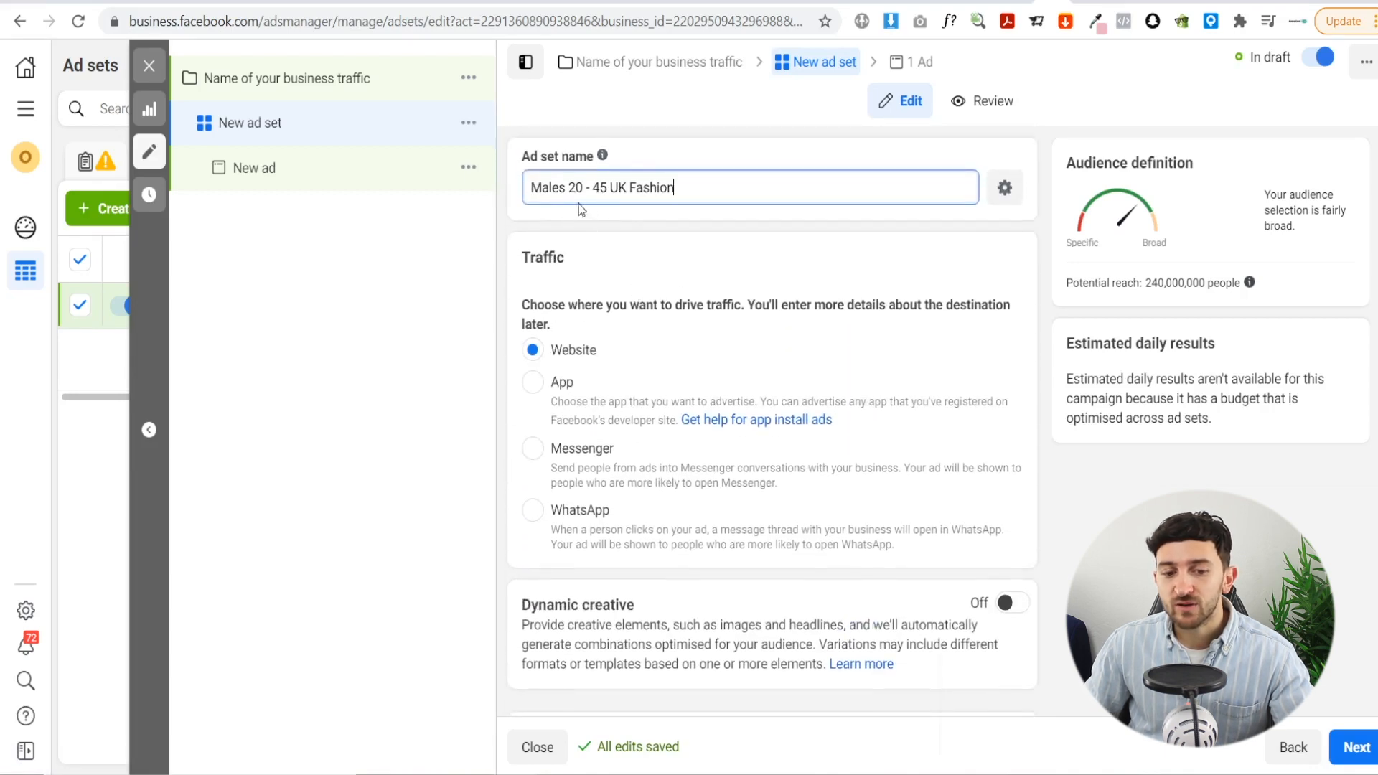
# Set the audience location to United Kingdom, keeping people living in or recently in this location
pyautogui.scroll(-15, 658, 285)
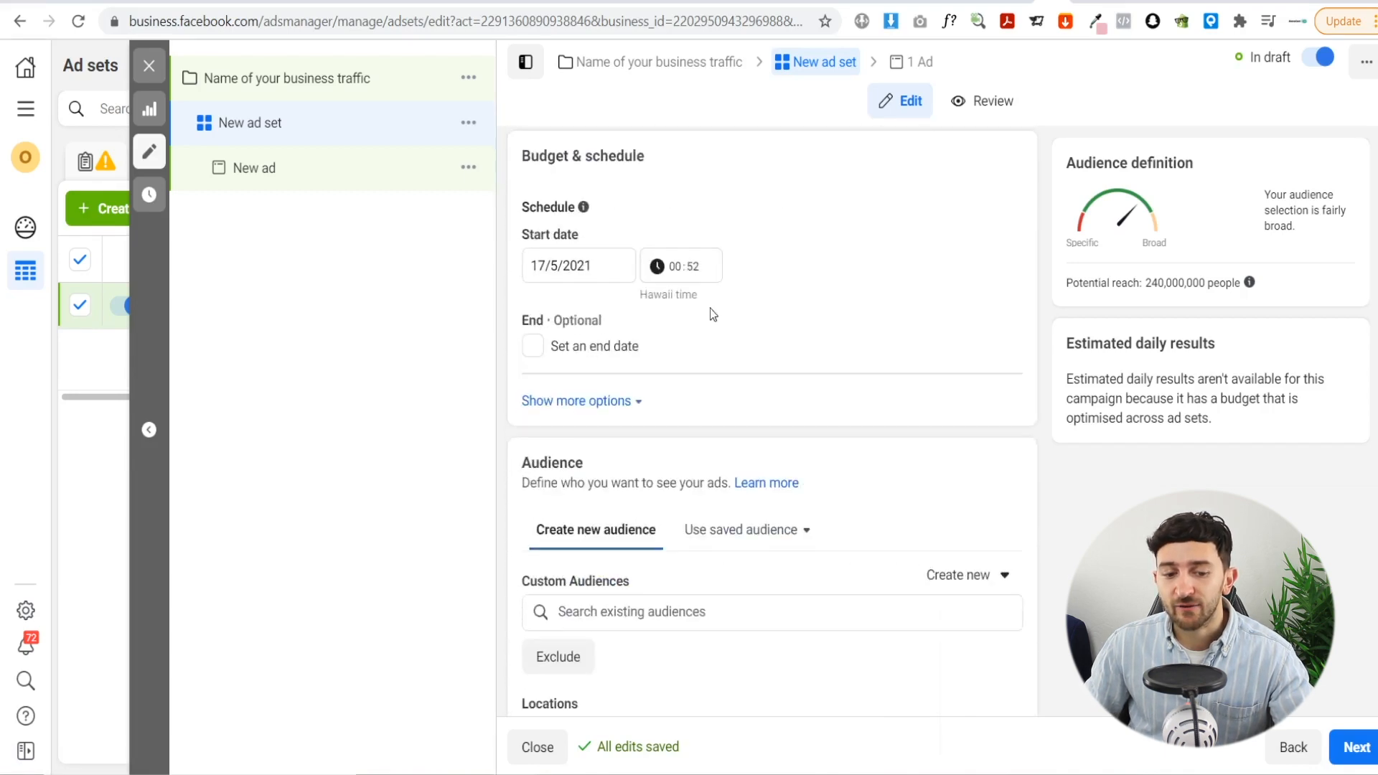
pyautogui.scroll(-2, 724, 338)
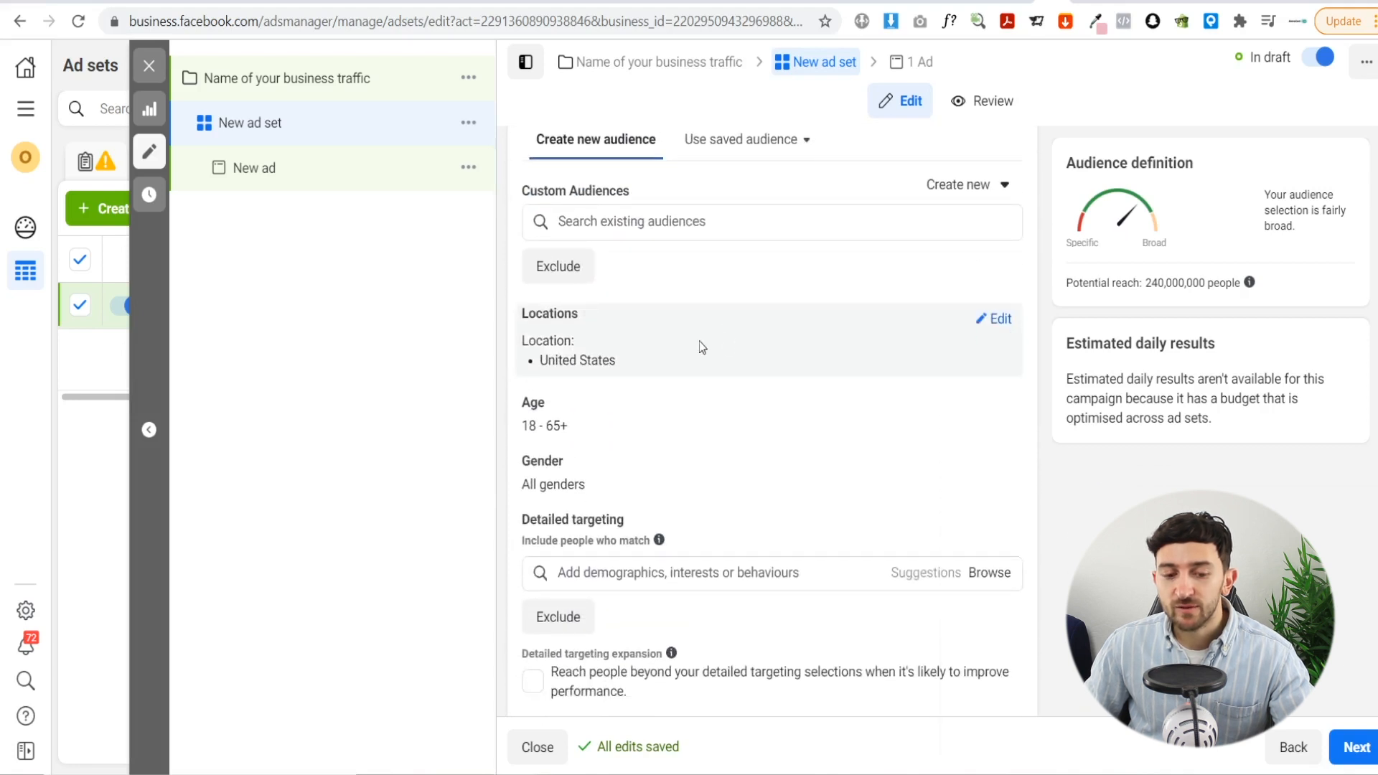
pyautogui.click(1000, 320)
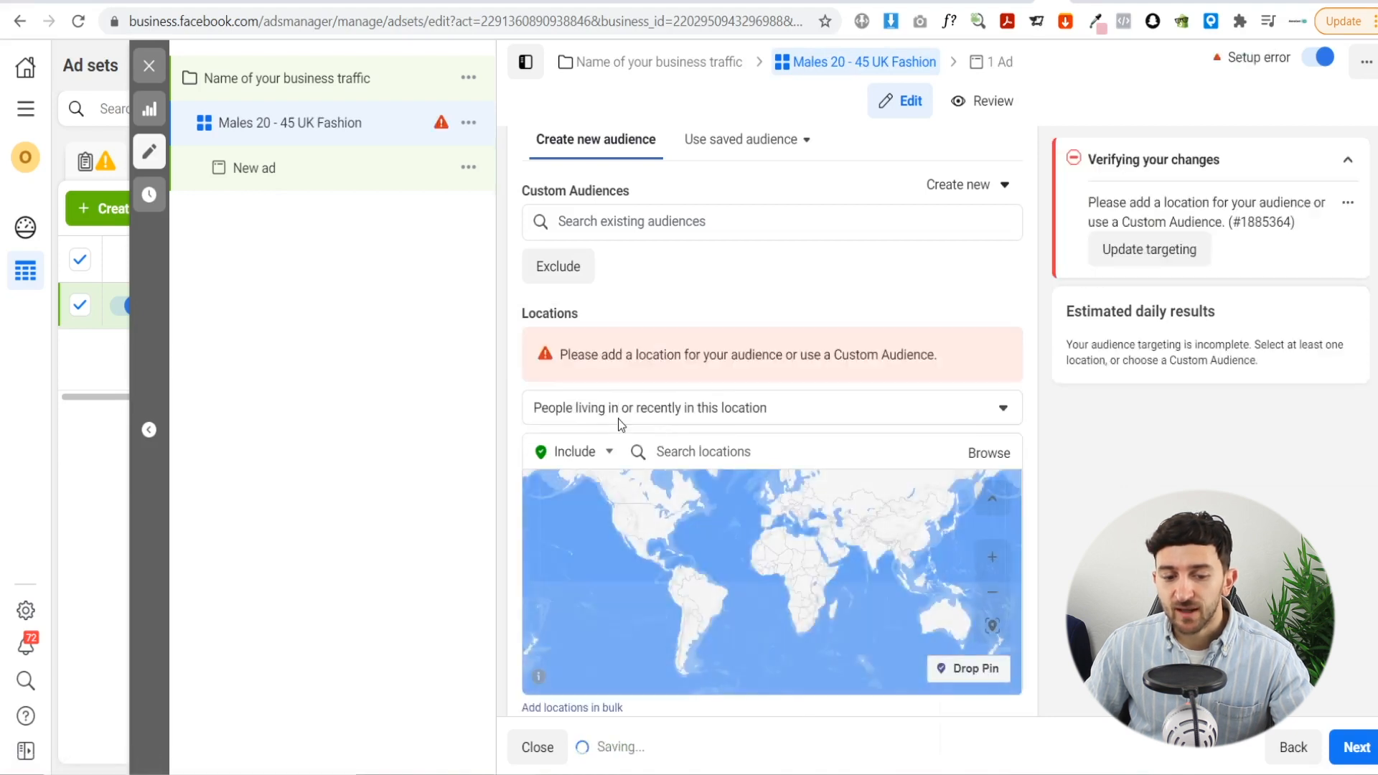
pyautogui.click(701, 407)
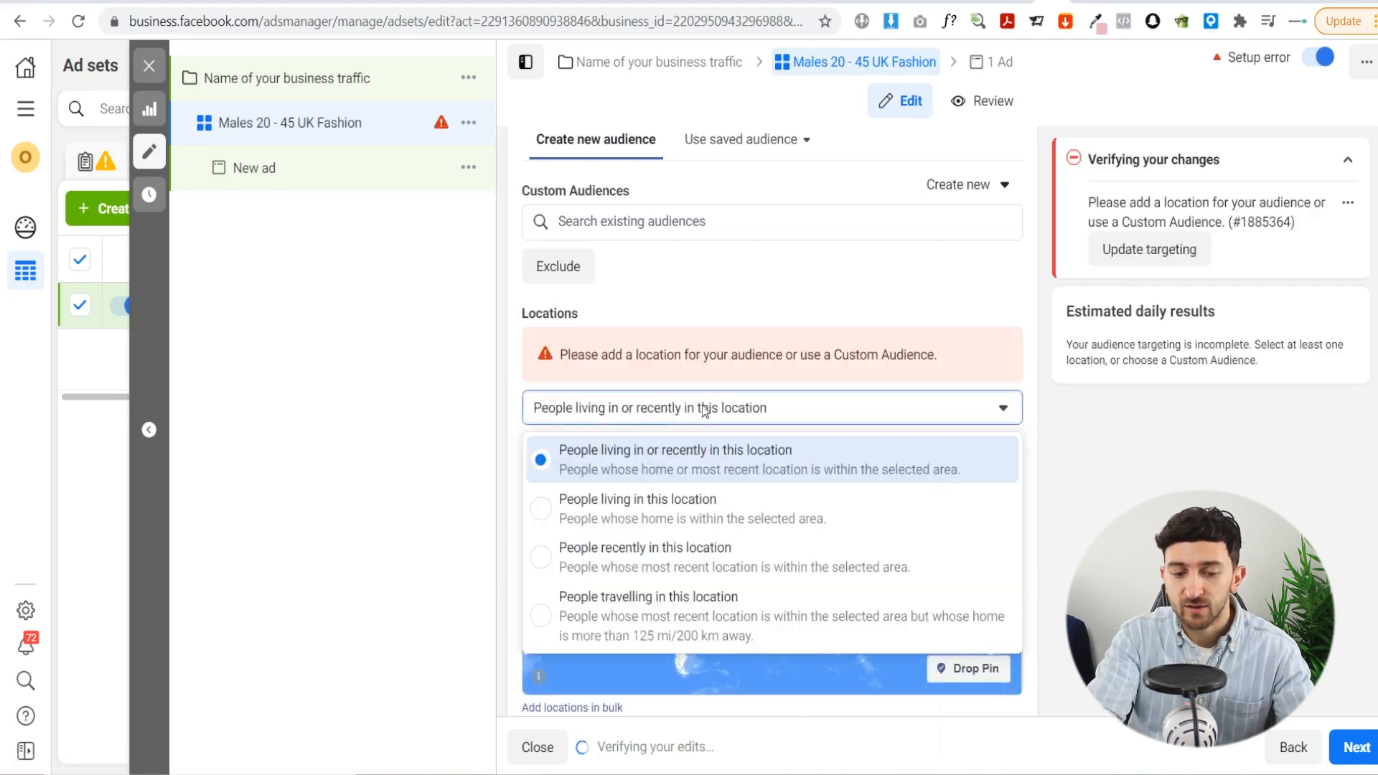
pyautogui.click(703, 409)
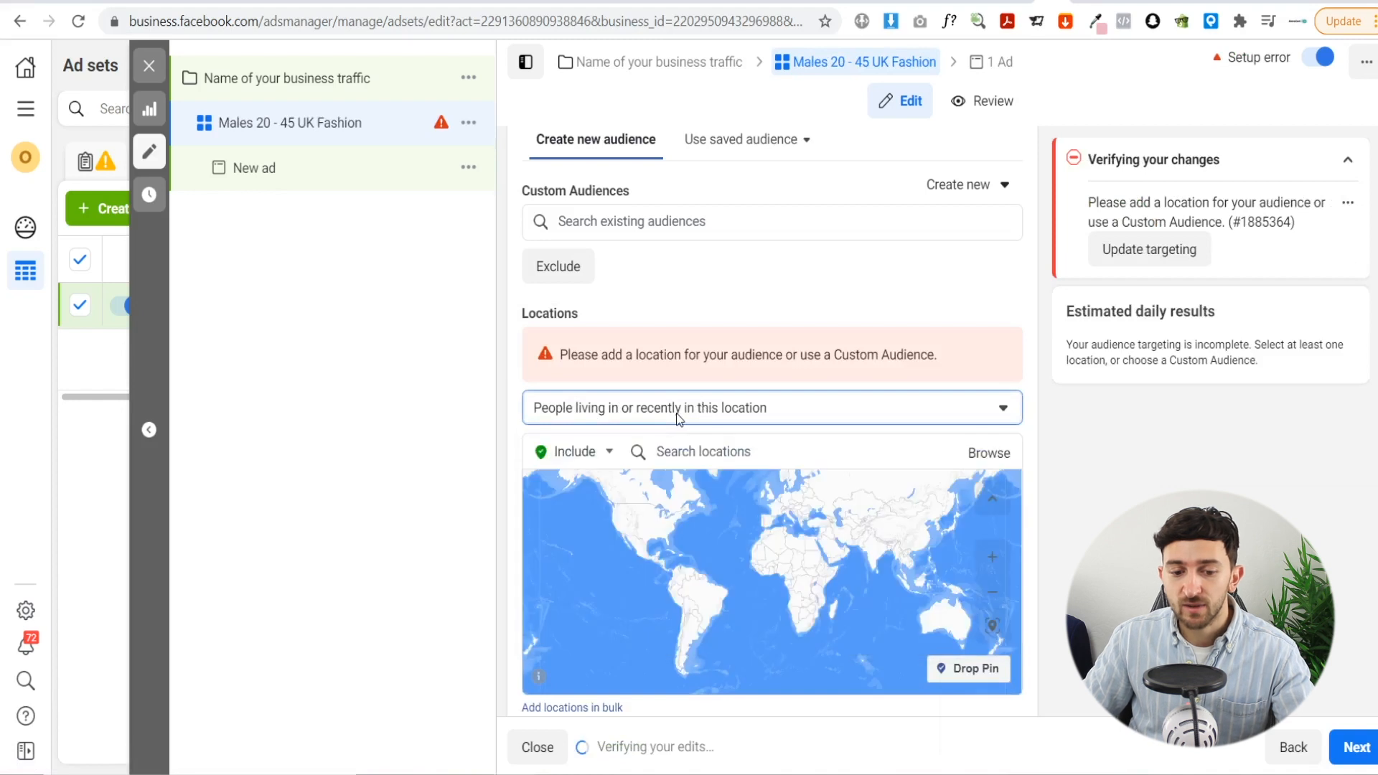
pyautogui.click(722, 453)
pyautogui.write('united')
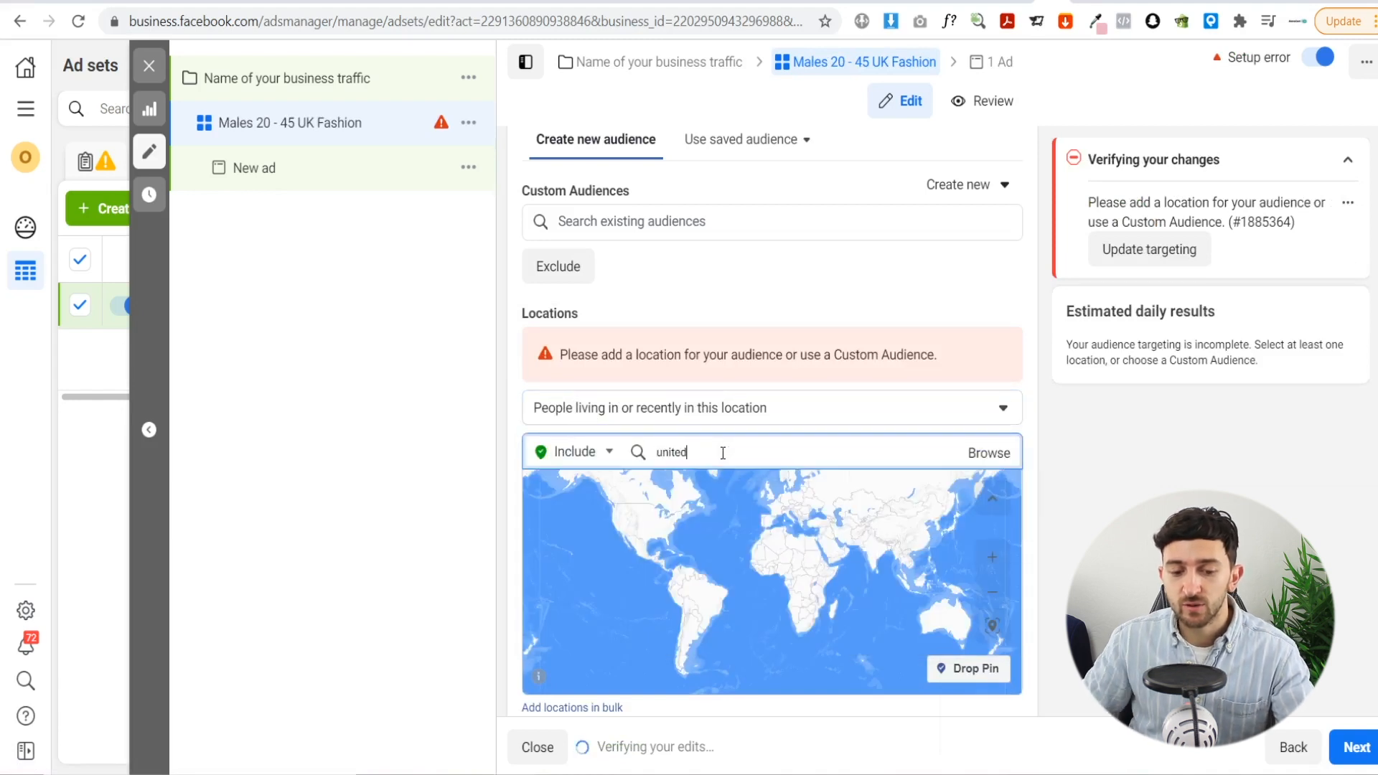
pyautogui.write(' kin')
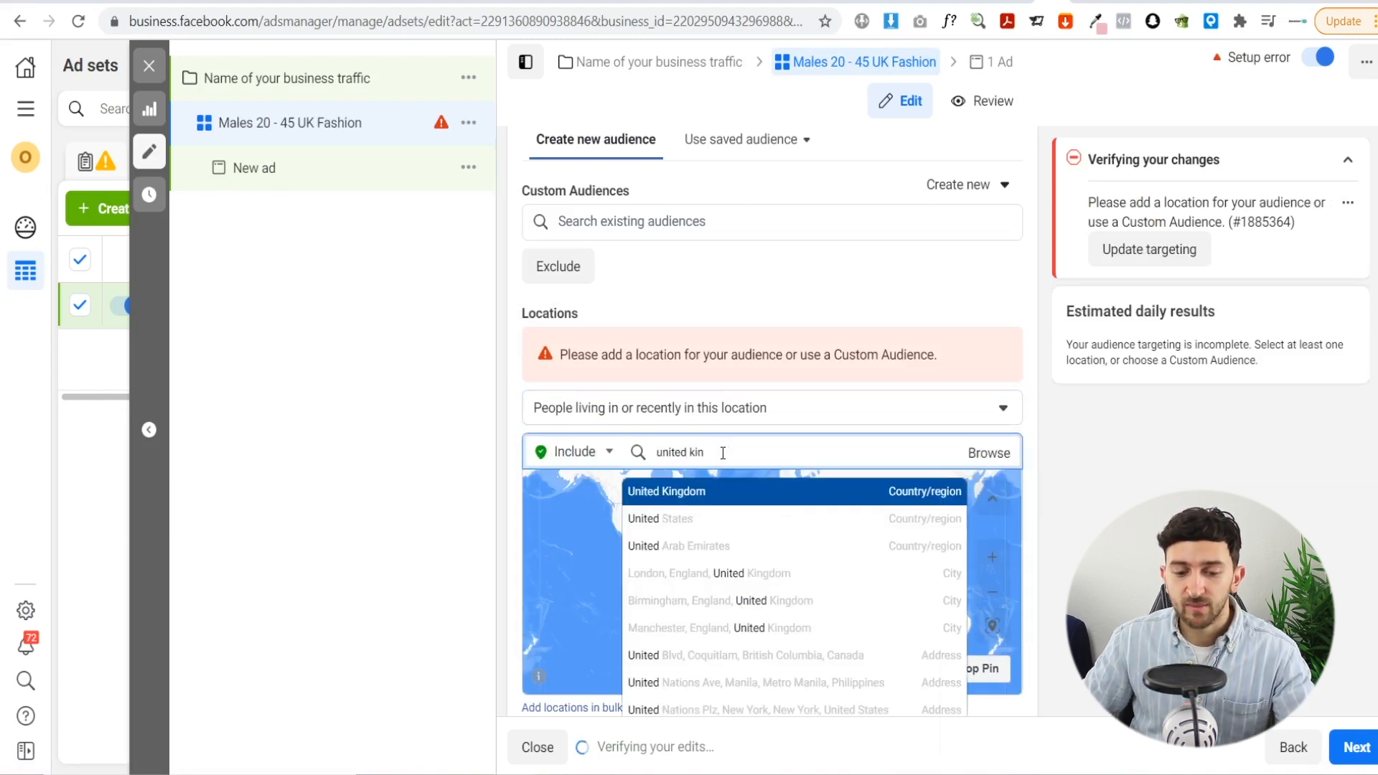
pyautogui.click(719, 492)
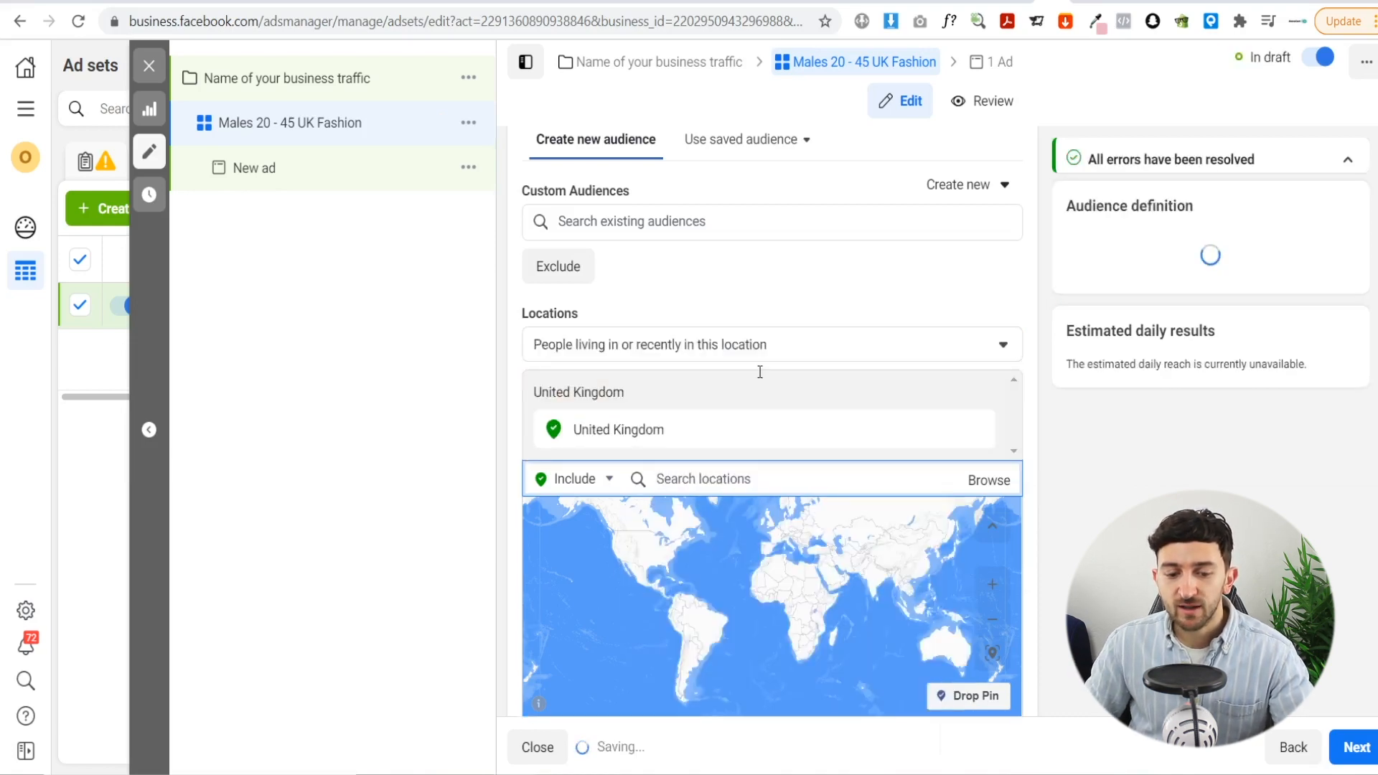
# Search the audience locations for London, Hertfordshire and Texas without adding any of them
pyautogui.scroll(-2, 755, 423)
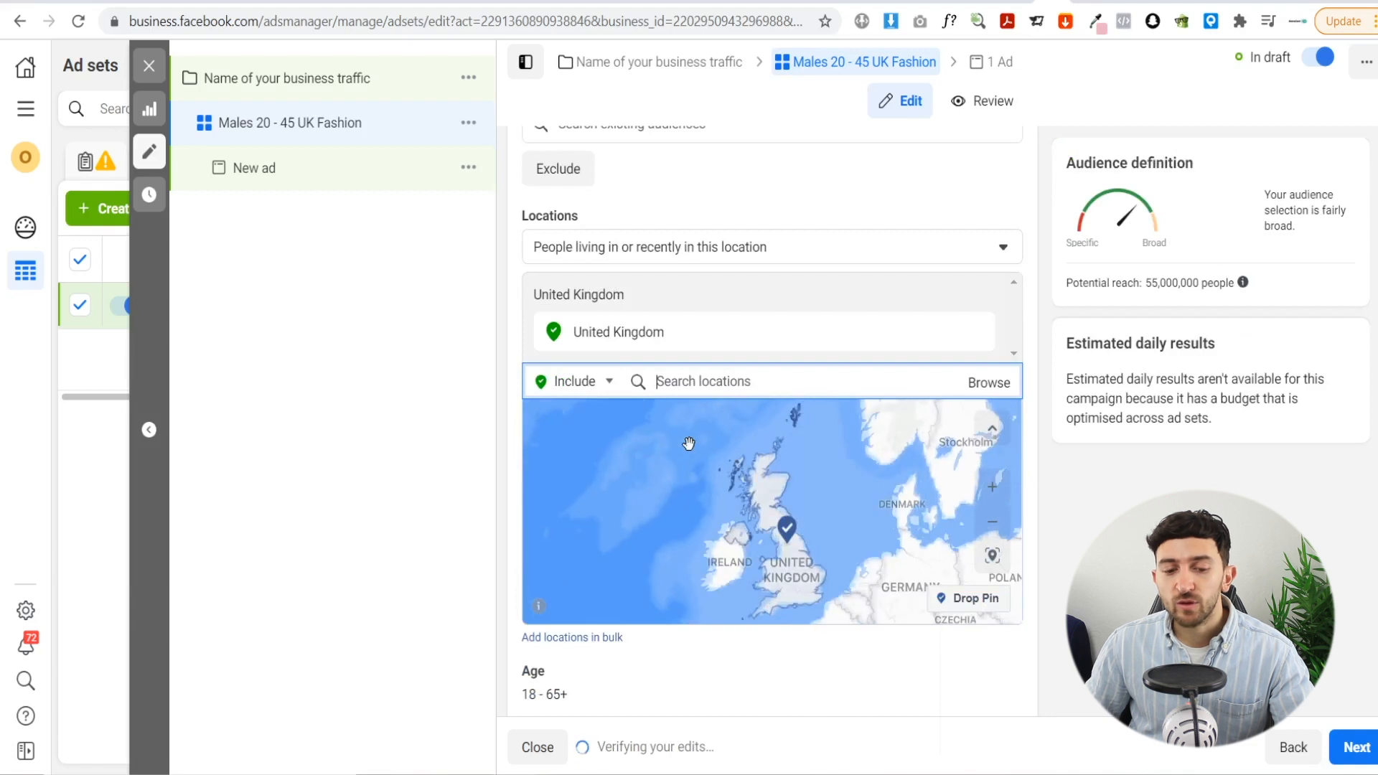
pyautogui.write('london')
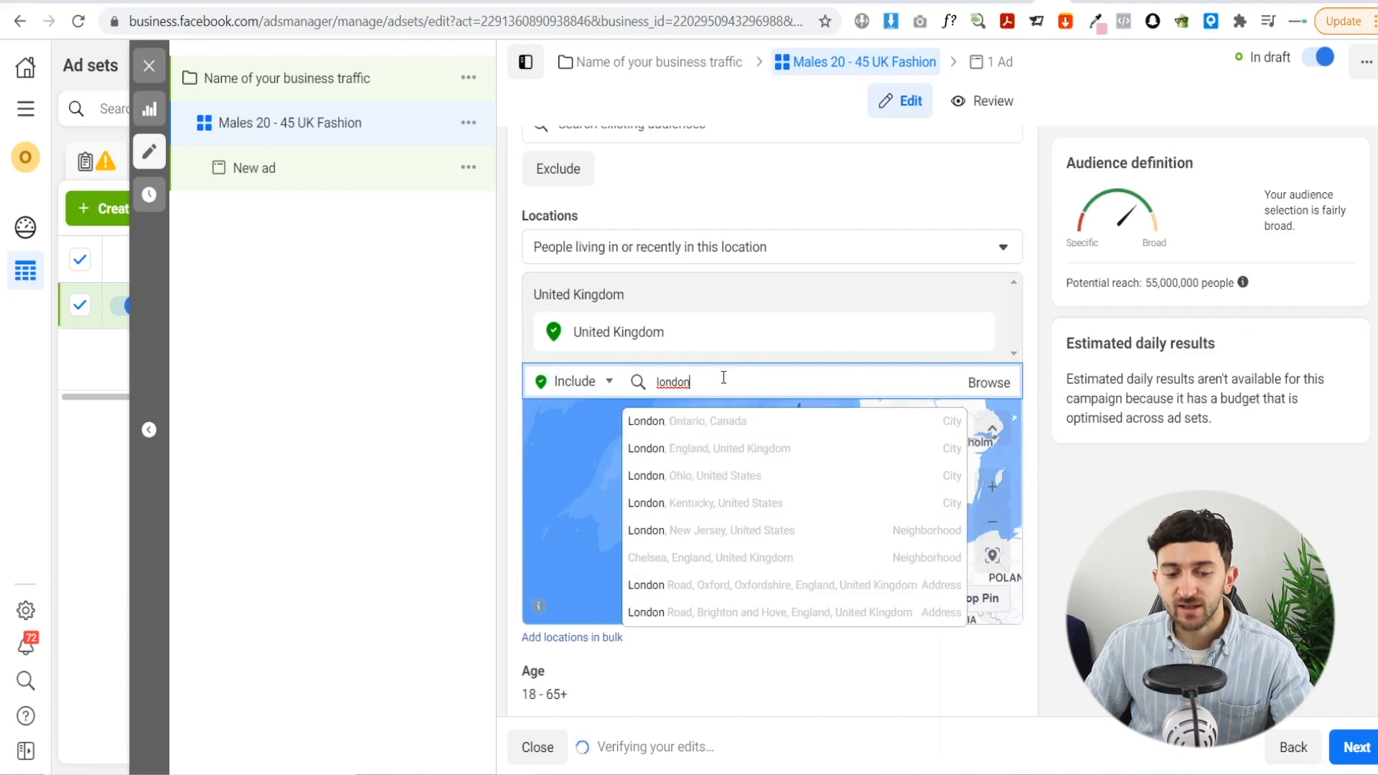
pyautogui.moveTo(714, 376); pyautogui.dragTo(621, 383)
pyautogui.write('hertfordshire')
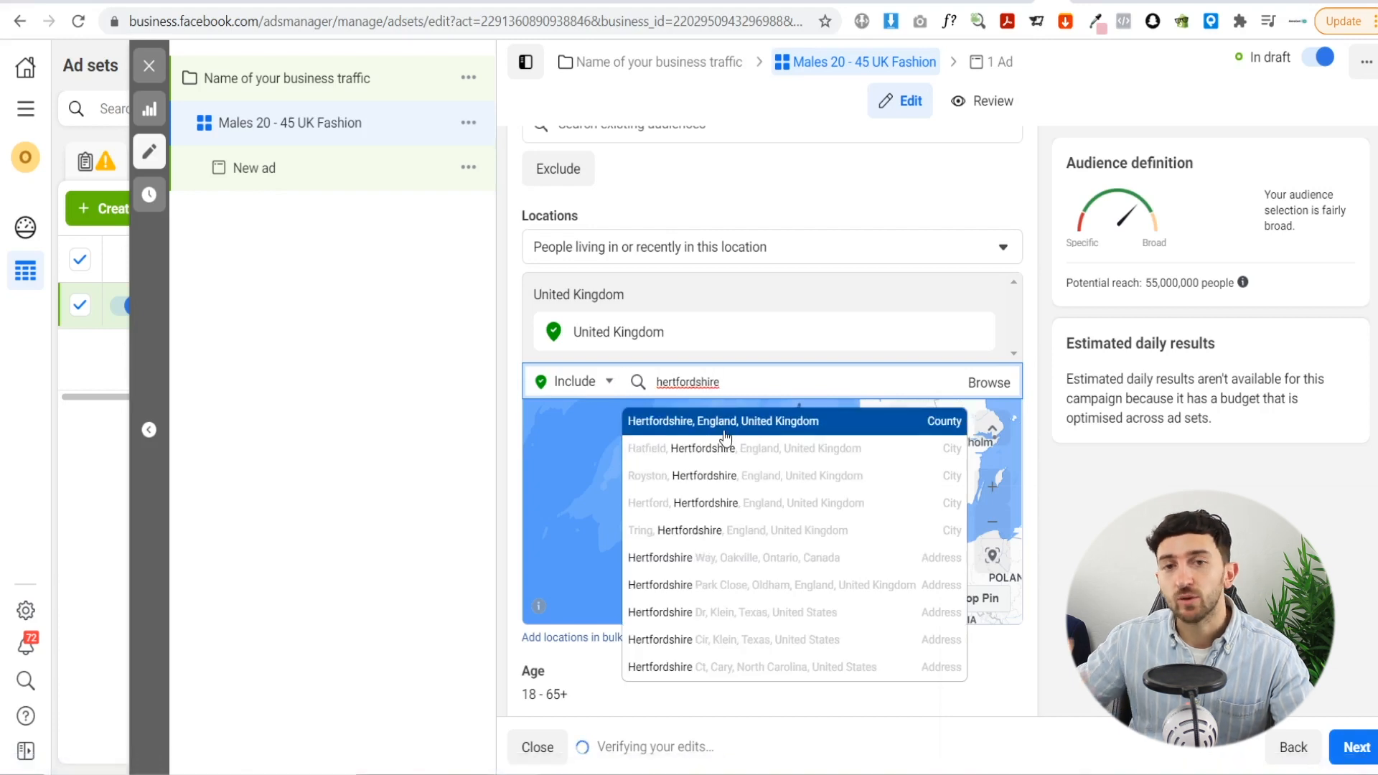
pyautogui.press('BackSpace')
pyautogui.press('BackSpace')
pyautogui.press('BackSpace')
pyautogui.press('BackSpace')
pyautogui.press('BackSpace')
pyautogui.press('BackSpace')
pyautogui.press('BackSpace')
pyautogui.press('BackSpace')
pyautogui.press('BackSpace')
pyautogui.press('BackSpace')
pyautogui.press('BackSpace')
pyautogui.press('BackSpace')
pyautogui.press('BackSpace')
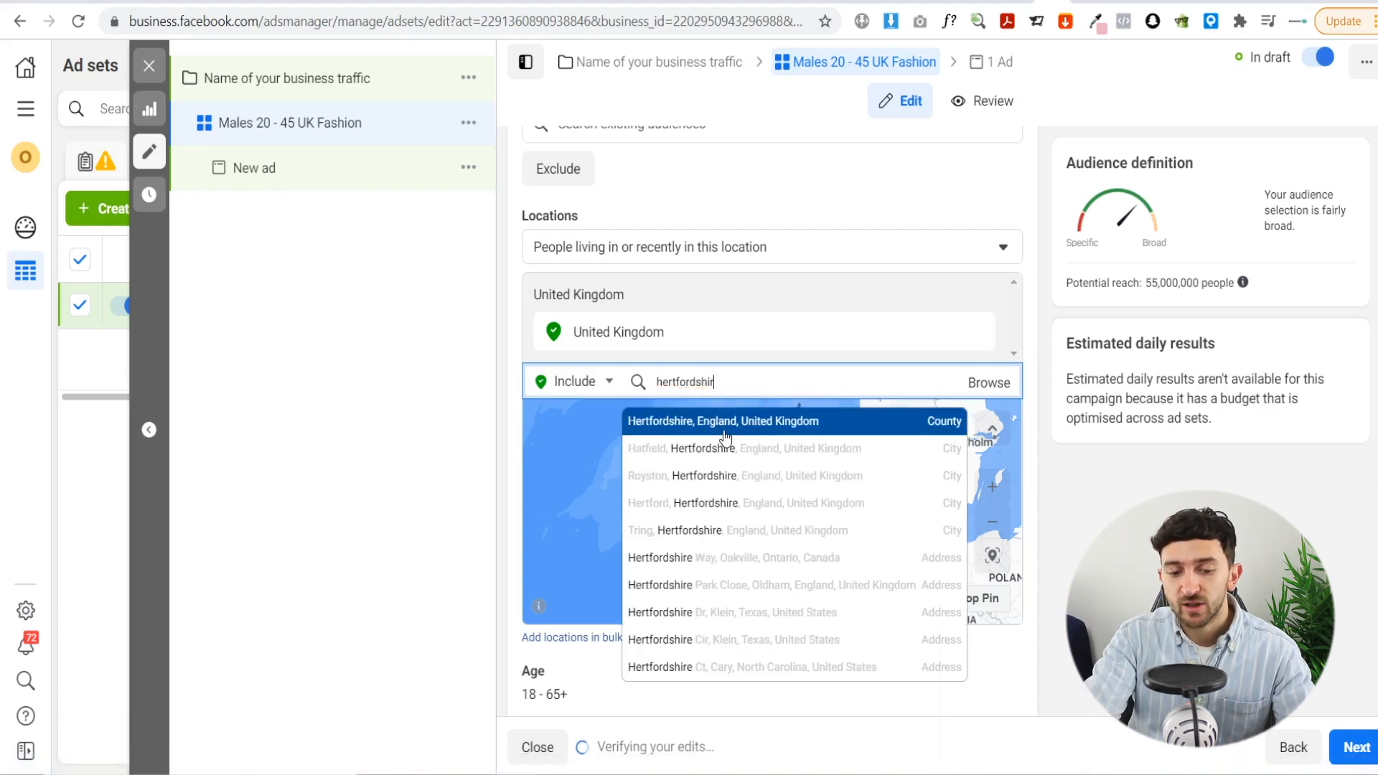
pyautogui.write('texas')
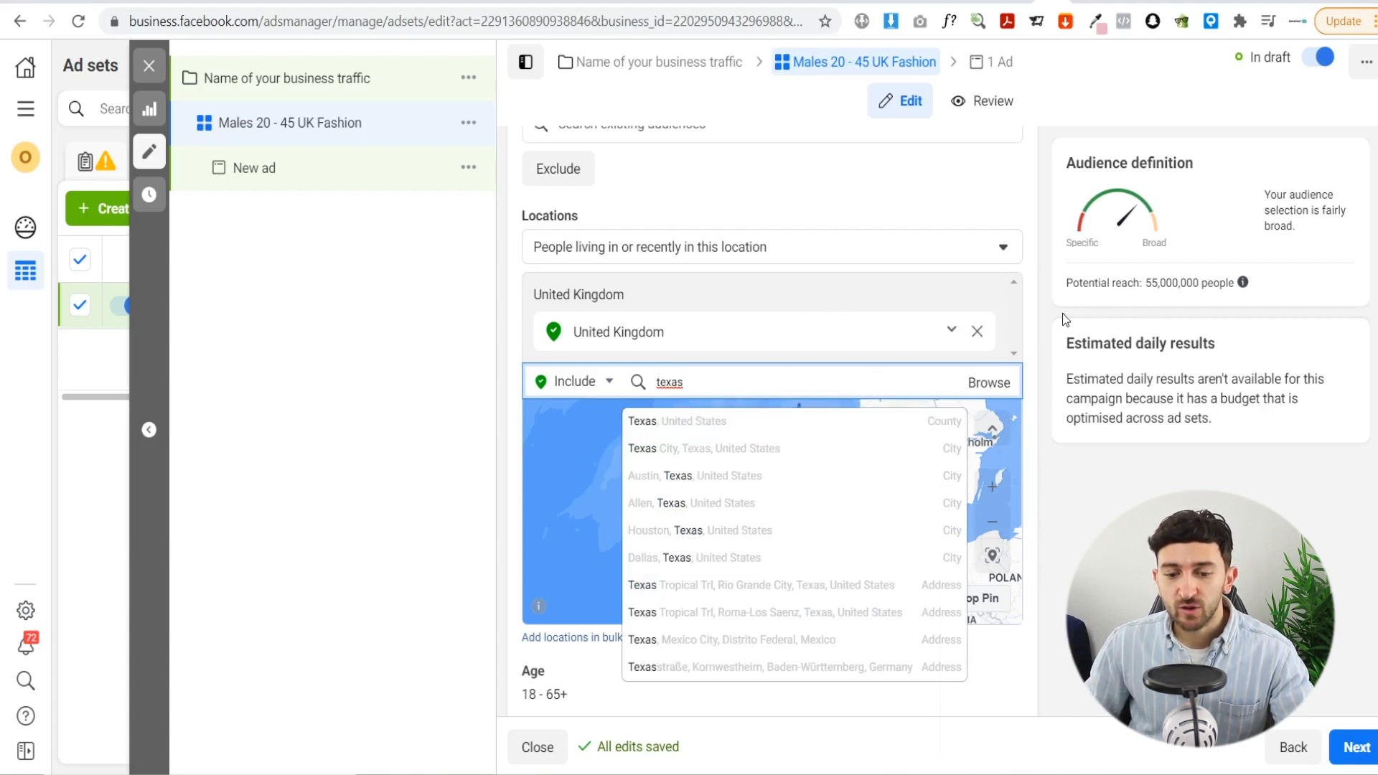
# Set the audience's age range to 20 - 45 and the gender to Men
pyautogui.scroll(-4, 824, 475)
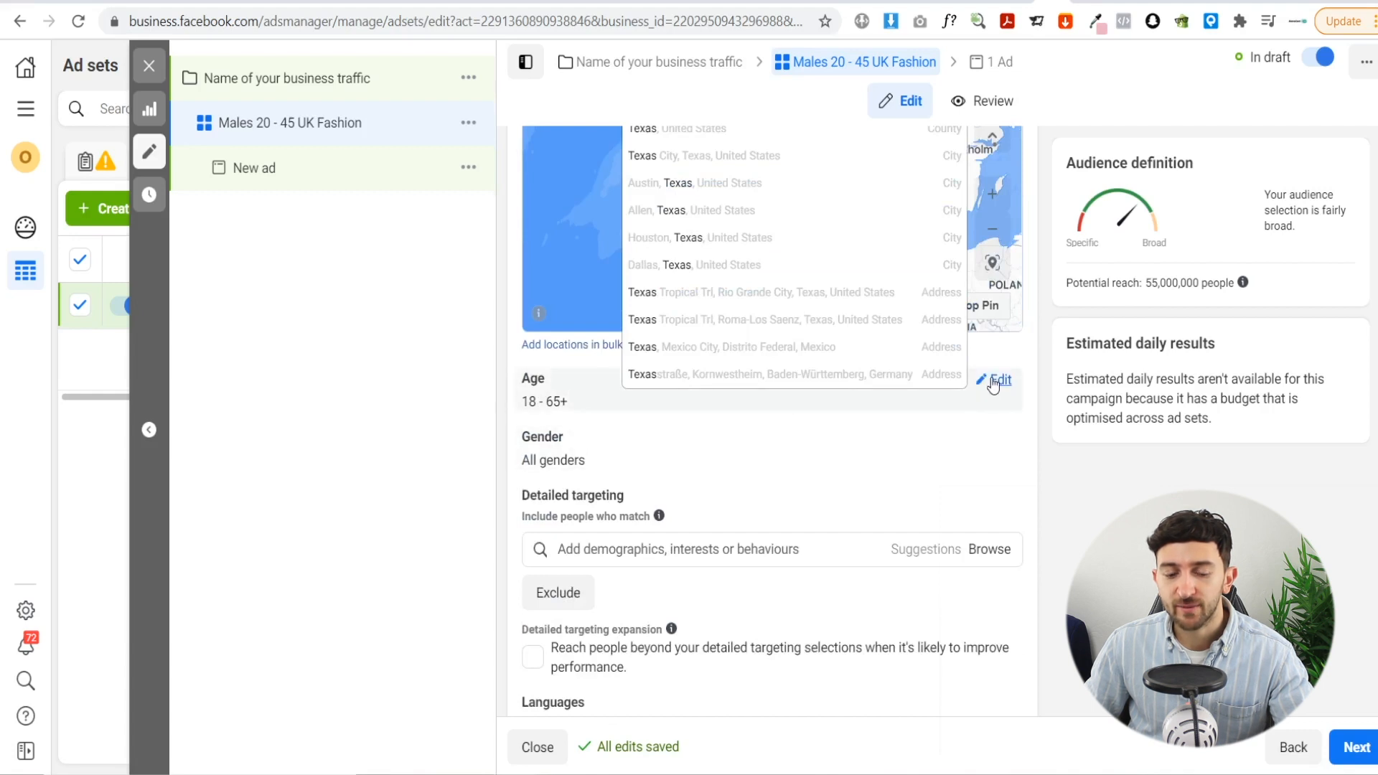
pyautogui.click(995, 381)
pyautogui.click(562, 406)
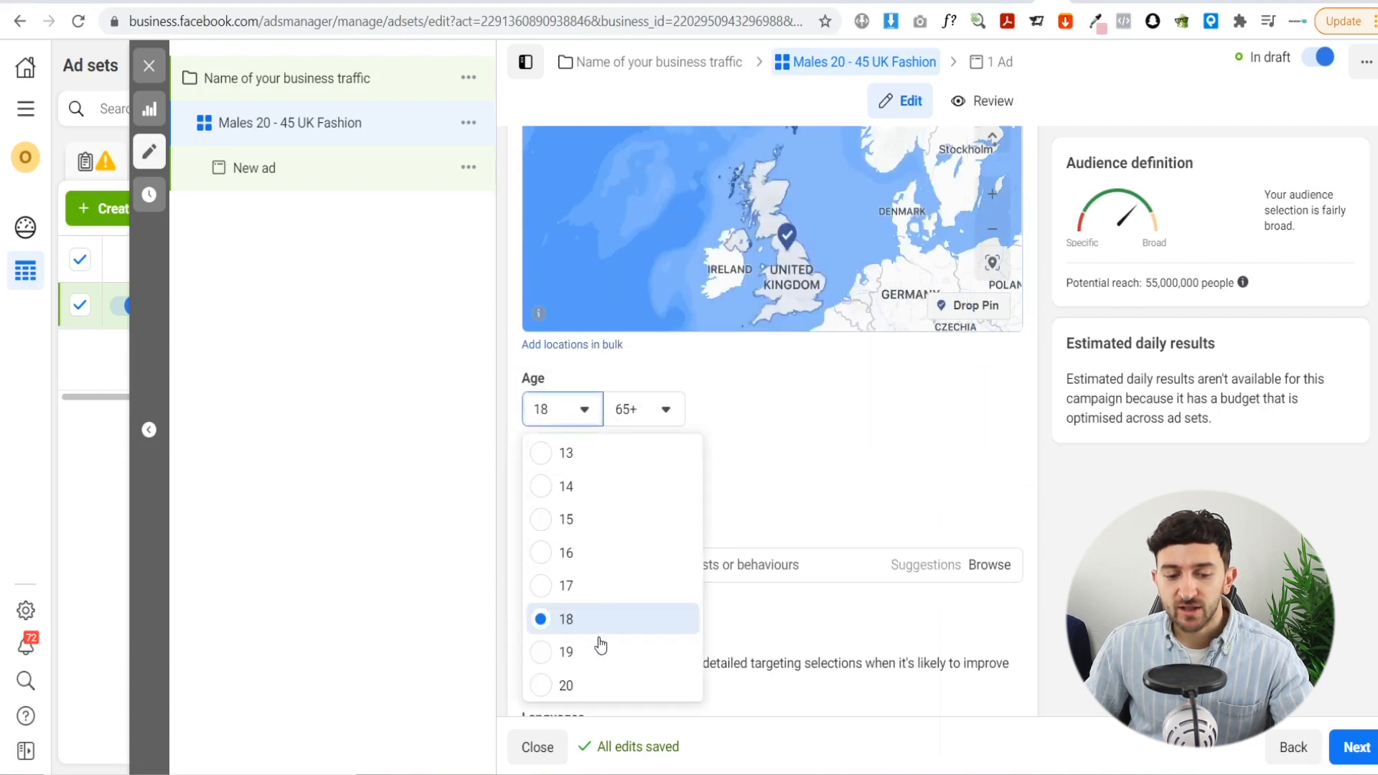
pyautogui.click(583, 683)
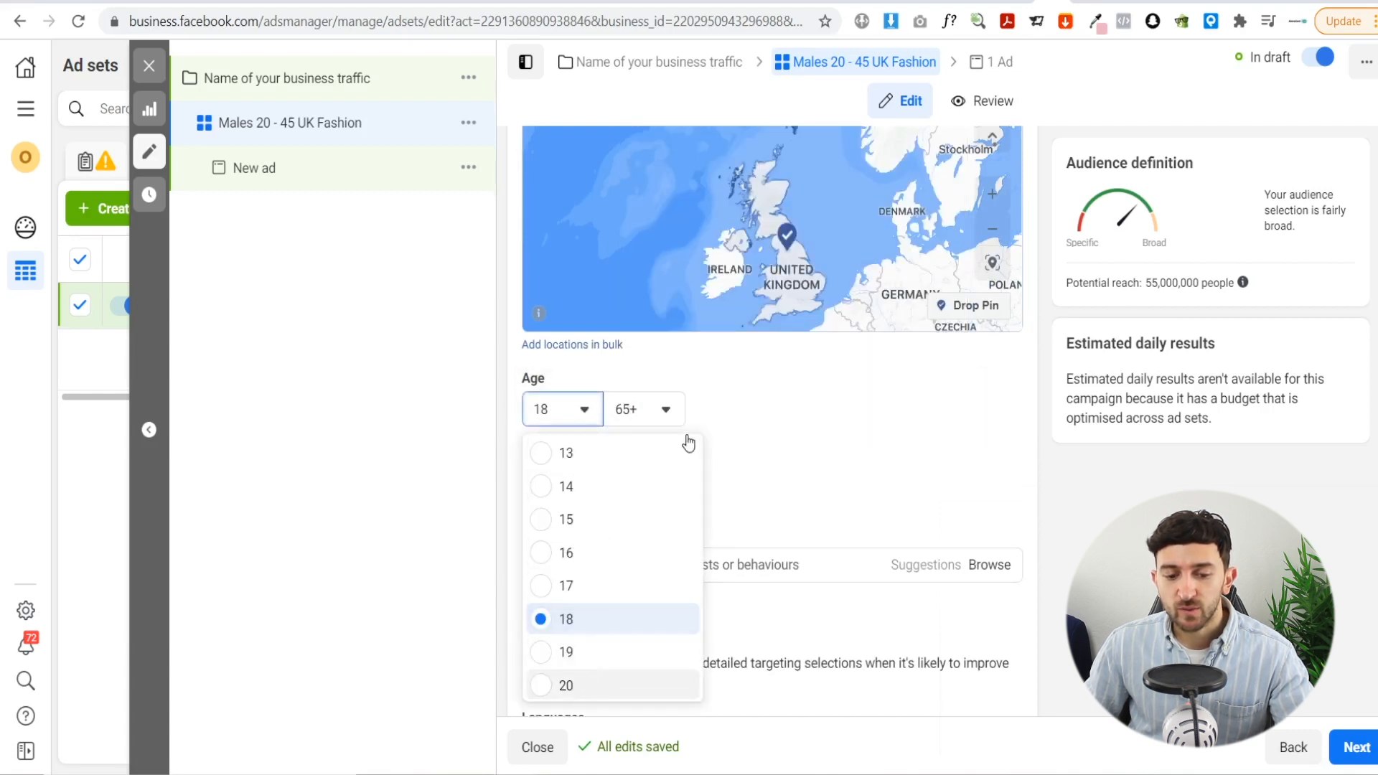
pyautogui.click(653, 406)
pyautogui.scroll(8, 678, 531)
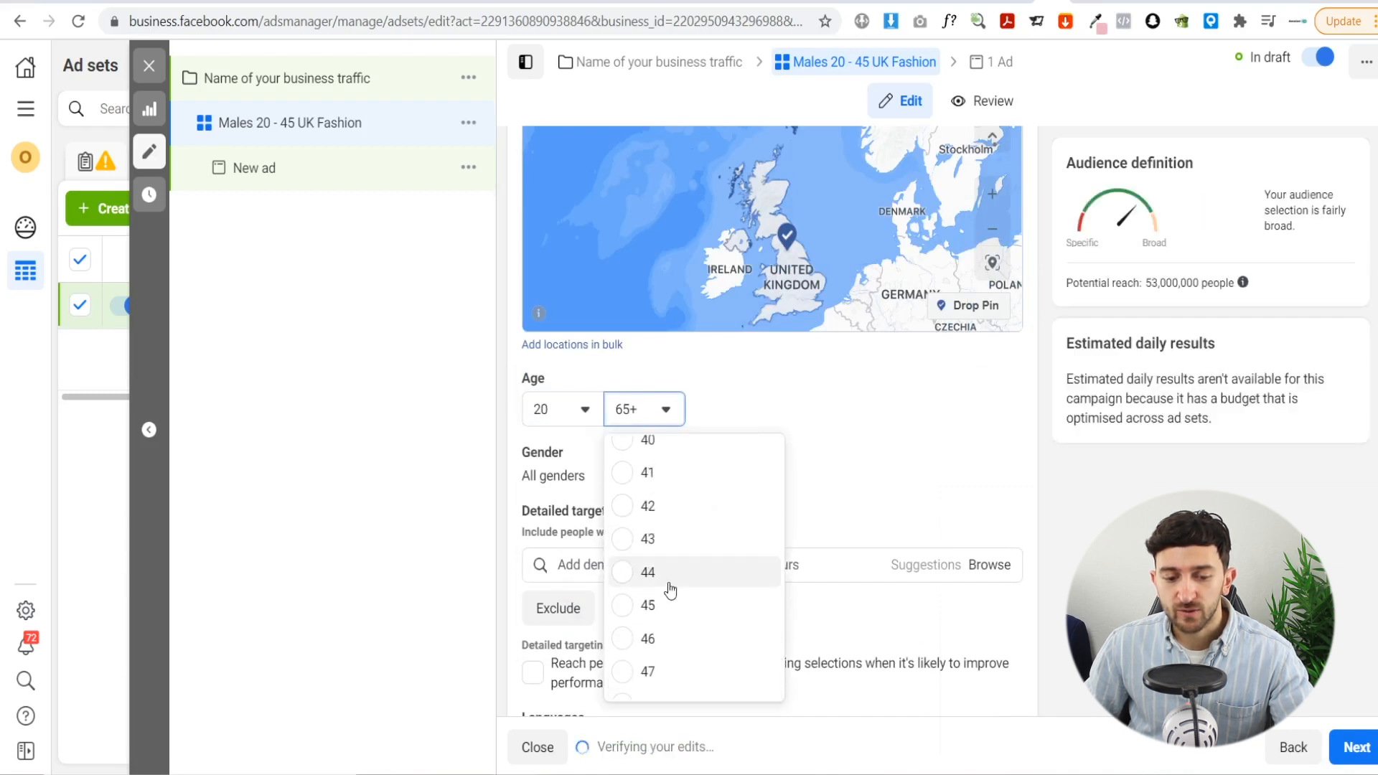
pyautogui.click(660, 610)
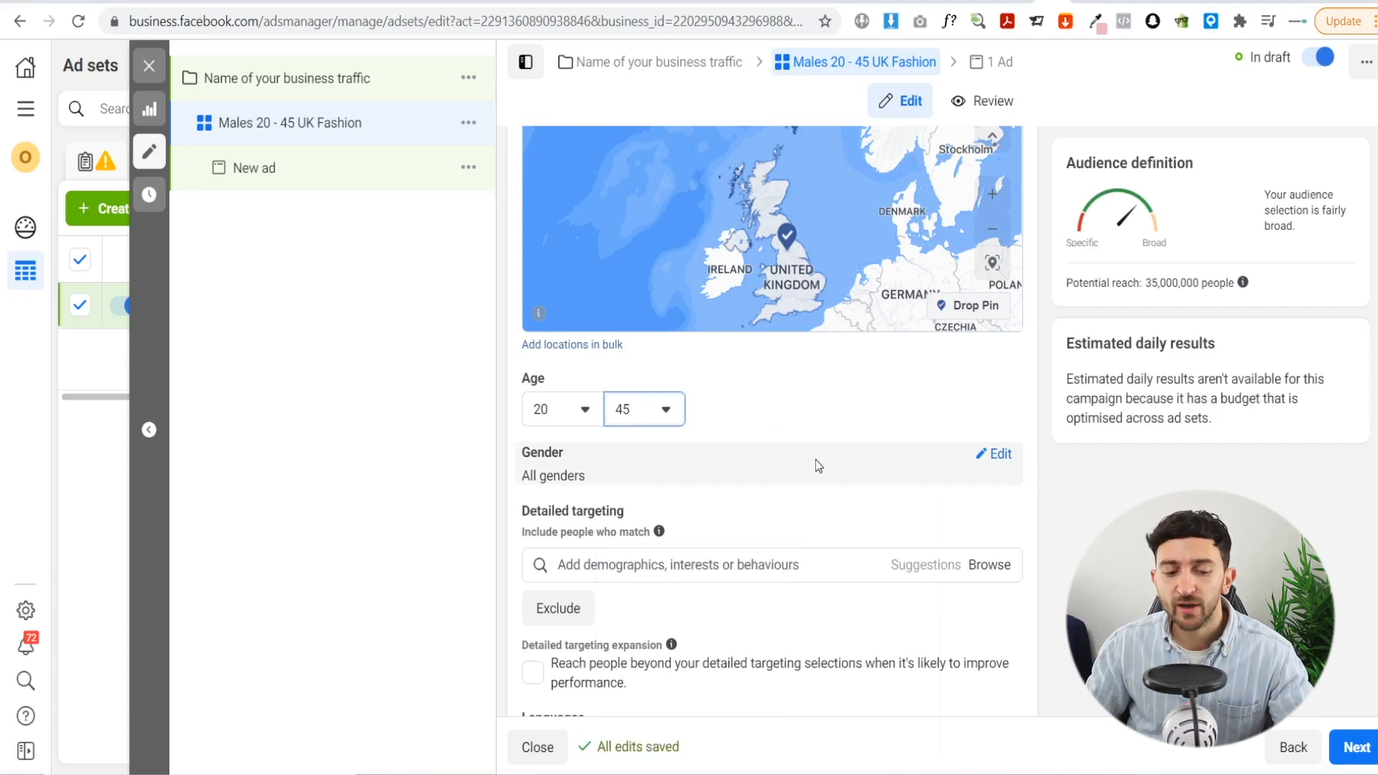
pyautogui.click(994, 465)
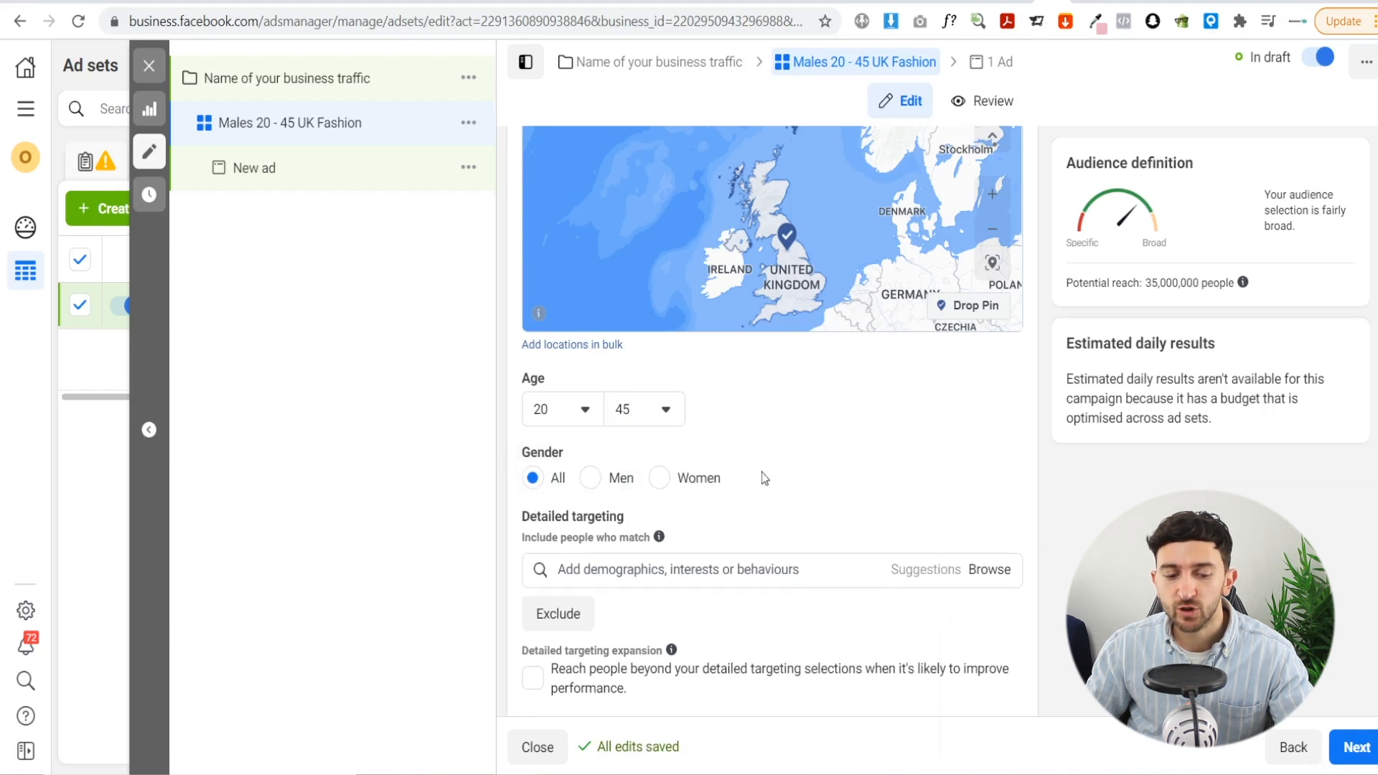
pyautogui.click(590, 478)
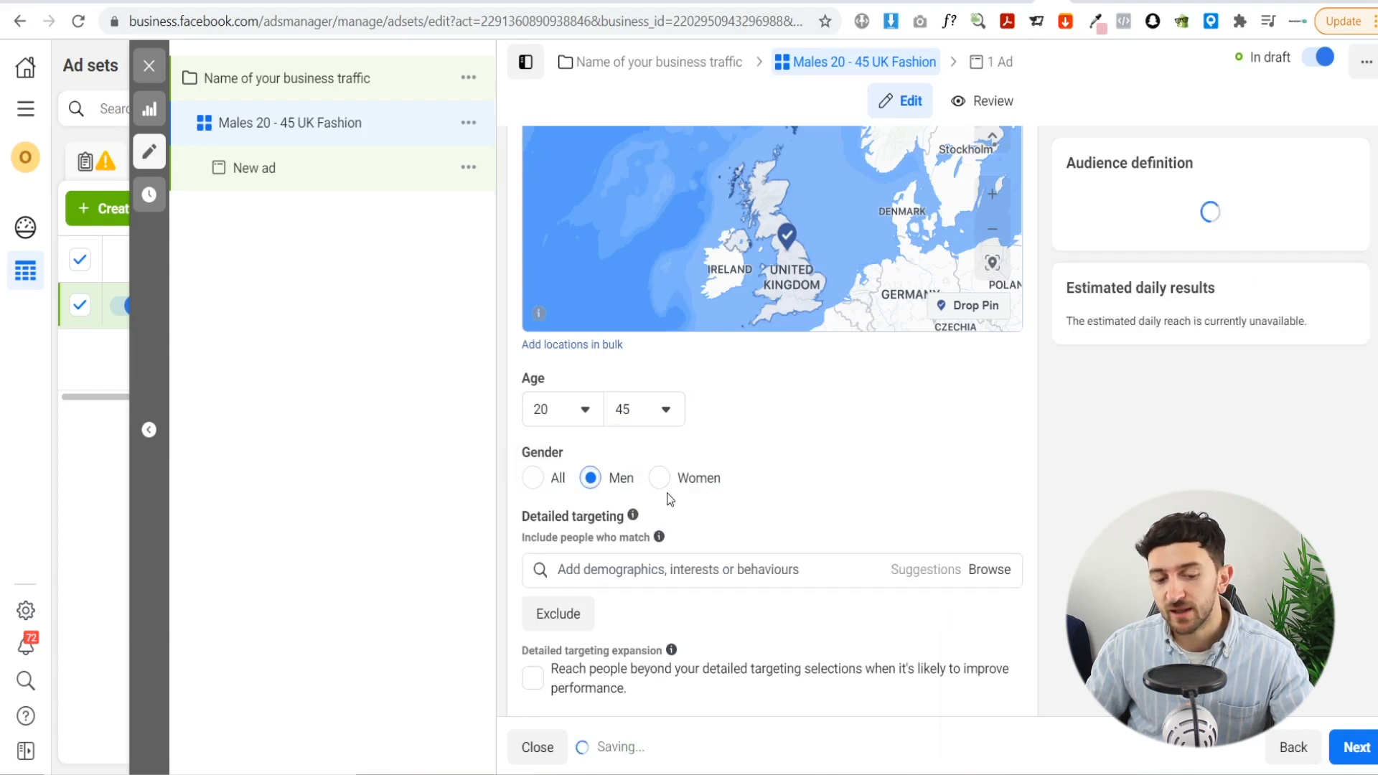
# Search detailed targeting for "fashion", add the Street fashion interest, and check the audience's potential reach
pyautogui.scroll(-1, 790, 466)
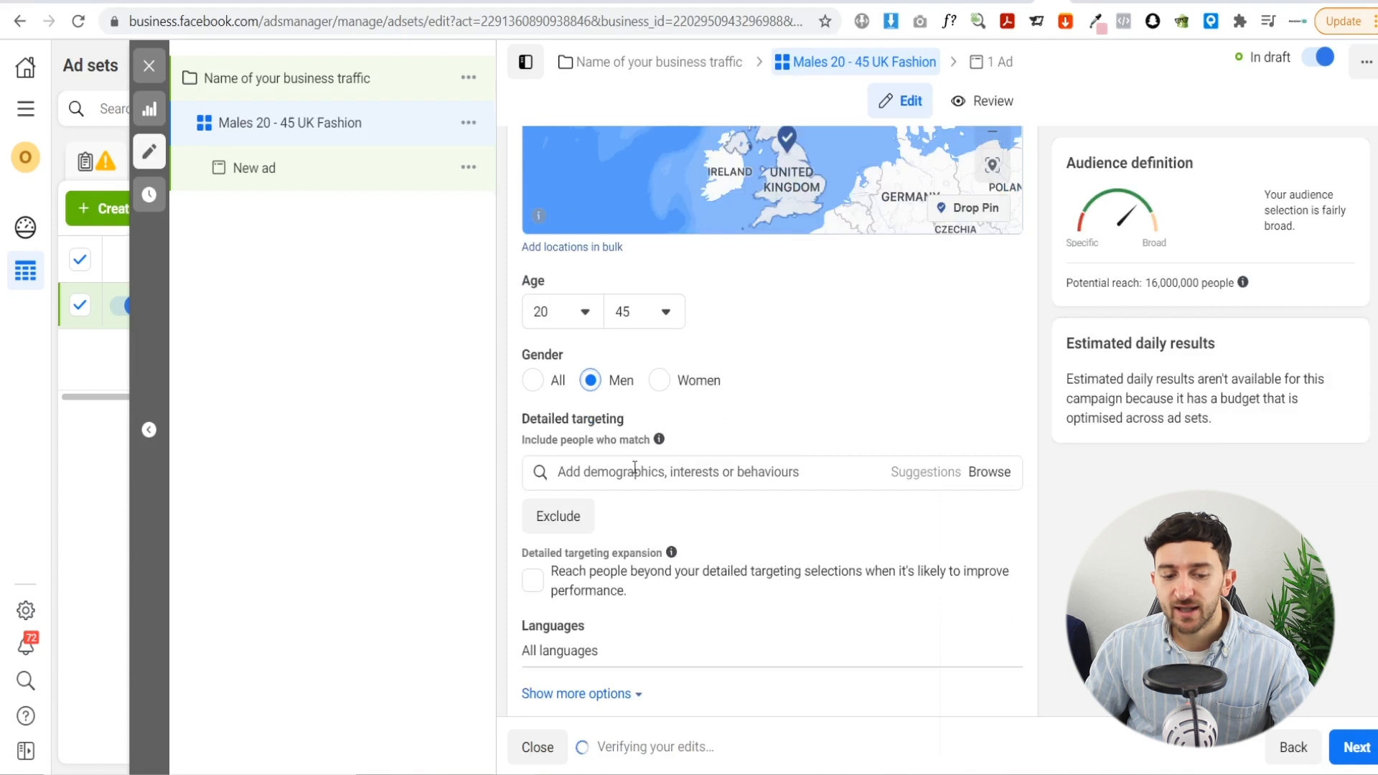
pyautogui.scroll(-1, 646, 443)
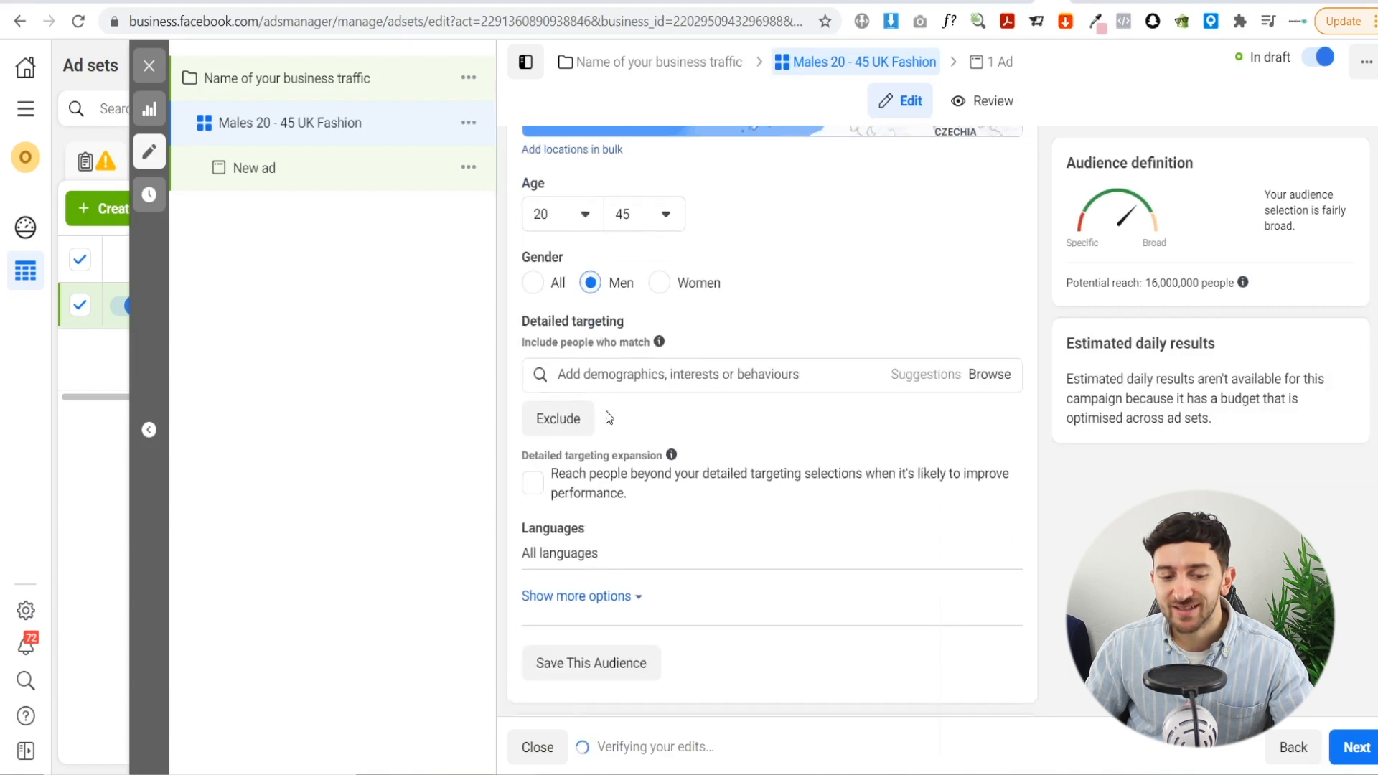
pyautogui.click(599, 372)
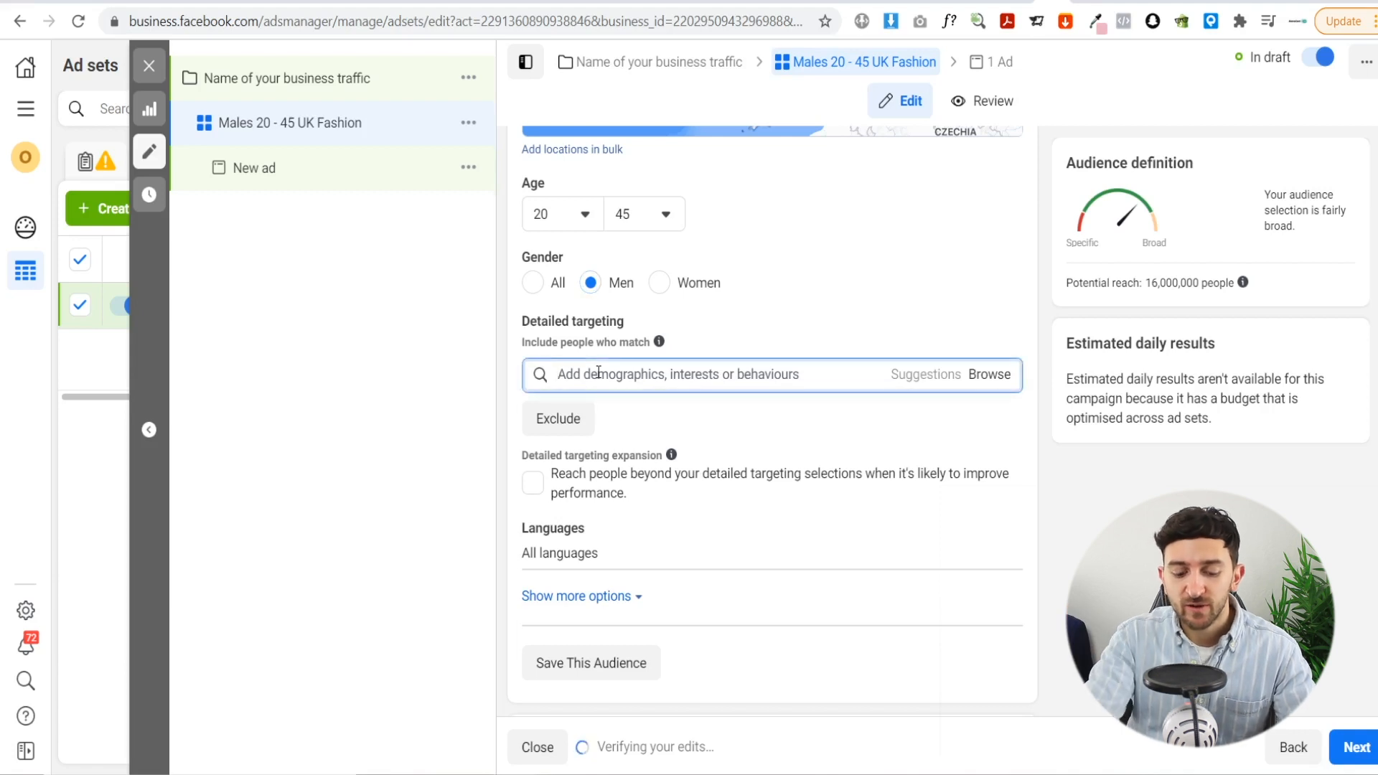
pyautogui.write('fashion')
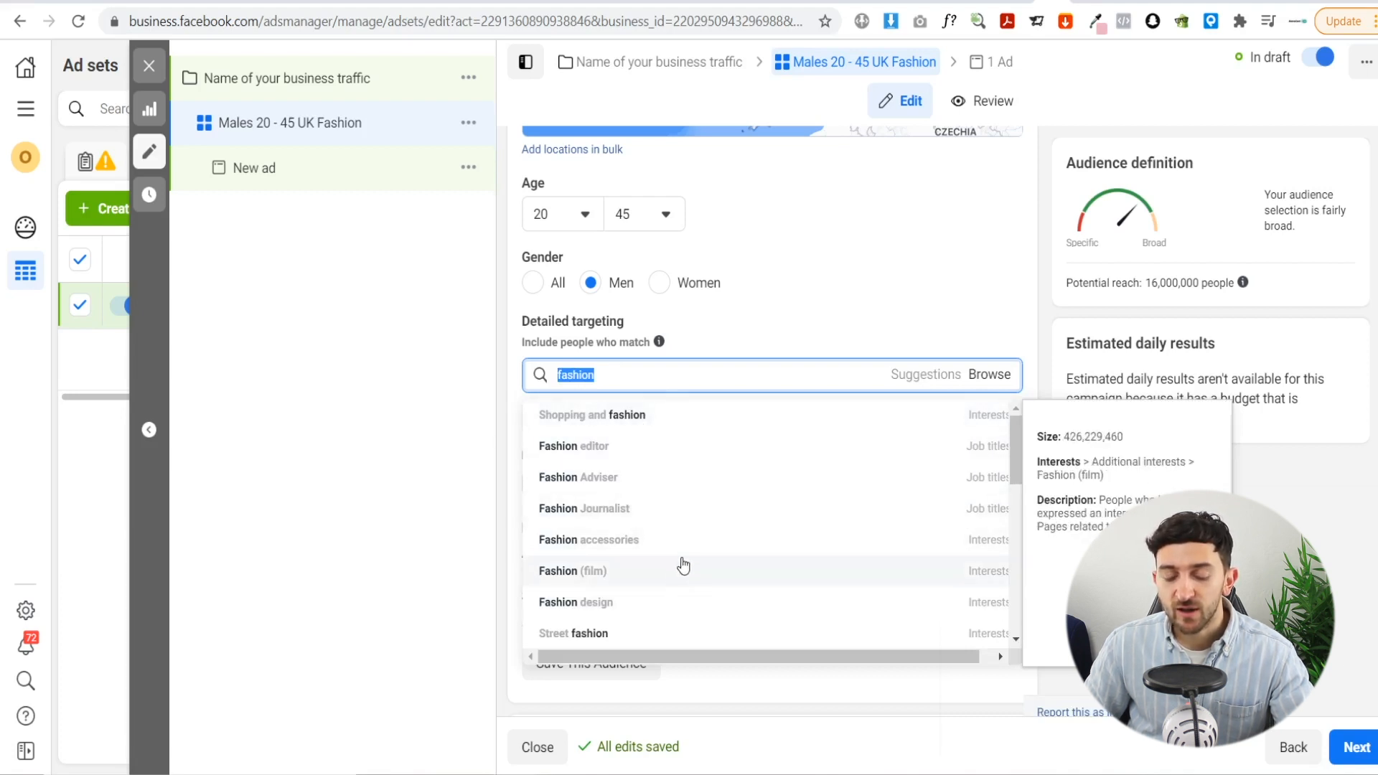
pyautogui.scroll(-2, 689, 567)
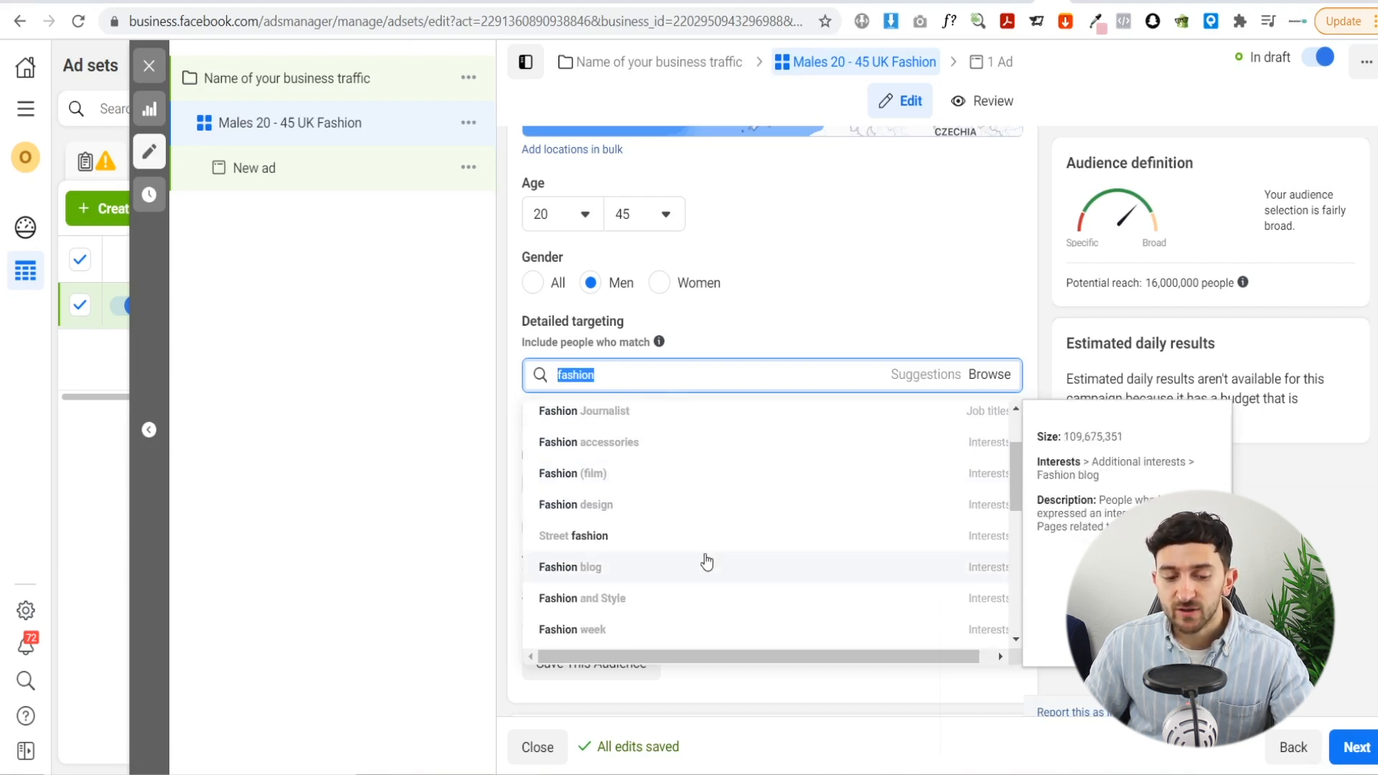
pyautogui.click(662, 543)
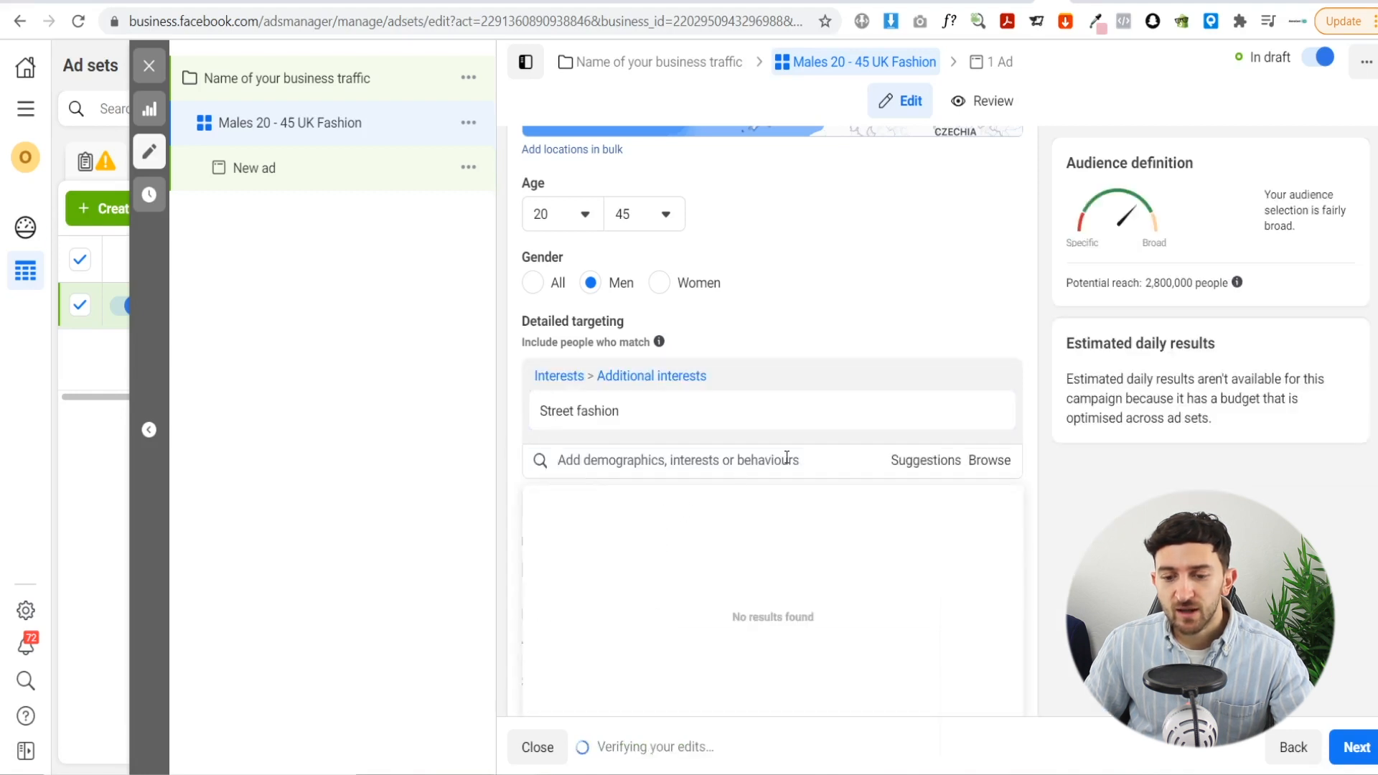
pyautogui.scroll(5, 825, 452)
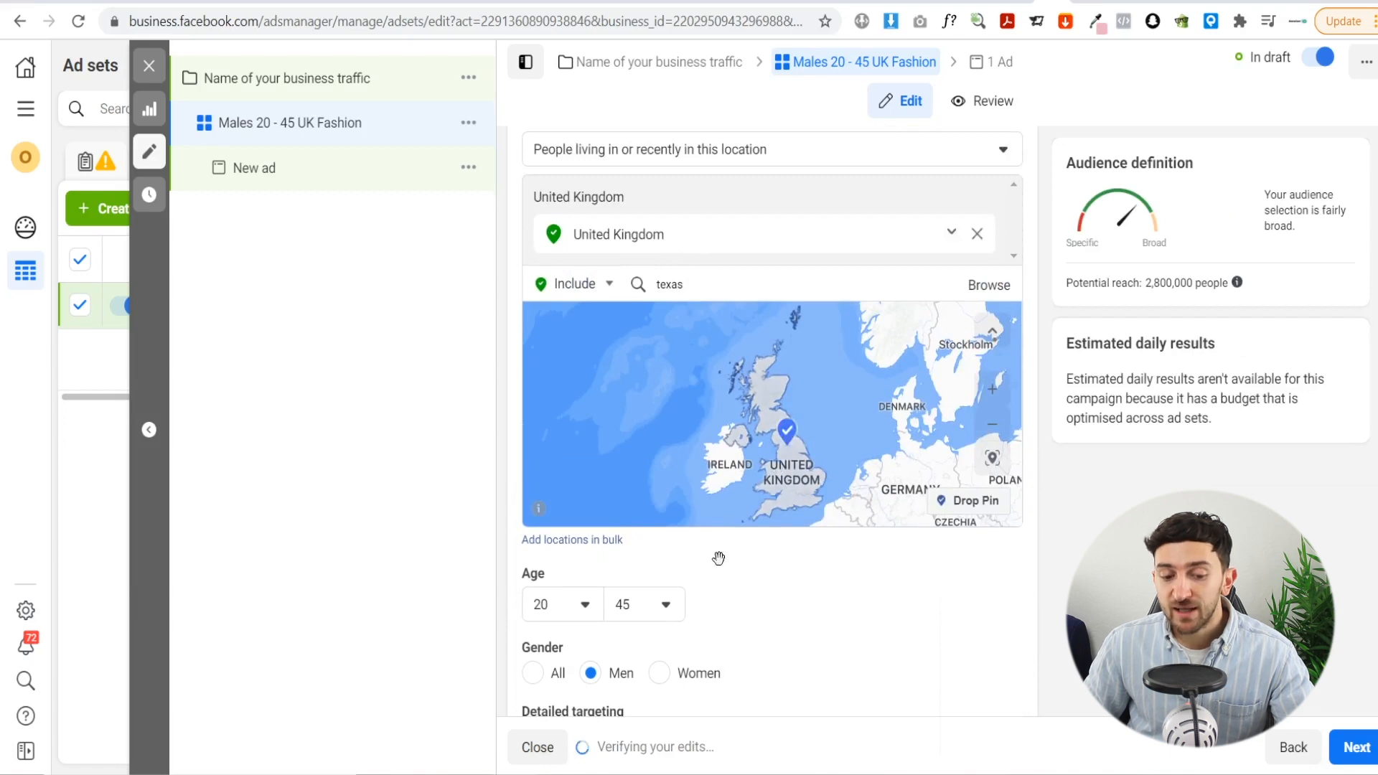
pyautogui.scroll(-4, 561, 594)
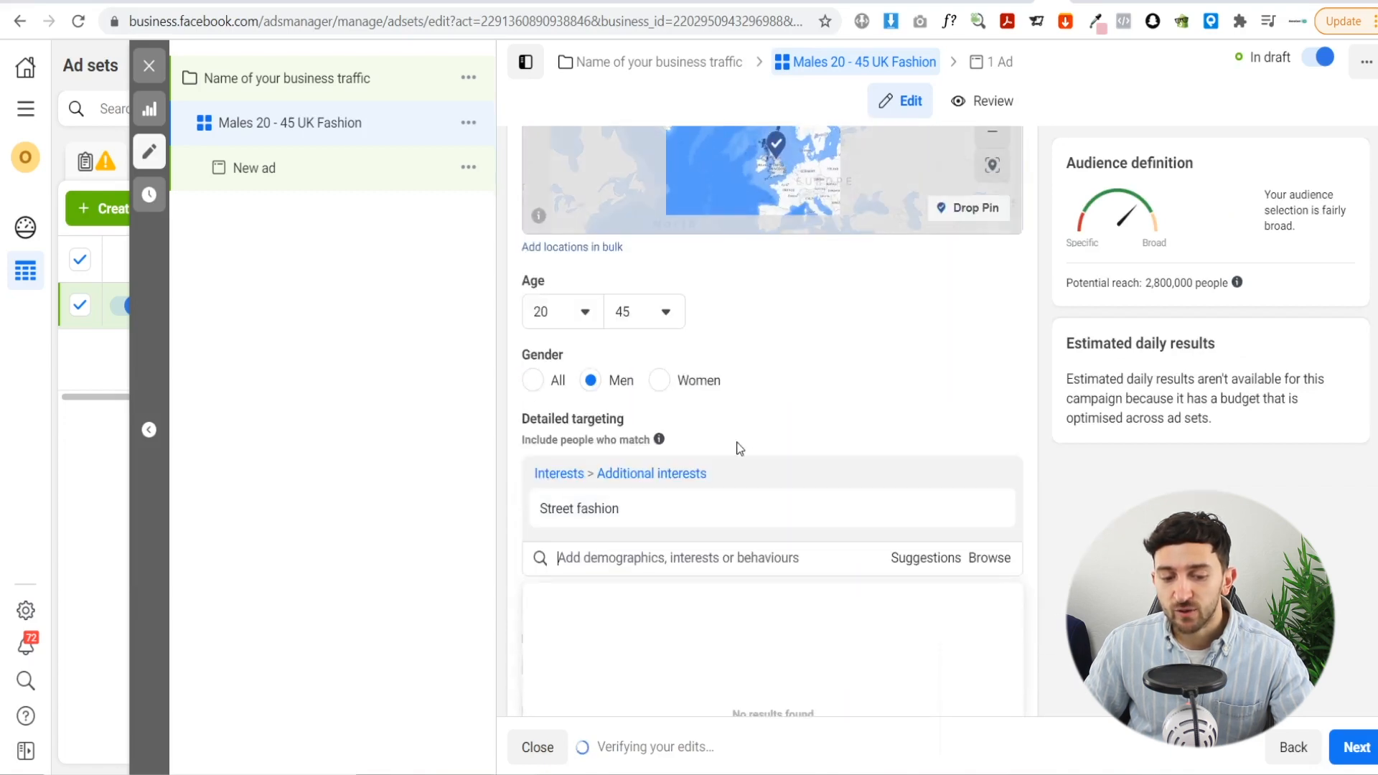
pyautogui.moveTo(1146, 285); pyautogui.dragTo(1192, 283)
pyautogui.click(1190, 283)
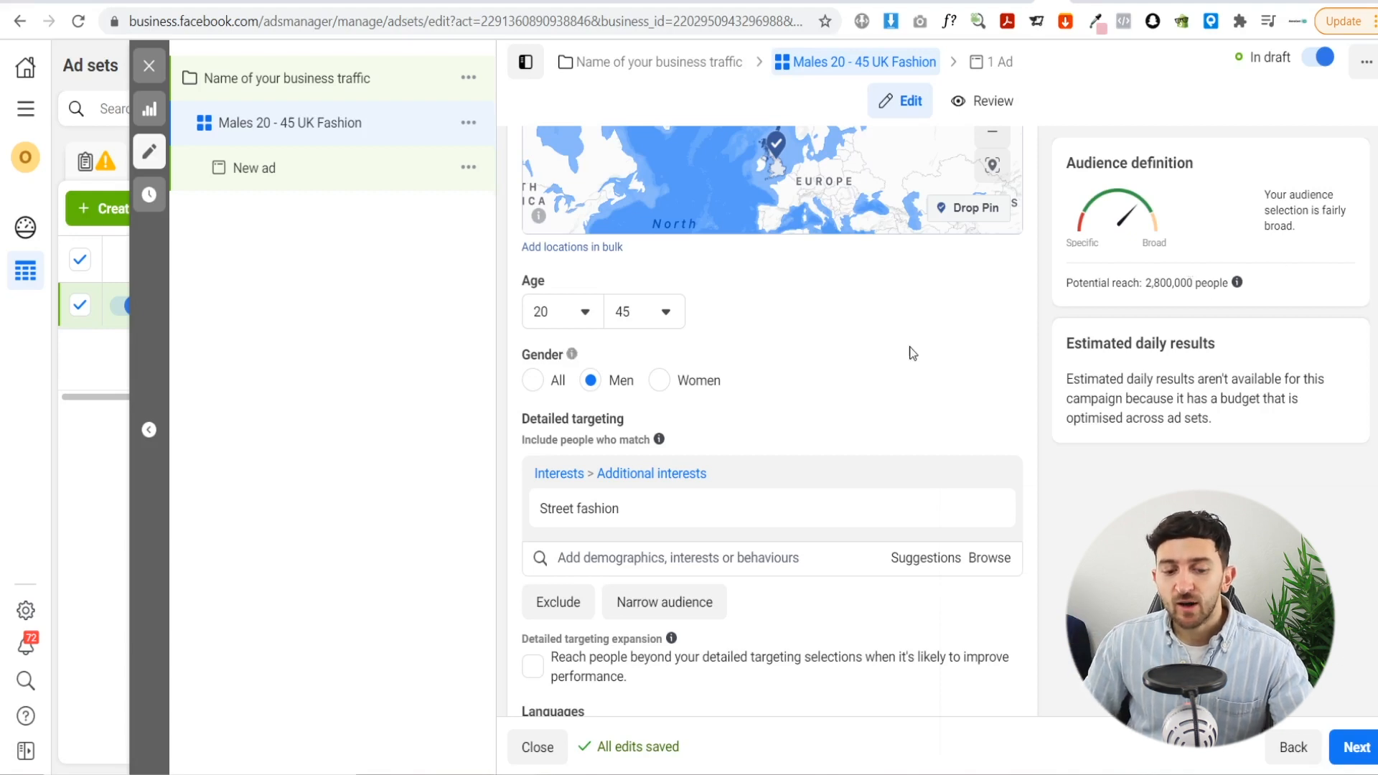
# Narrow the audience so people must also match the In a relationship status, and review the combined targeting
pyautogui.scroll(-1, 897, 358)
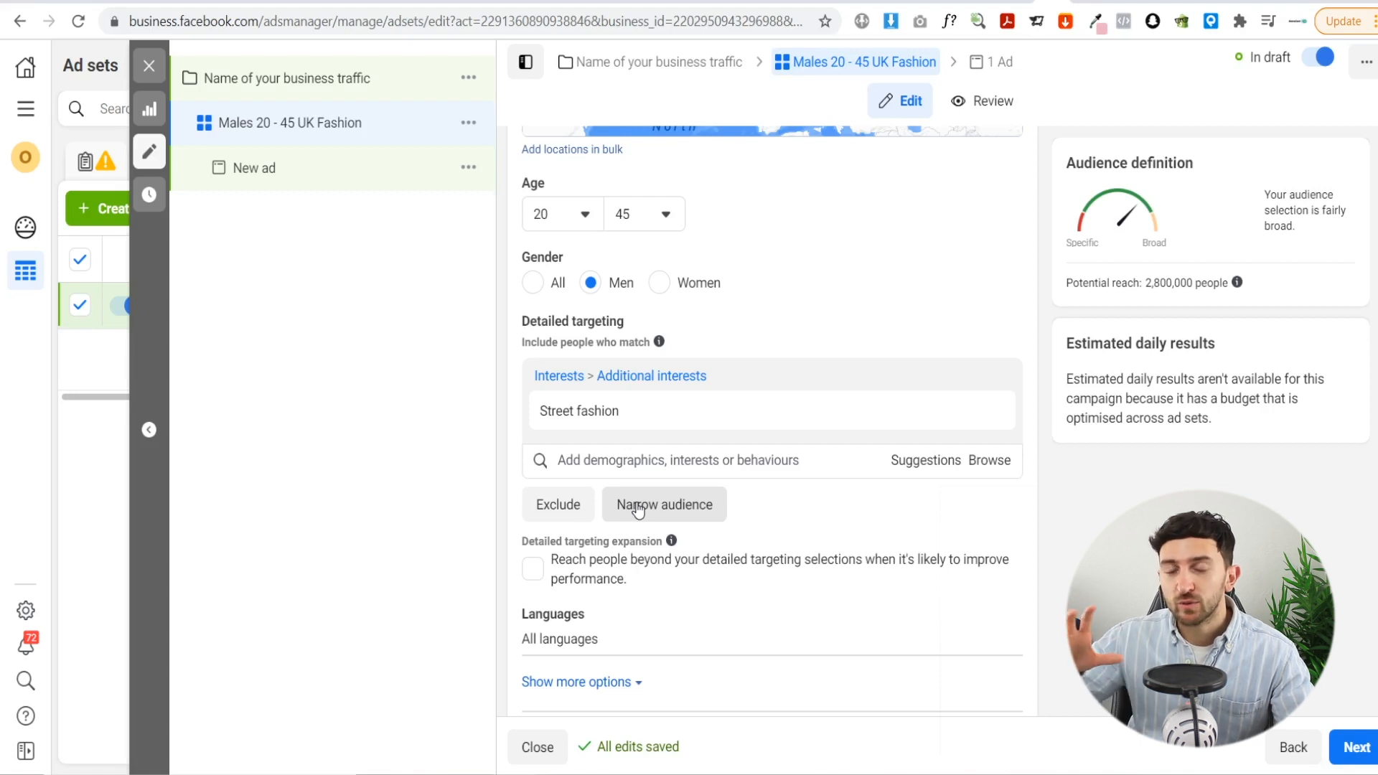
pyautogui.moveTo(630, 423)
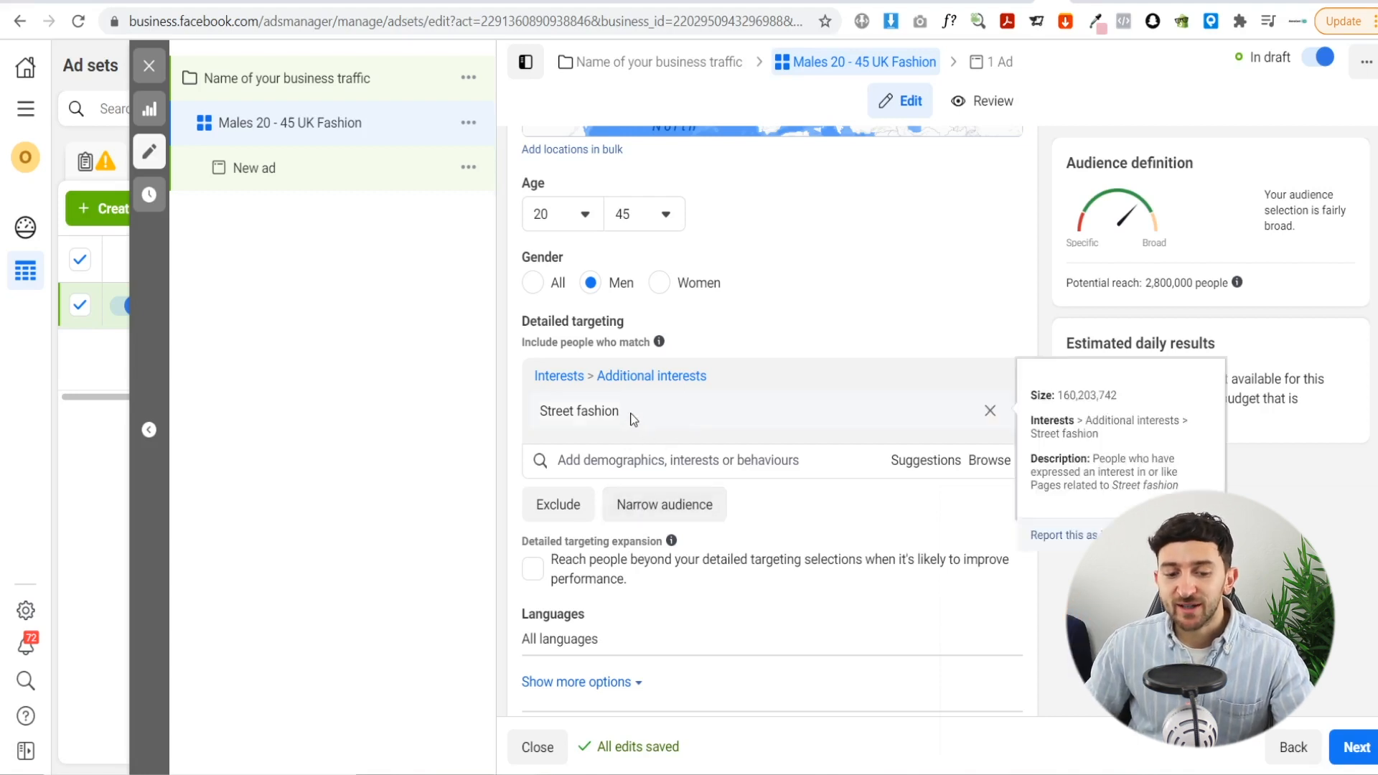
pyautogui.click(648, 516)
pyautogui.click(607, 528)
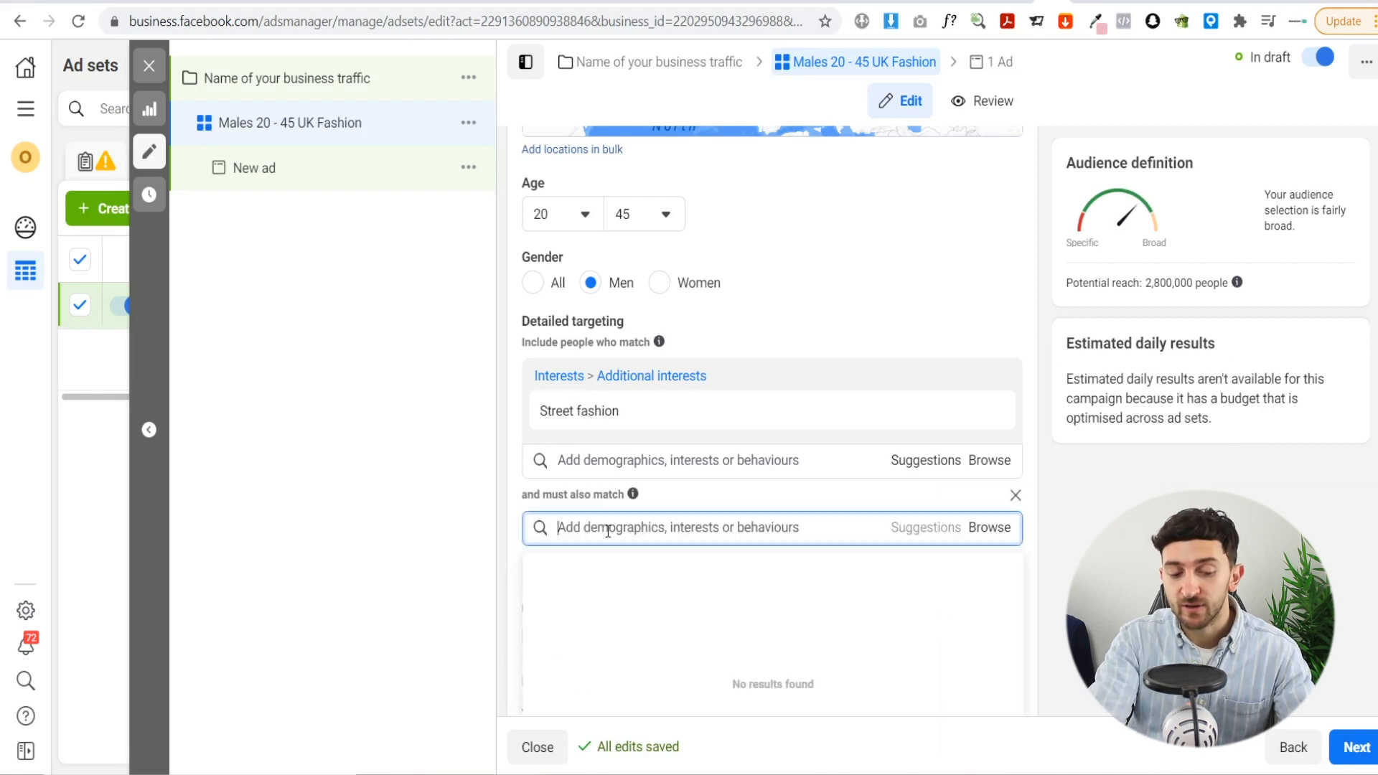
pyautogui.write('in a rel')
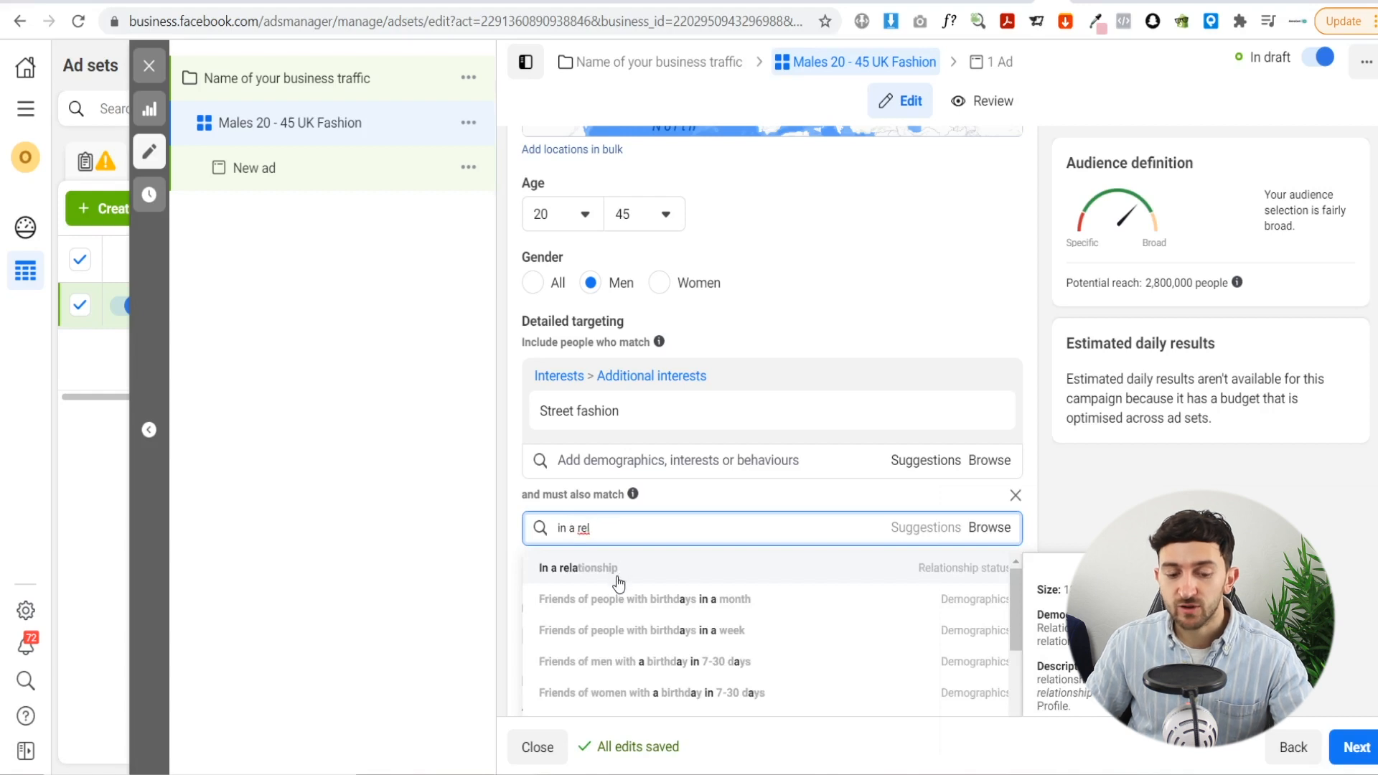
pyautogui.click(617, 574)
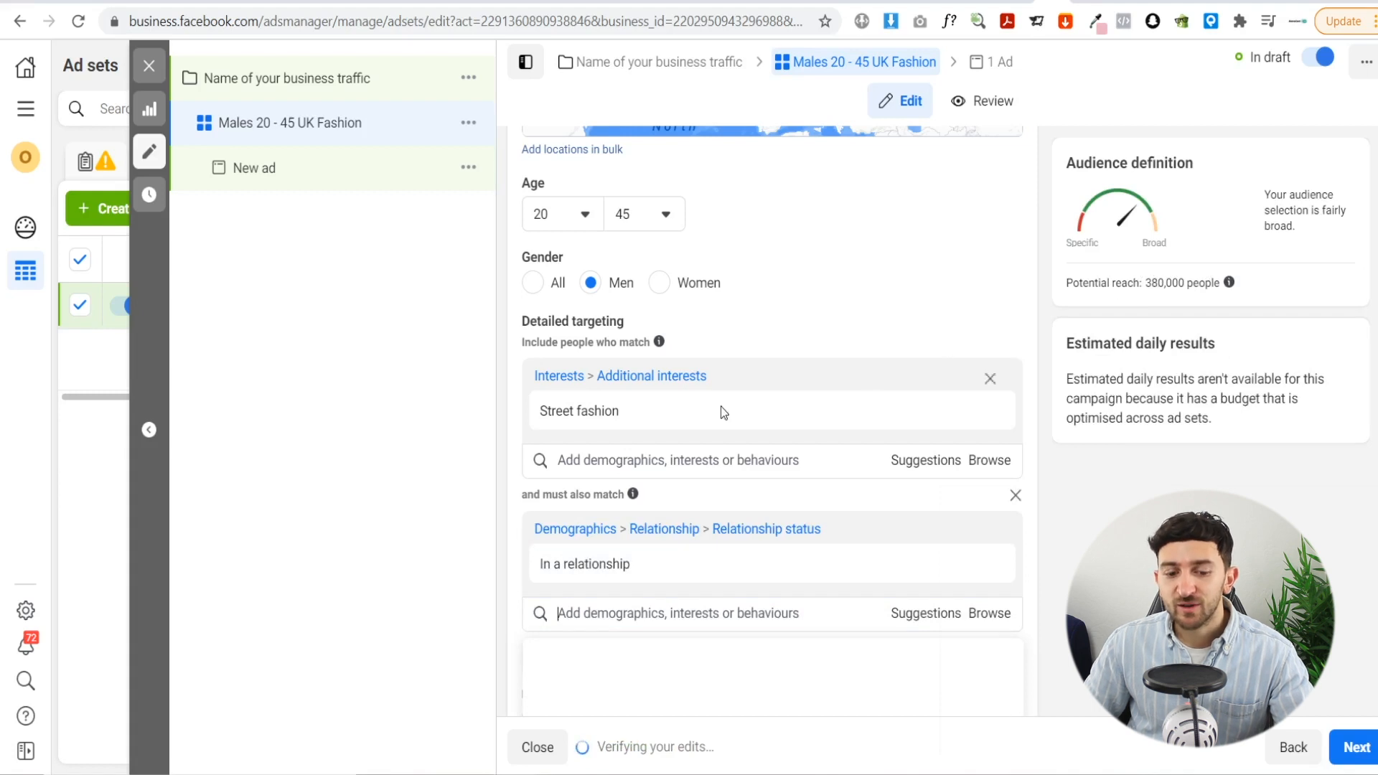
pyautogui.scroll(3, 815, 387)
pyautogui.scroll(-5, 832, 395)
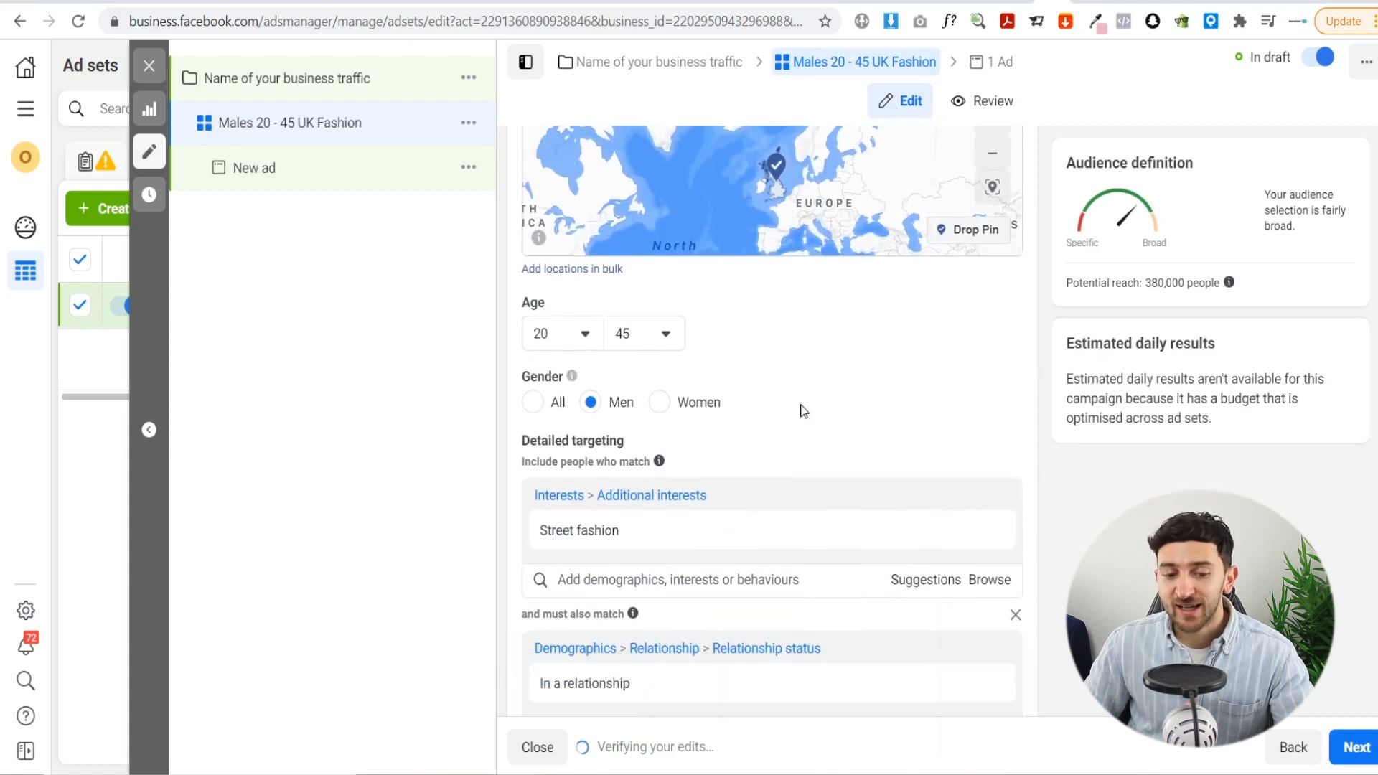
pyautogui.moveTo(755, 335)
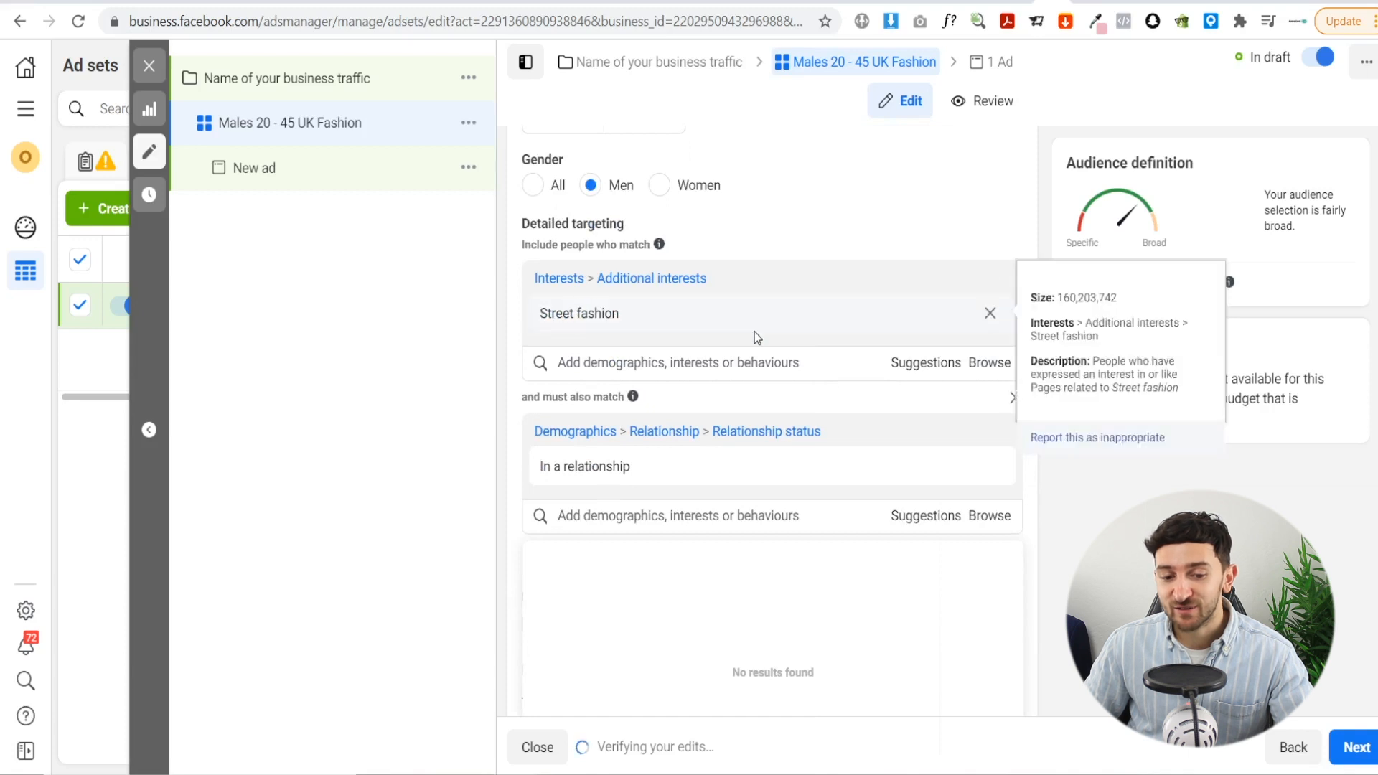
pyautogui.moveTo(742, 470)
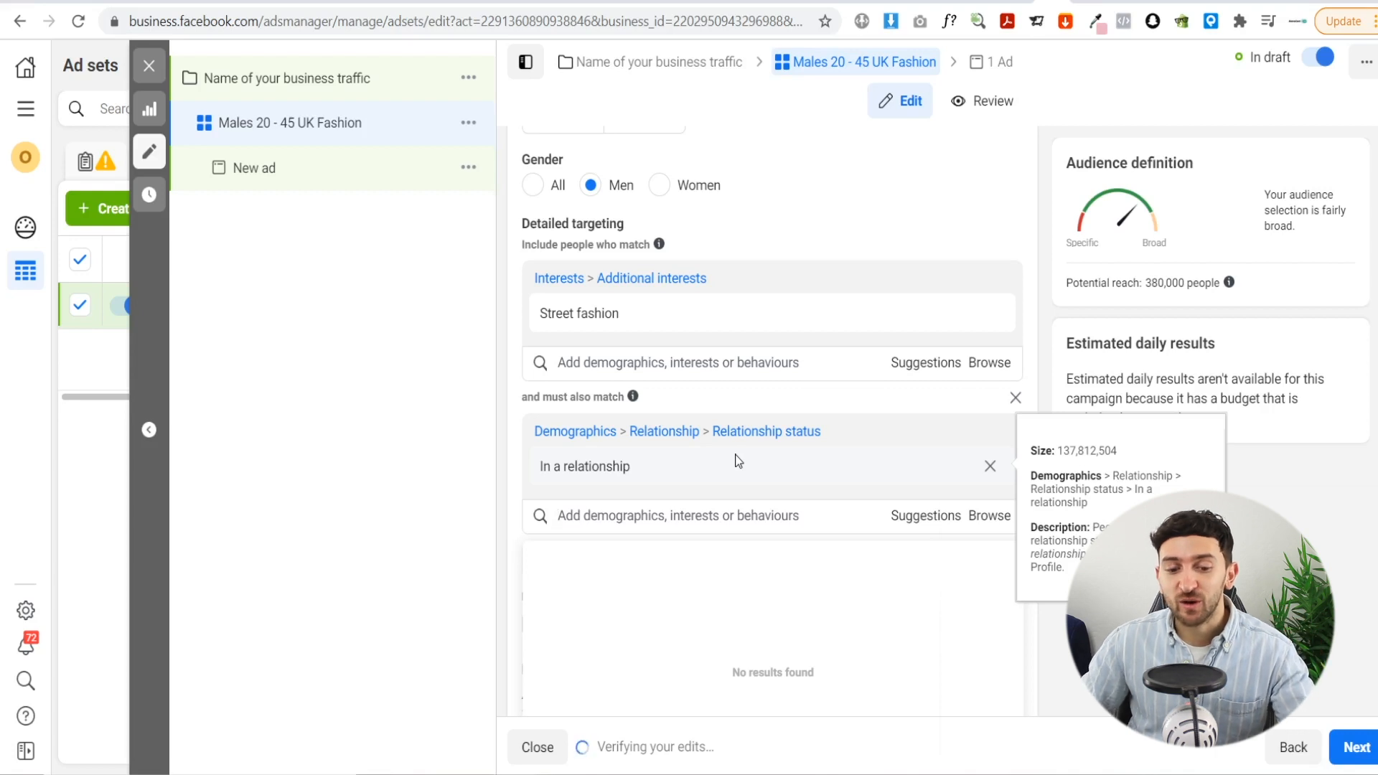
pyautogui.scroll(1, 735, 454)
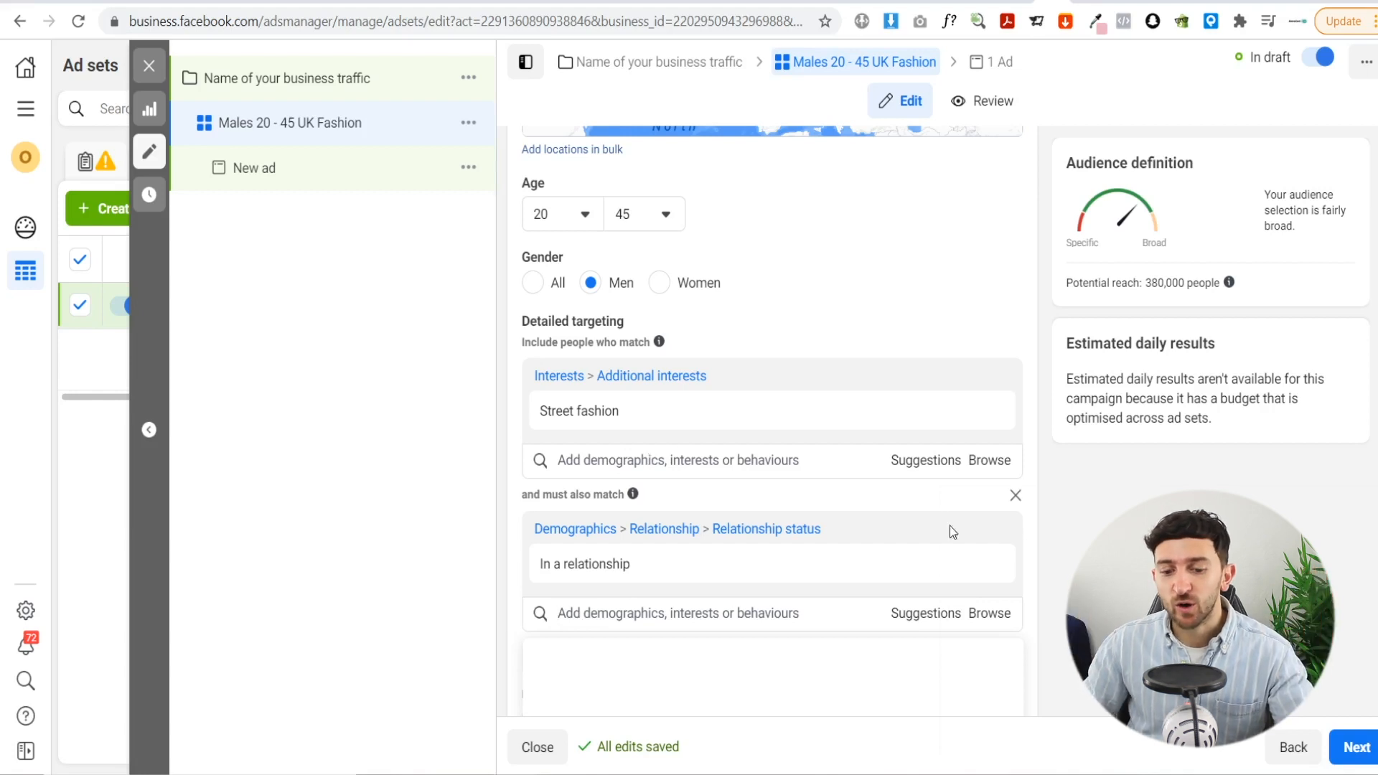
# Replace the In a relationship and Street fashion targeting with the Netflix interest
pyautogui.click(990, 534)
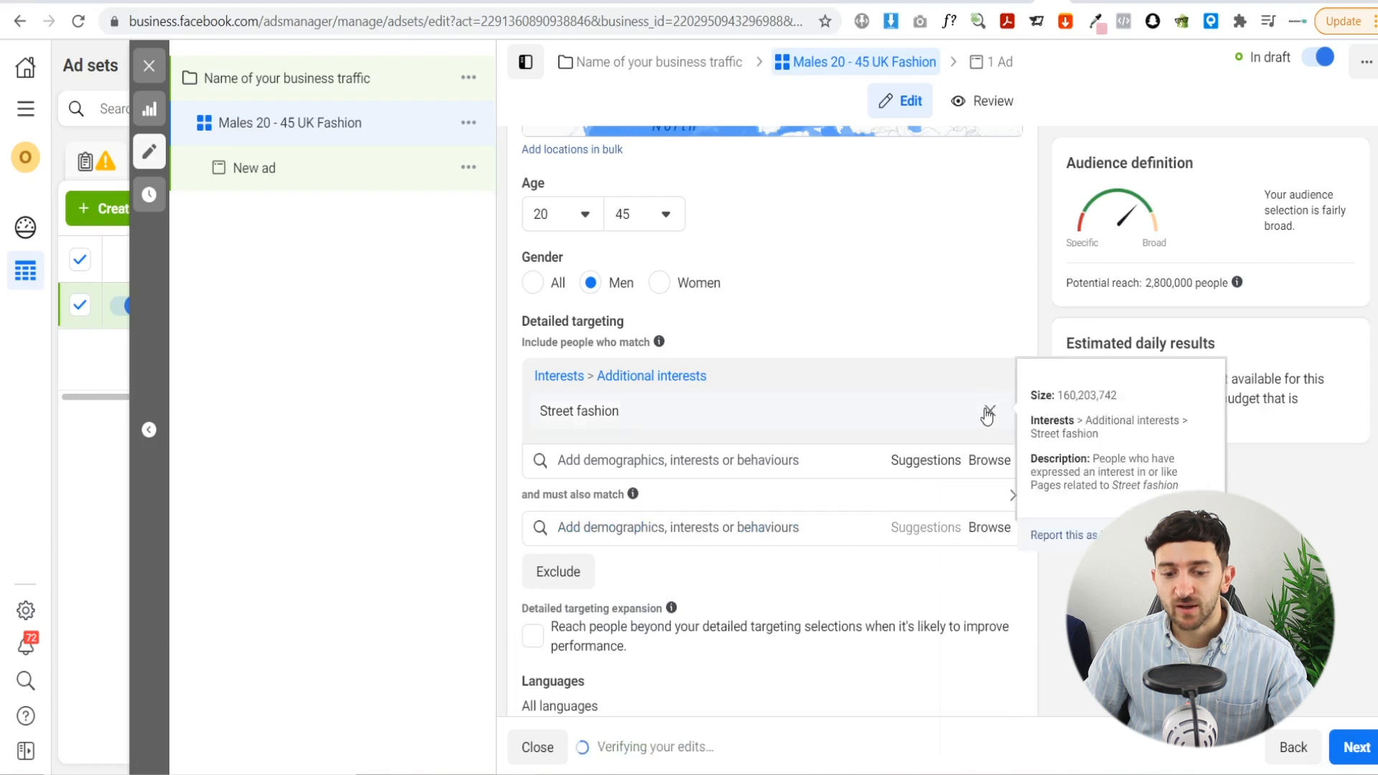
pyautogui.click(986, 410)
pyautogui.click(625, 377)
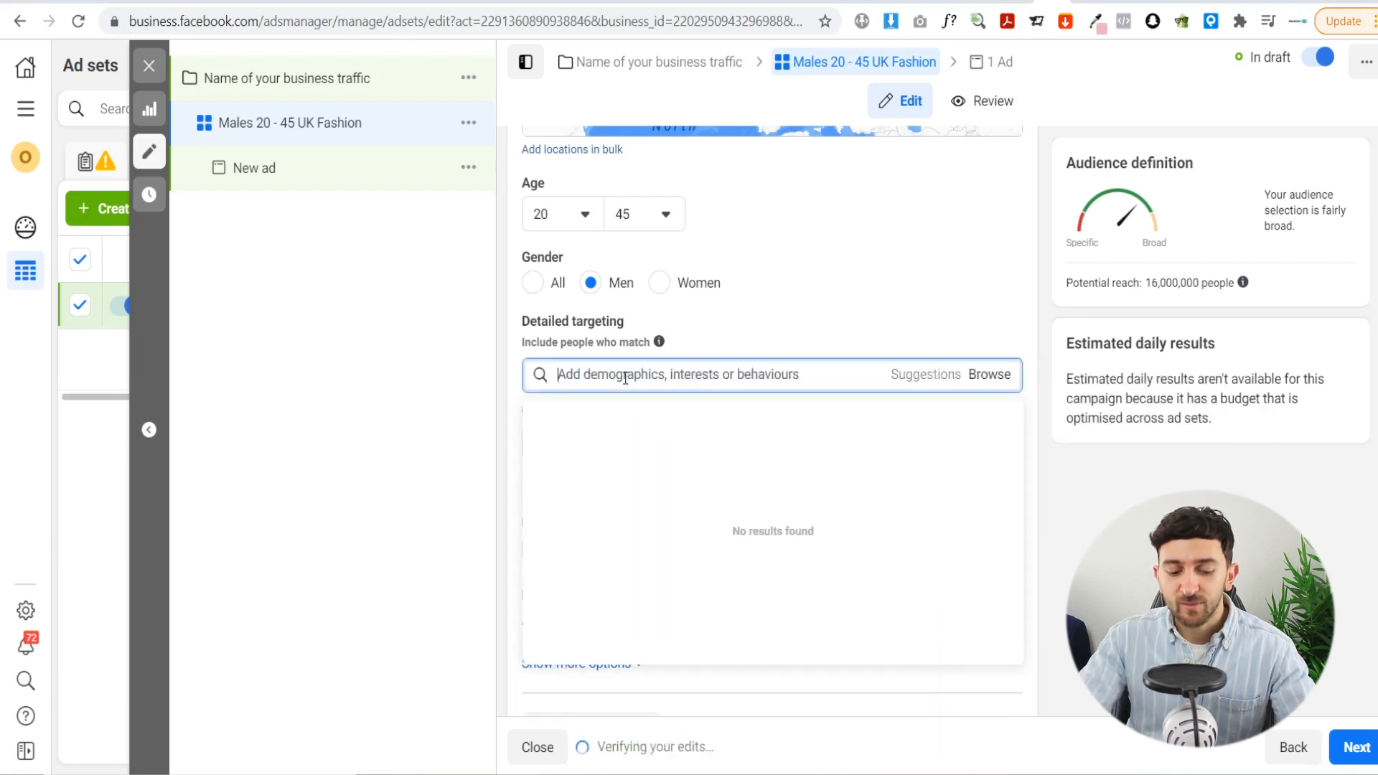
pyautogui.write('netflix')
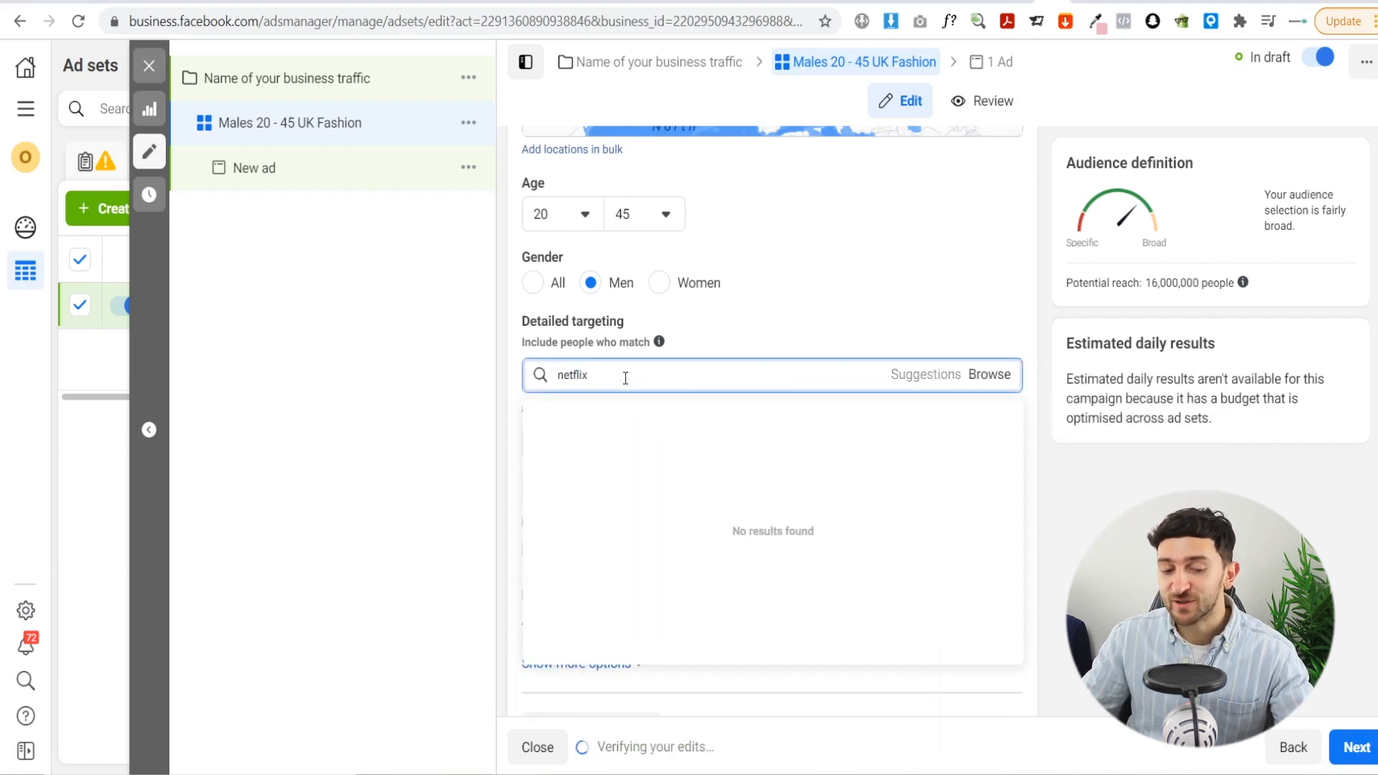
pyautogui.click(604, 414)
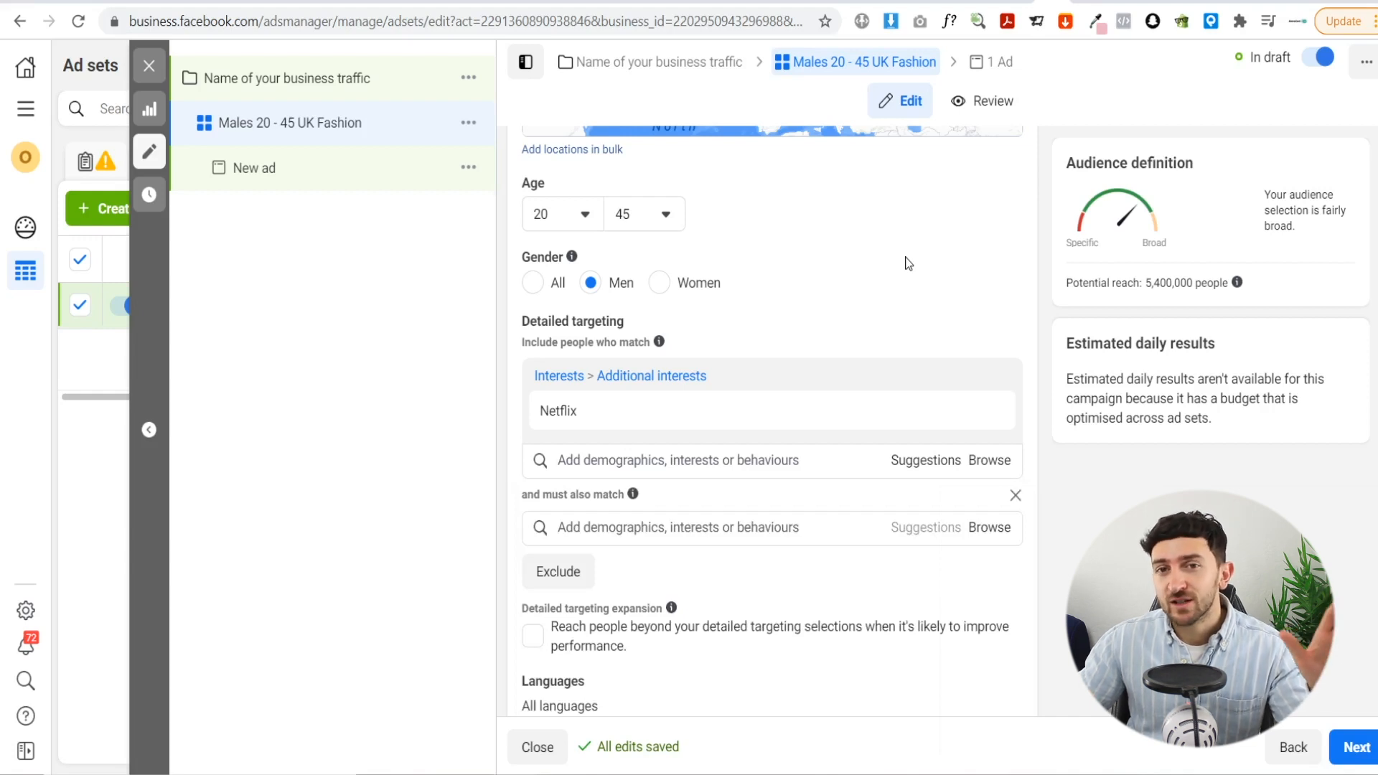
pyautogui.click(909, 263)
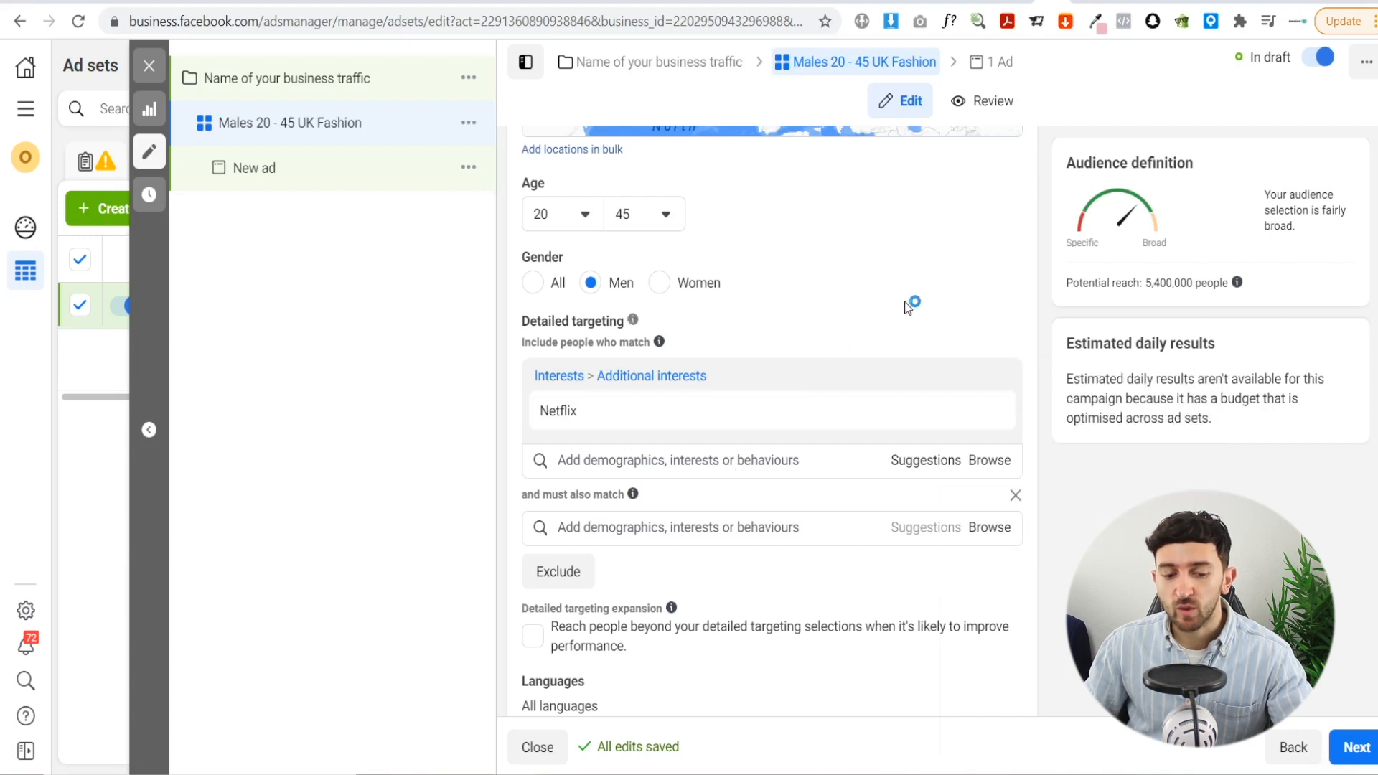
# Set the audience's language to English (UK) in the ad set's targeting
pyautogui.scroll(-3, 881, 301)
pyautogui.scroll(-2, 877, 297)
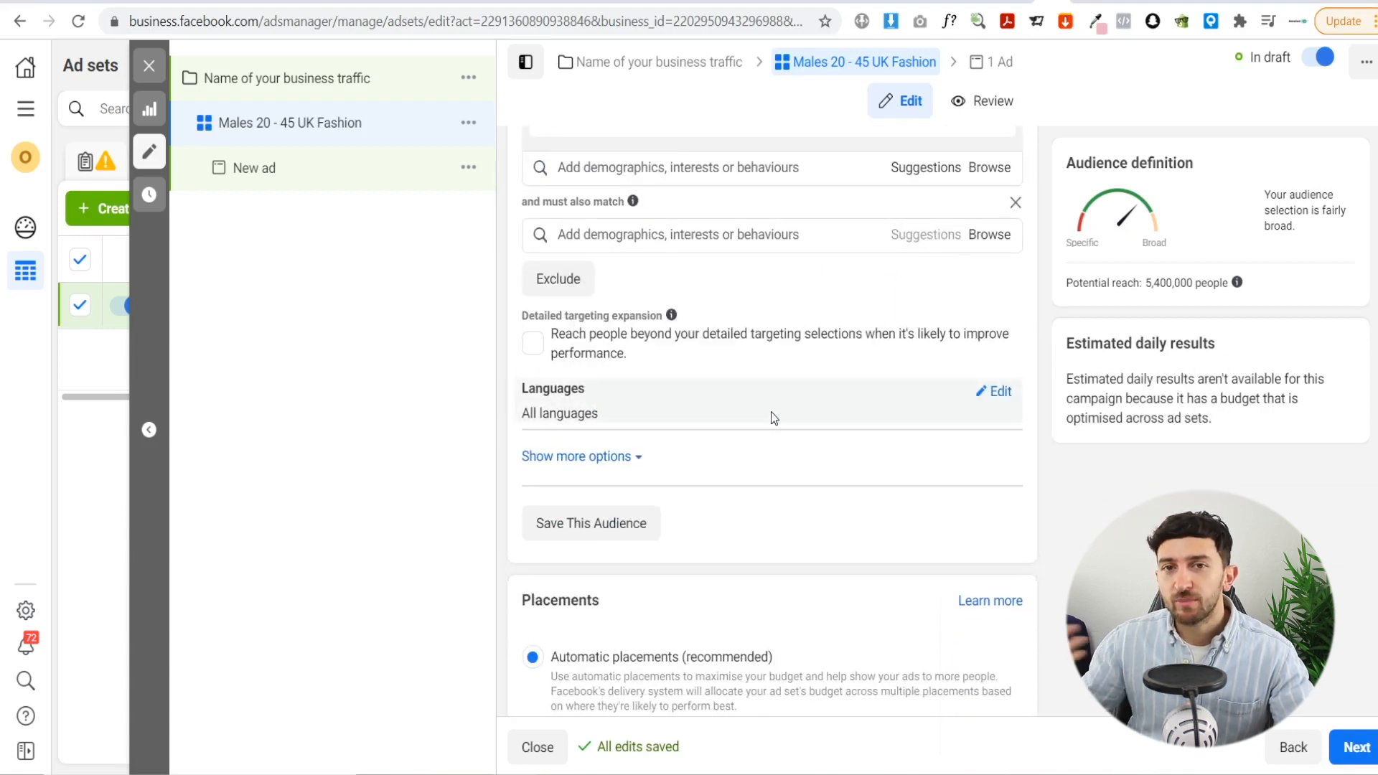
pyautogui.scroll(1, 770, 411)
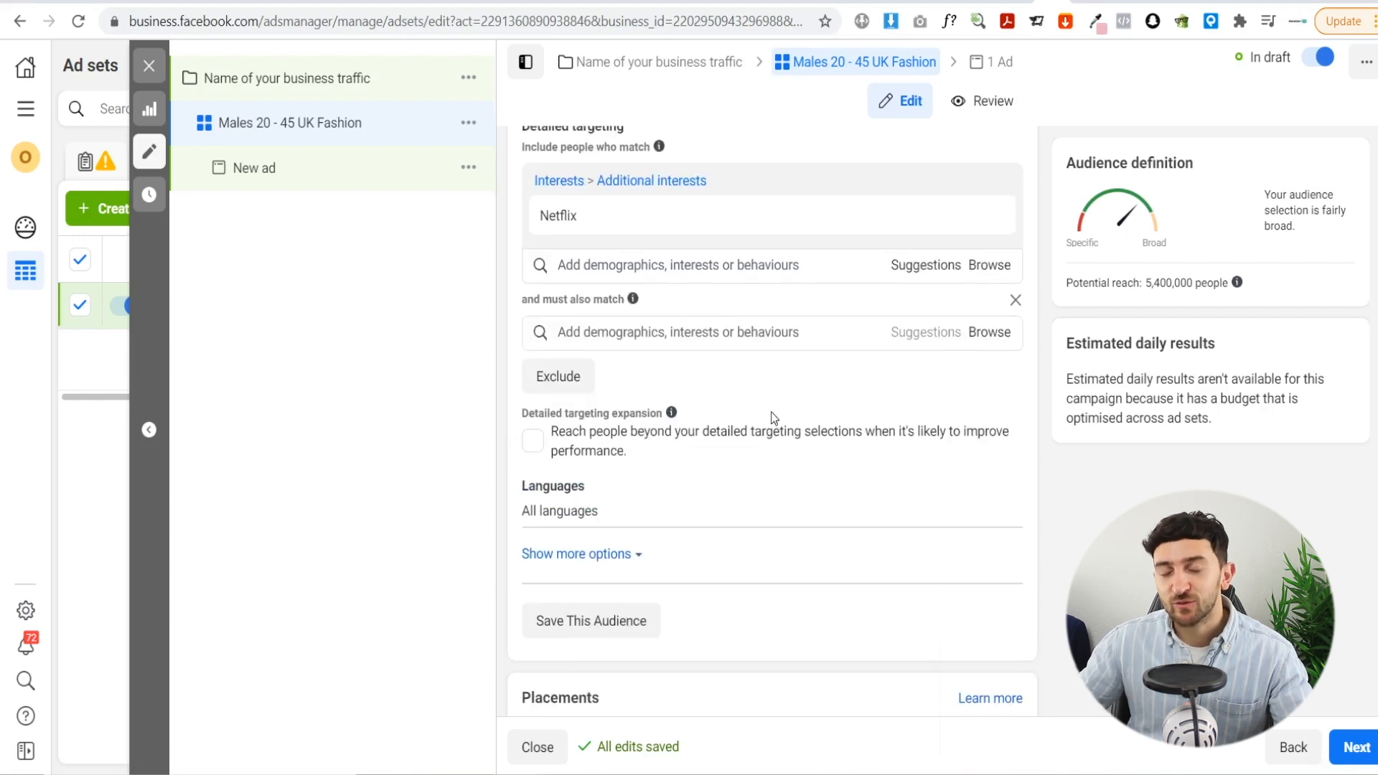
pyautogui.scroll(-2, 771, 412)
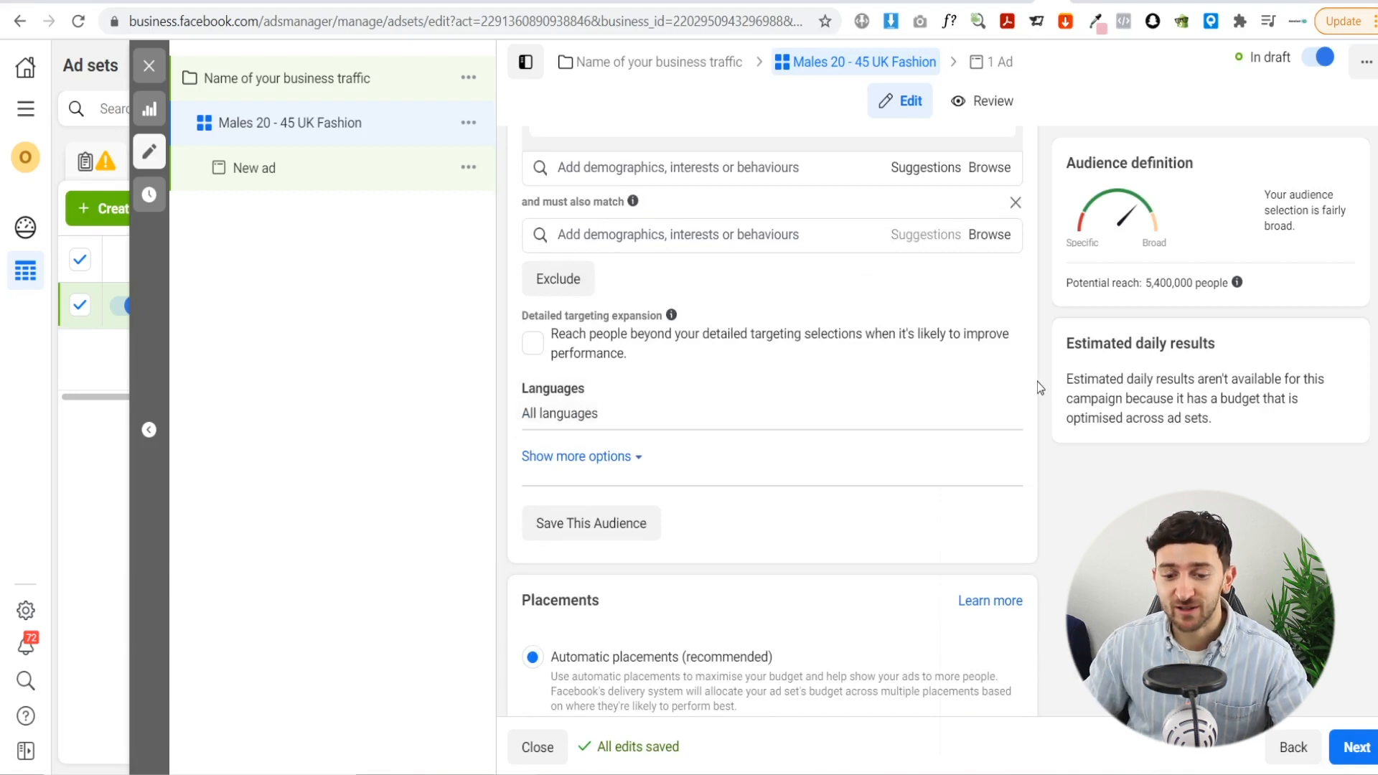
pyautogui.click(1001, 391)
pyautogui.click(727, 419)
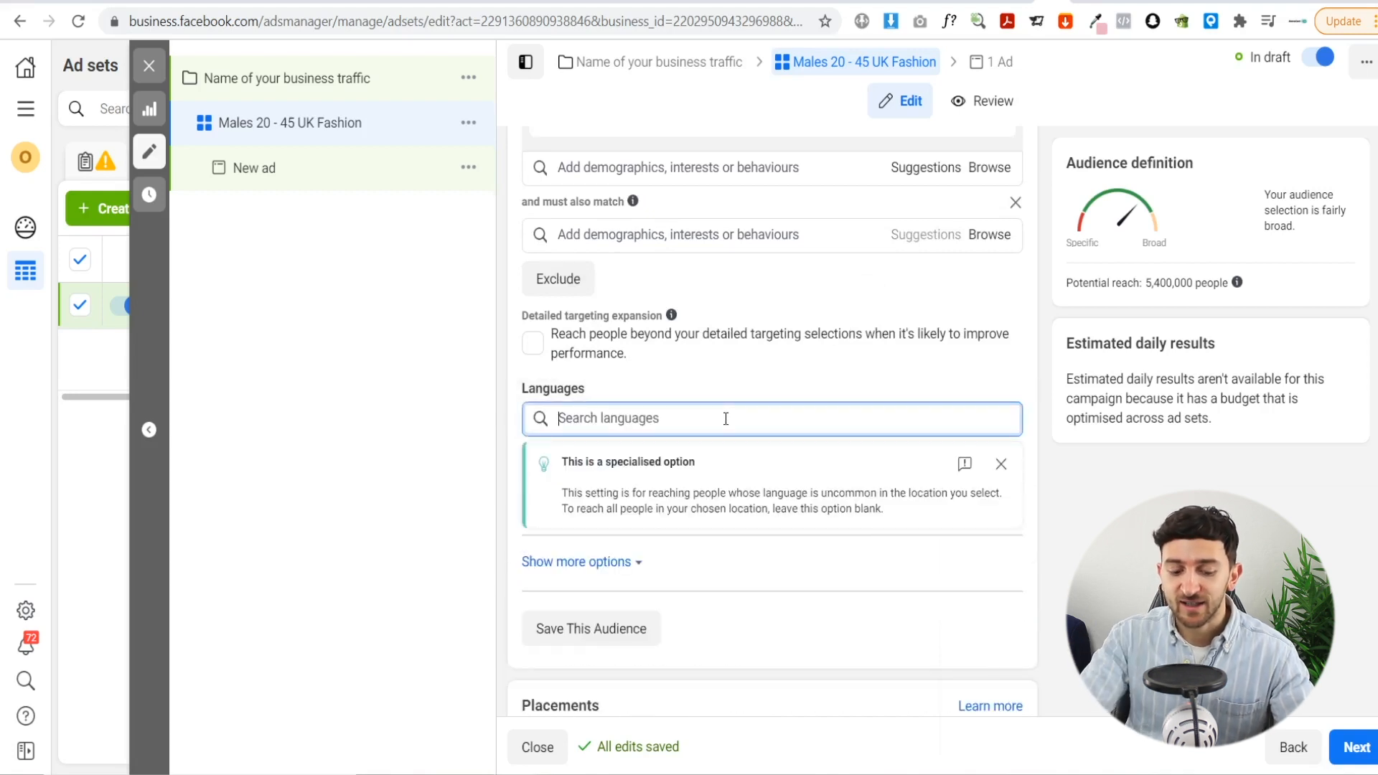
pyautogui.write('eng')
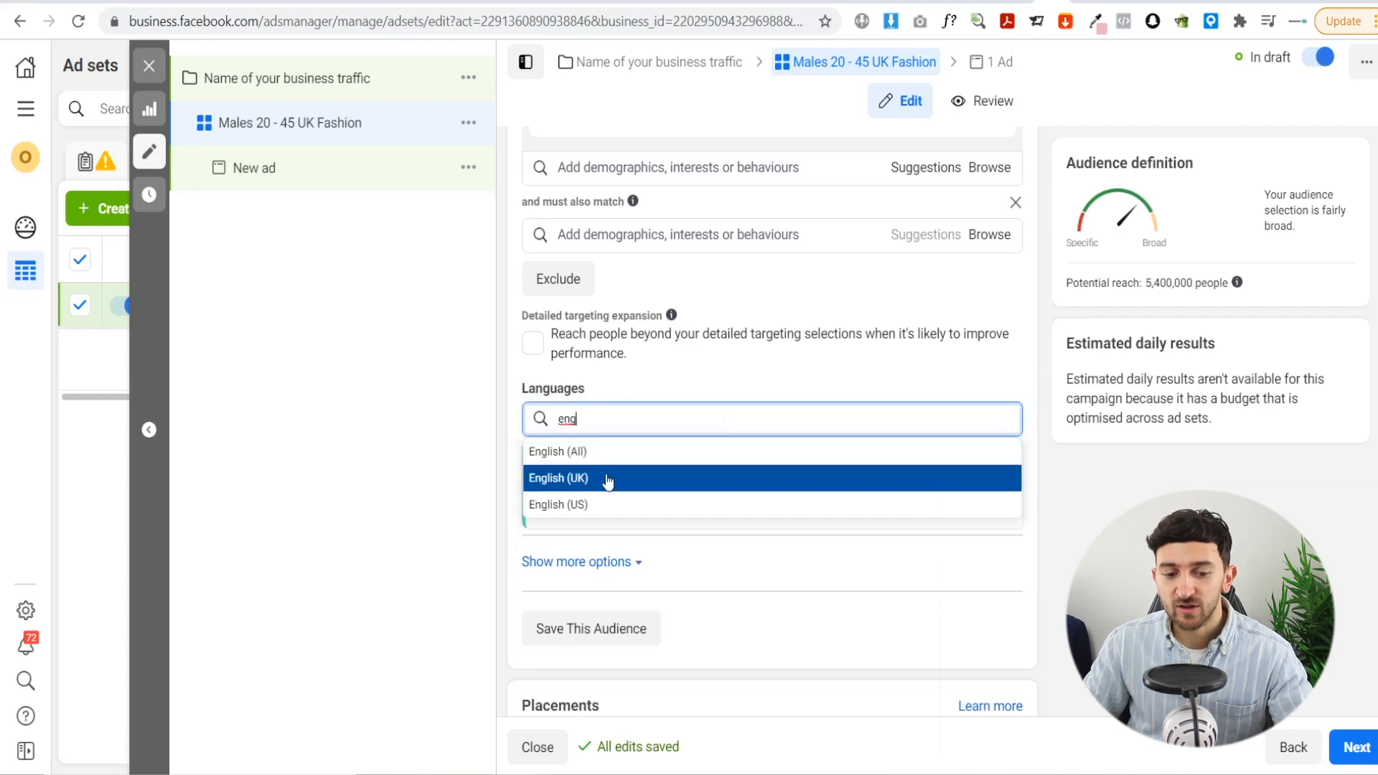
pyautogui.click(695, 478)
# Try Manual placements, review its devices and platforms, and return the ad set to Automatic placements
pyautogui.scroll(-2, 505, 421)
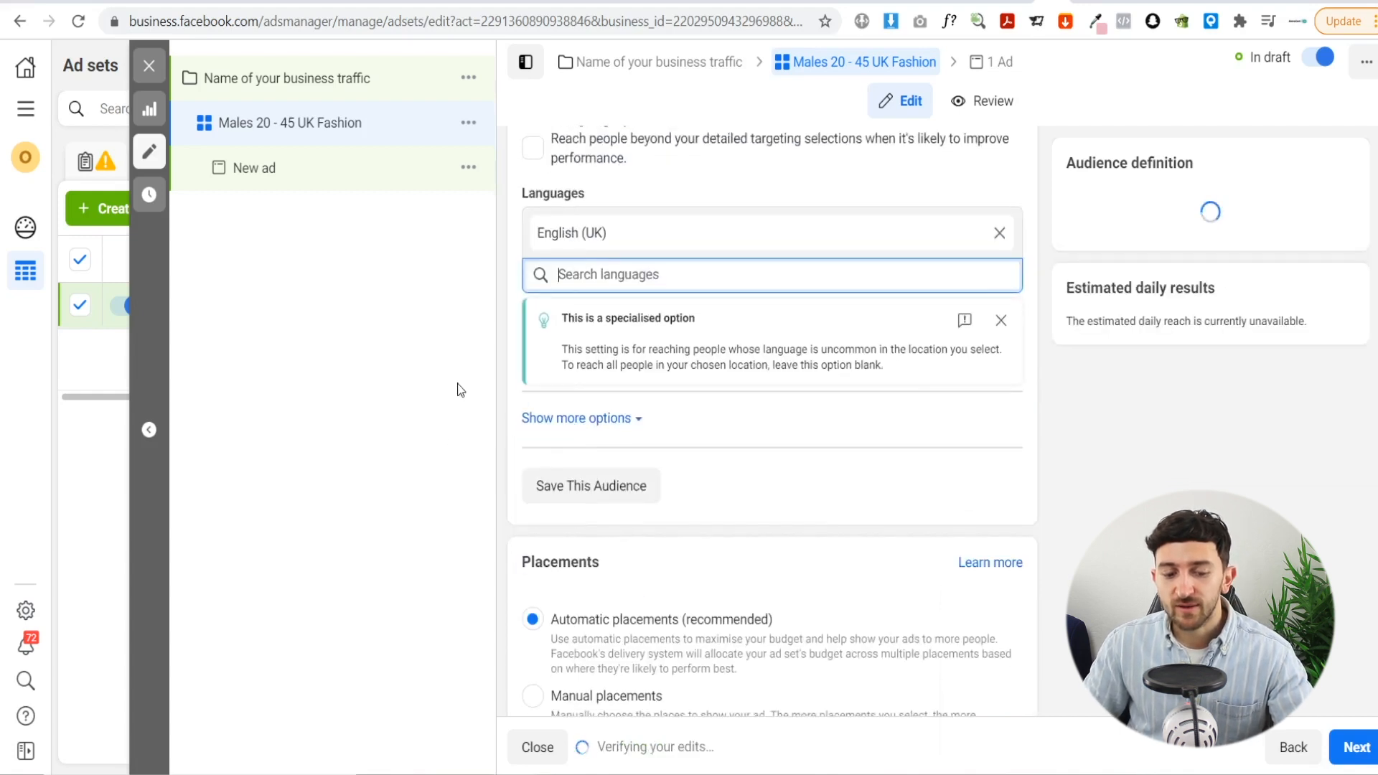
pyautogui.scroll(-2, 667, 399)
pyautogui.scroll(-1, 774, 369)
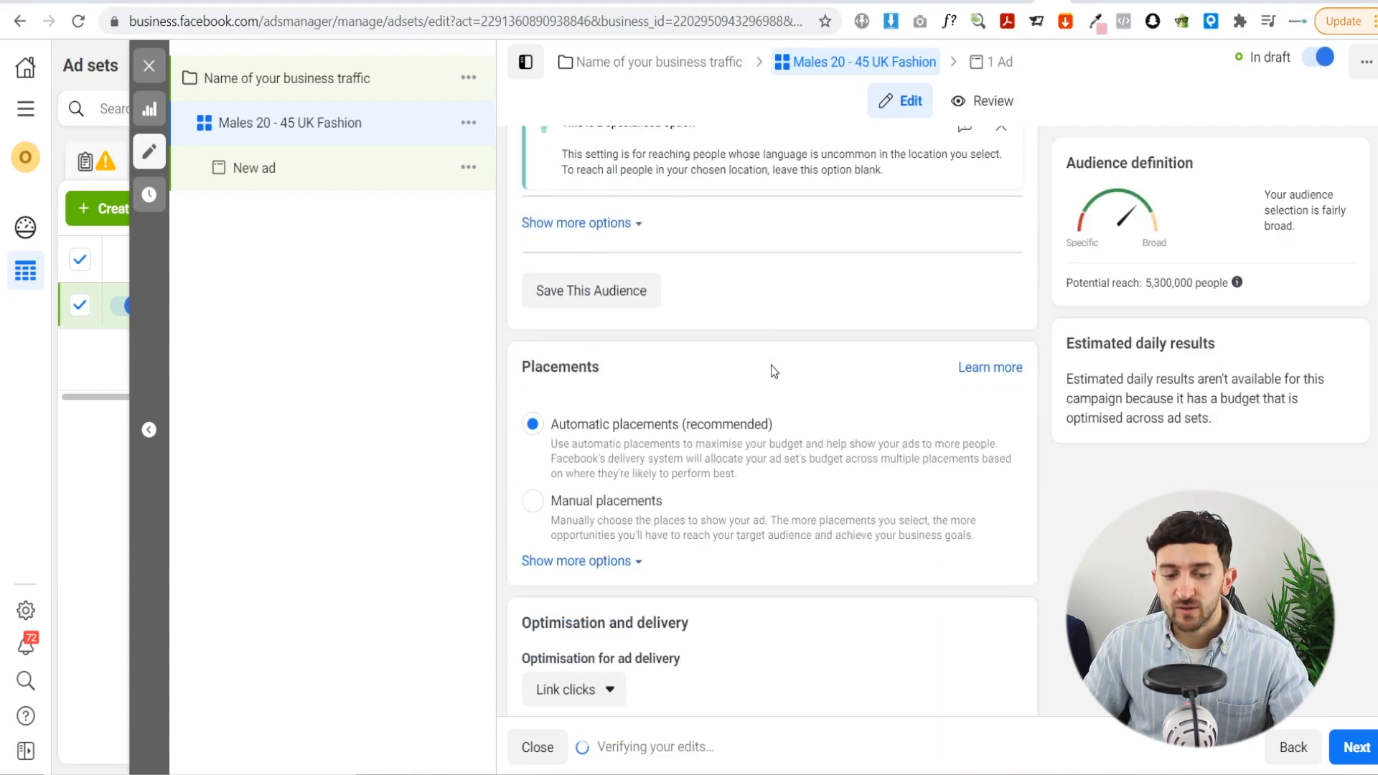
pyautogui.scroll(-1, 640, 459)
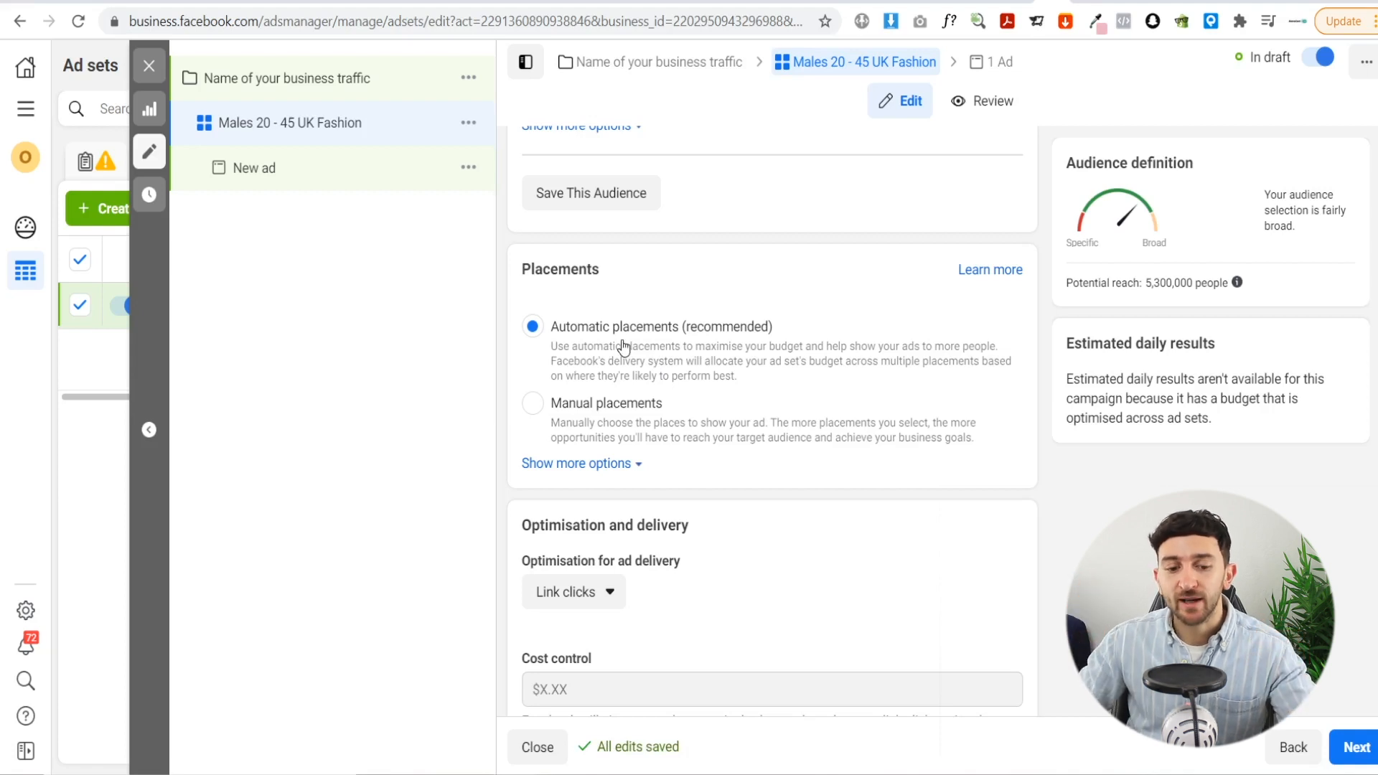
pyautogui.click(534, 404)
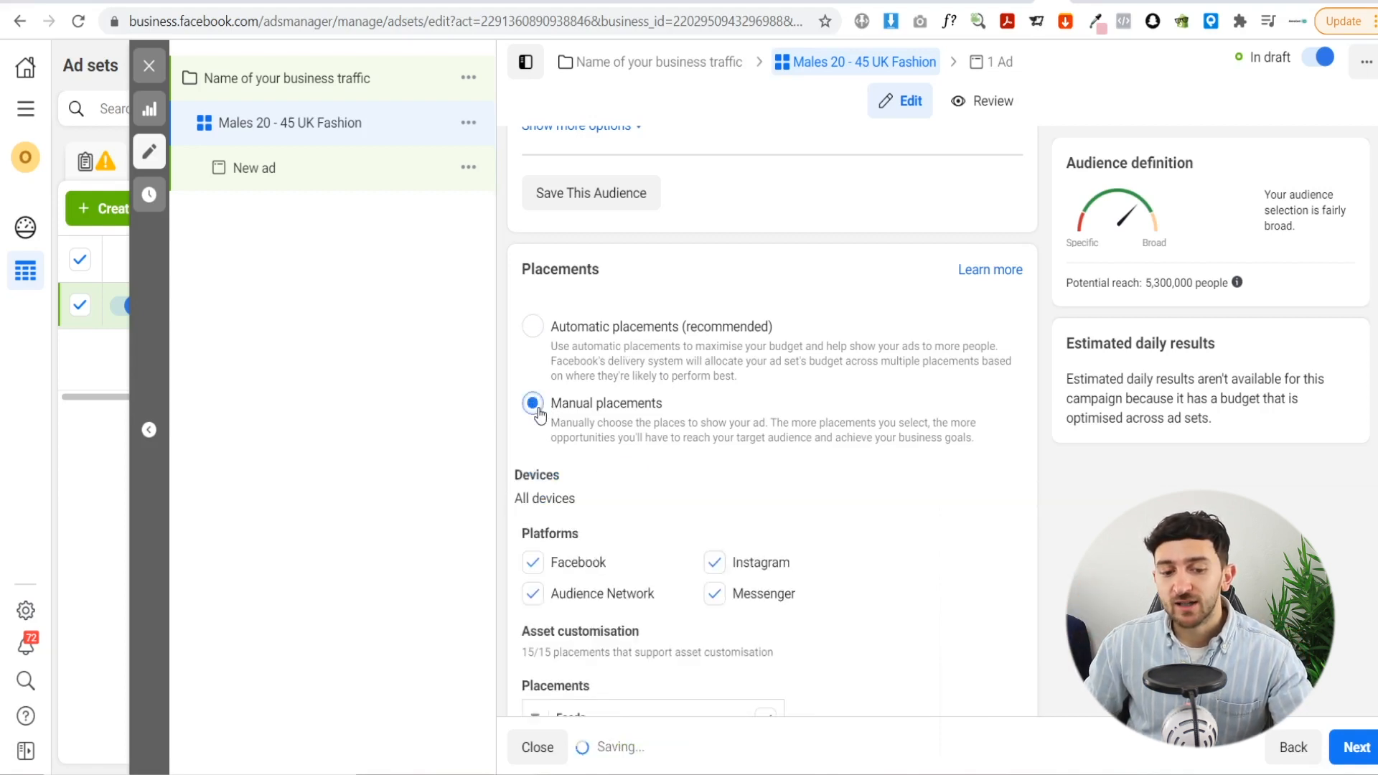
pyautogui.scroll(-1, 669, 454)
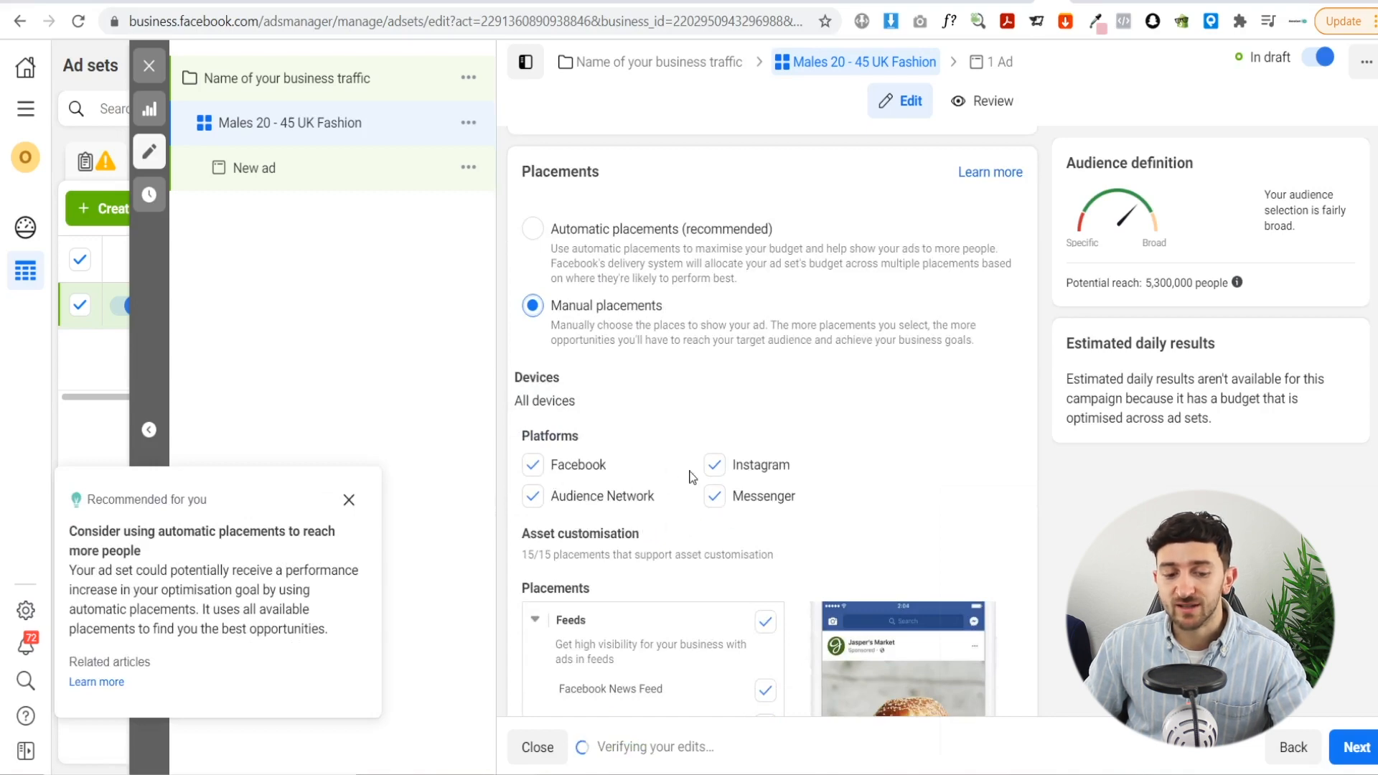
pyautogui.scroll(-1, 690, 477)
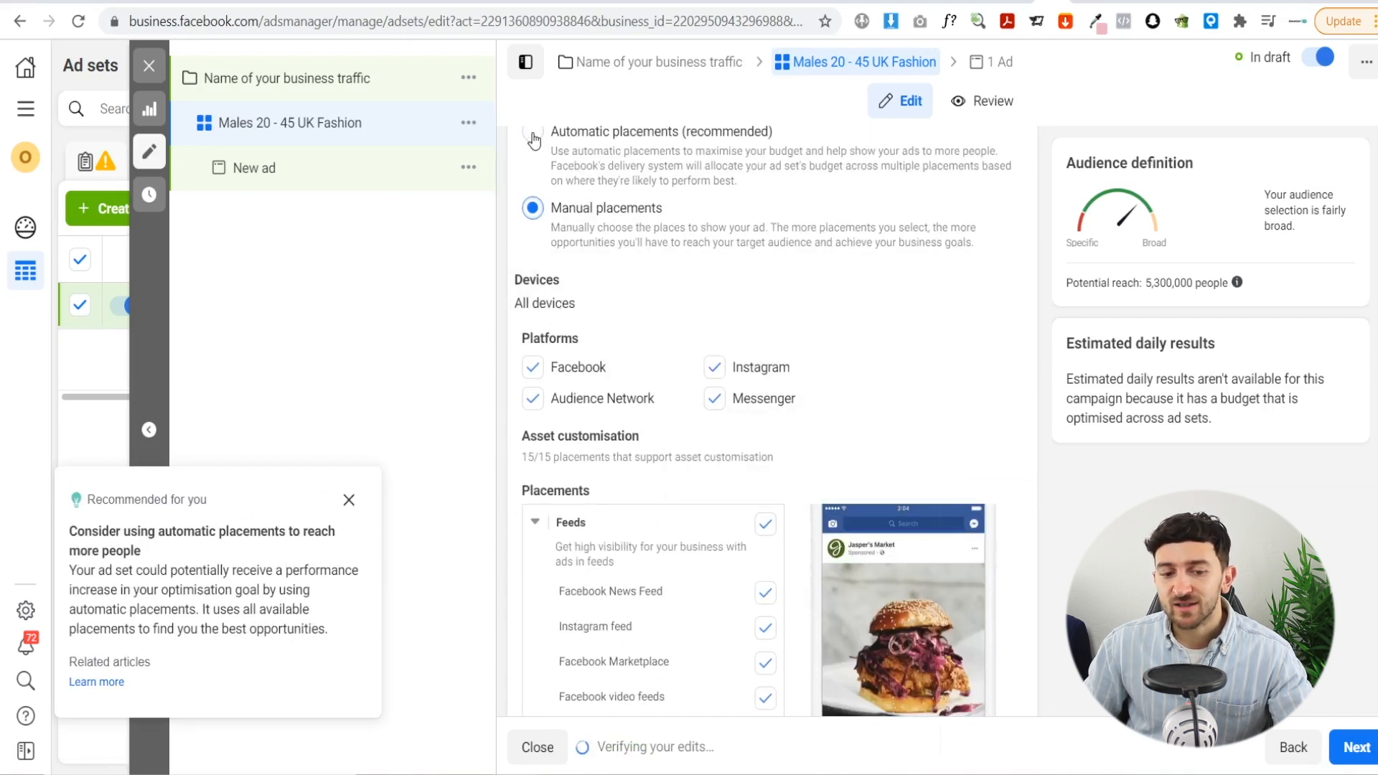
pyautogui.click(552, 189)
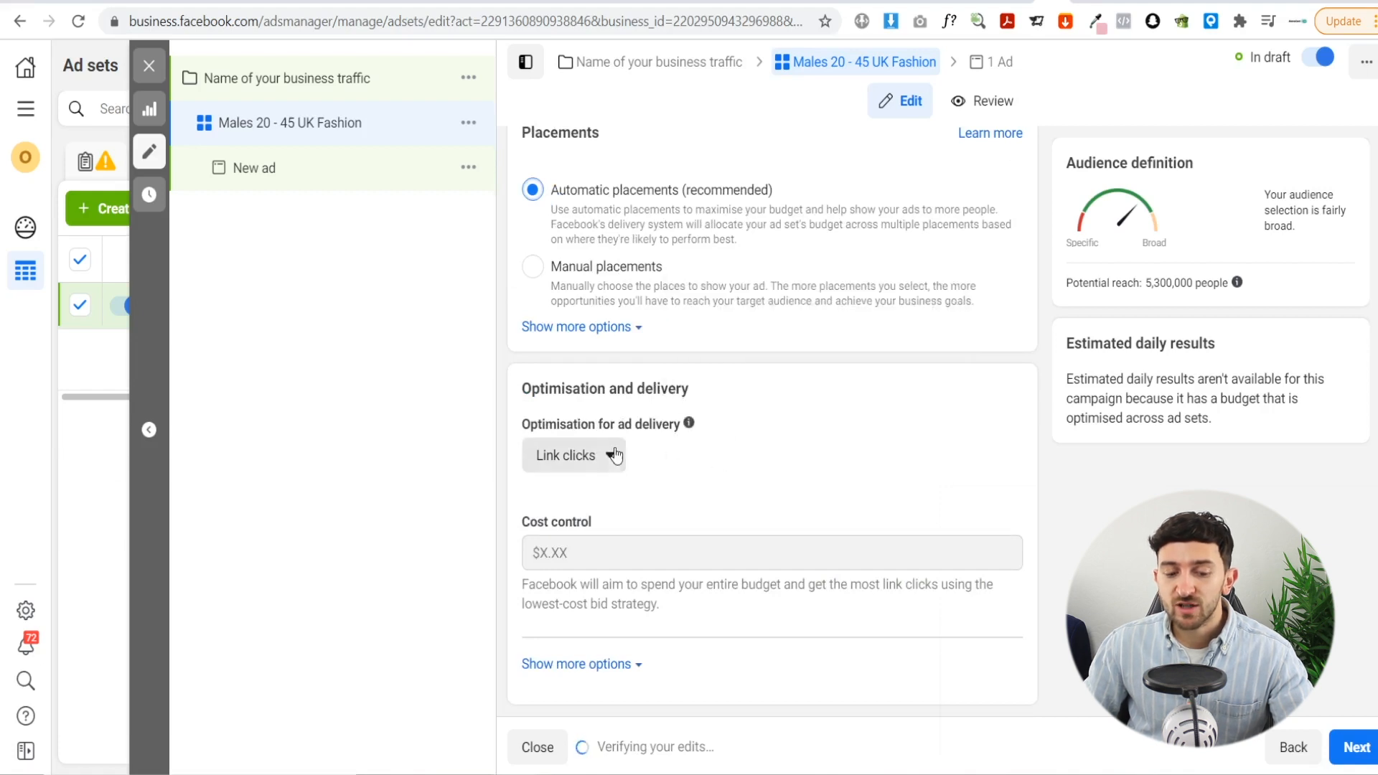
# Keep Link clicks as the delivery optimisation, and try Link Click (CPC) charging before returning it to Impression
pyautogui.click(587, 470)
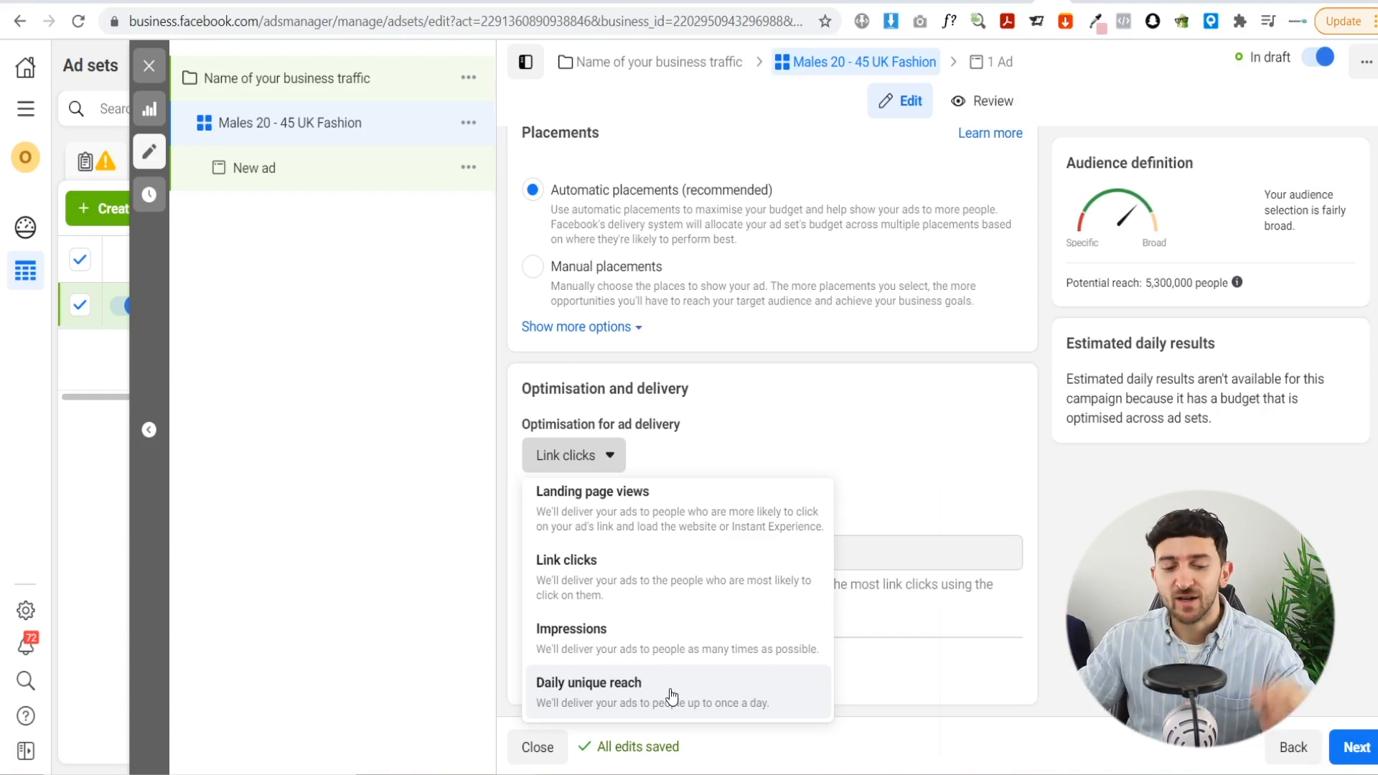
pyautogui.click(658, 583)
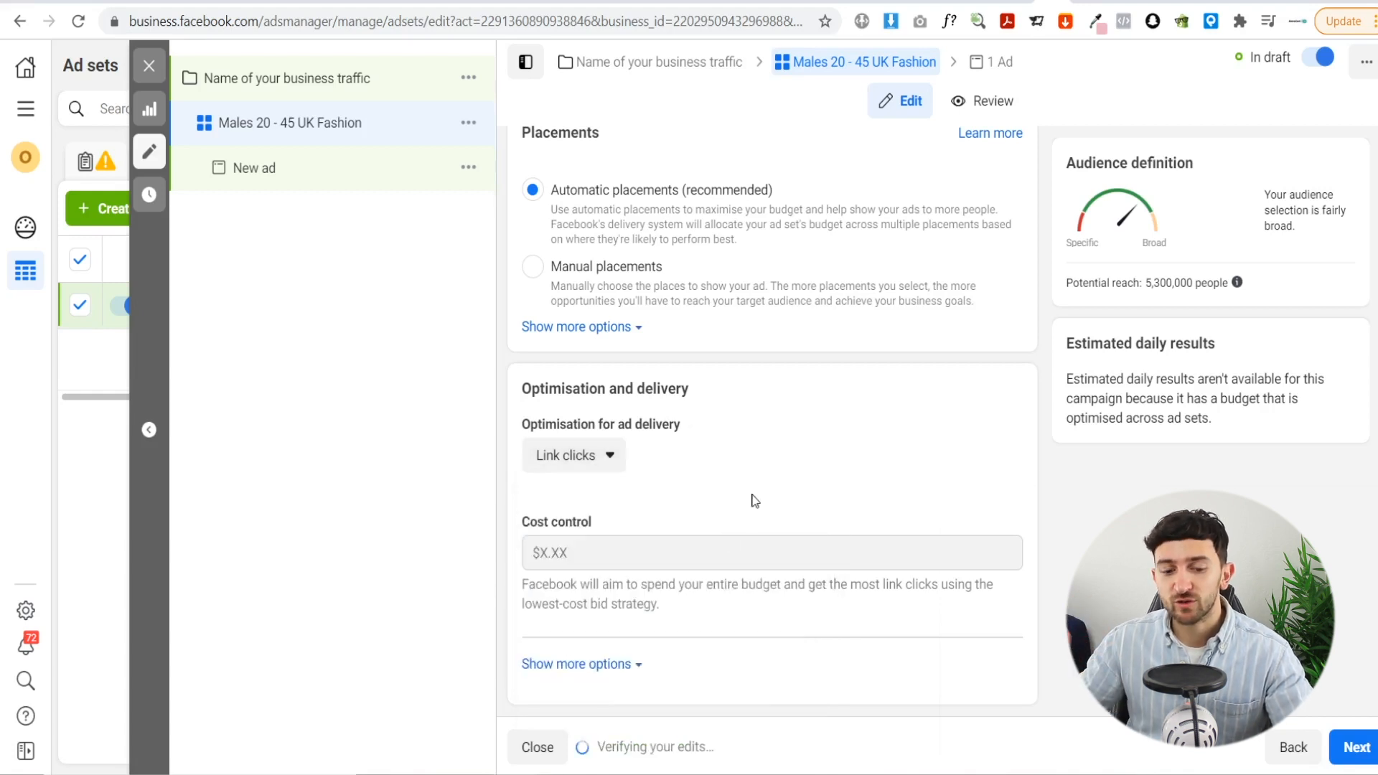
pyautogui.click(603, 664)
pyautogui.scroll(-1, 759, 646)
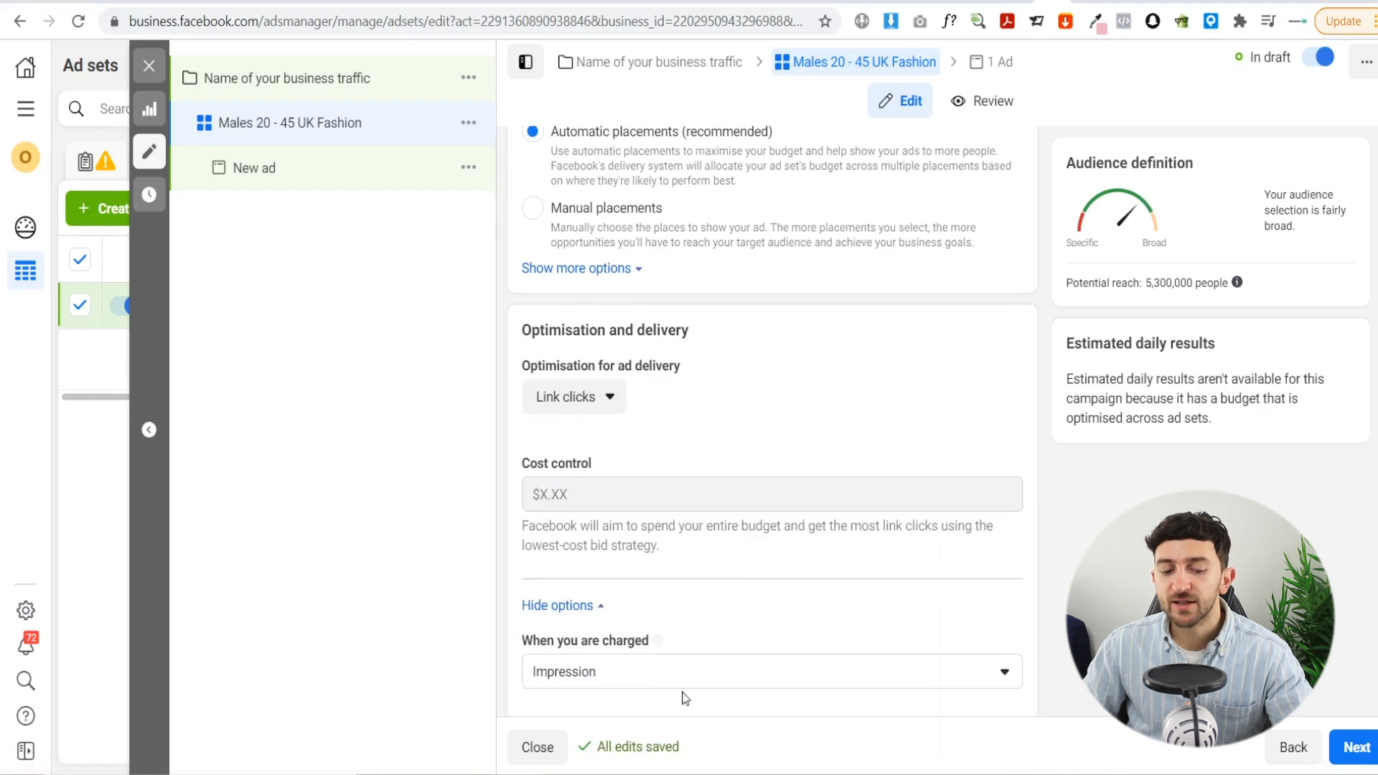
pyautogui.click(638, 678)
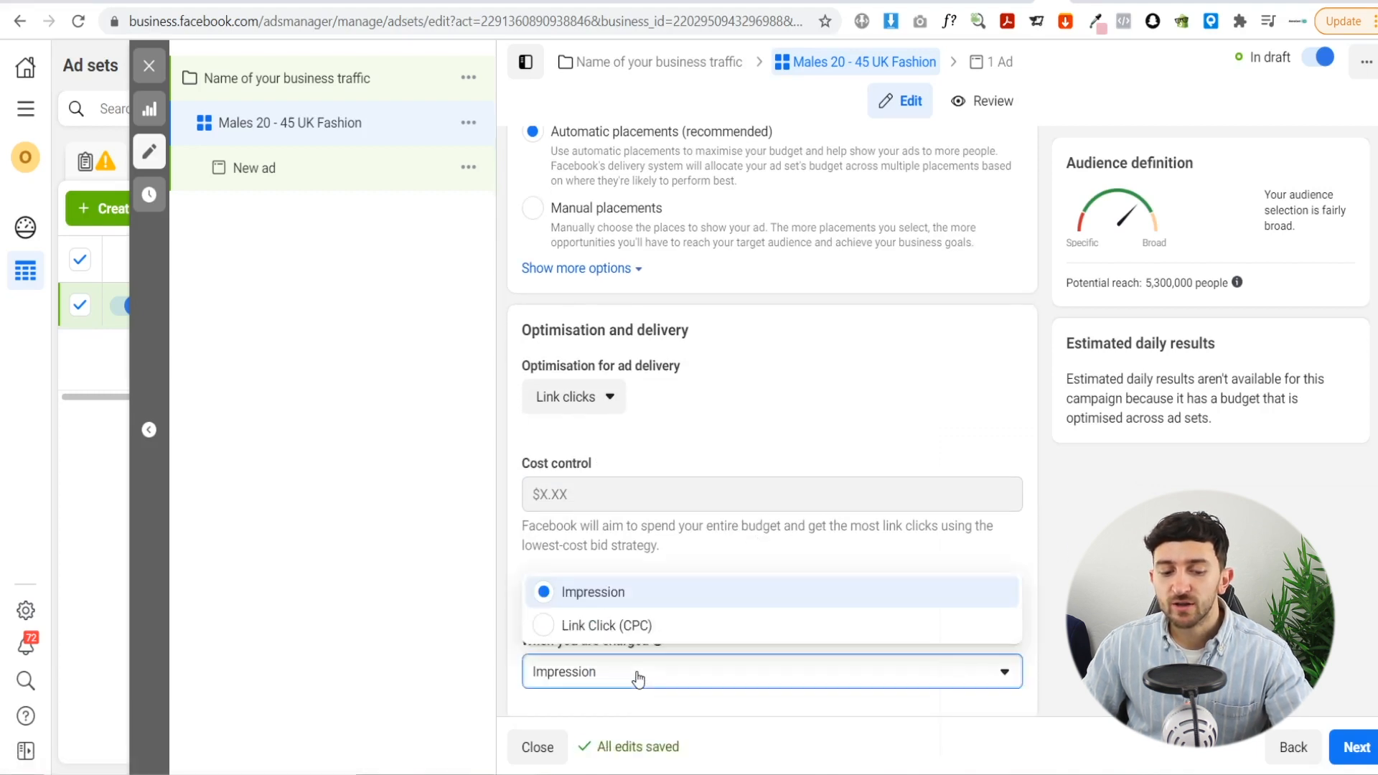
pyautogui.click(631, 631)
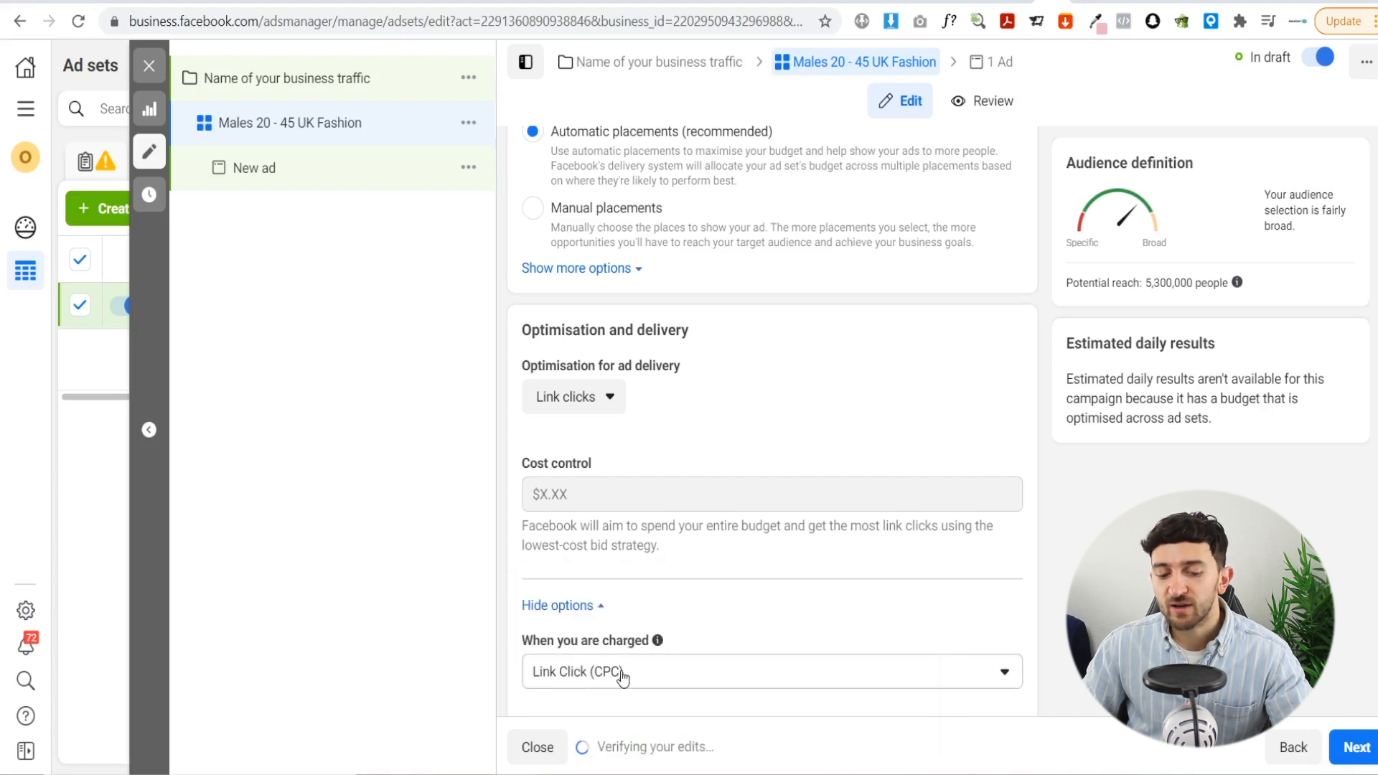
pyautogui.click(588, 685)
pyautogui.click(596, 594)
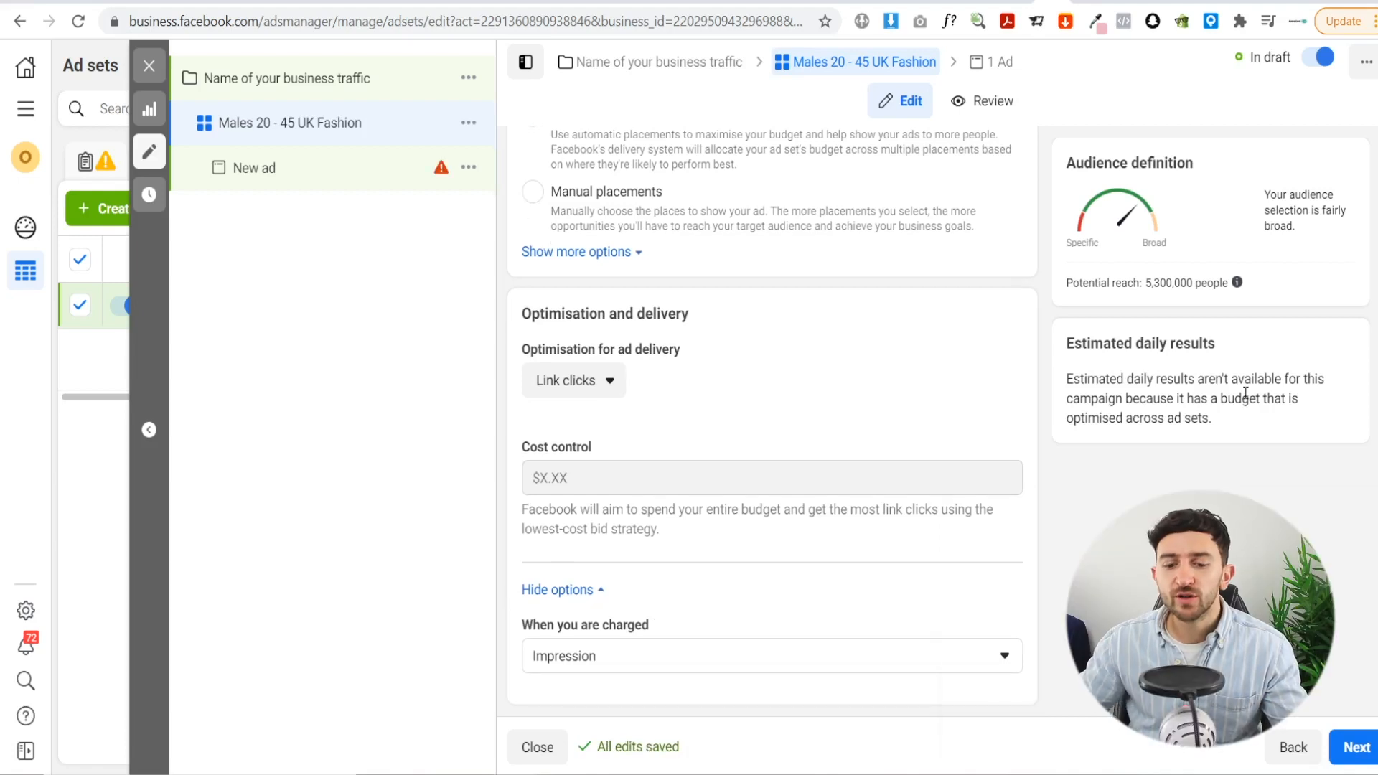
# Continue from the ad set to its ad and name the ad "Video Creative 1"
pyautogui.click(1356, 747)
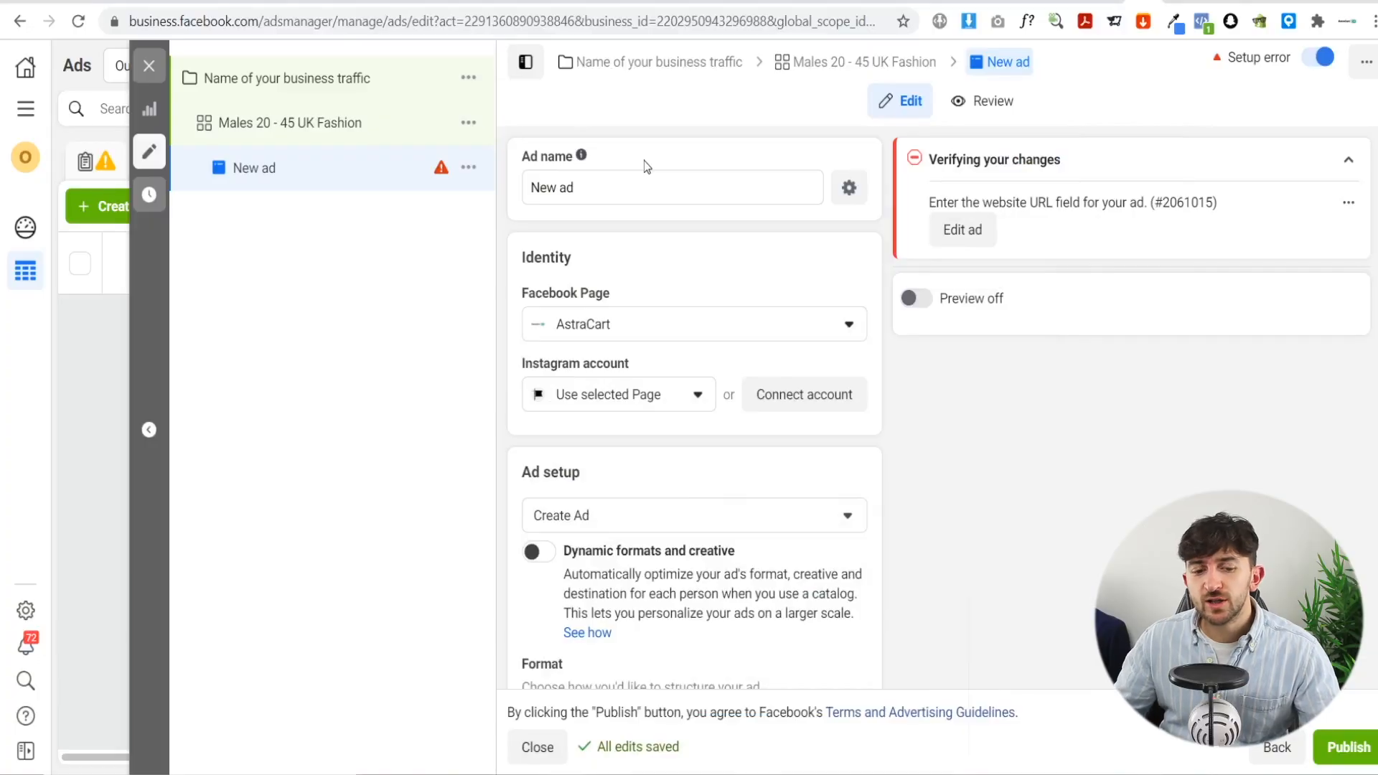
pyautogui.tripleClick(525, 189)
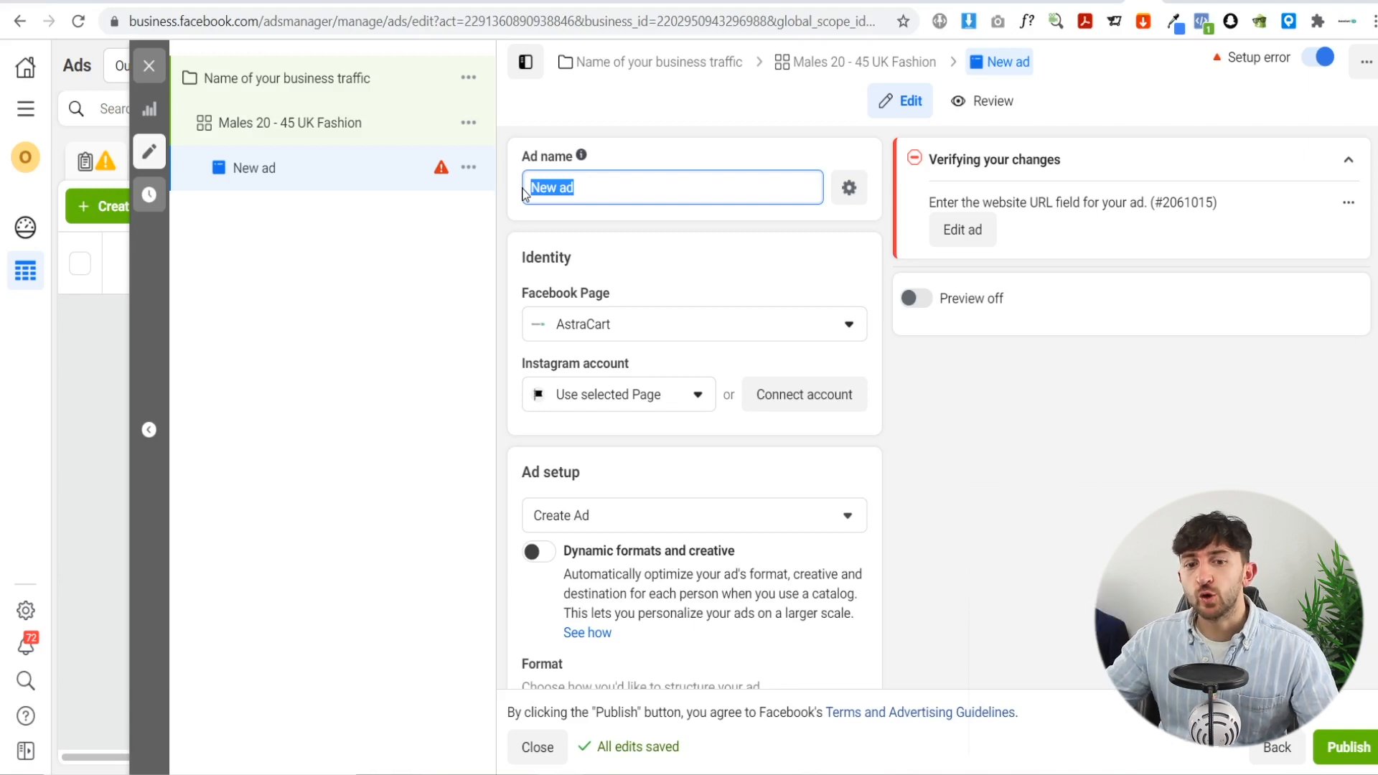
pyautogui.write('Video ')
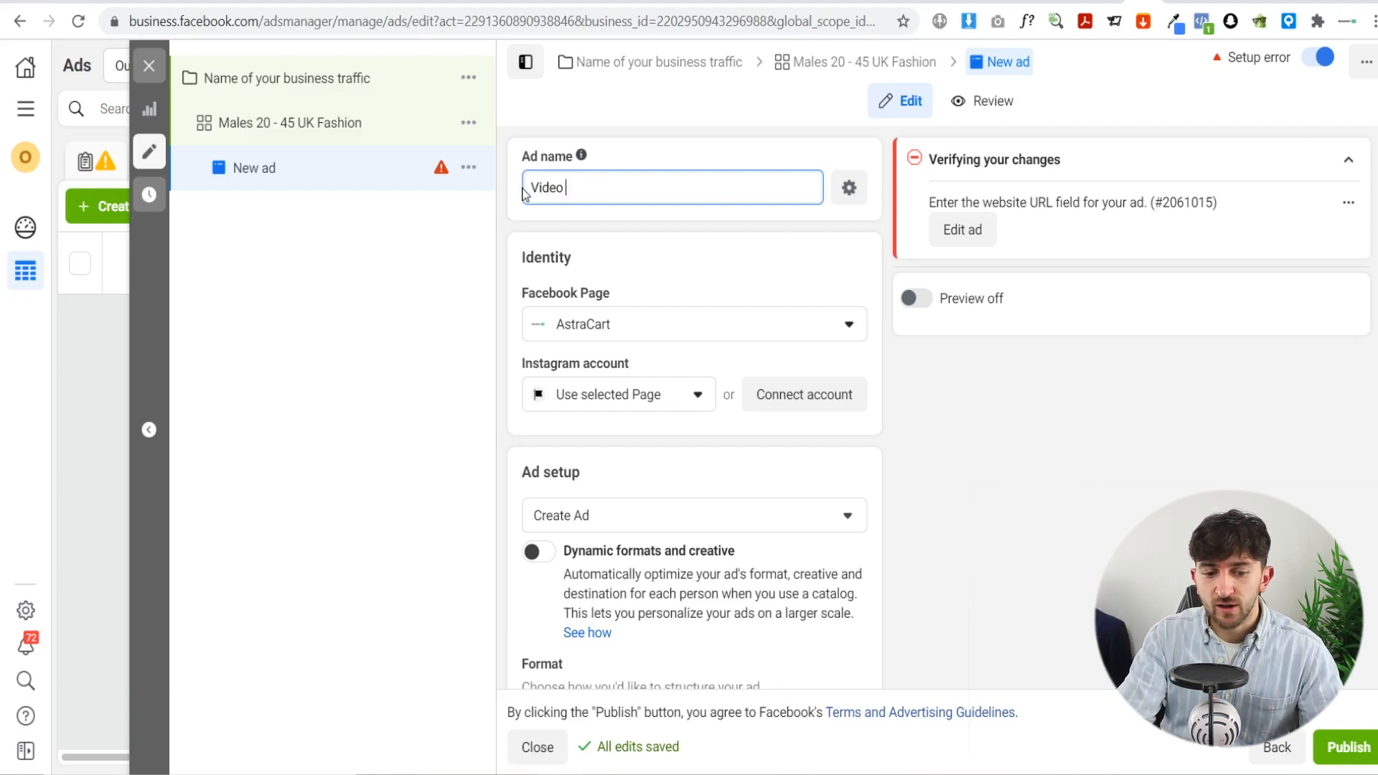
pyautogui.write('Creative 1')
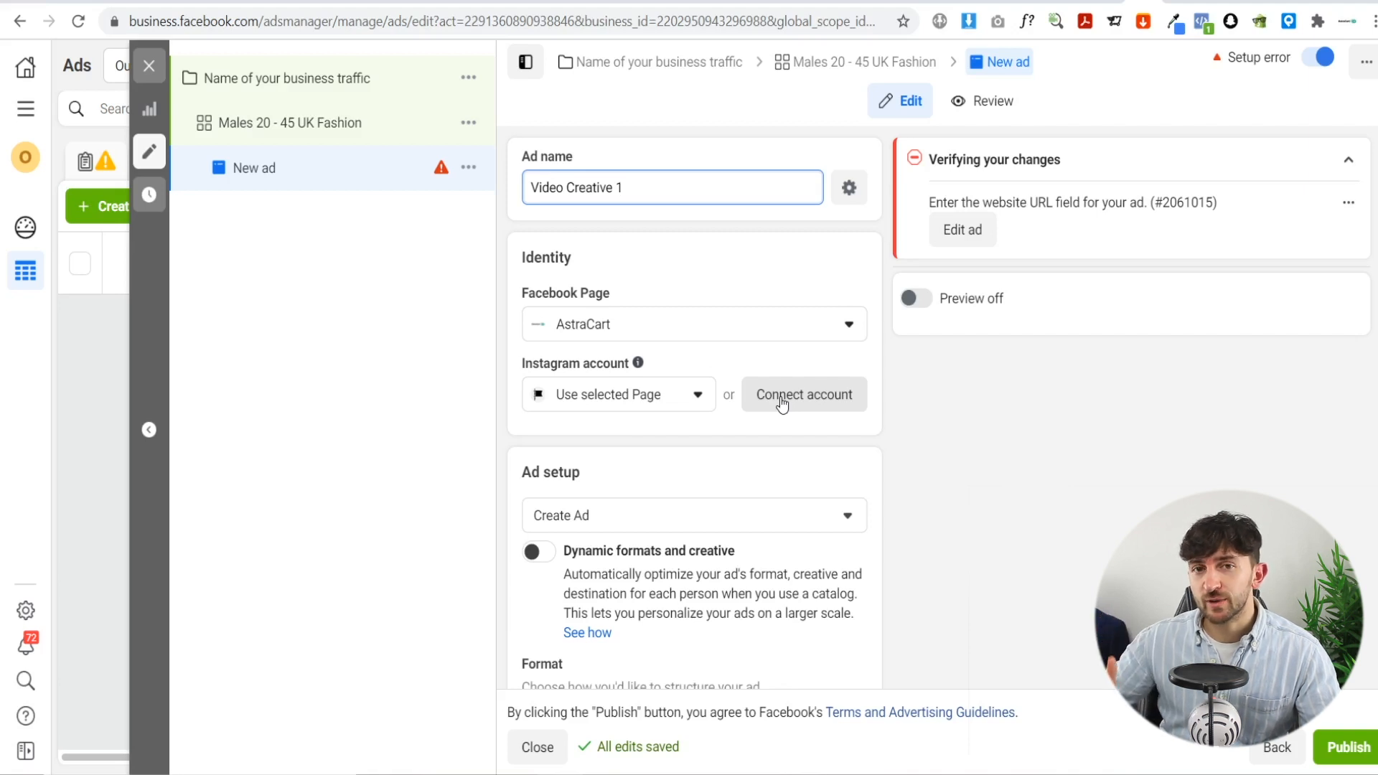
# Examine the ad's setup sources, format choices and creative section, leaving Create Ad and Single image or video selected
pyautogui.scroll(-1, 816, 421)
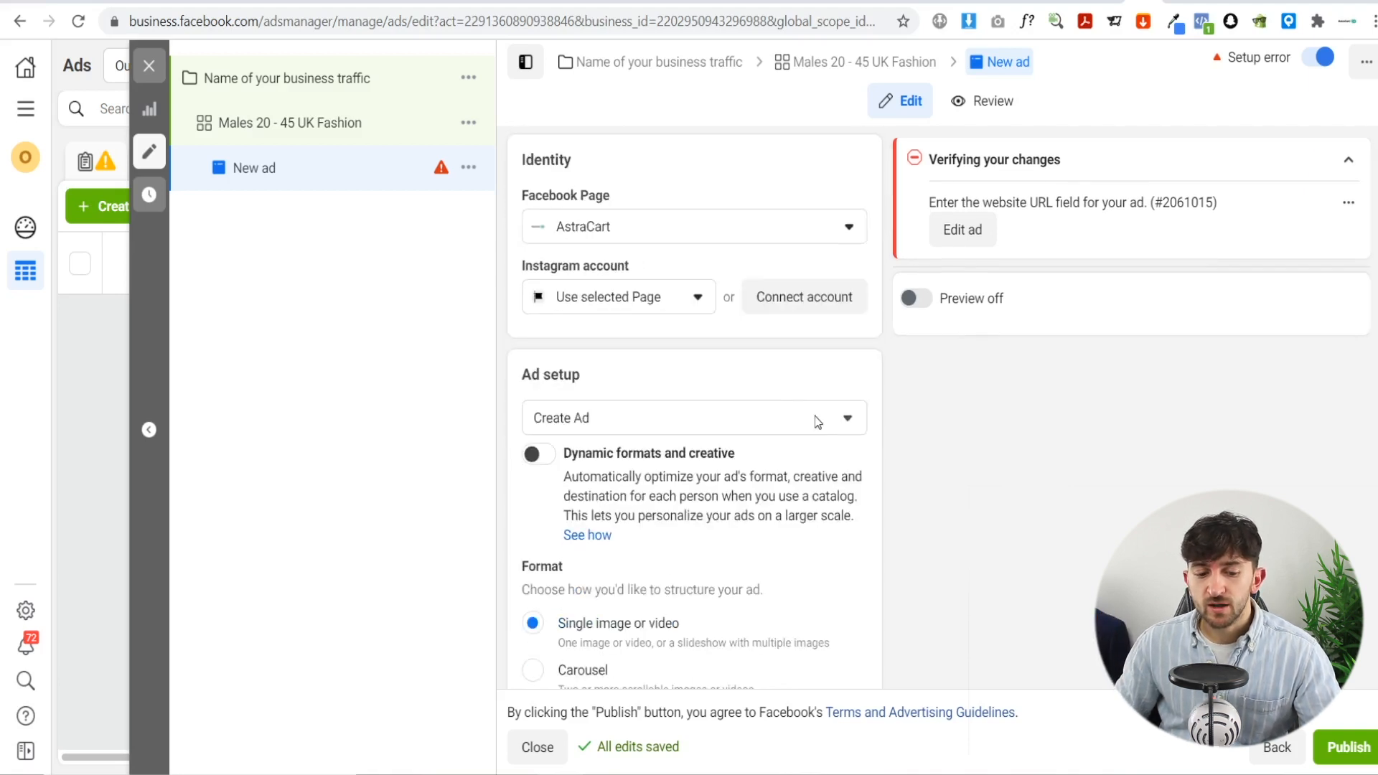
pyautogui.scroll(-1, 816, 422)
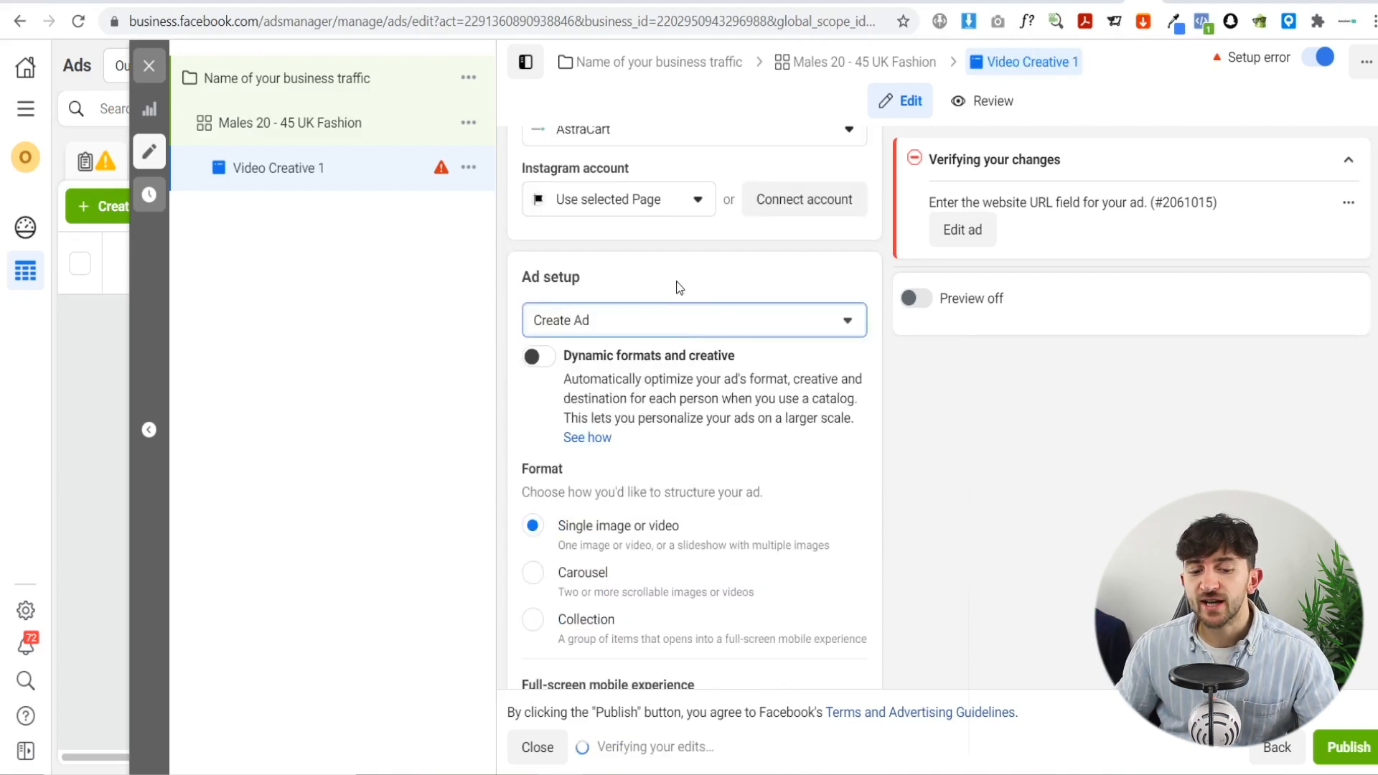
pyautogui.click(678, 321)
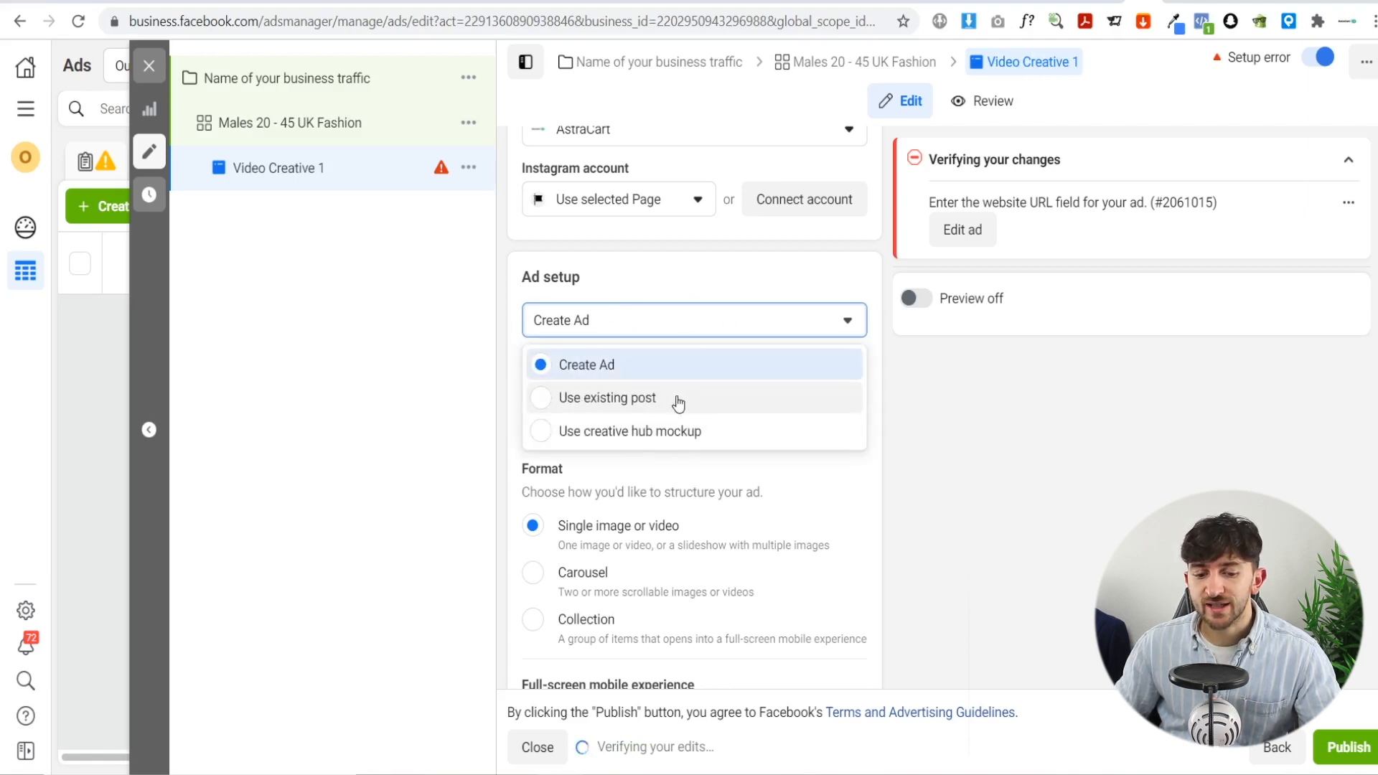
pyautogui.click(704, 270)
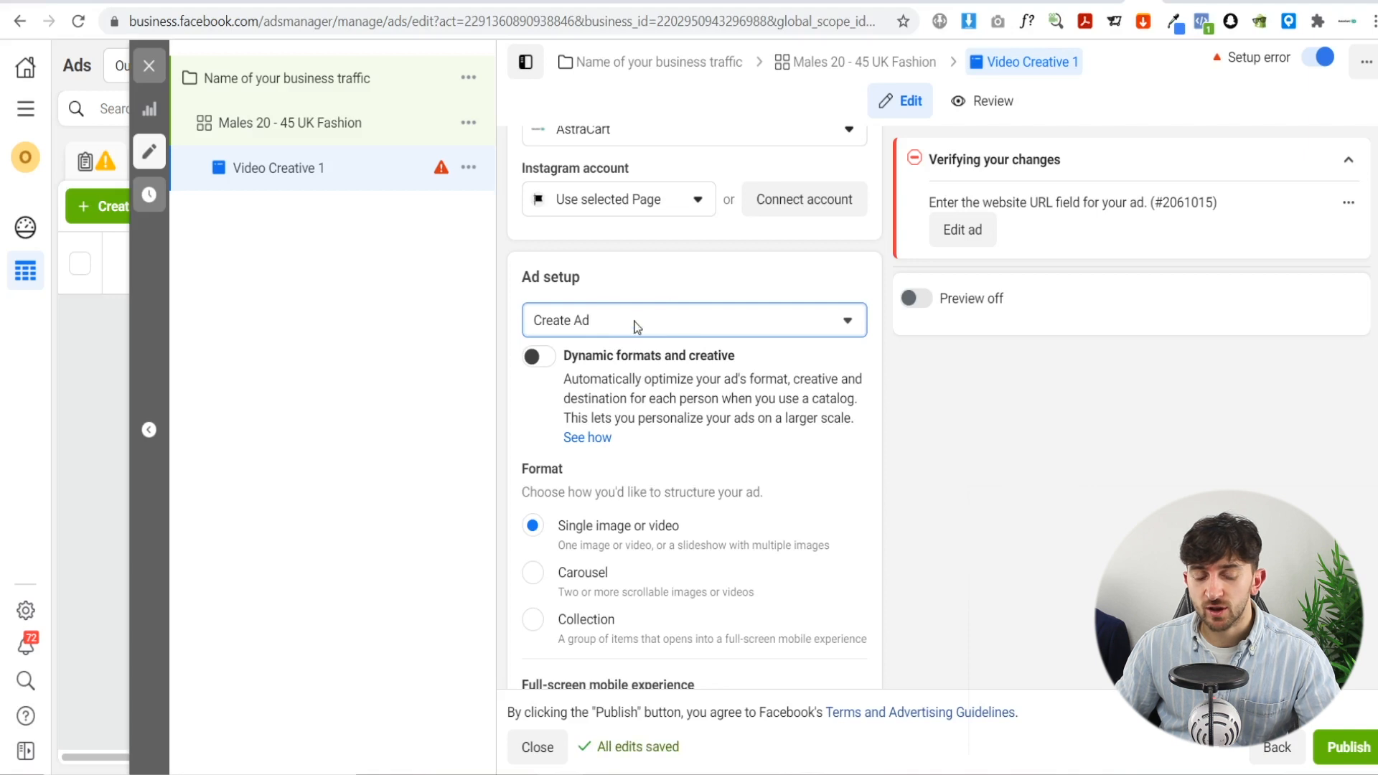
pyautogui.scroll(-3, 632, 330)
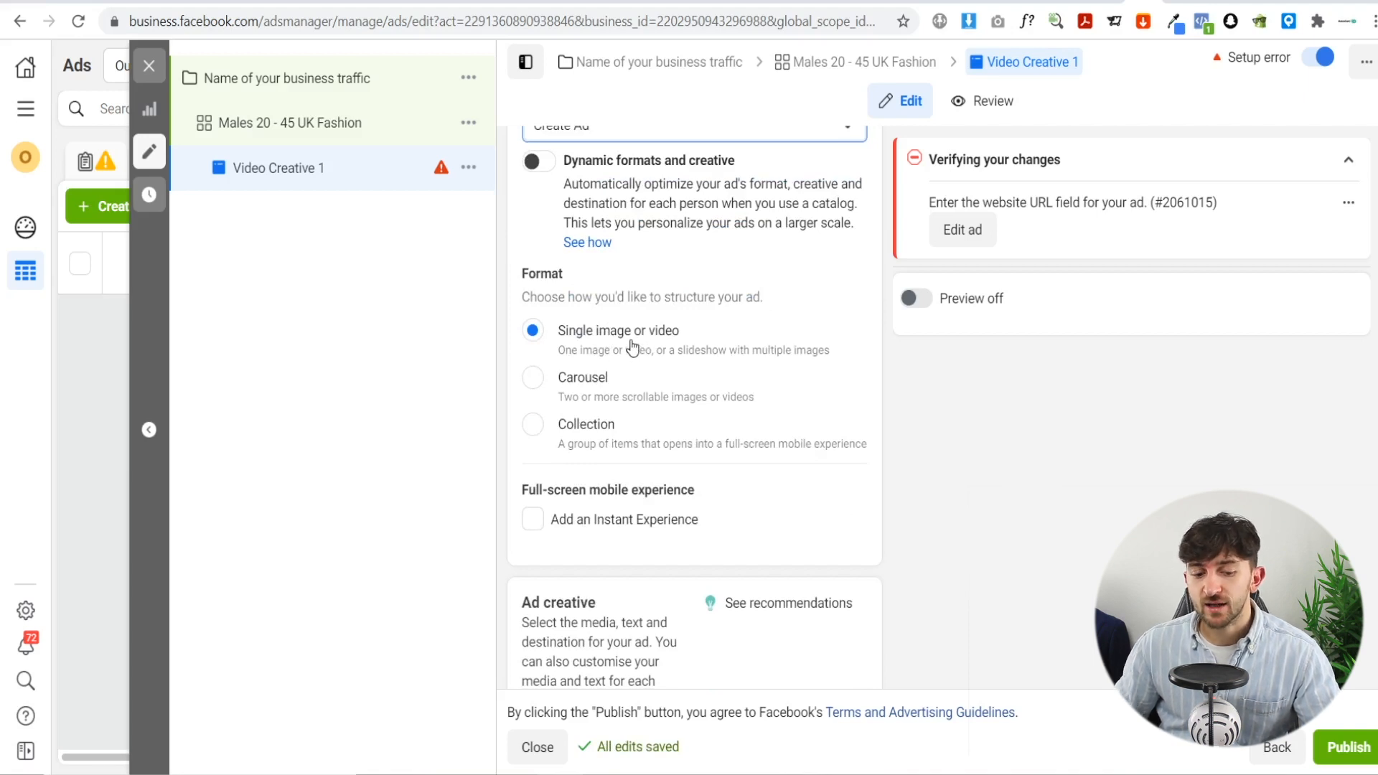
pyautogui.scroll(-5, 616, 343)
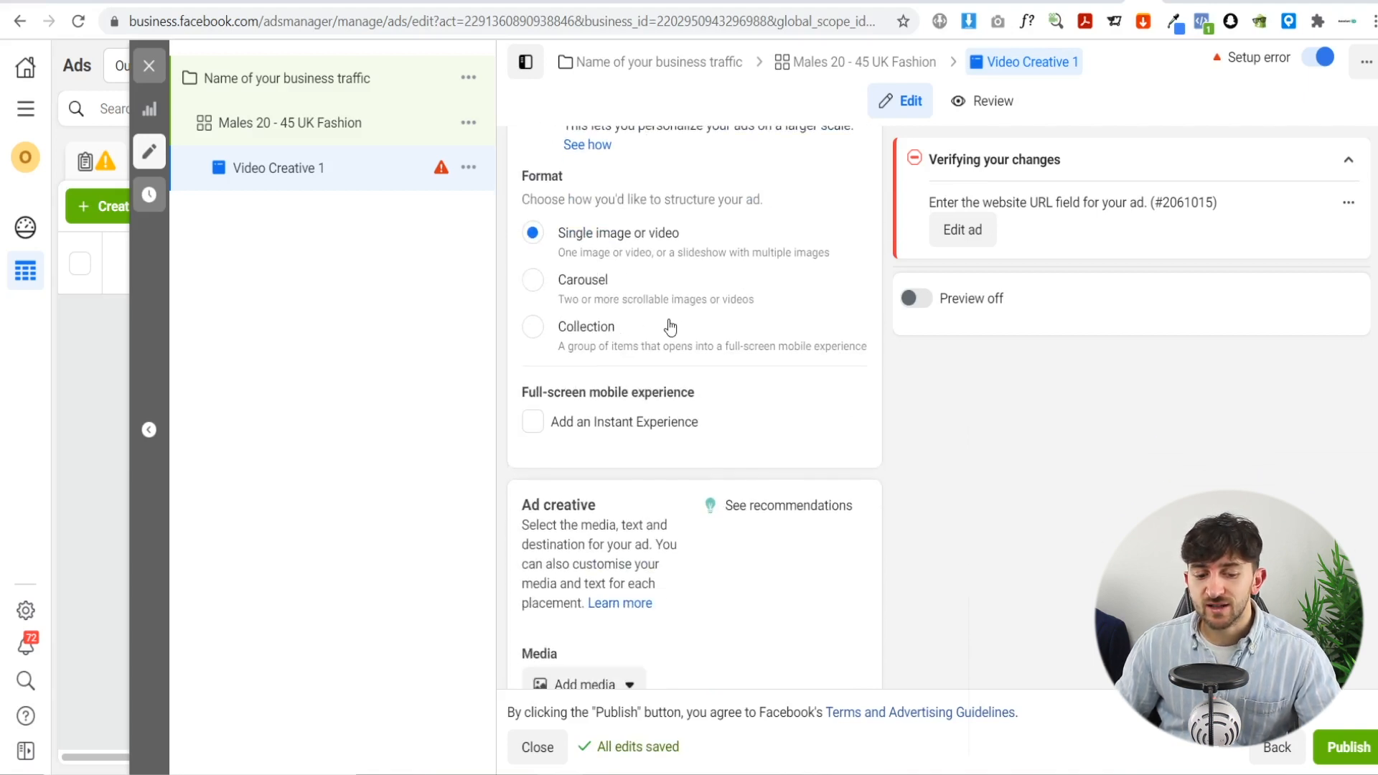
pyautogui.scroll(-1, 708, 292)
pyautogui.scroll(1, 713, 299)
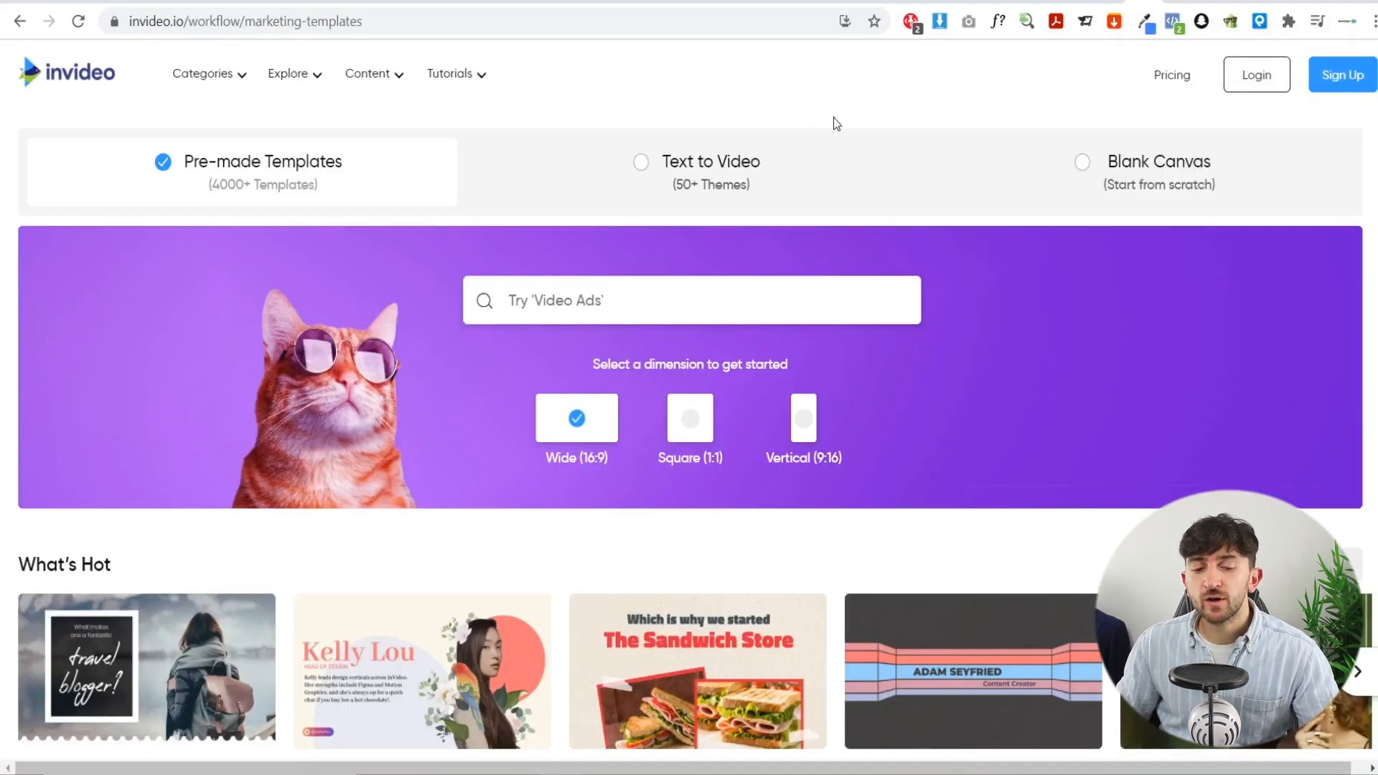
# Switch to InVideo and sign up for a free account with the account holder's details
pyautogui.click(1339, 80)
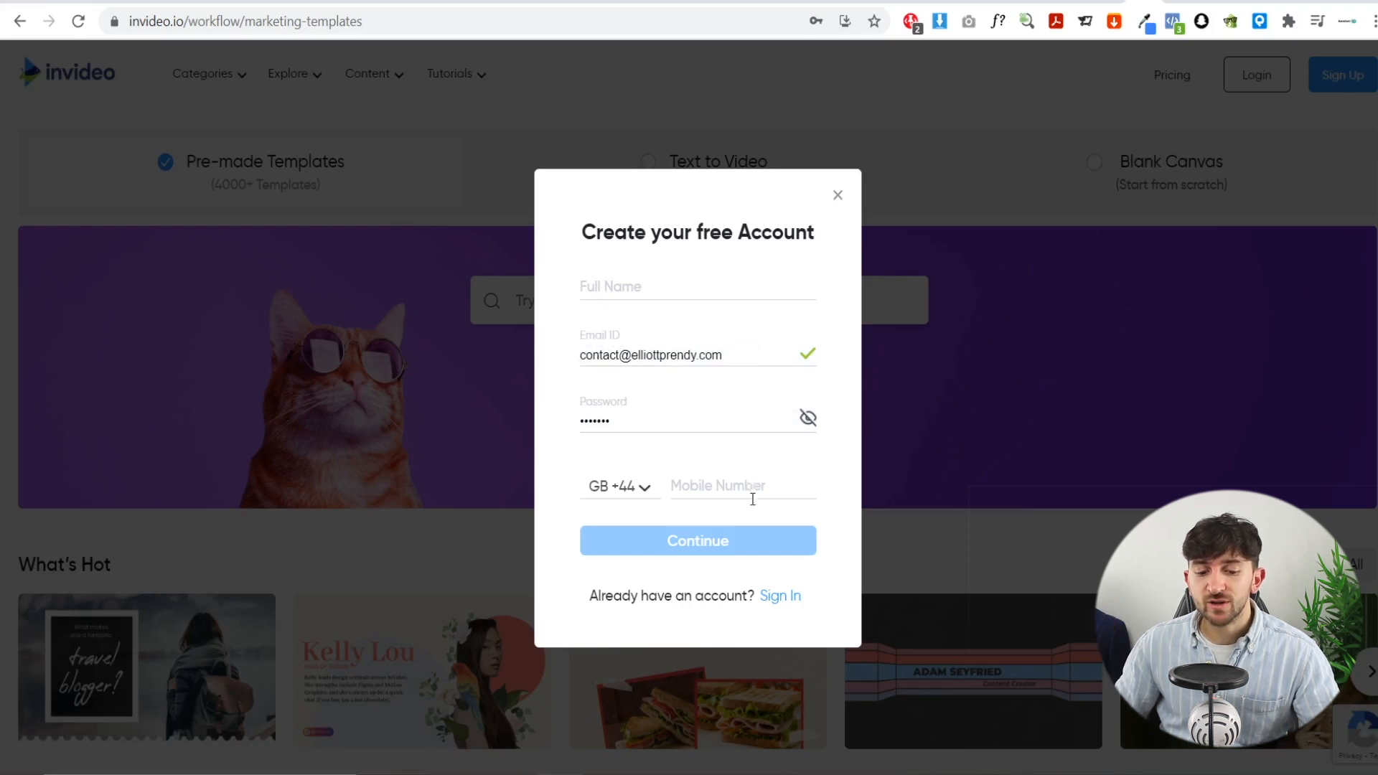
pyautogui.click(717, 546)
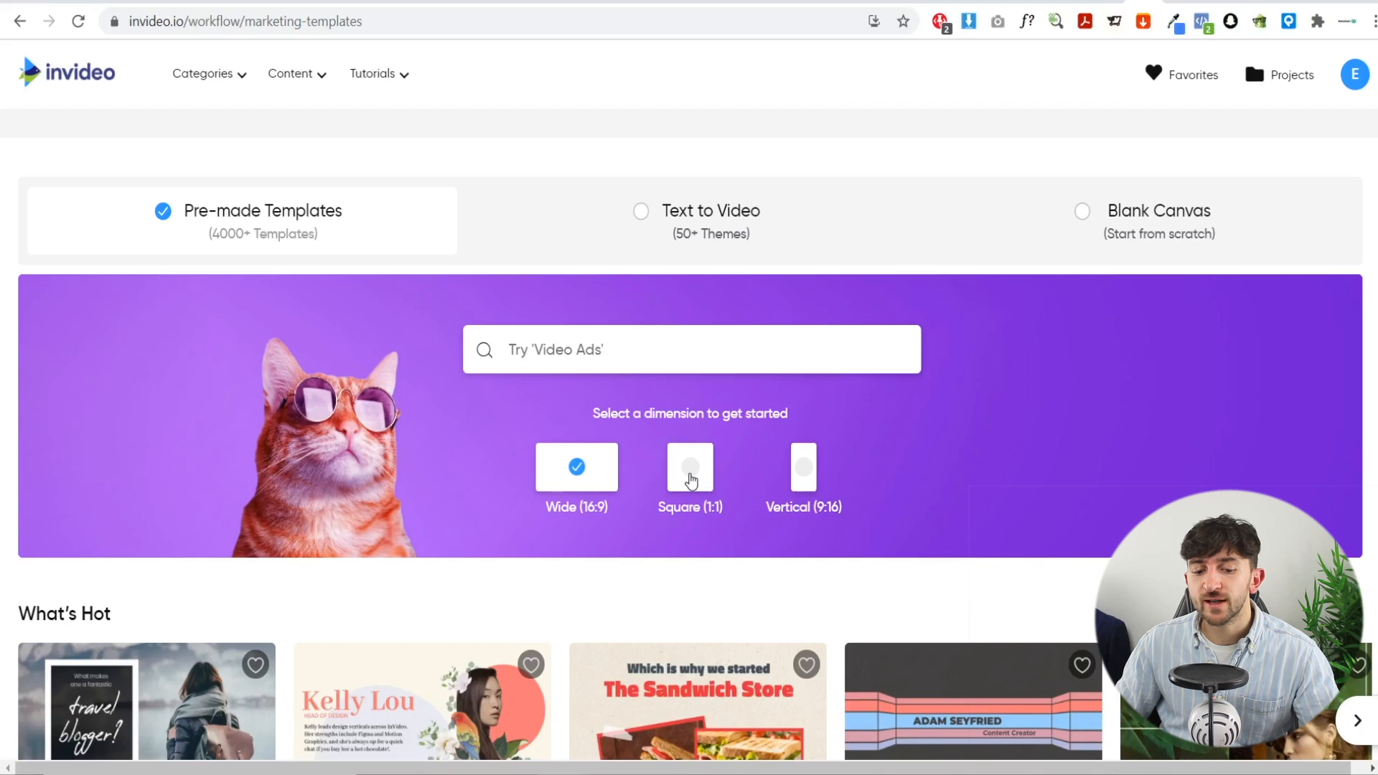
# Search the Square (1:1) pre-made templates for "tailor" and open the Made-To-Measure Shirts & Suits Promo template's preview
pyautogui.click(690, 473)
pyautogui.scroll(-1, 701, 431)
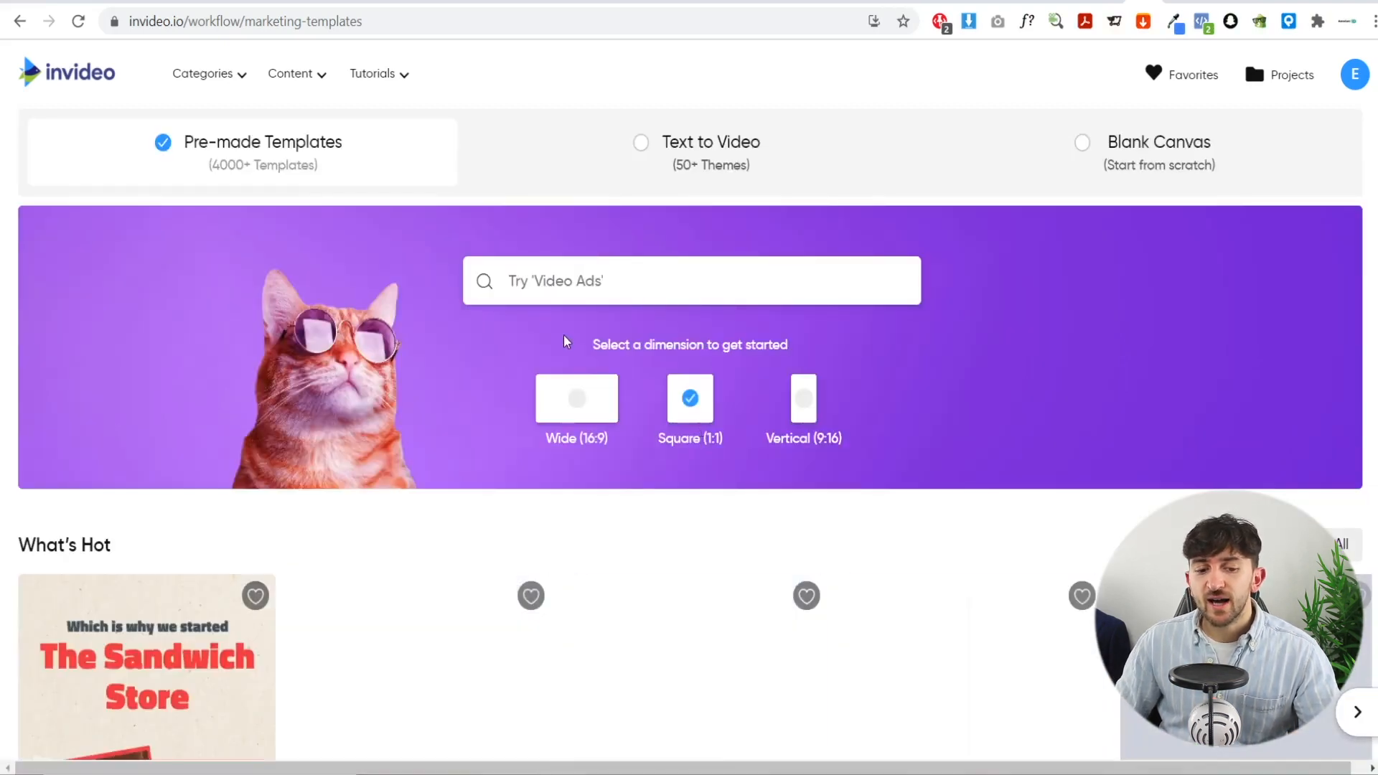
pyautogui.click(556, 284)
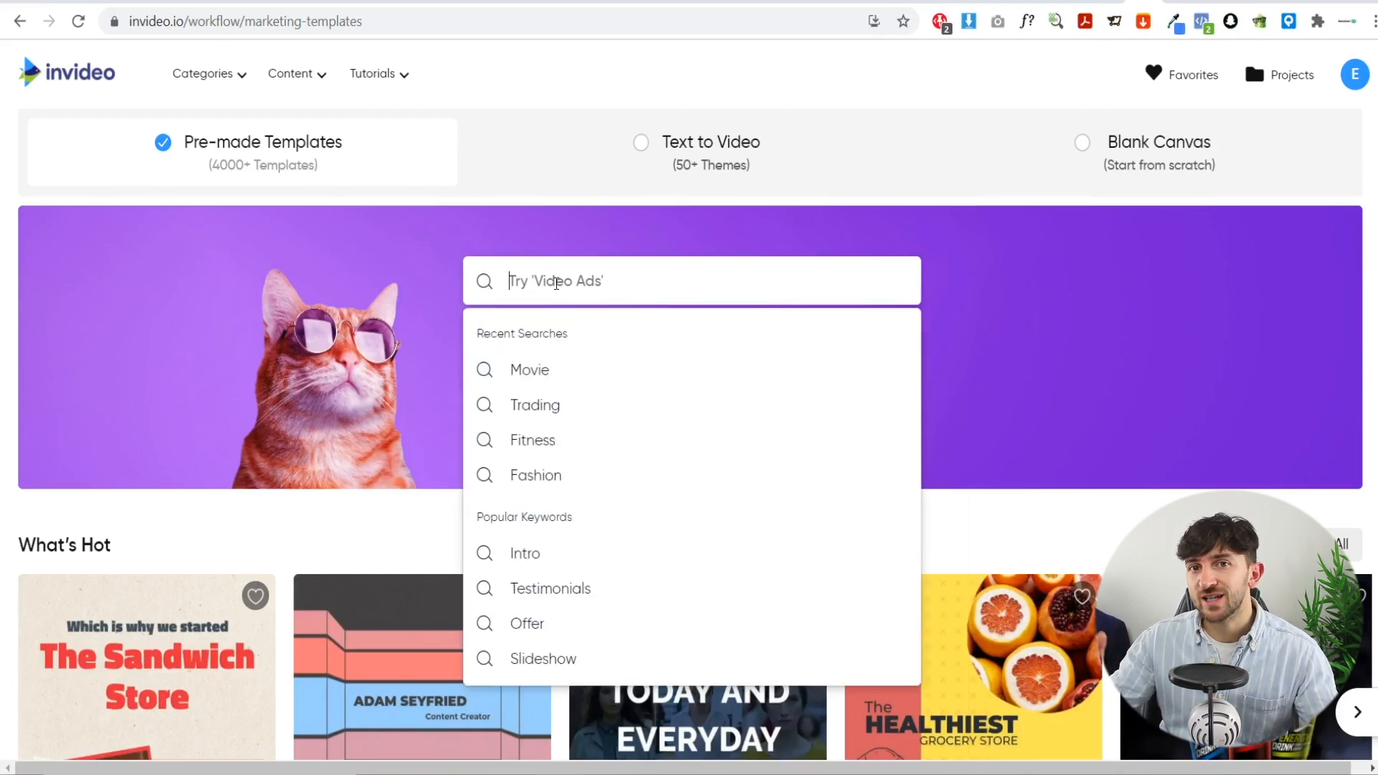
pyautogui.write('tailor')
pyautogui.press('Return')
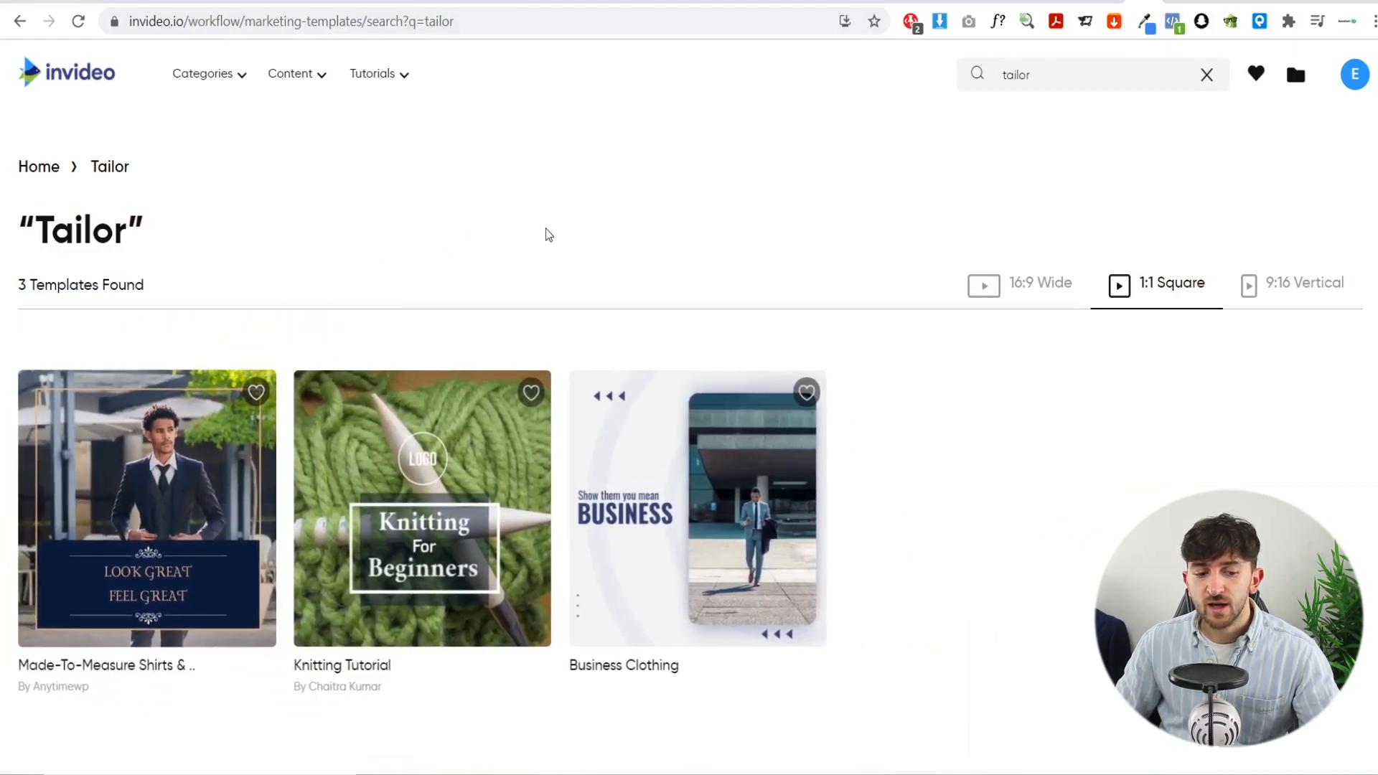
pyautogui.click(193, 463)
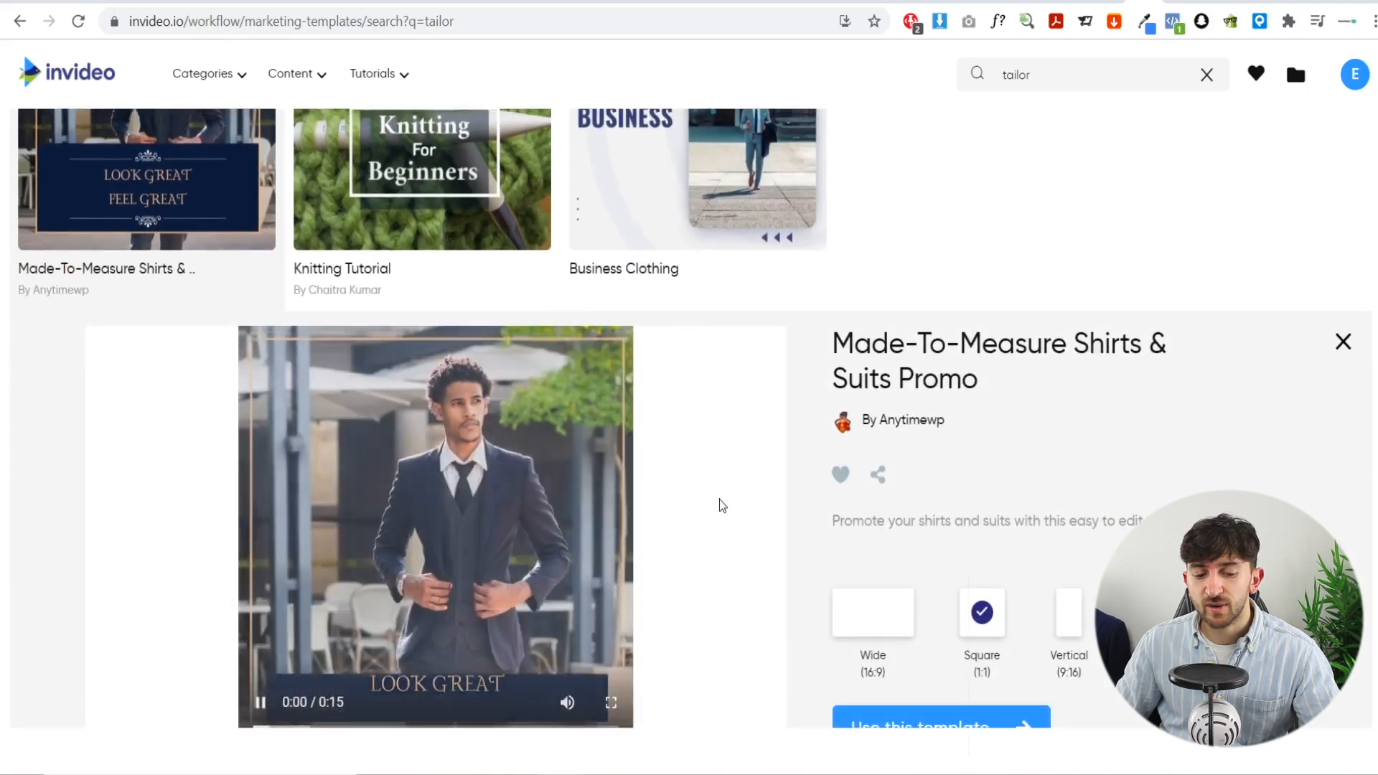
# Preview the Made-To-Measure Shirts & Suits Promo template and open its square version for editing
pyautogui.scroll(-1, 686, 539)
pyautogui.click(491, 468)
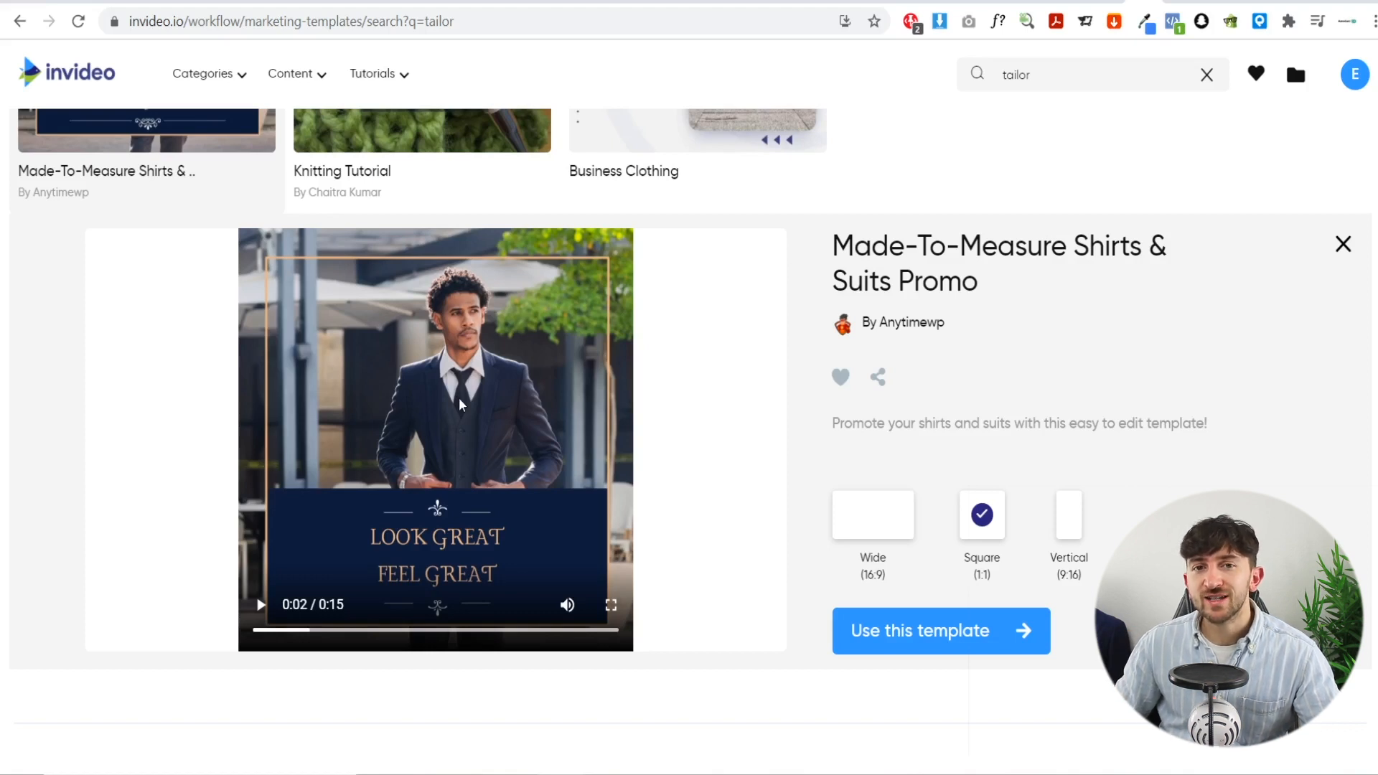
pyautogui.click(960, 634)
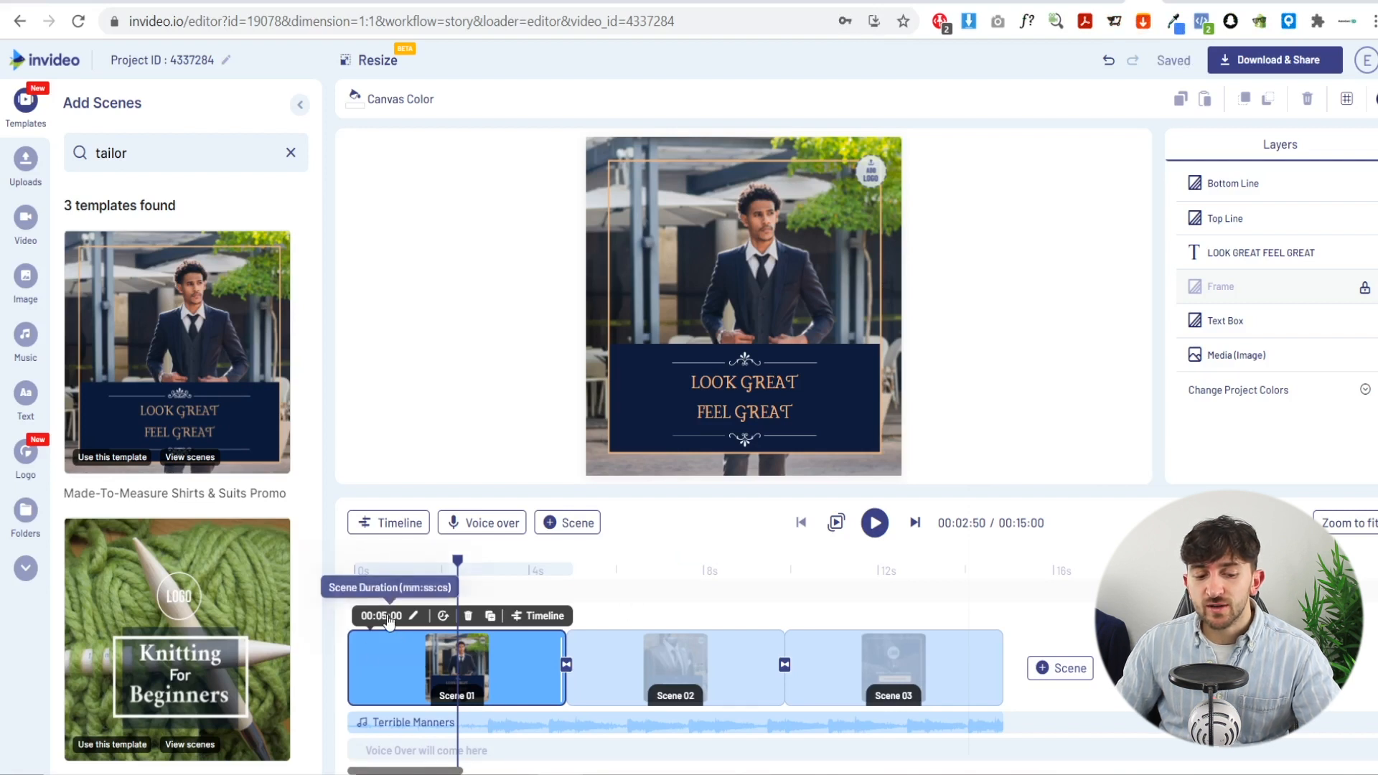
# Set the duration of Scene 01 to 5 seconds
pyautogui.click(387, 616)
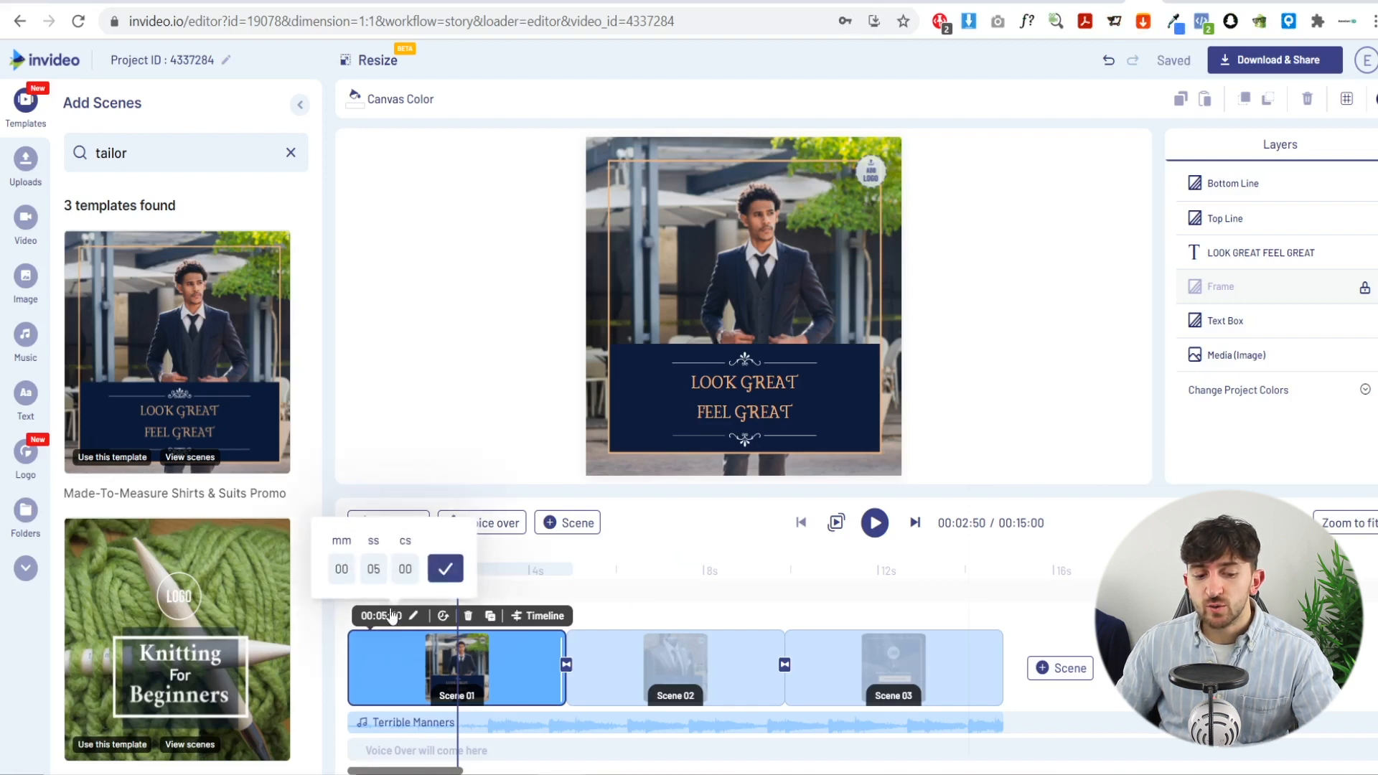
pyautogui.click(382, 573)
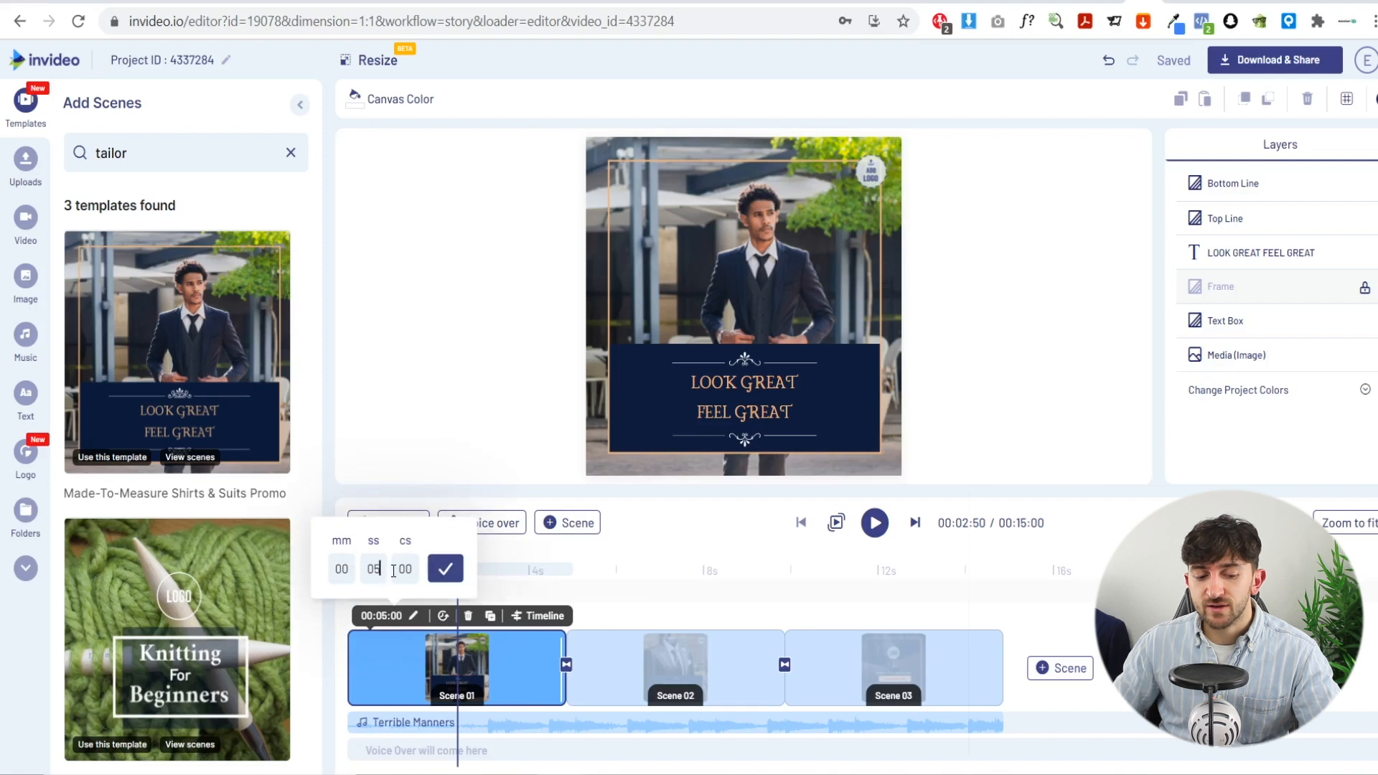
pyautogui.press('BackSpace')
pyautogui.write('5')
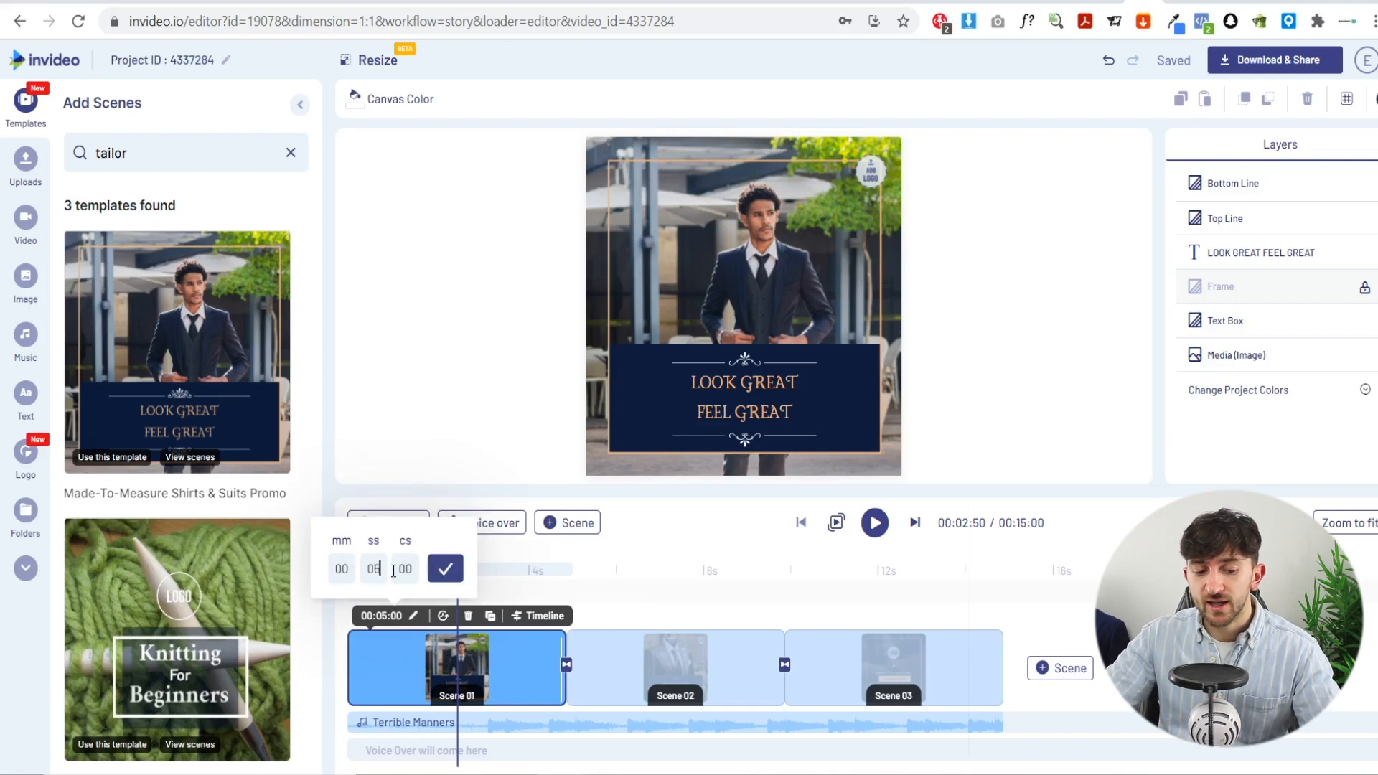
pyautogui.click(442, 572)
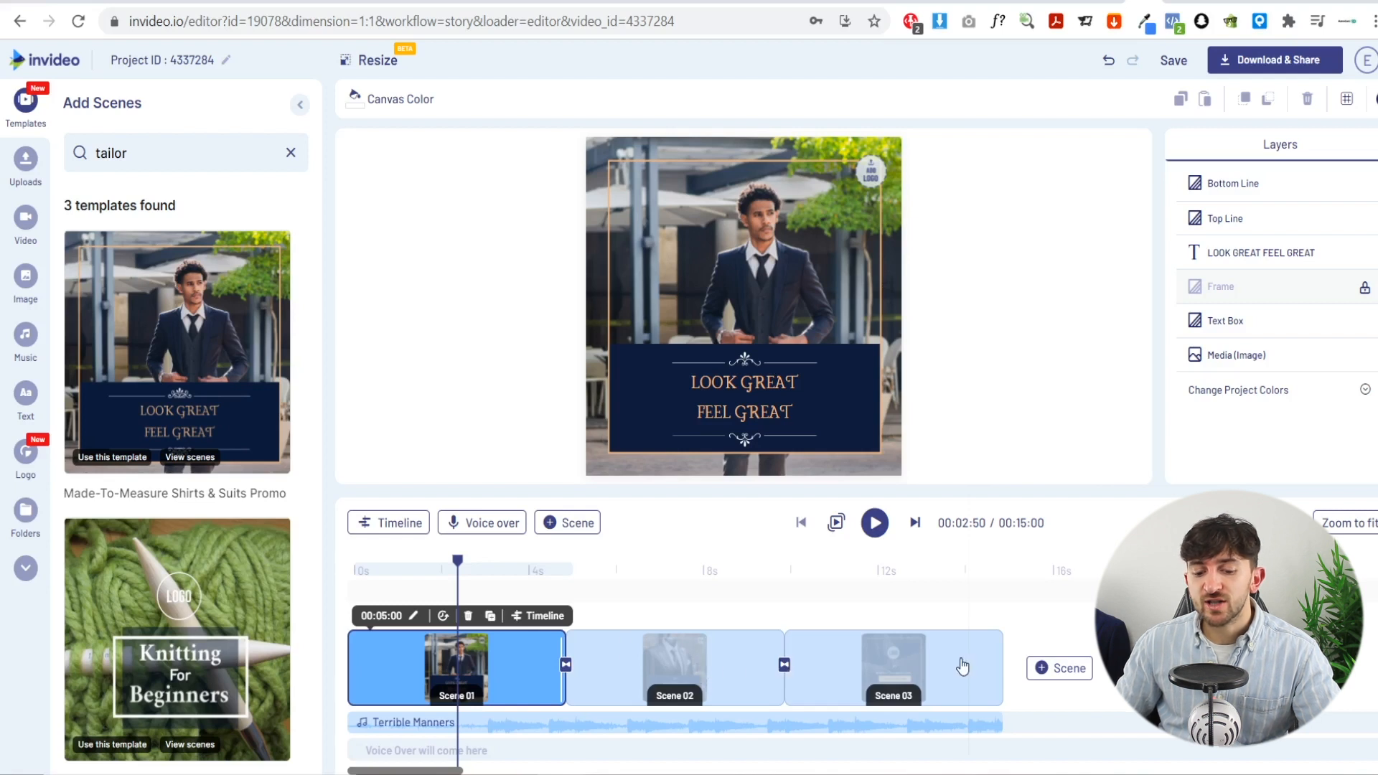
# Search the stock videos for "tailor" and replace Scene 01's background image with the iStock clip of a tailor fitting a man's jacket
pyautogui.click(727, 657)
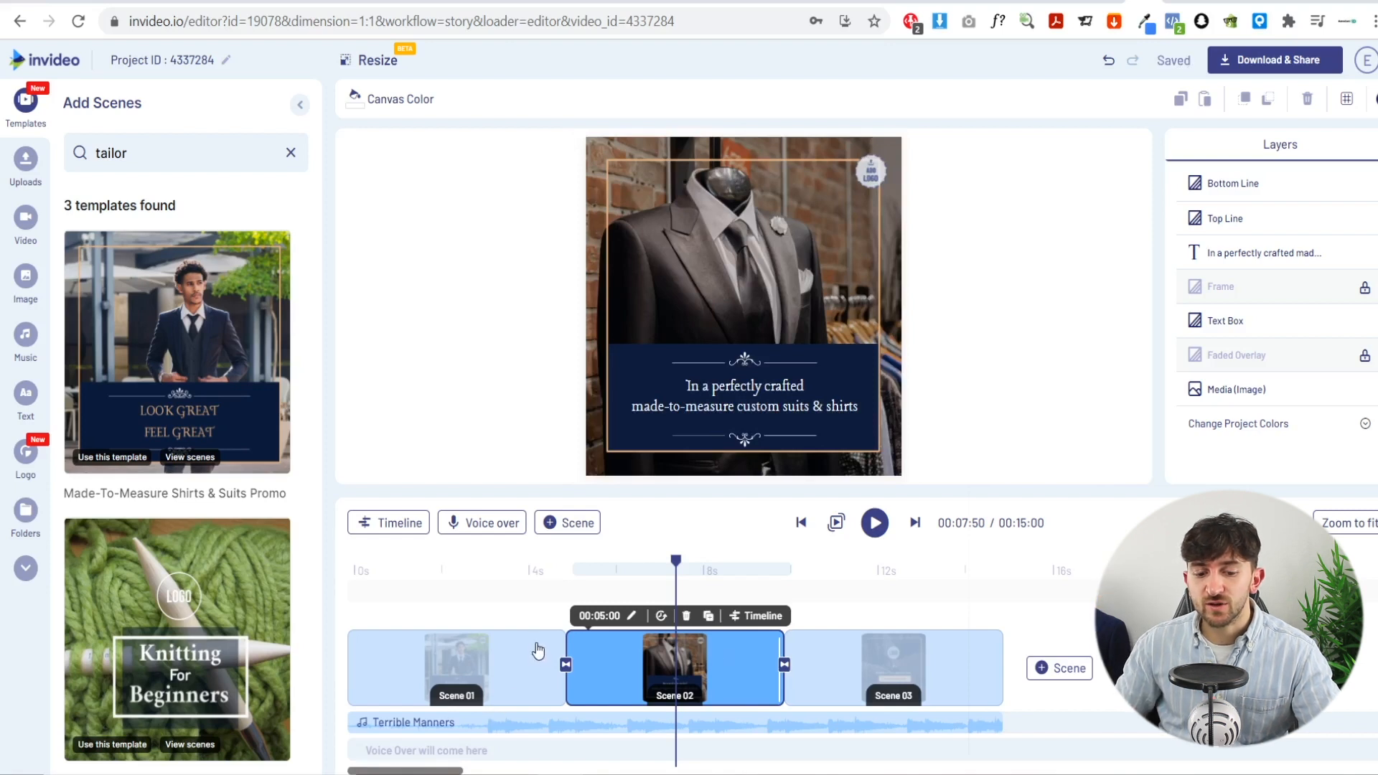
pyautogui.click(517, 660)
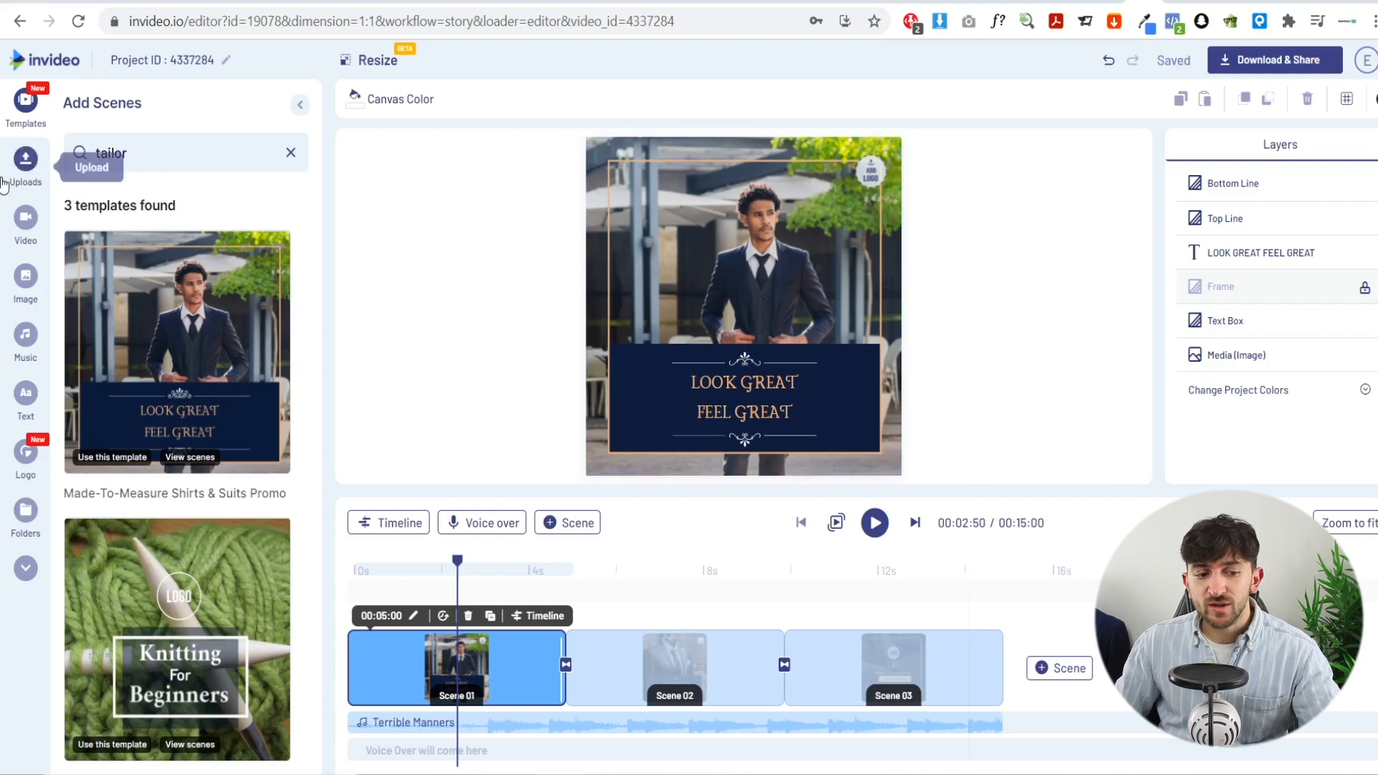
pyautogui.click(25, 217)
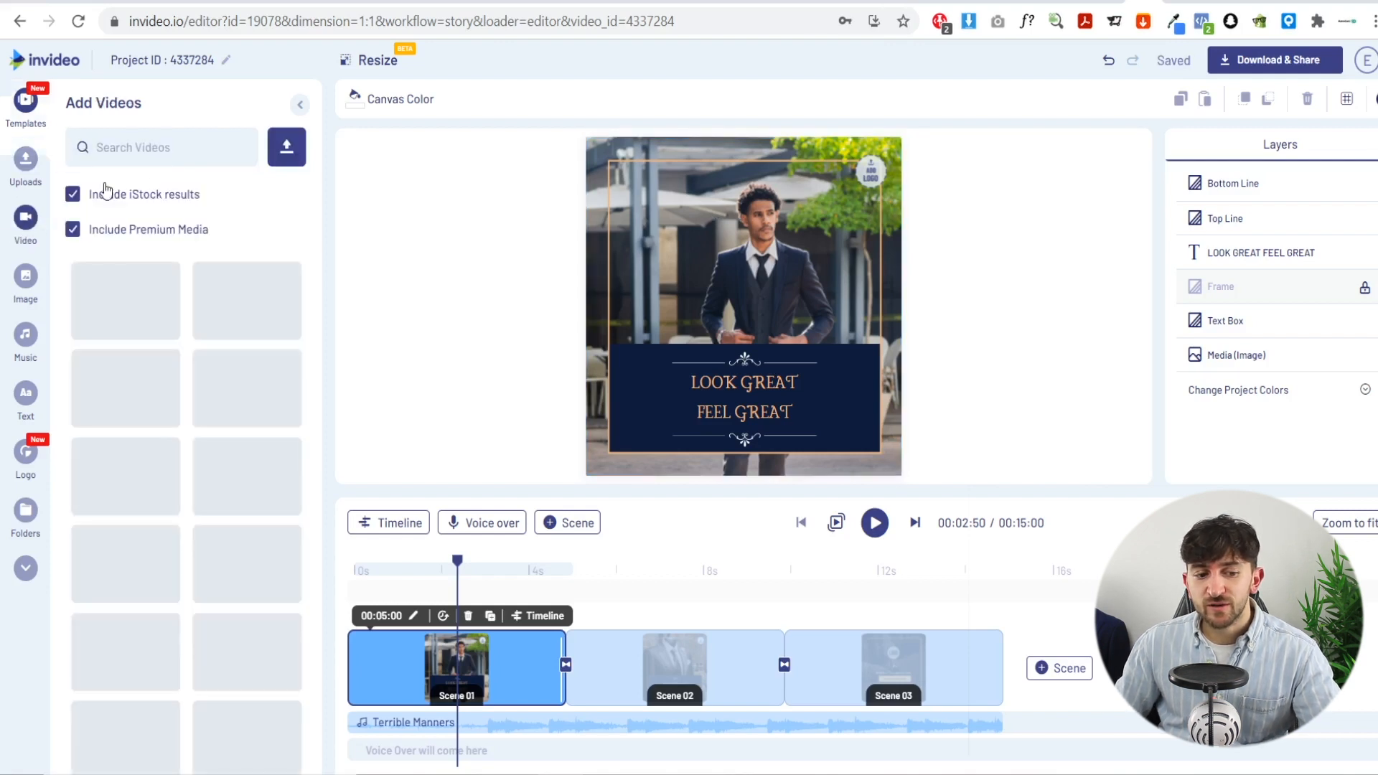
pyautogui.click(155, 146)
pyautogui.write('tailor')
pyautogui.press('Return')
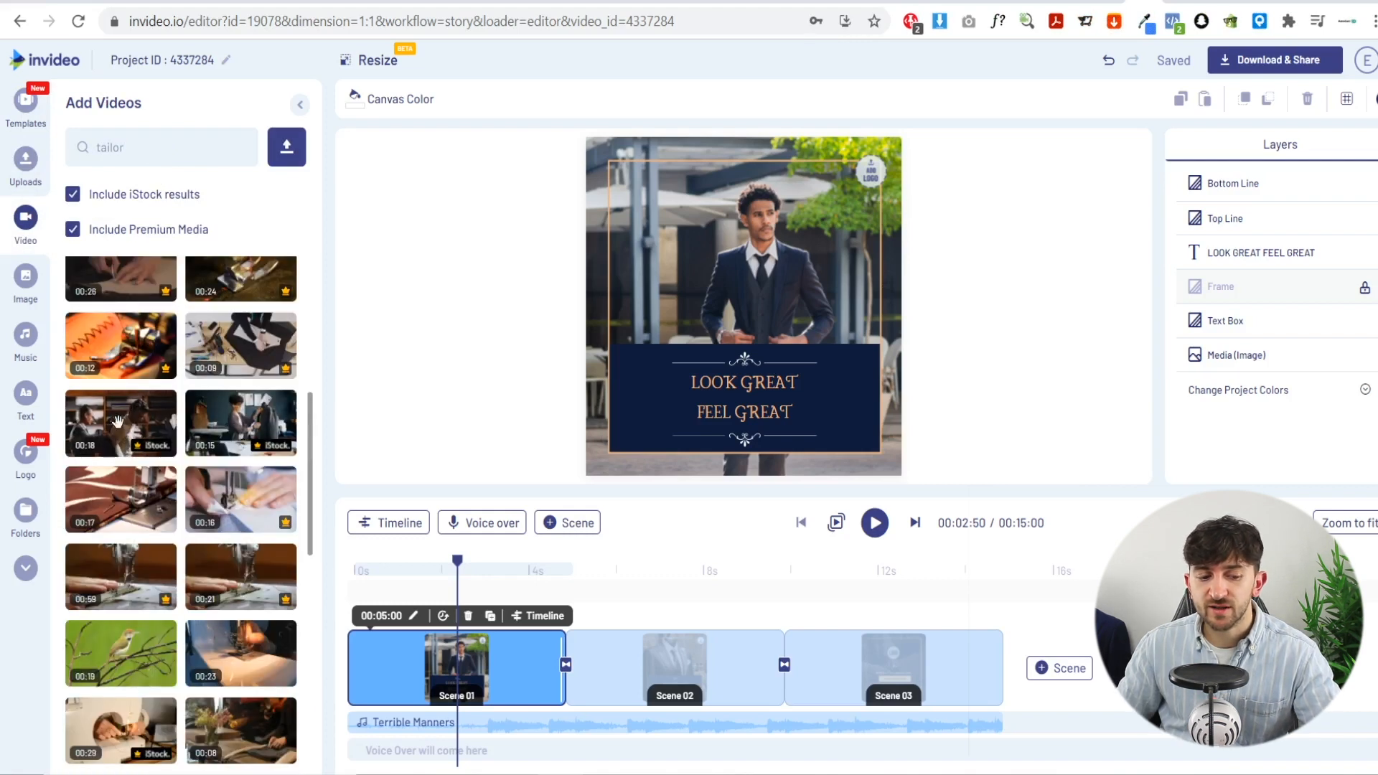
pyautogui.moveTo(97, 429); pyautogui.dragTo(607, 203)
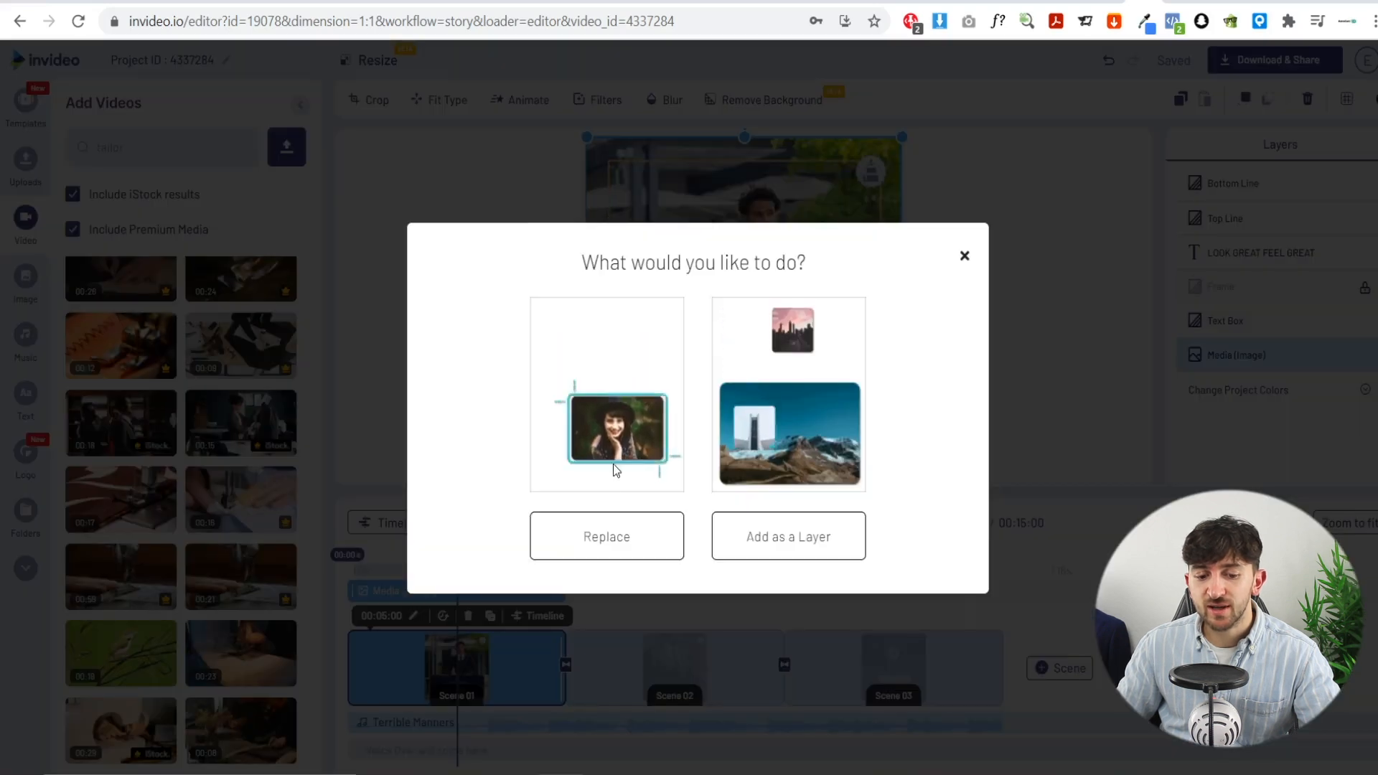
pyautogui.click(609, 532)
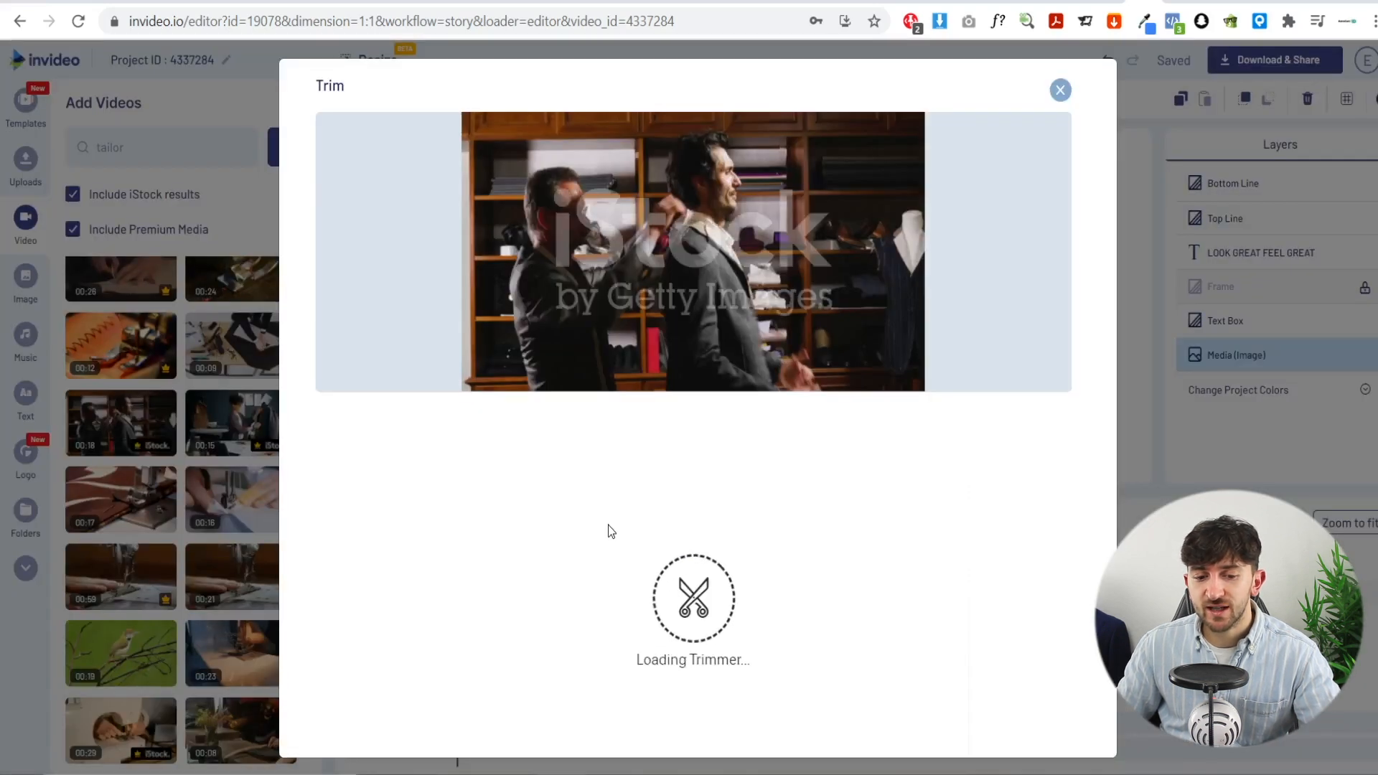
# Trim the replacement clip from 00:05:00 to 00:10:00, insert it in Scene 01, and undo the replacement
pyautogui.moveTo(349, 403); pyautogui.dragTo(546, 402)
pyautogui.moveTo(354, 558); pyautogui.dragTo(539, 552)
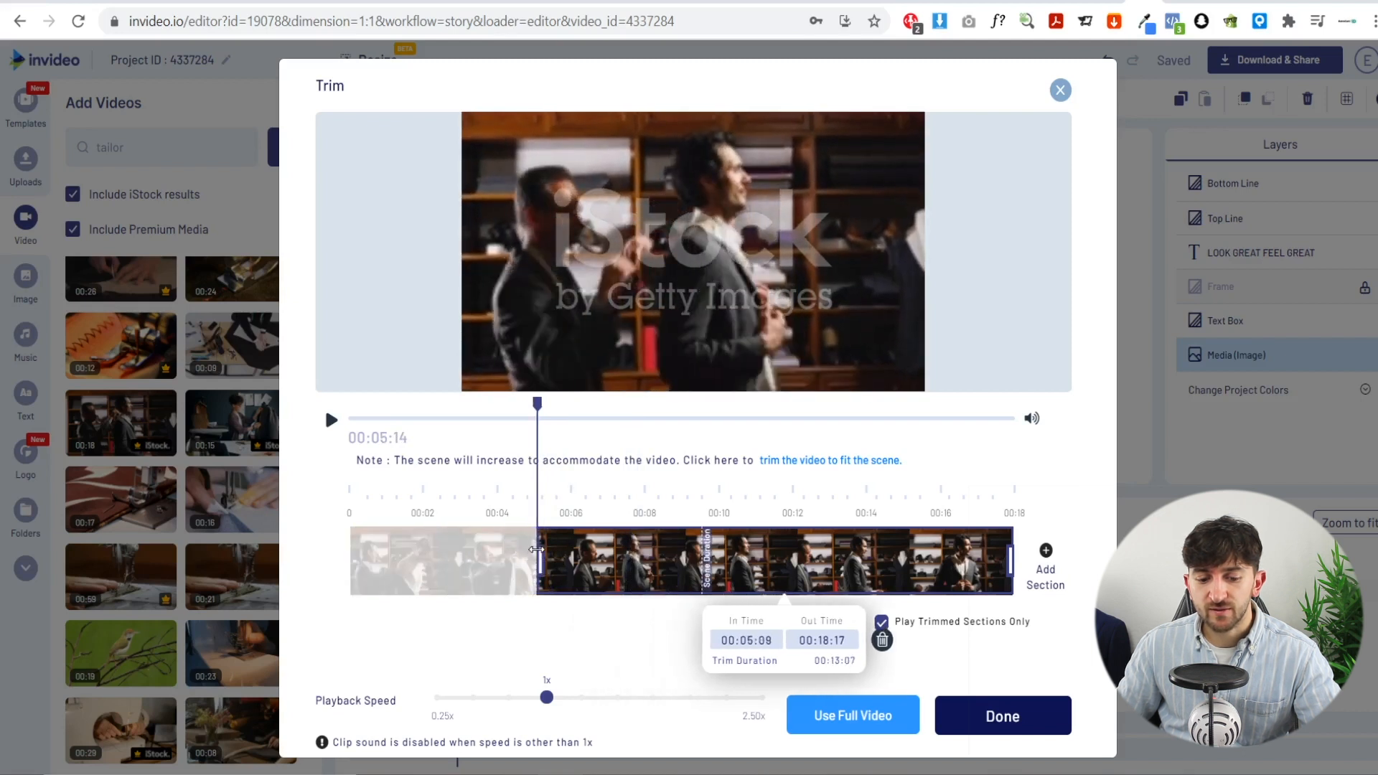
pyautogui.click(738, 638)
pyautogui.write('00:05:00')
pyautogui.press('Return')
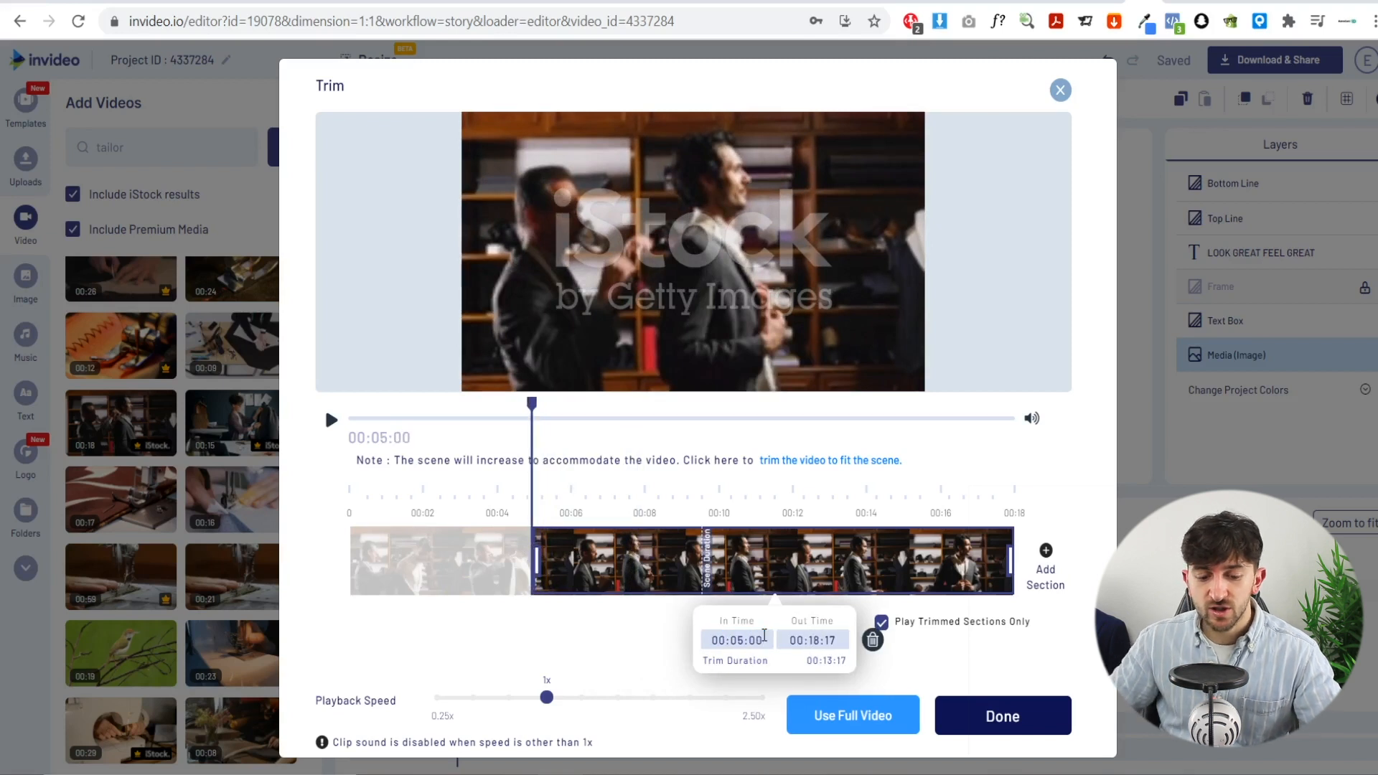
pyautogui.click(813, 638)
pyautogui.doubleClick(813, 639)
pyautogui.write('10')
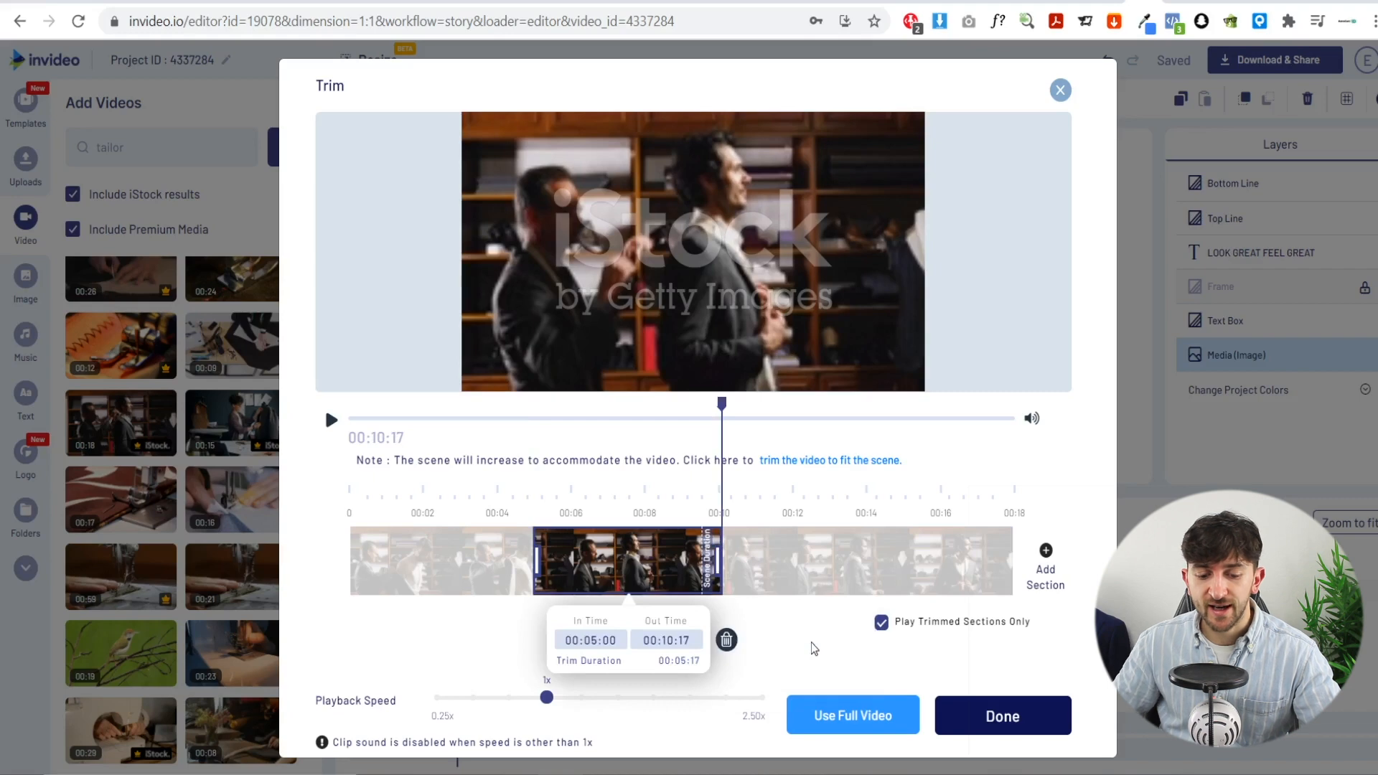
pyautogui.doubleClick(687, 640)
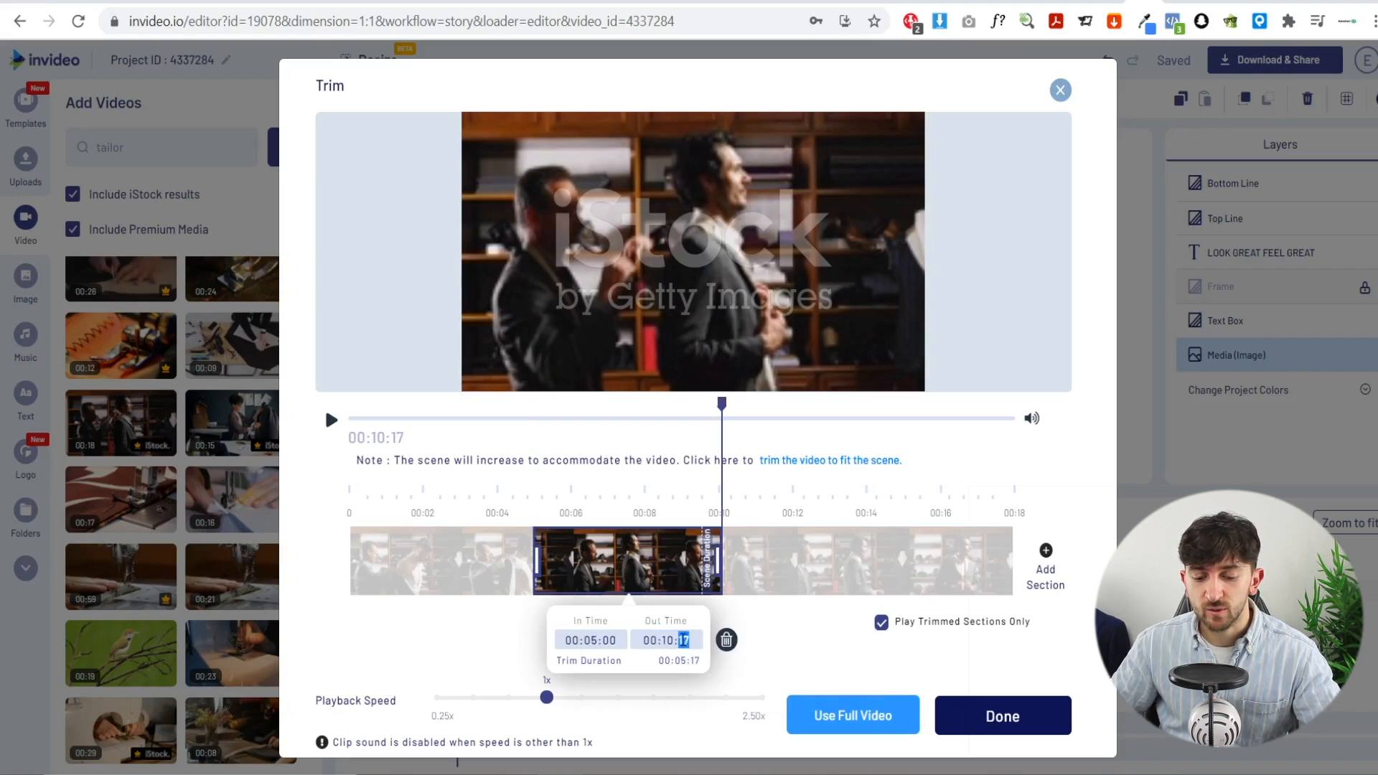
pyautogui.write('00')
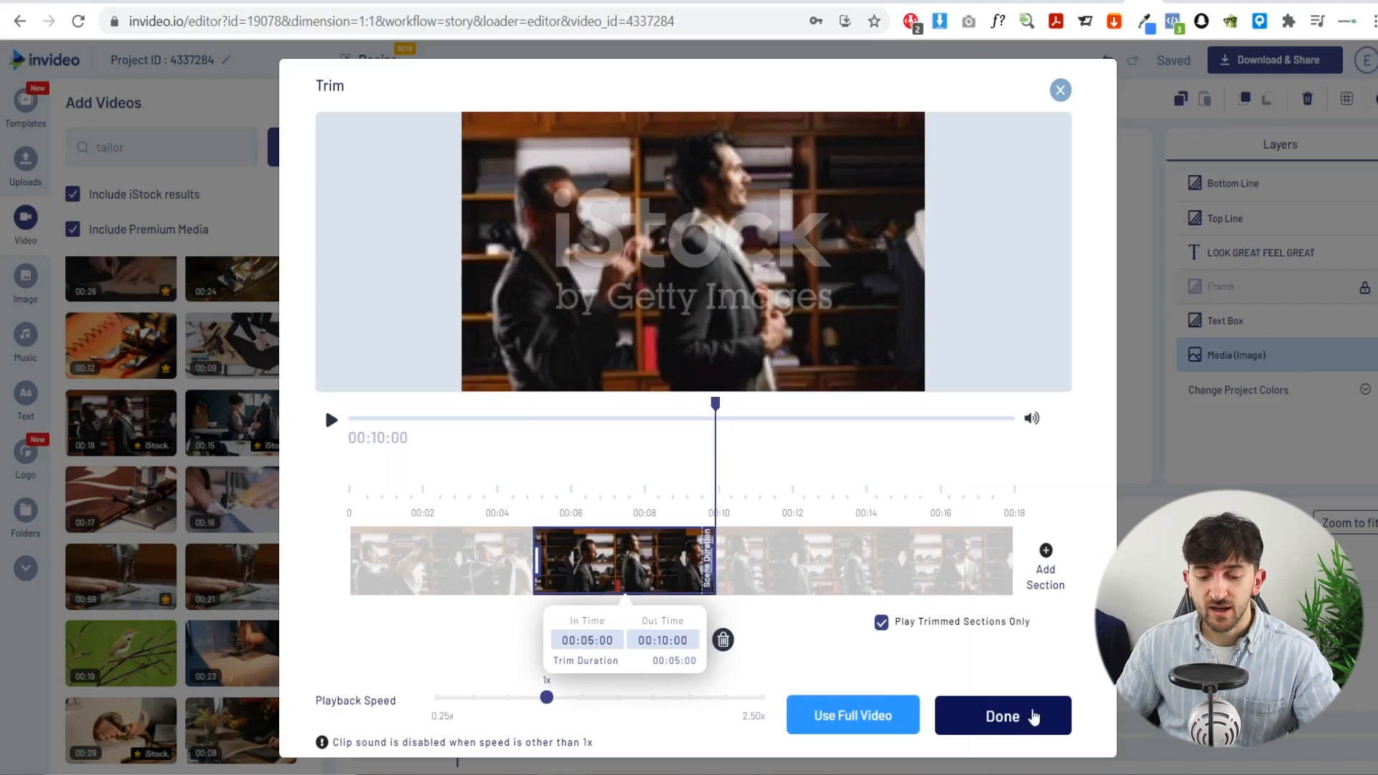
pyautogui.click(1036, 717)
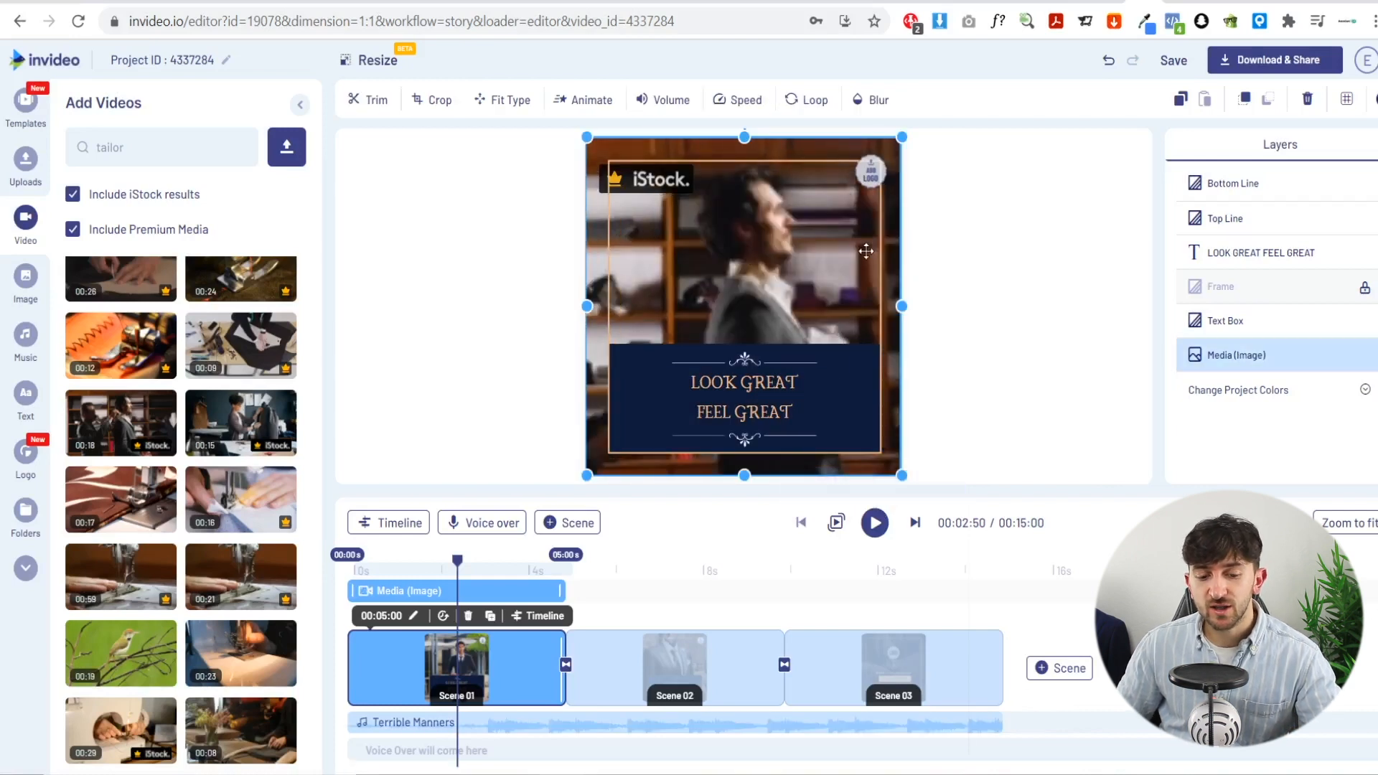
pyautogui.hotkey('ctrl', 'z')
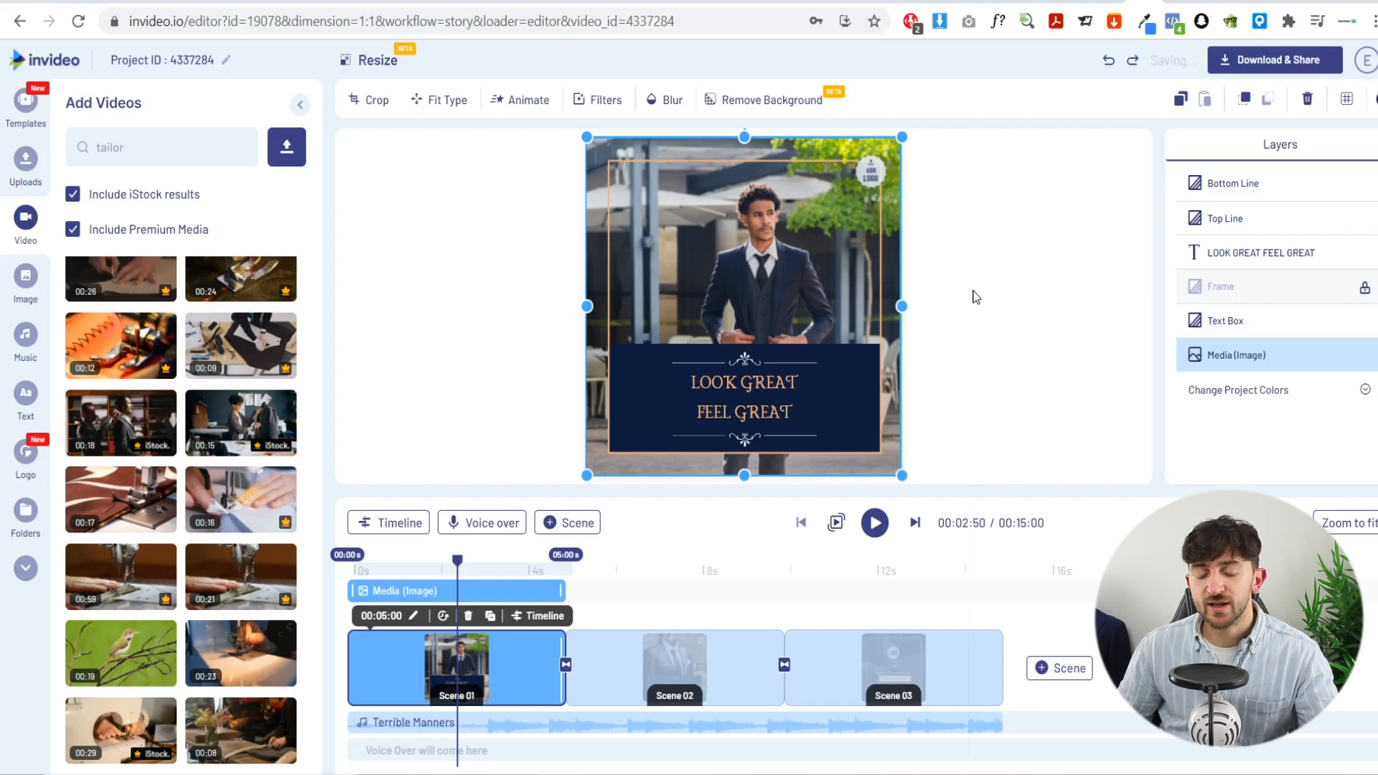
# Change the second line of Scene 01's heading to "FITS GREAT"
pyautogui.click(765, 385)
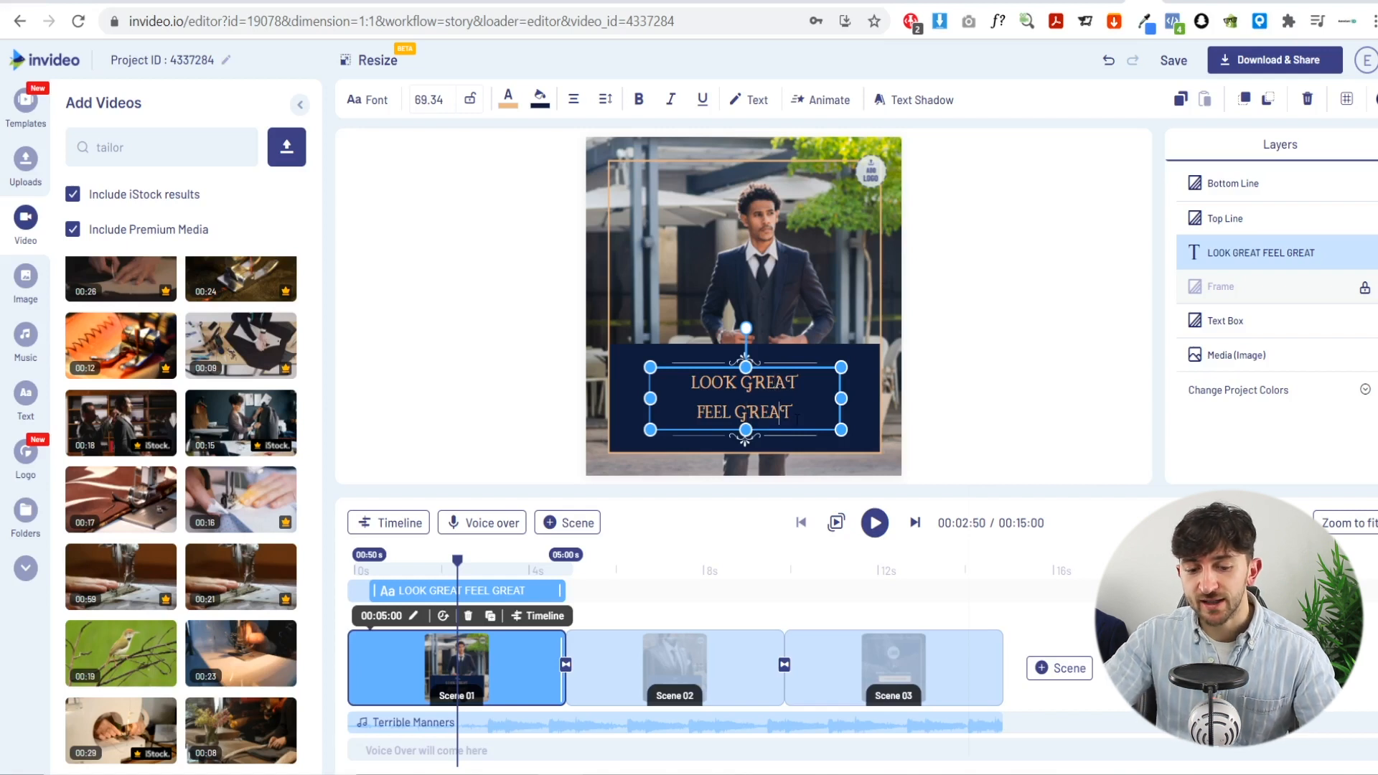
pyautogui.hotkey('ctrl', 'BackSpace')
pyautogui.hotkey('ctrl', 'BackSpace')
pyautogui.write('Fee')
pyautogui.press('BackSpace')
pyautogui.press('BackSpace')
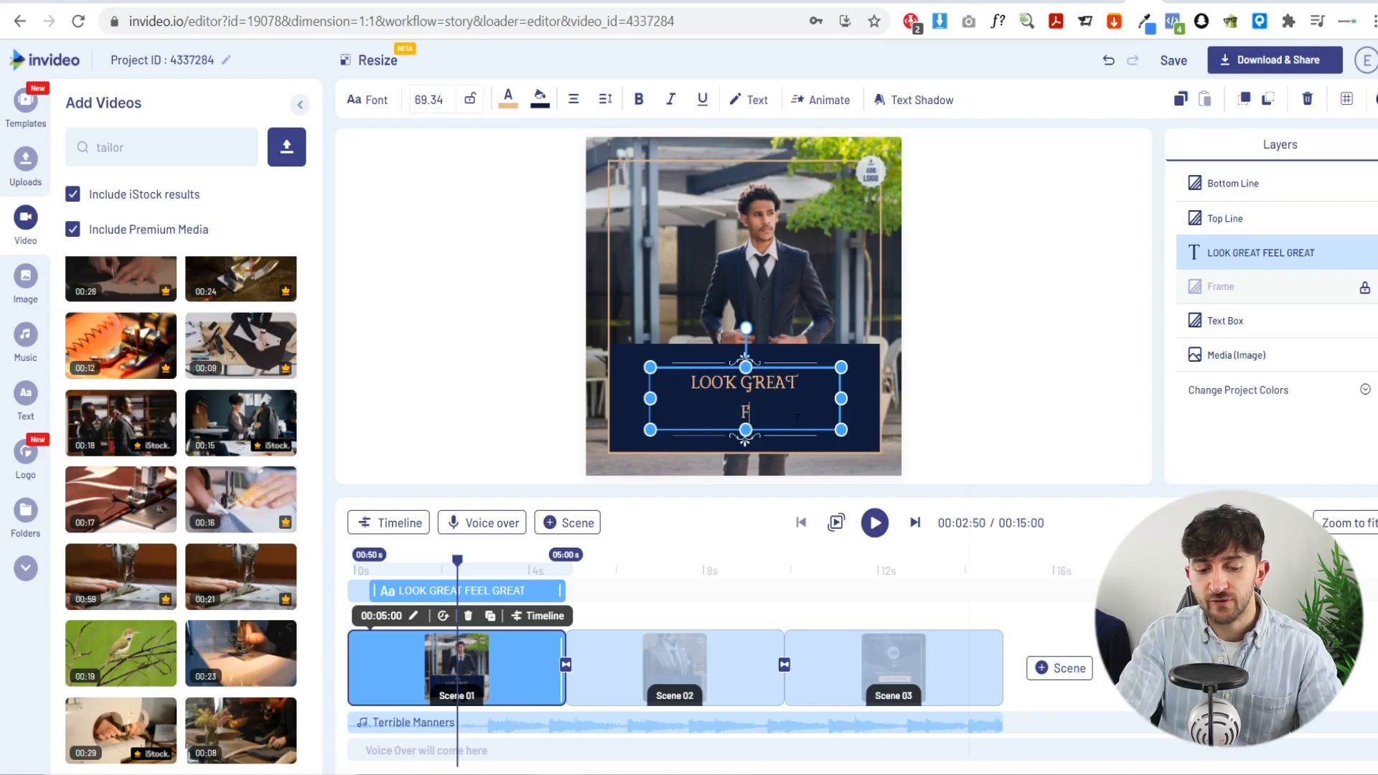
pyautogui.write('ITS GREAT')
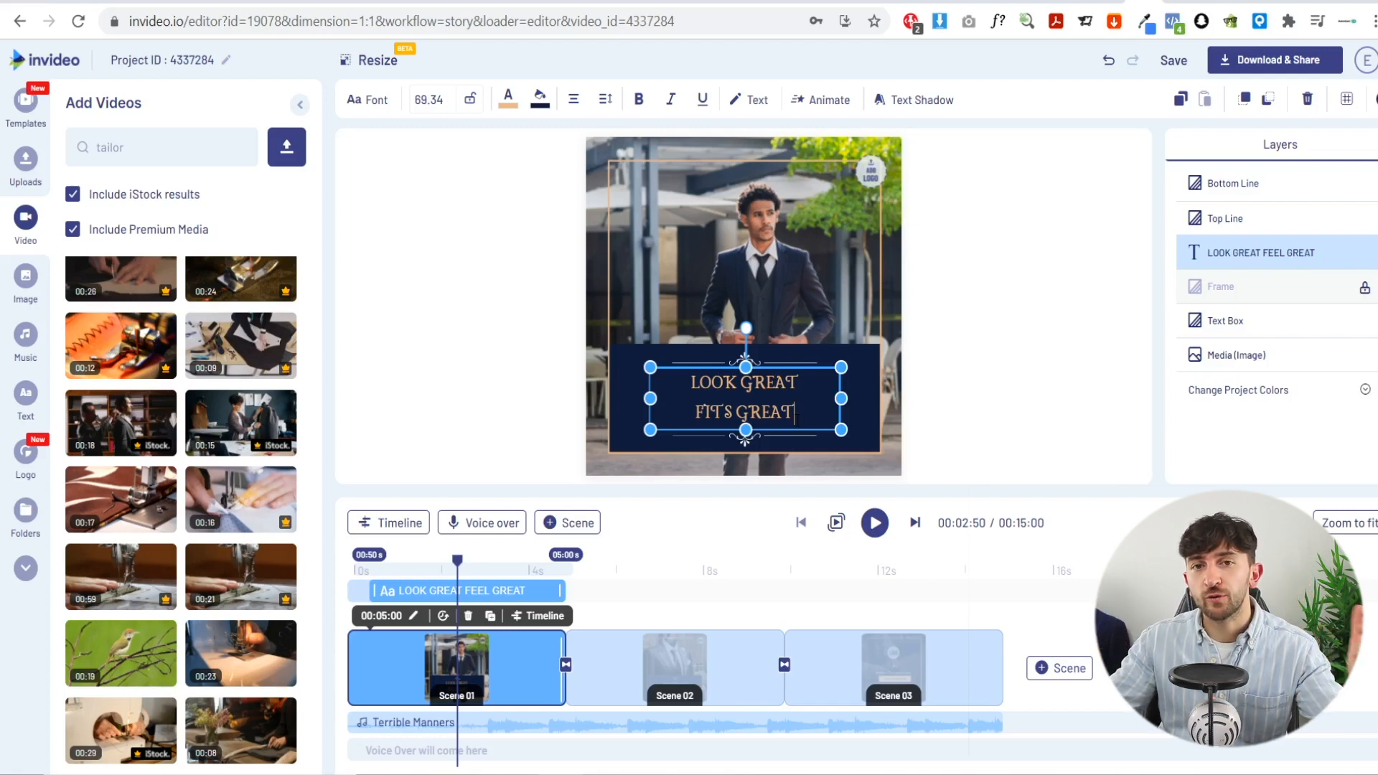
pyautogui.click(1004, 386)
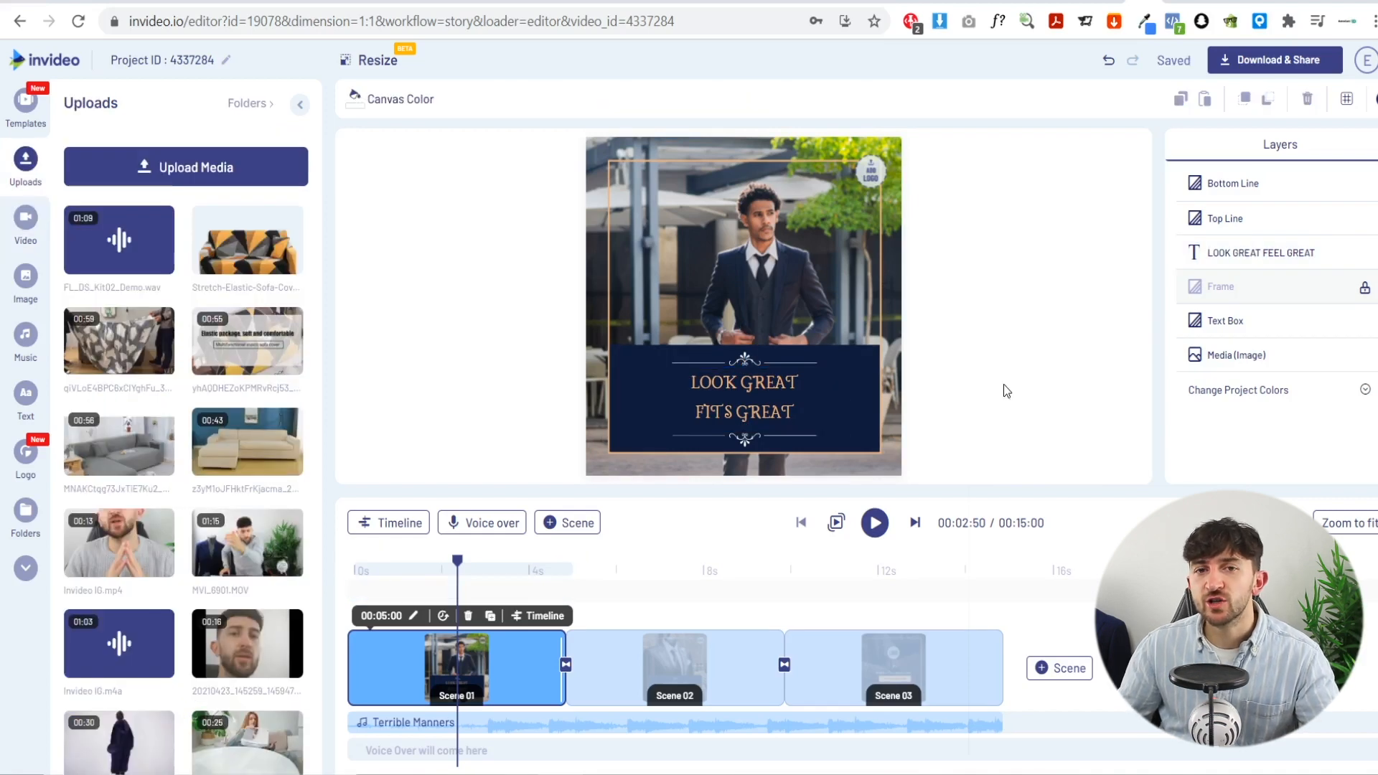
# Customise the project colors by changing the tan accent color to white
pyautogui.click(1248, 401)
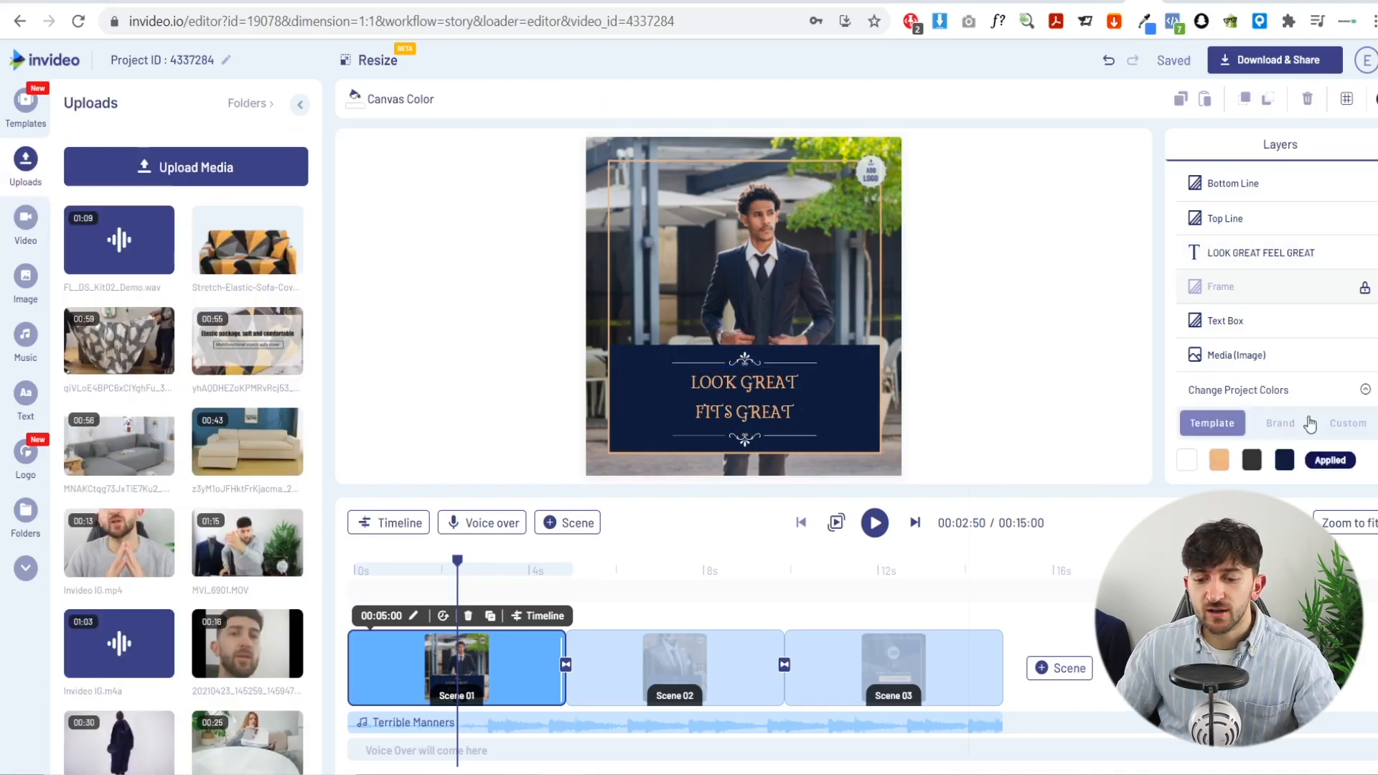
pyautogui.click(1347, 424)
pyautogui.scroll(-1, 1261, 392)
pyautogui.click(1219, 434)
pyautogui.click(1098, 264)
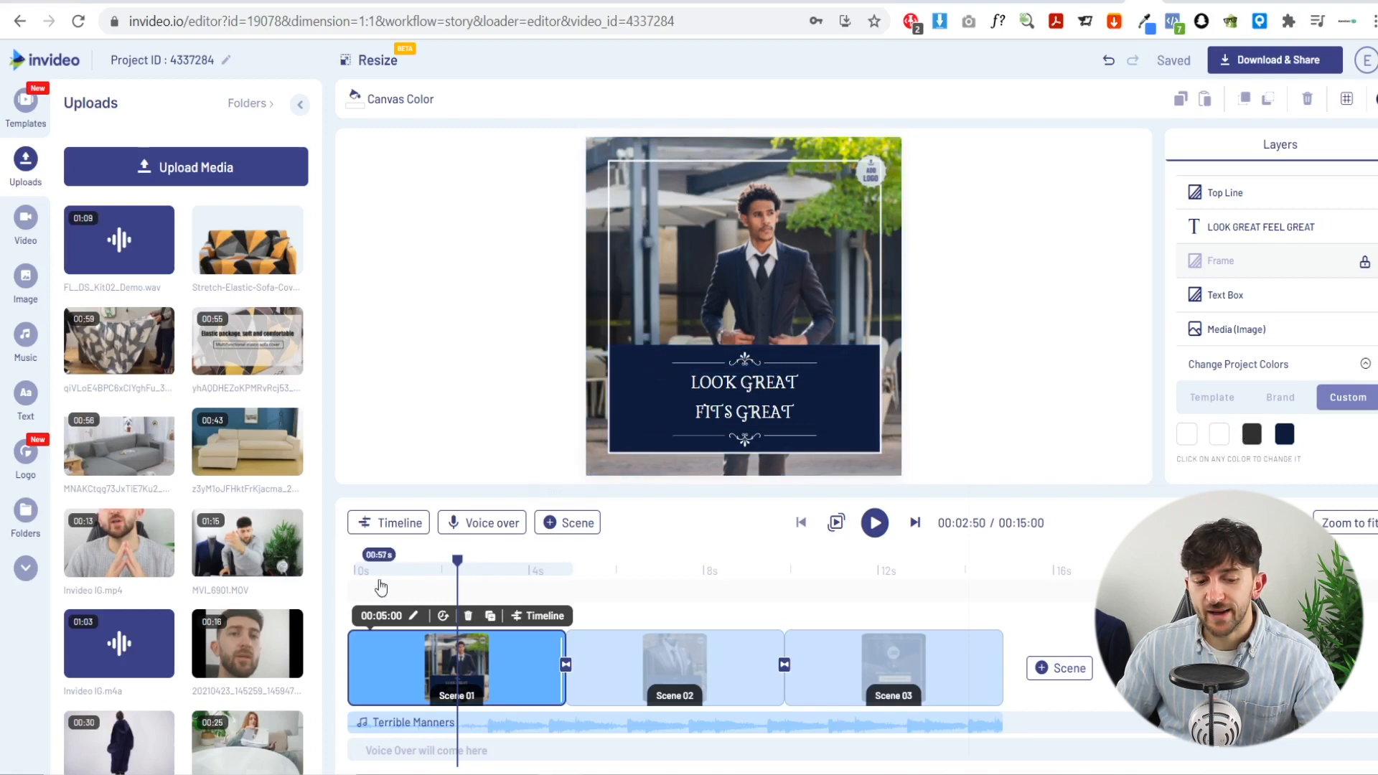
# Move to Scene 03 and set the project's accent color back to the tan preset #edb583
pyautogui.moveTo(457, 558); pyautogui.dragTo(876, 554)
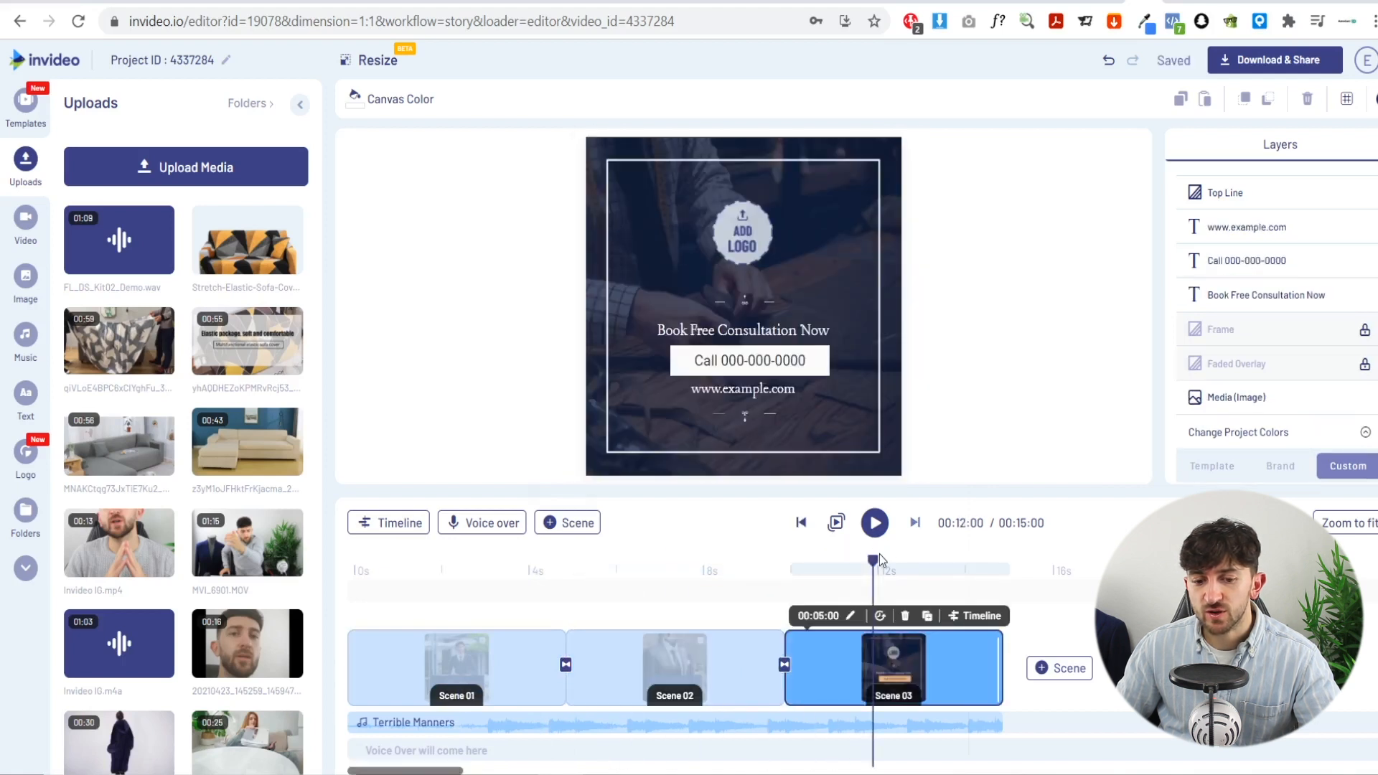
pyautogui.scroll(-1, 1284, 439)
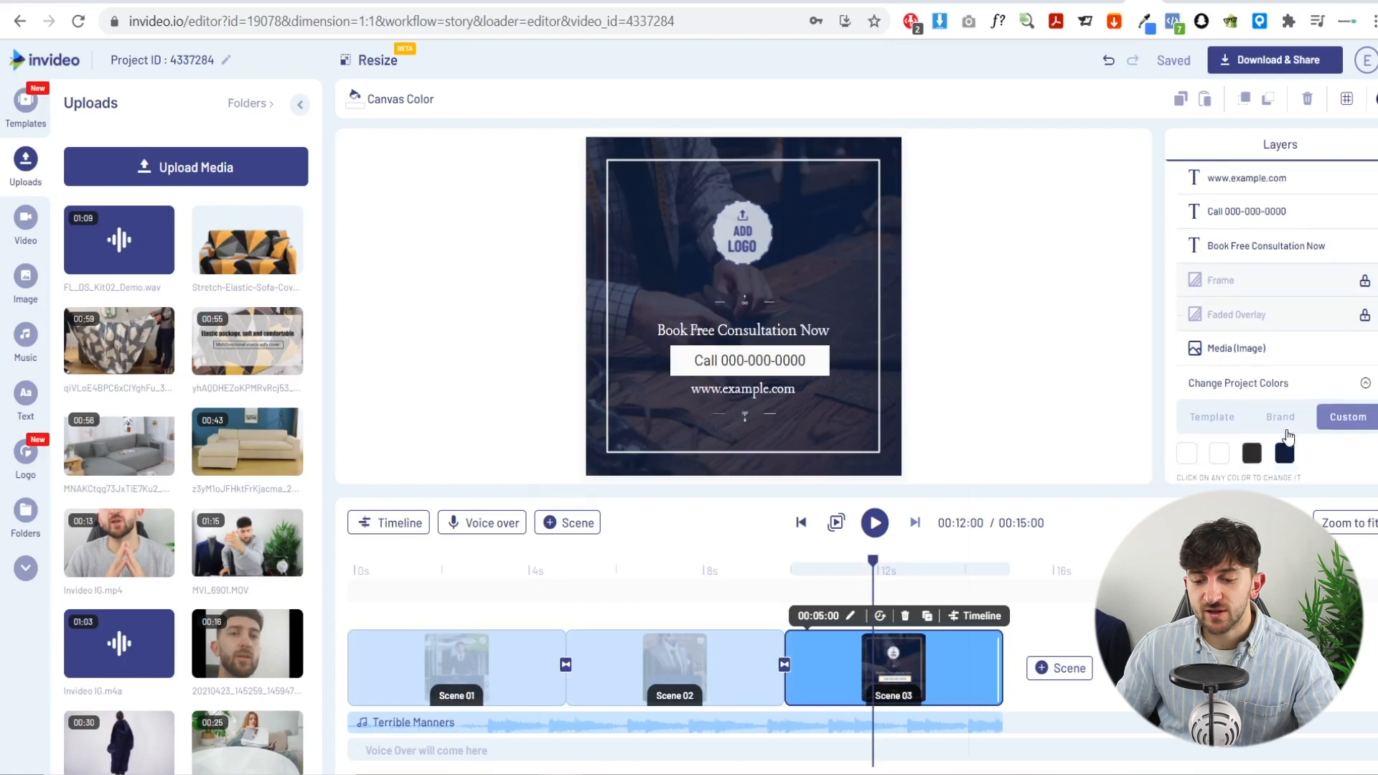
pyautogui.click(1223, 432)
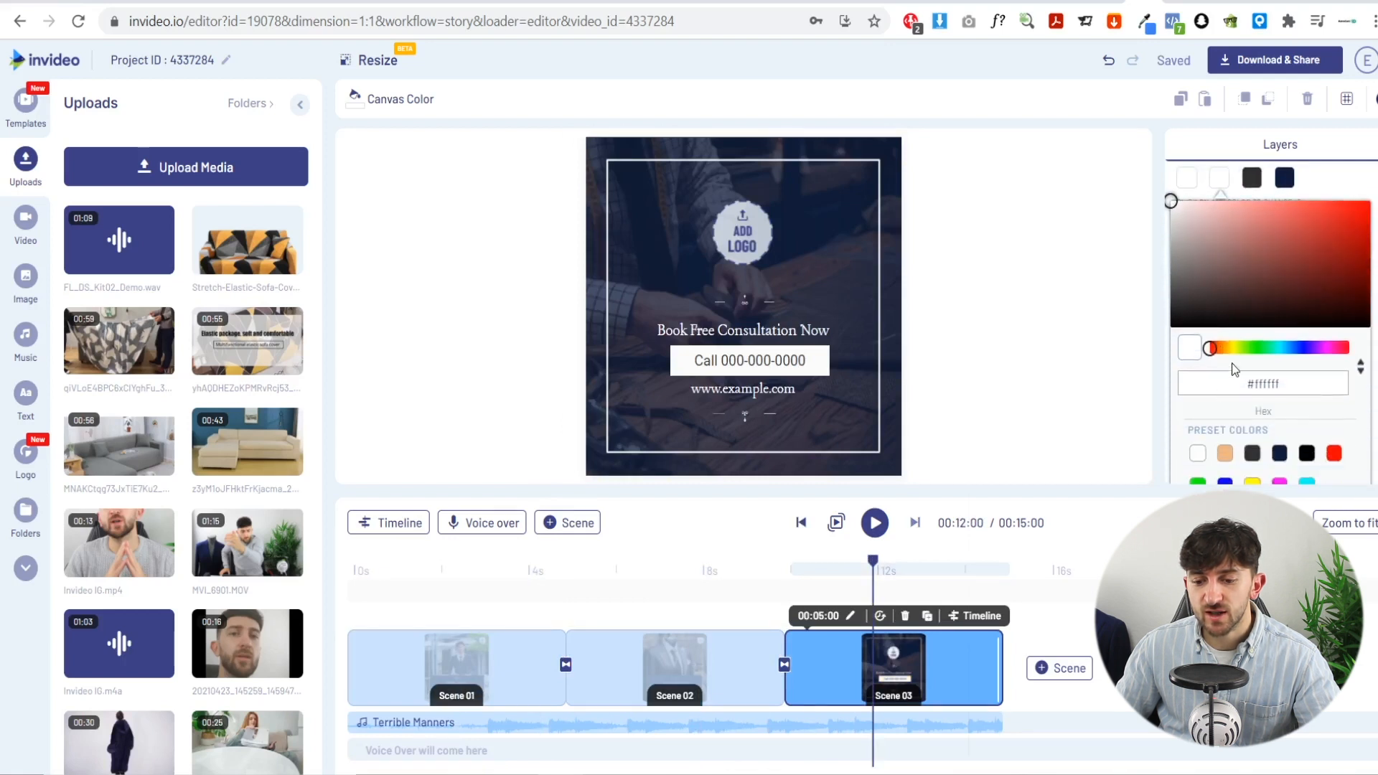
pyautogui.moveTo(1216, 354); pyautogui.dragTo(1230, 350)
pyautogui.click(1229, 455)
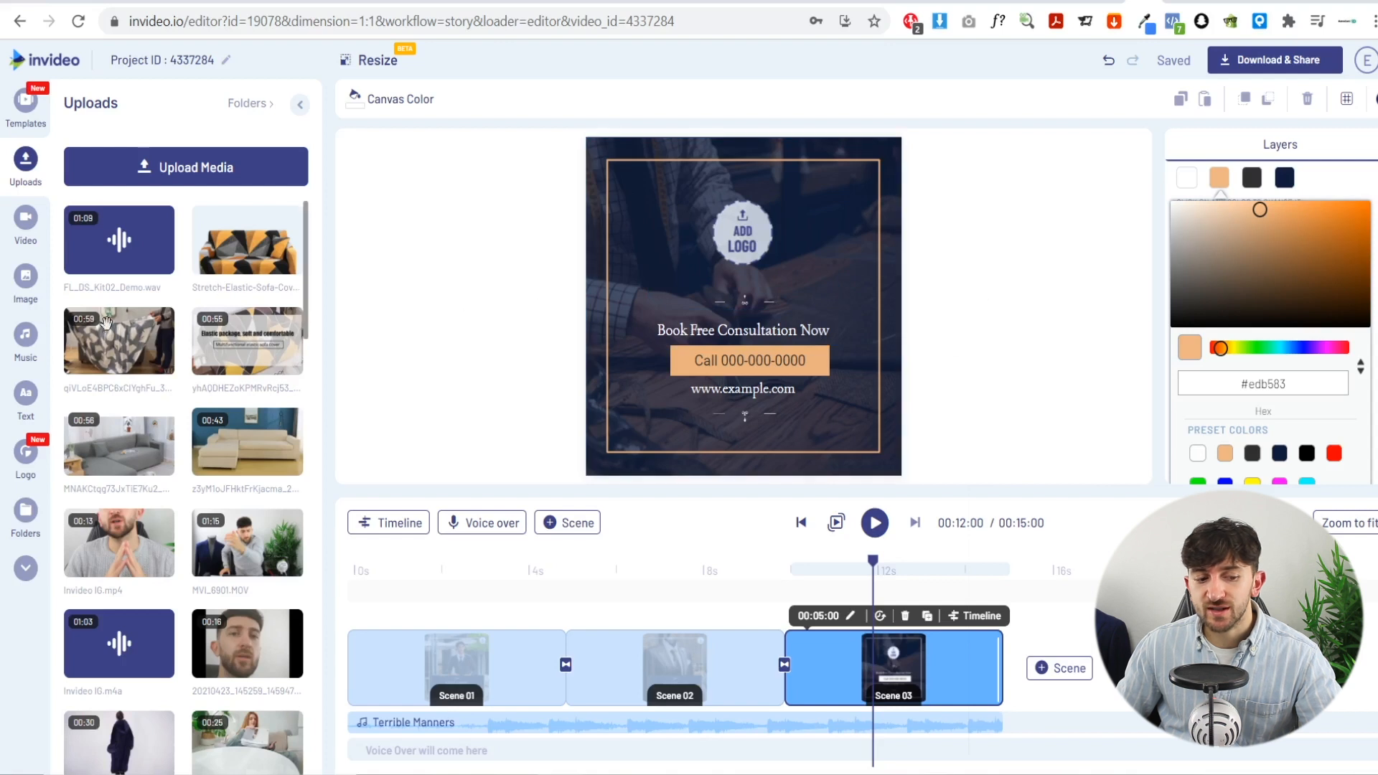
# Add the Finley Brice logo to all scenes, then enlarge it on Scene 03 and center it above the consultation text
pyautogui.click(27, 455)
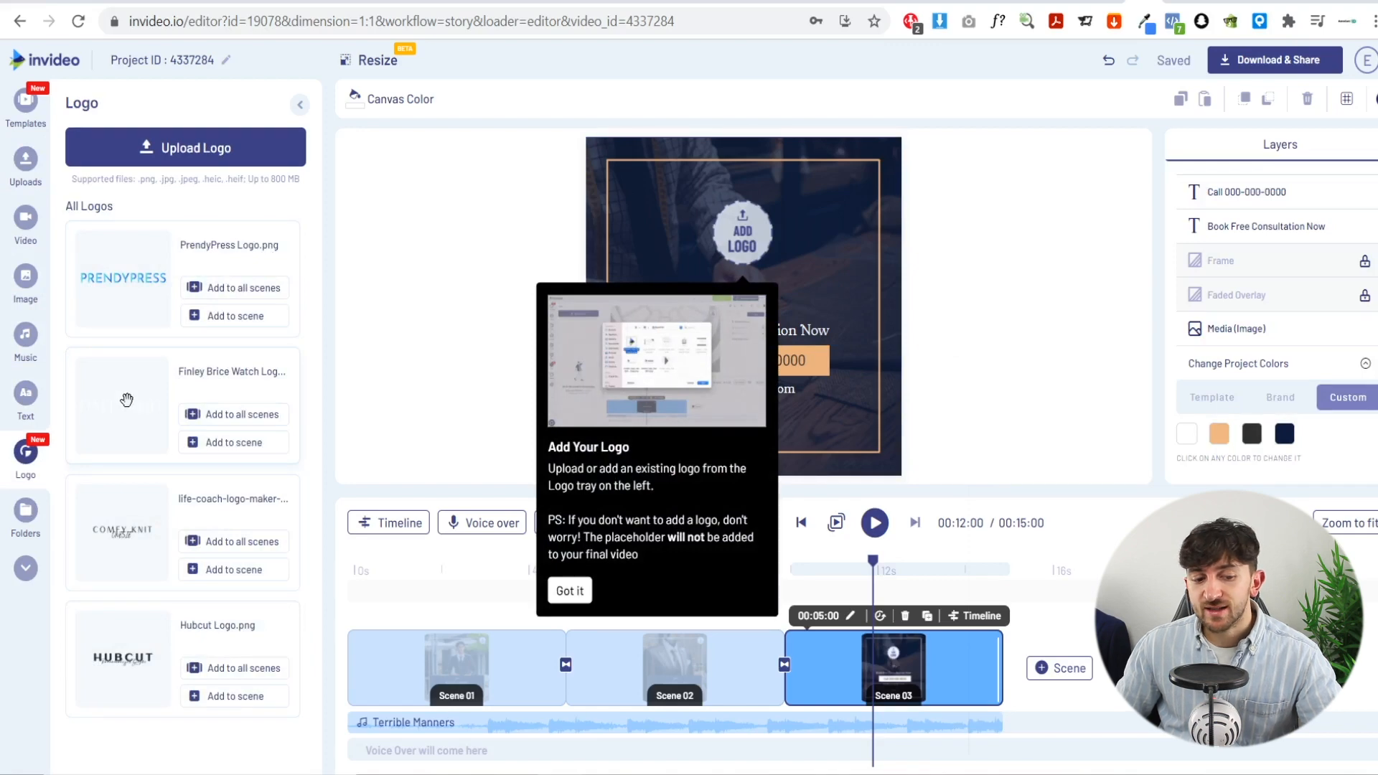
pyautogui.click(194, 416)
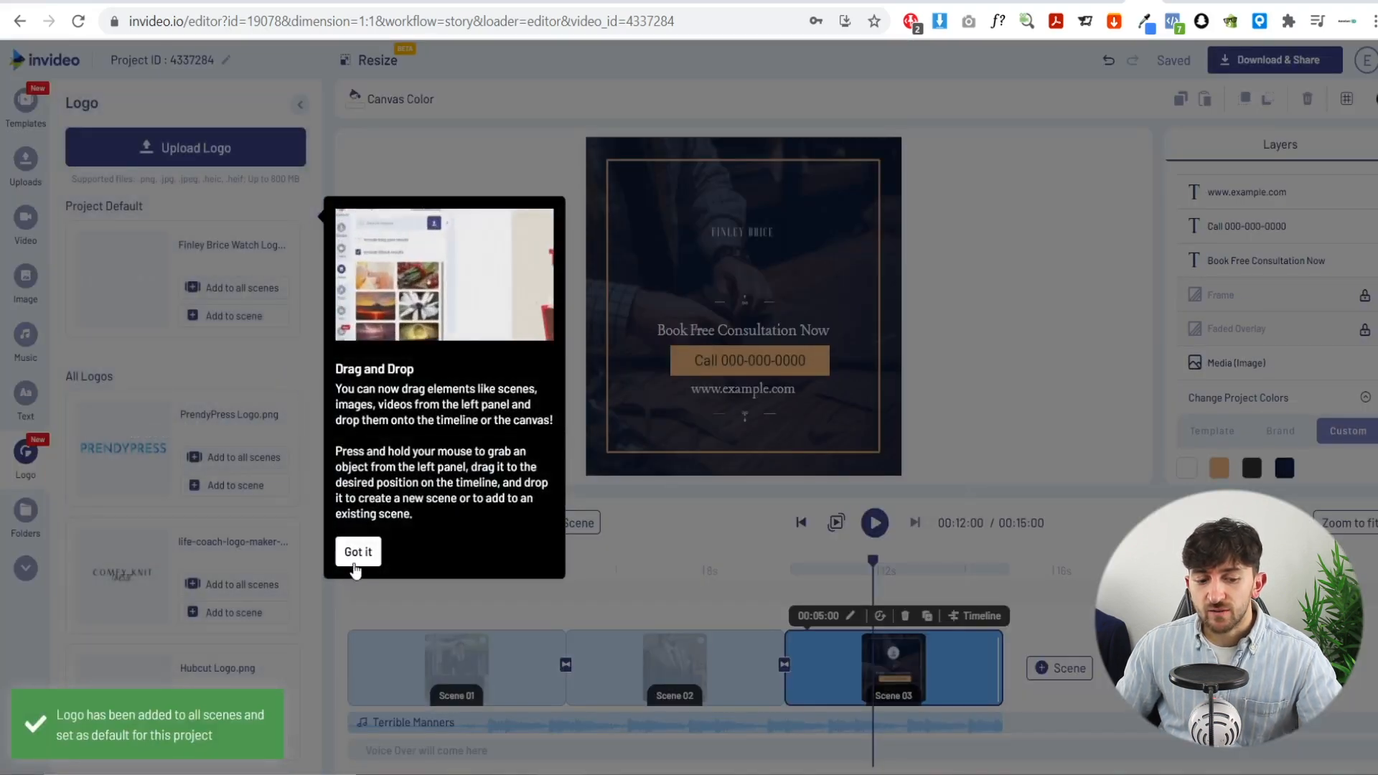
pyautogui.click(357, 546)
pyautogui.click(715, 264)
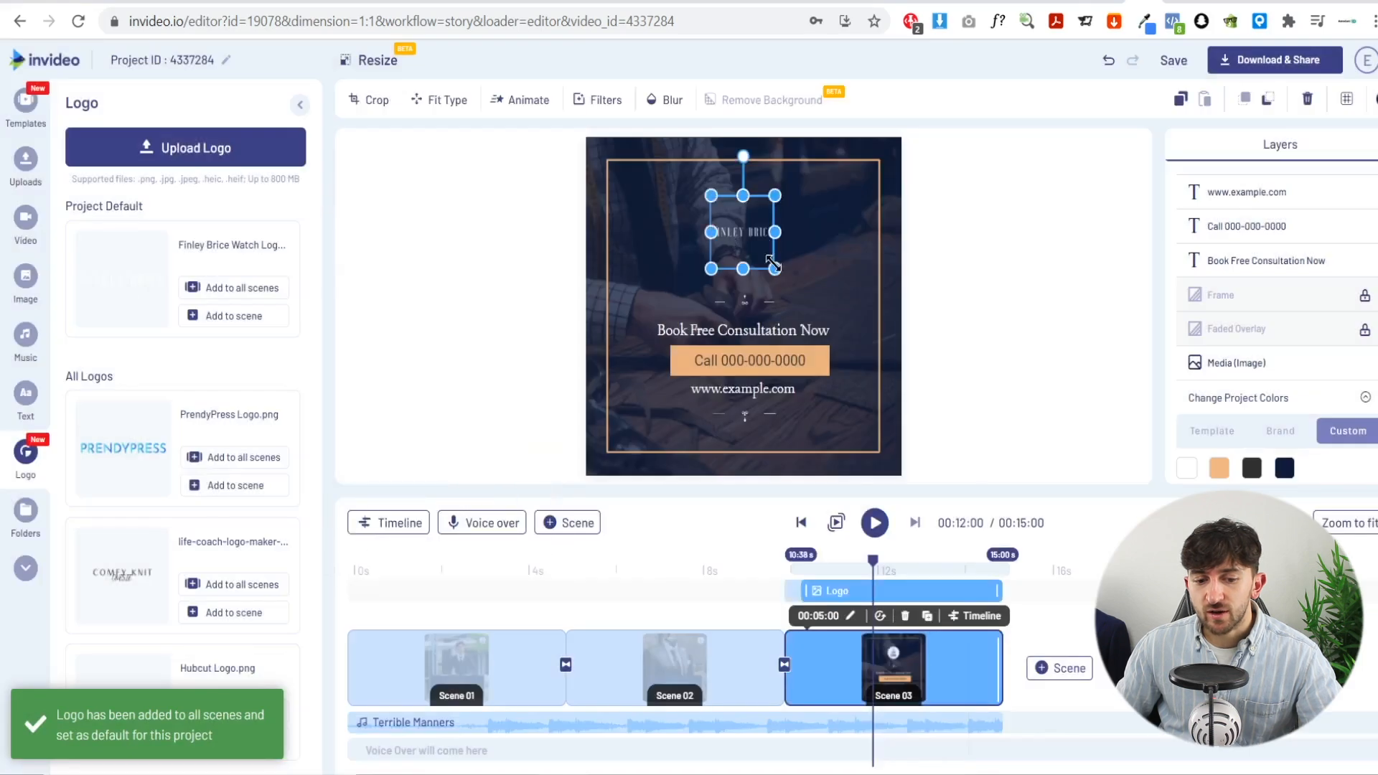
pyautogui.moveTo(767, 289); pyautogui.dragTo(923, 437)
pyautogui.moveTo(841, 321); pyautogui.dragTo(769, 277)
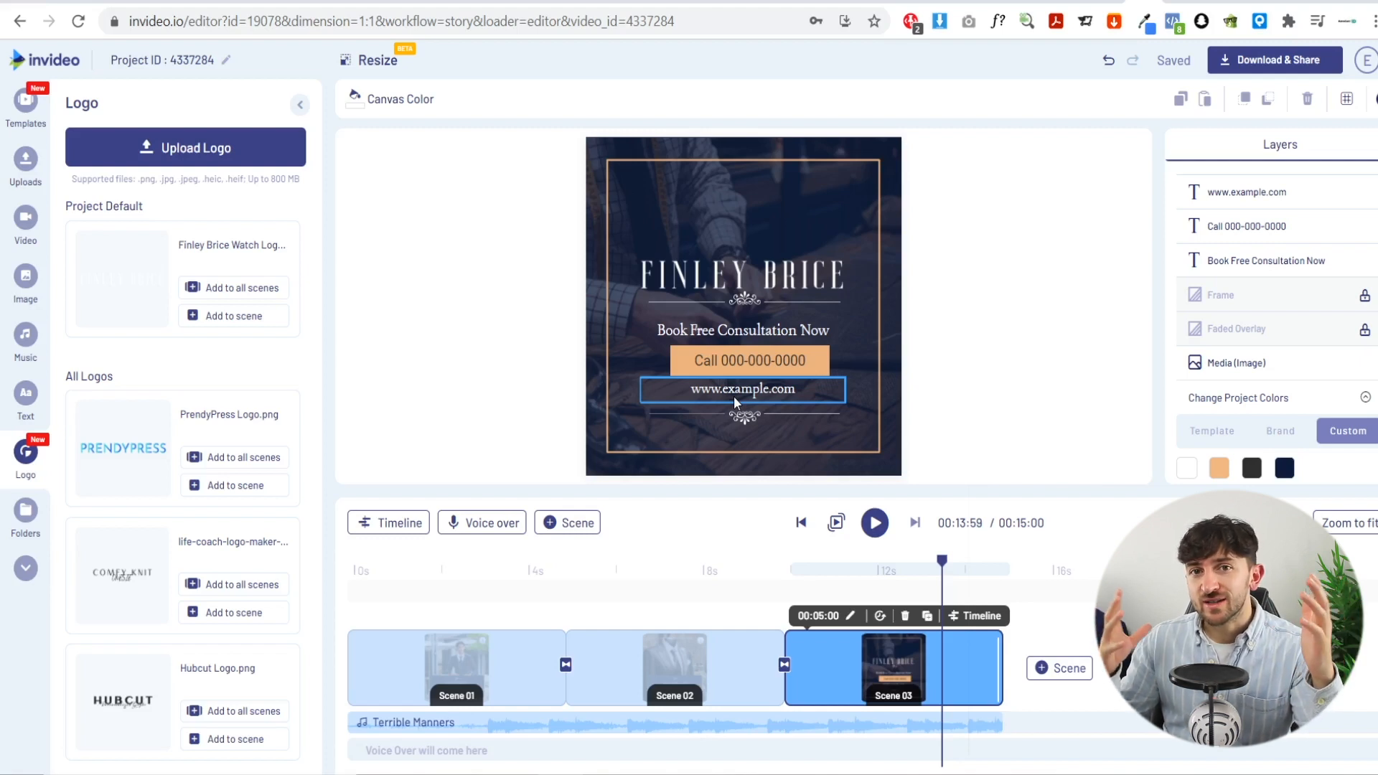
# Review Scene 01 and Scene 02 along the timeline
pyautogui.click(455, 568)
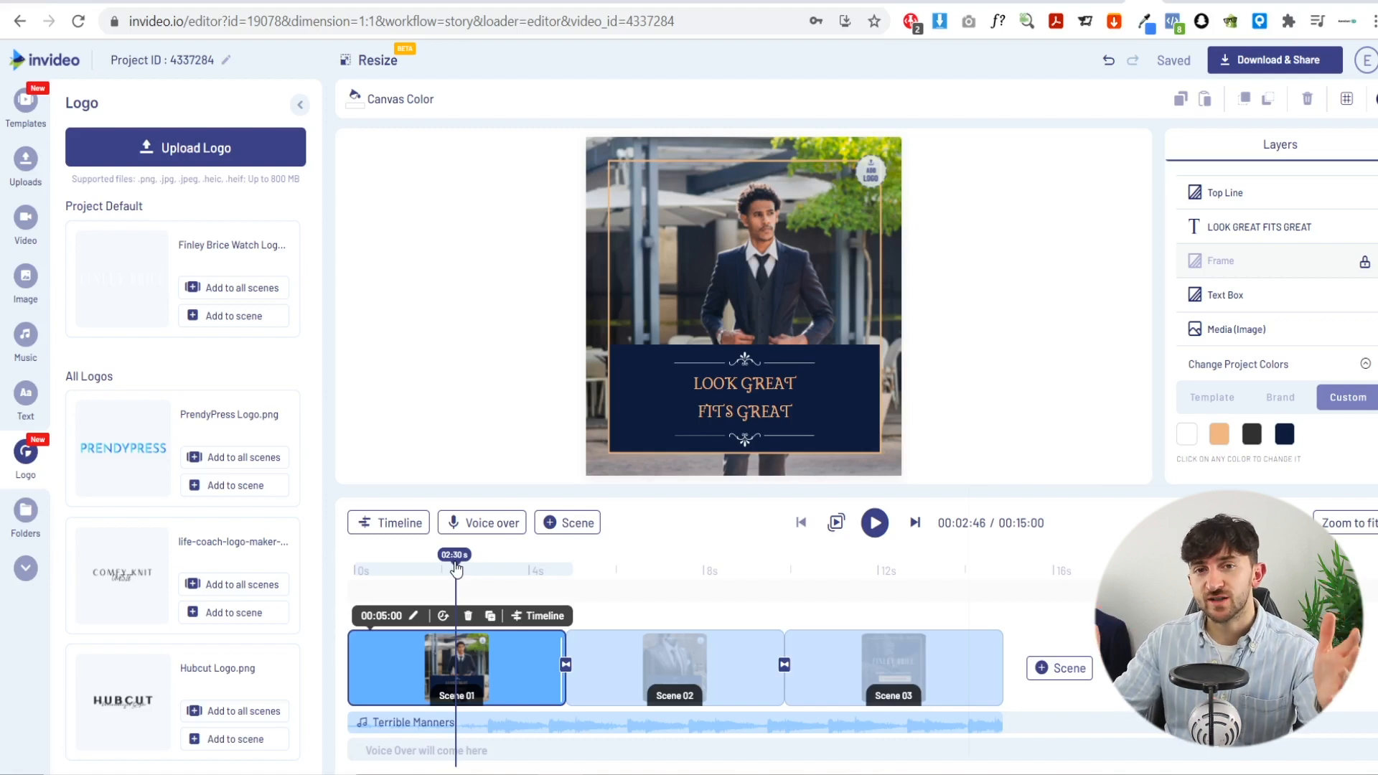
pyautogui.moveTo(456, 569); pyautogui.dragTo(671, 576)
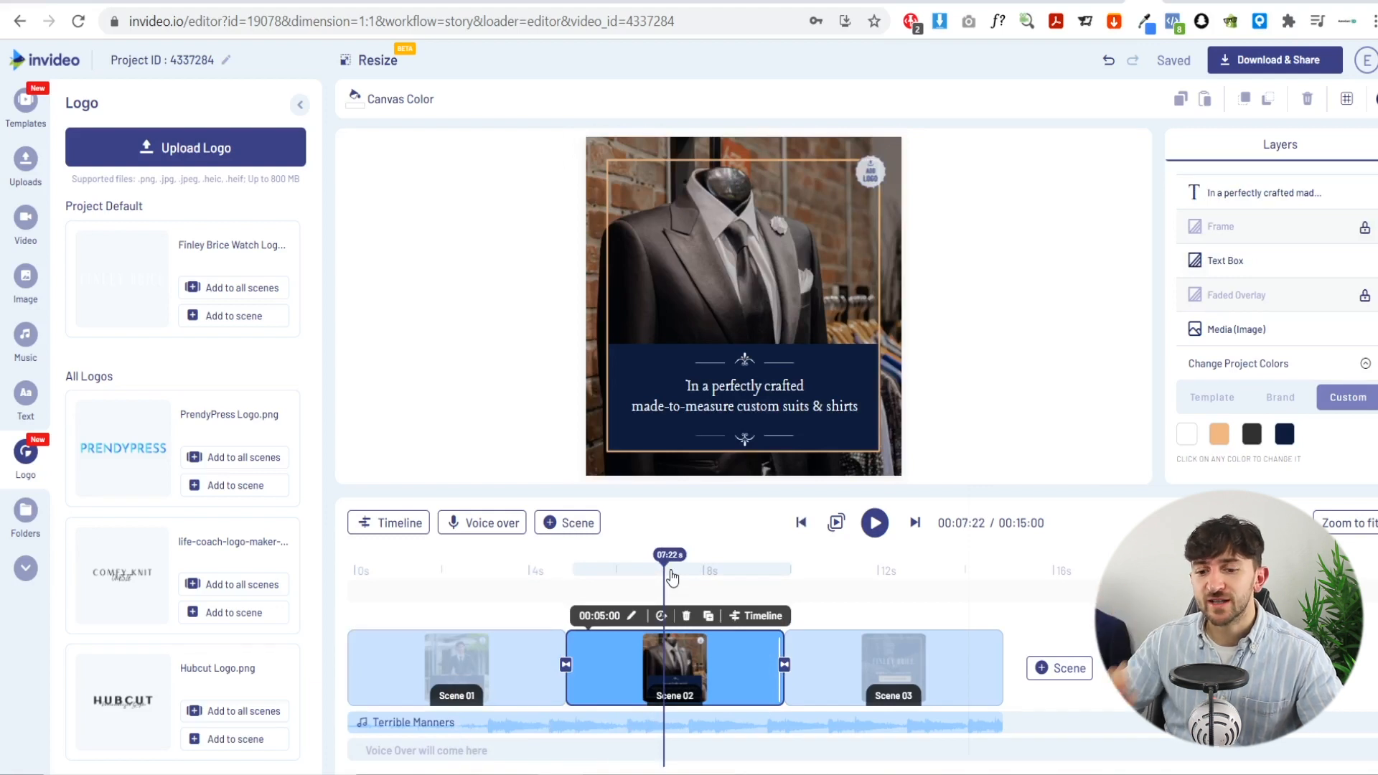
# Open the video project's export options, switch to Facebook Ads Manager and upload today's downloaded InVideo MP4 as the ad's video
pyautogui.click(1260, 71)
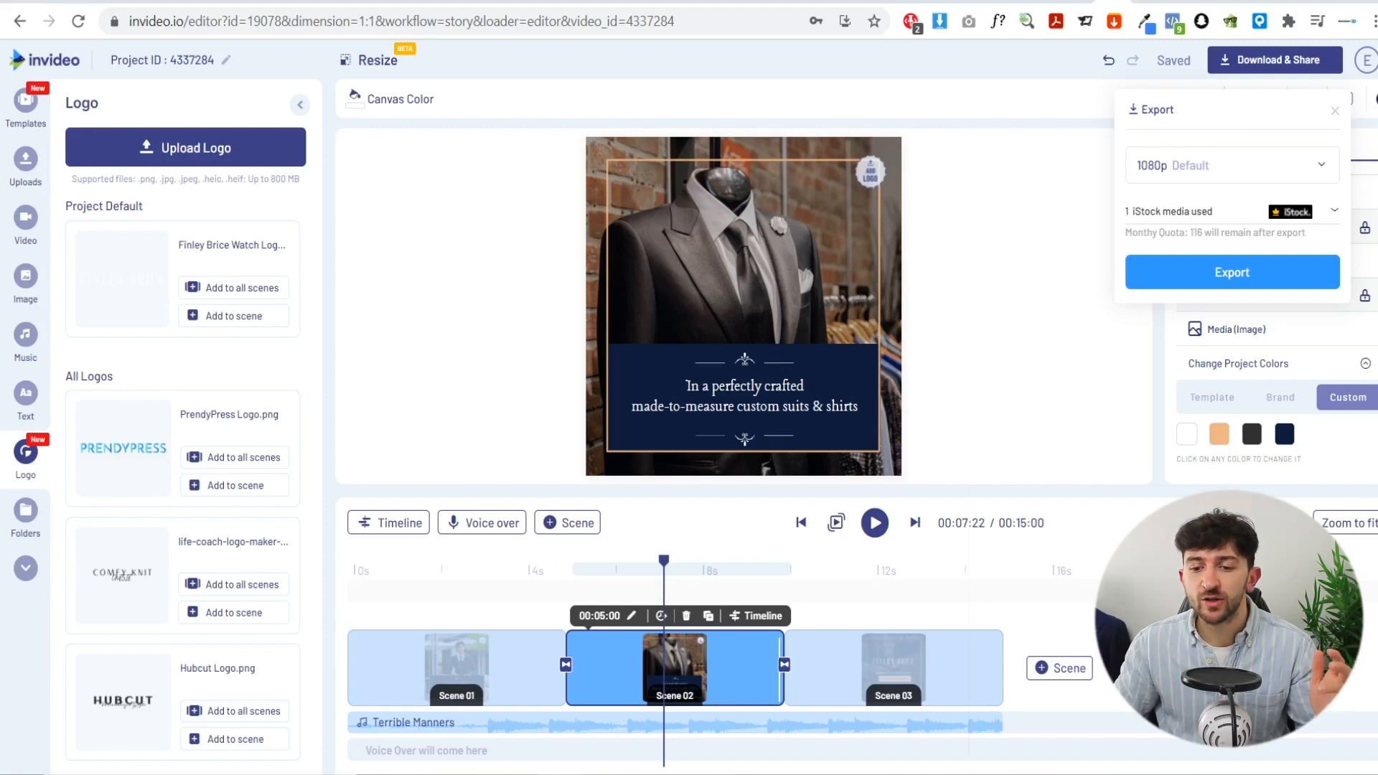
pyautogui.click(1046, 4)
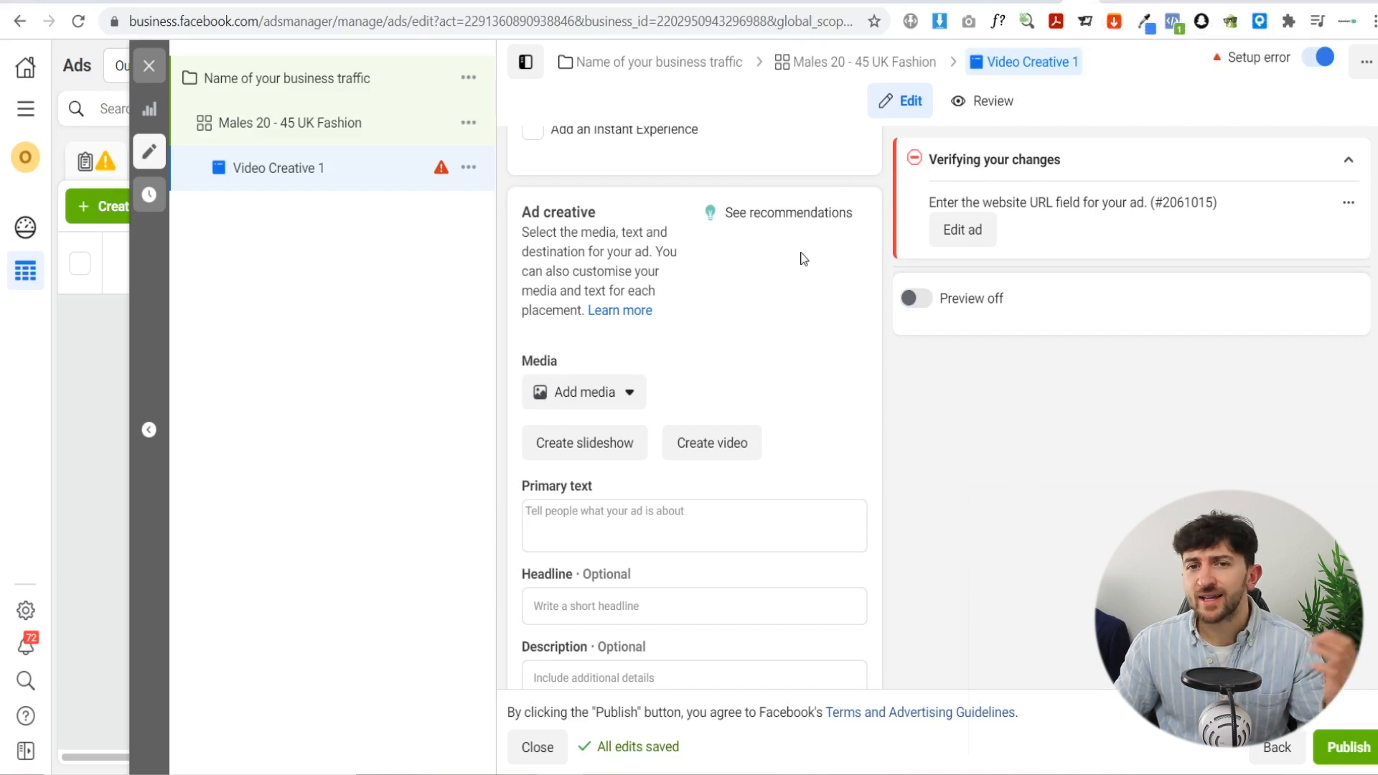
pyautogui.click(609, 394)
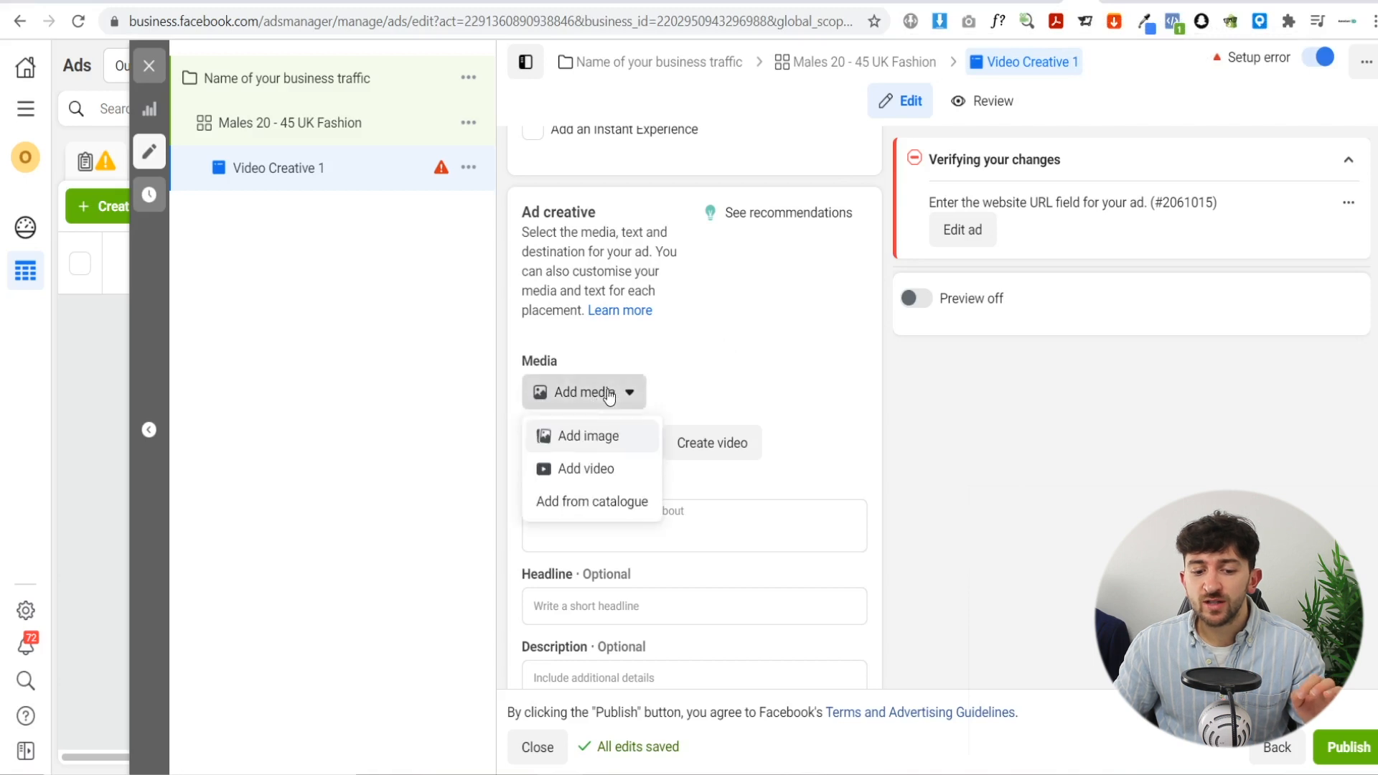
pyautogui.click(605, 470)
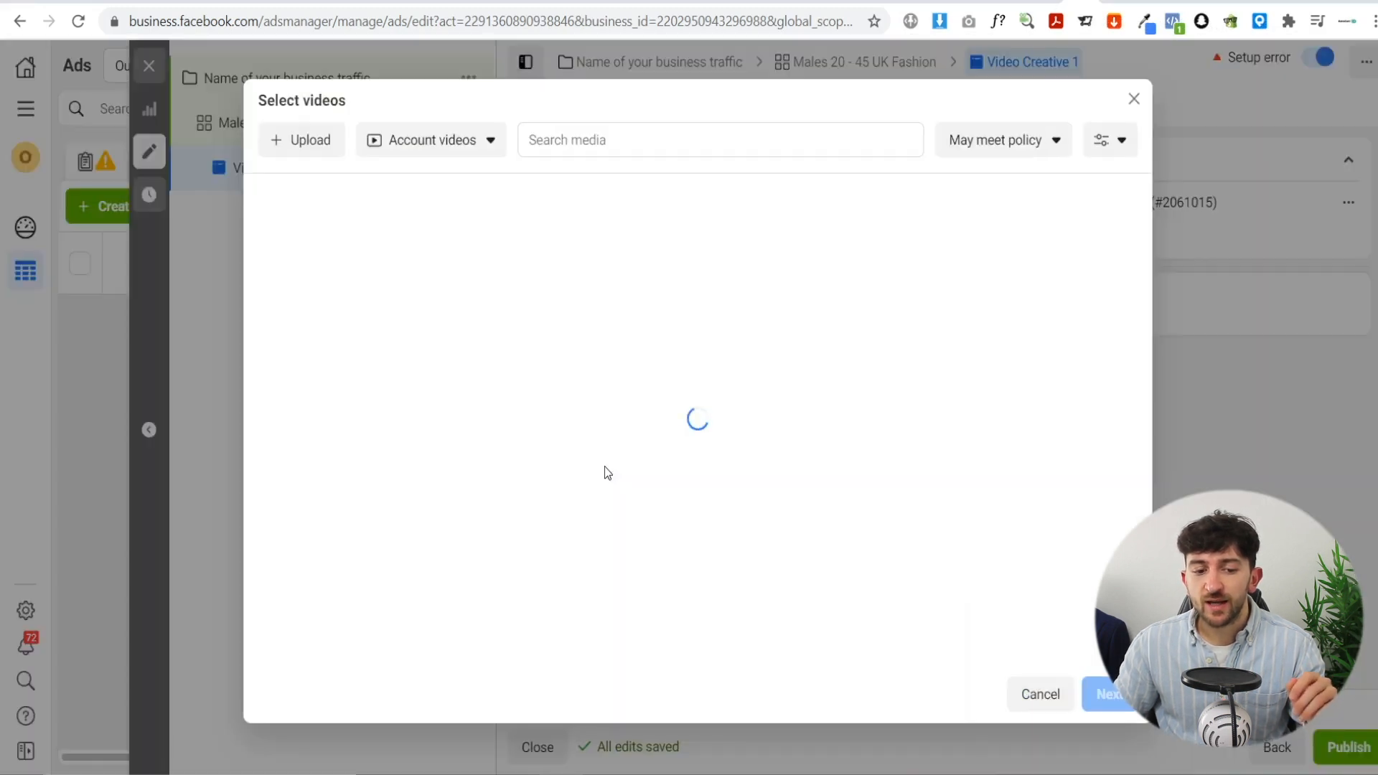
pyautogui.click(322, 145)
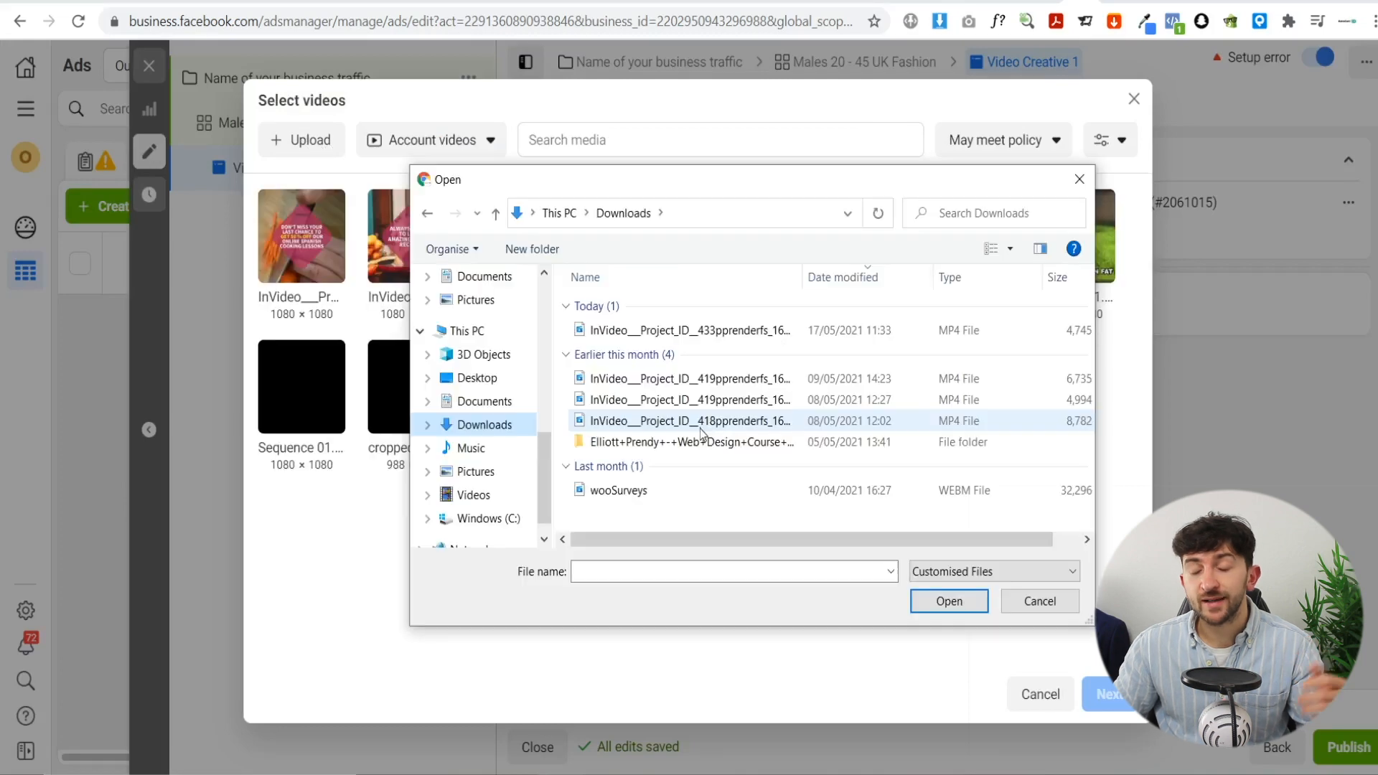
pyautogui.click(663, 329)
pyautogui.click(962, 605)
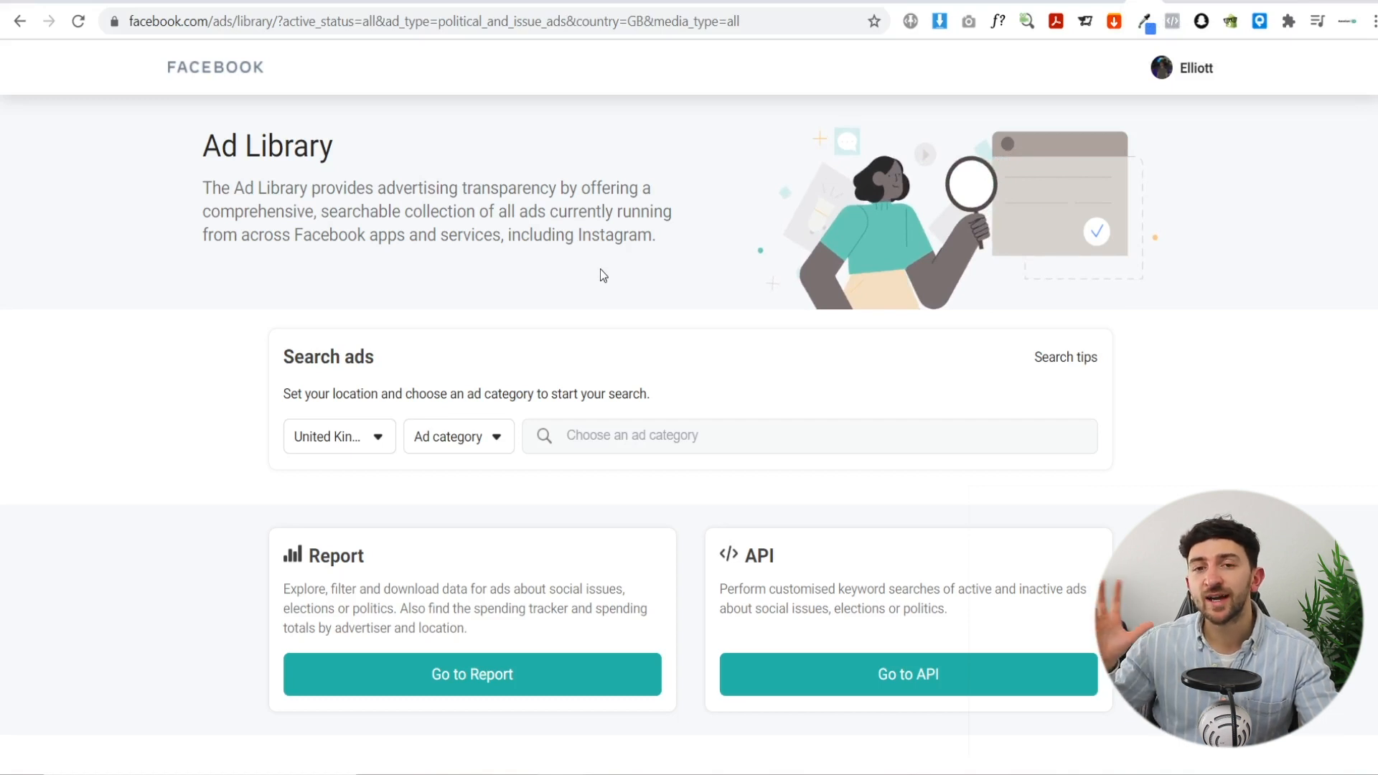
# Switch to the Facebook Ad Library and search all United Kingdom ads for "tailor"
pyautogui.scroll(-1, 600, 269)
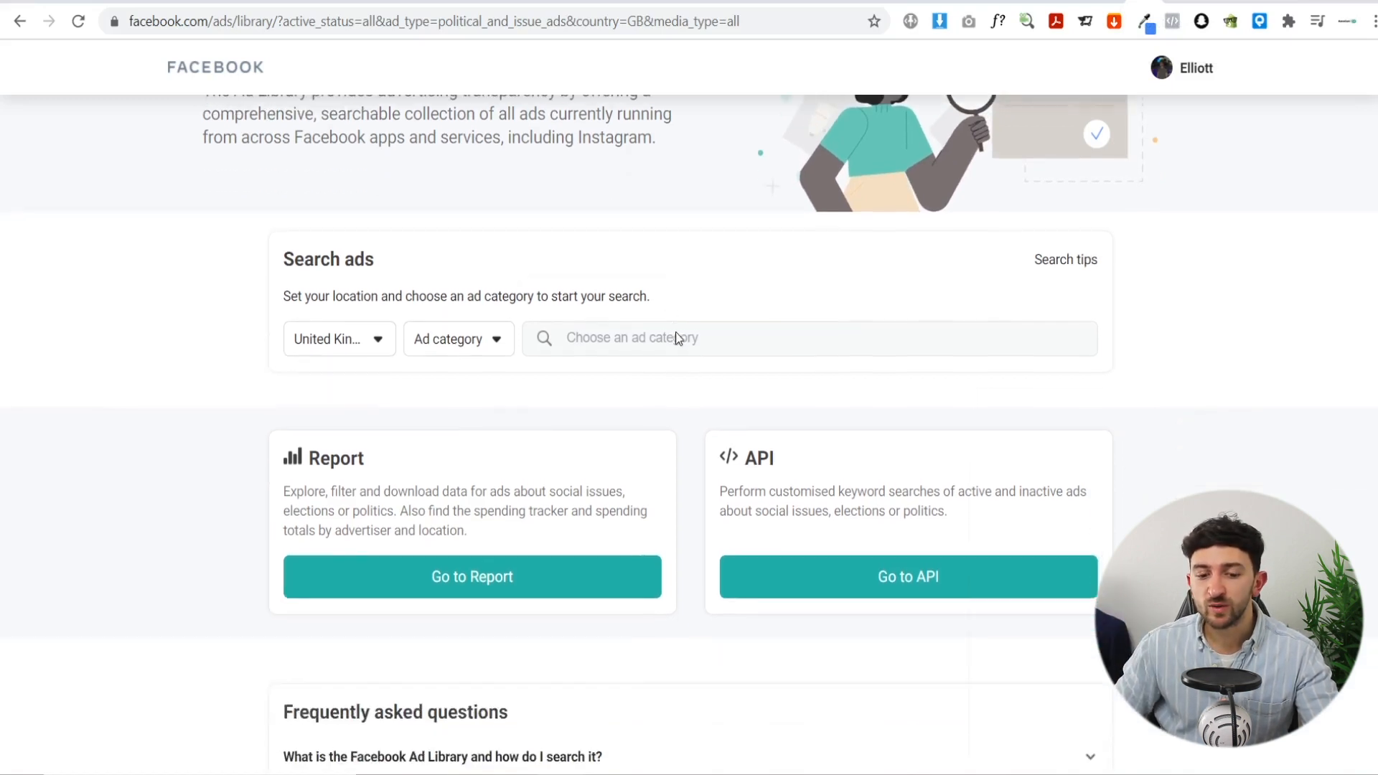
pyautogui.click(654, 338)
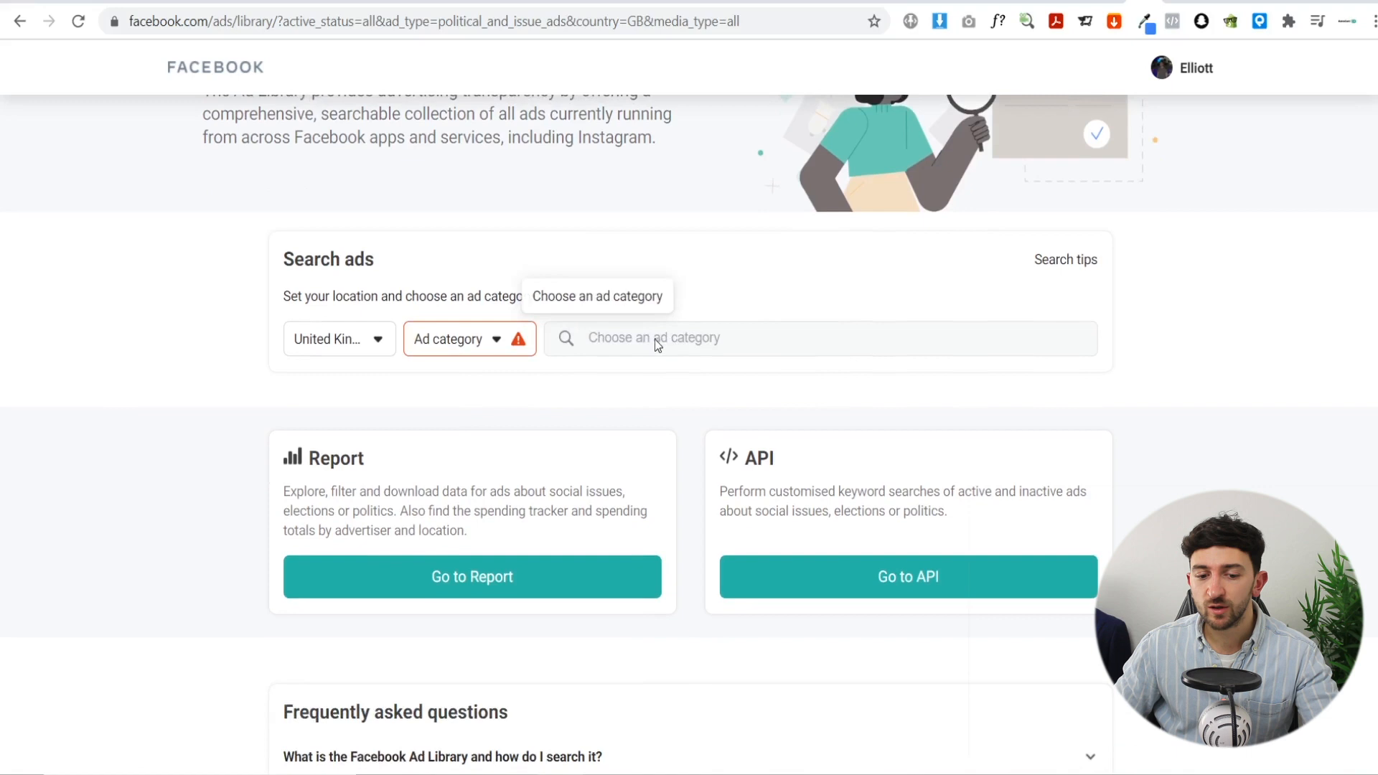
pyautogui.click(467, 339)
pyautogui.click(541, 430)
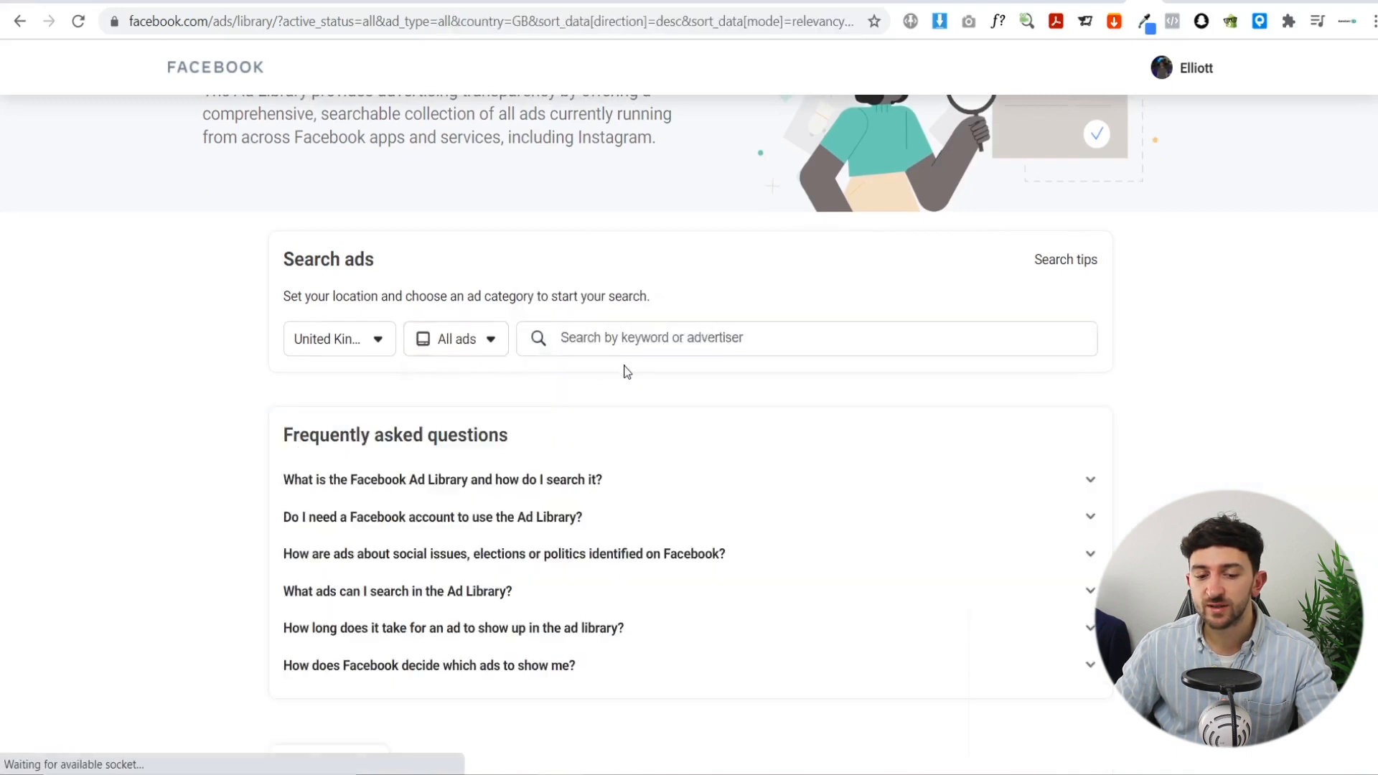
pyautogui.click(631, 339)
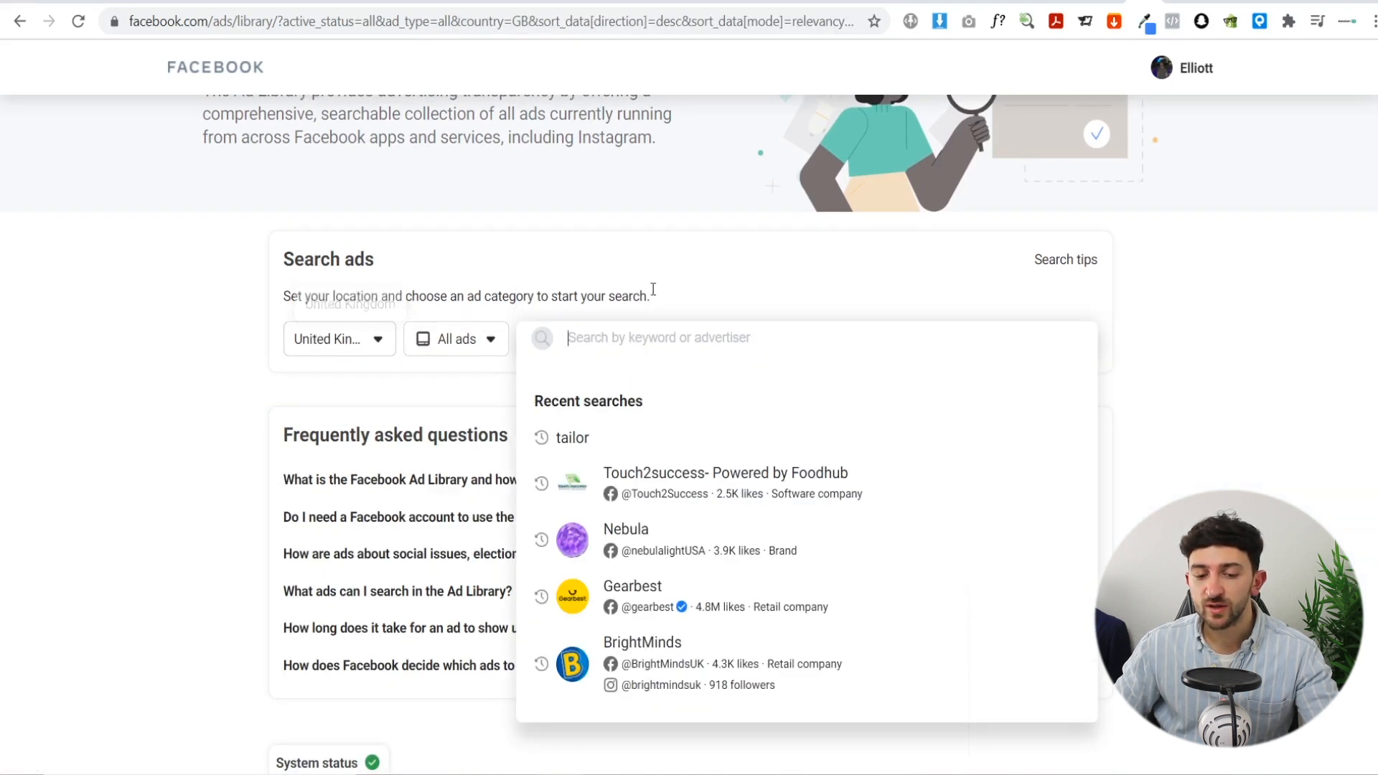
pyautogui.click(610, 434)
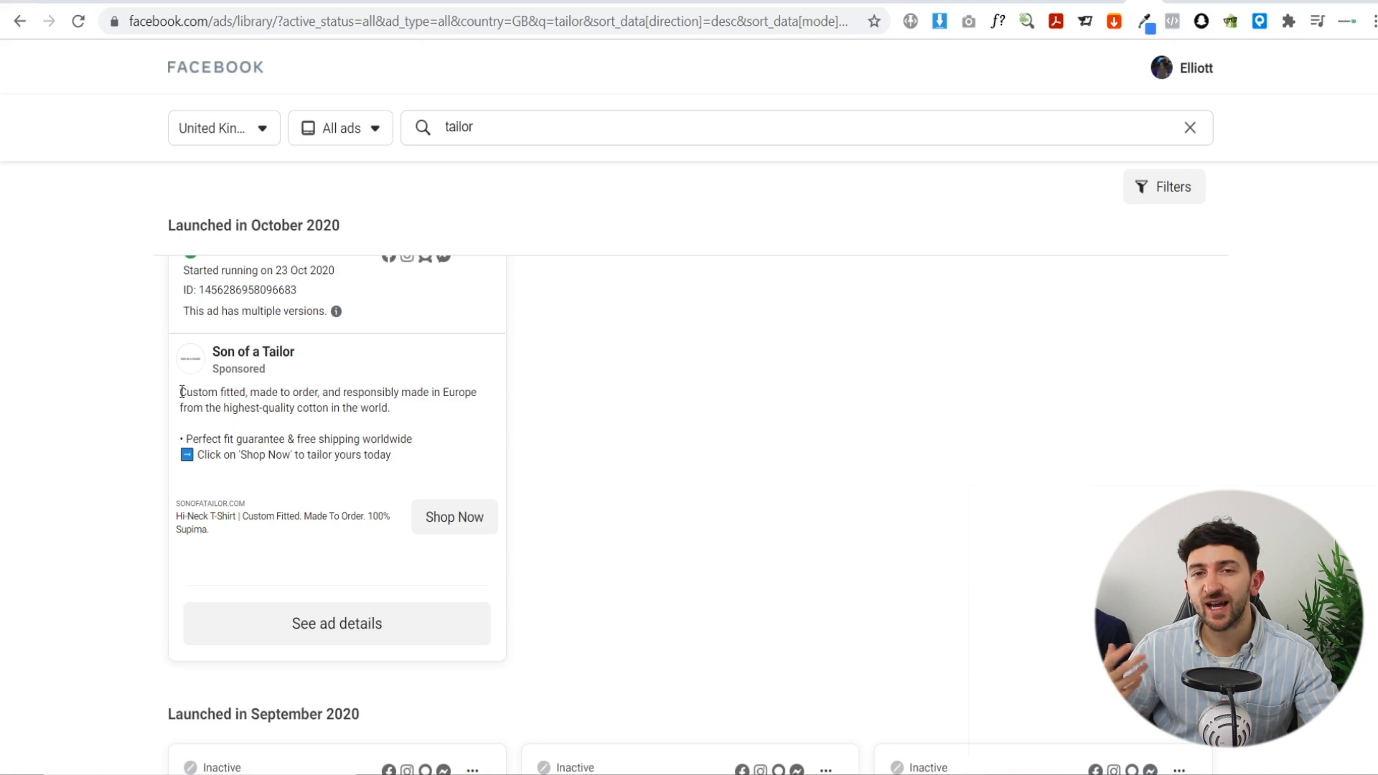
# Copy the Son of a Tailor ad's text into Video Creative 1's primary text, adapting it to wool and a suit
pyautogui.moveTo(392, 456); pyautogui.dragTo(179, 391)
pyautogui.hotkey('ctrl', 'c')
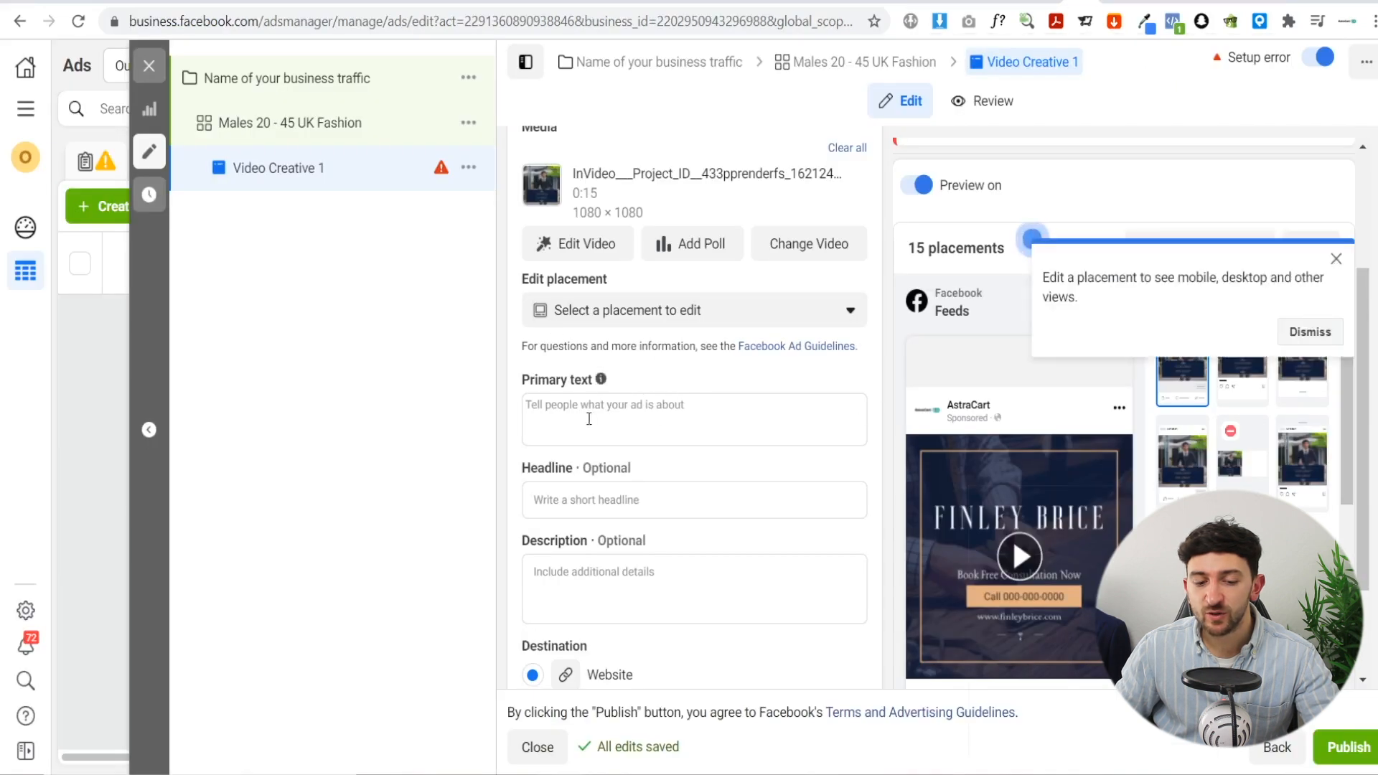
pyautogui.click(606, 420)
pyautogui.hotkey('ctrl', 'v')
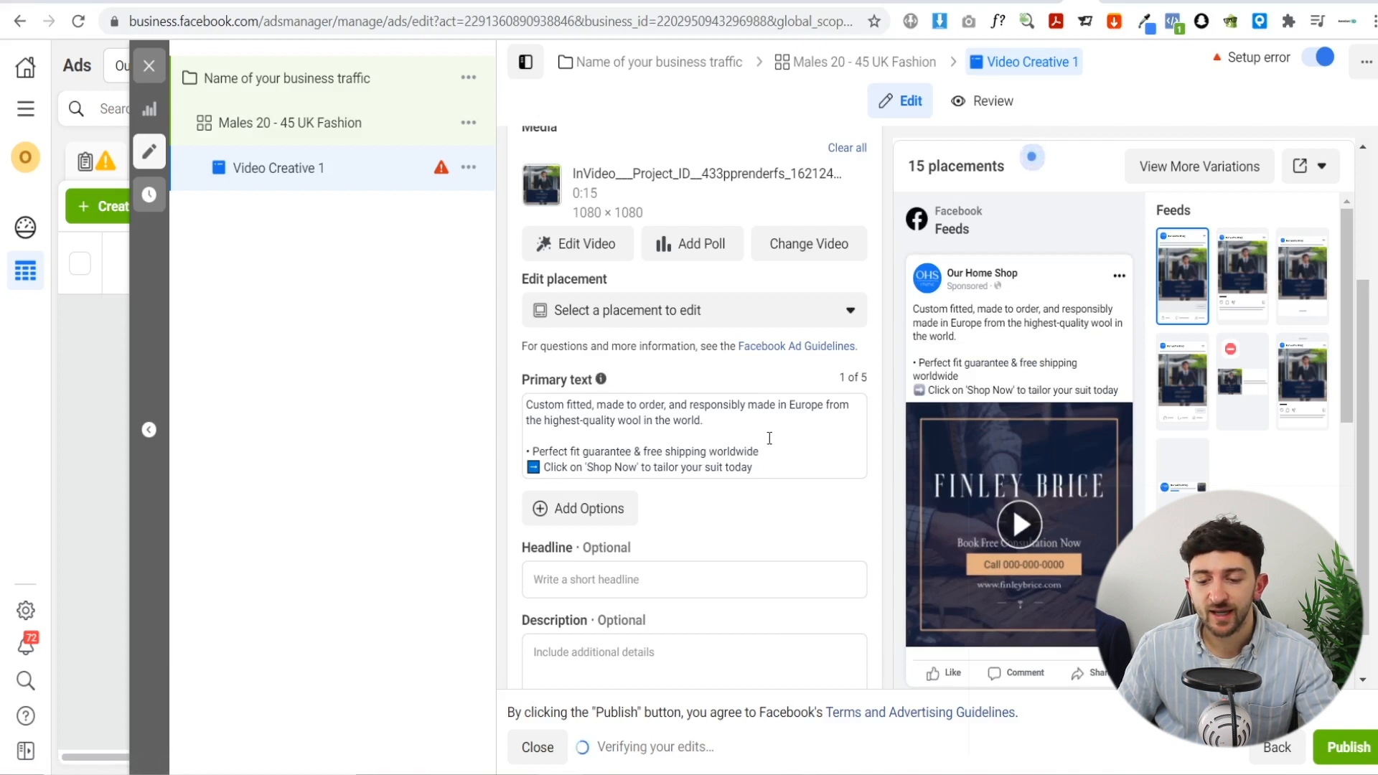
# Play the video in the ad's Facebook Feeds preview and pause it near the end
pyautogui.click(1023, 524)
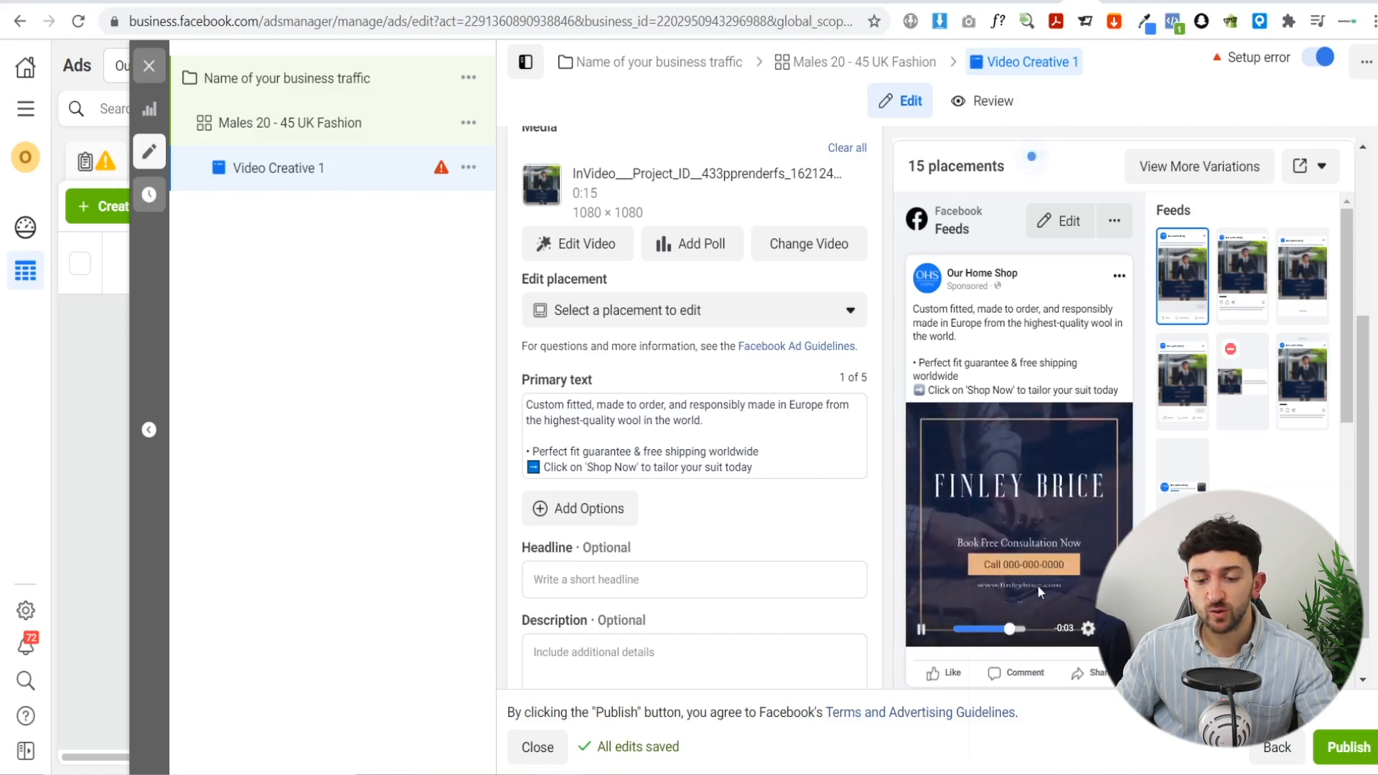
pyautogui.click(923, 581)
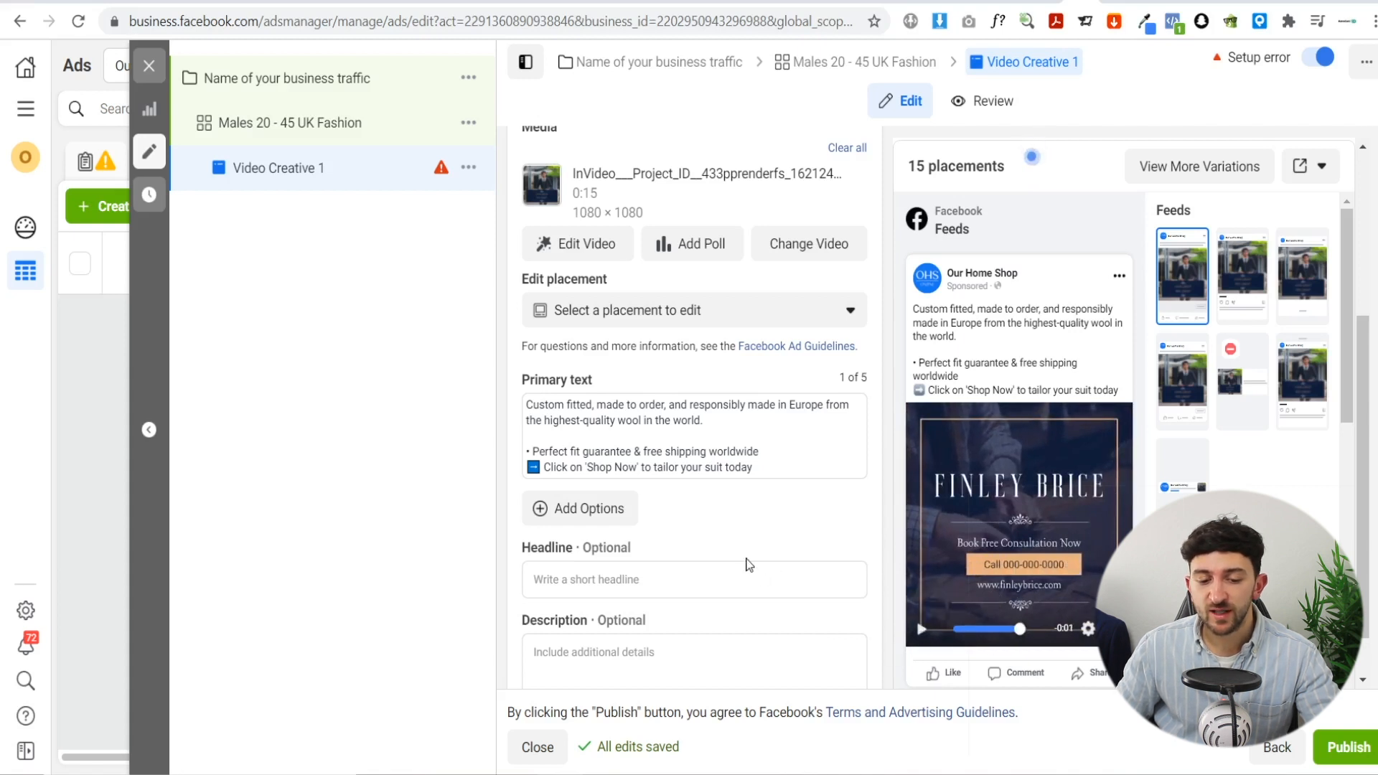
# Set the ad's headline and description to "Get Your Tailor Made Suit" and the website URL to finleybrice.com
pyautogui.scroll(-1, 744, 562)
pyautogui.moveTo(654, 521)
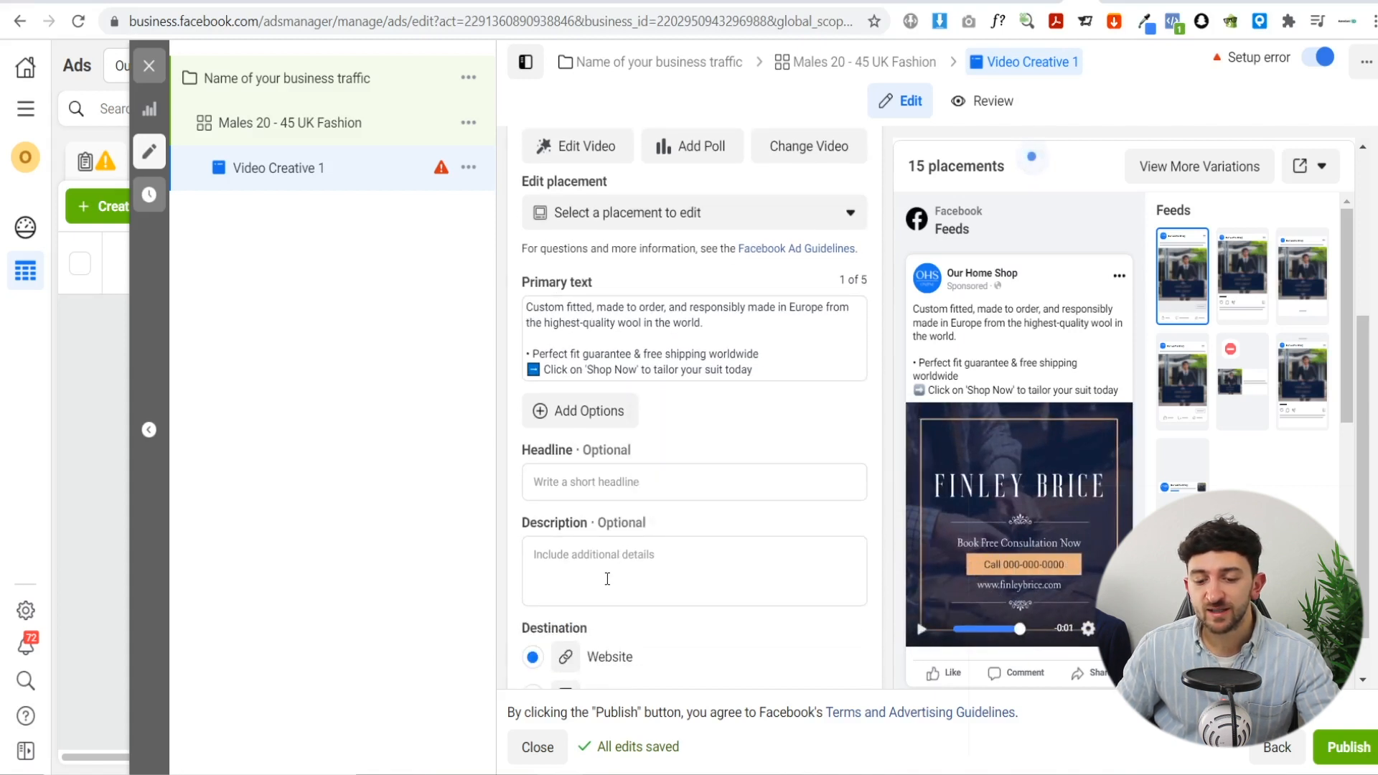
pyautogui.scroll(-1, 939, 543)
pyautogui.scroll(1, 709, 479)
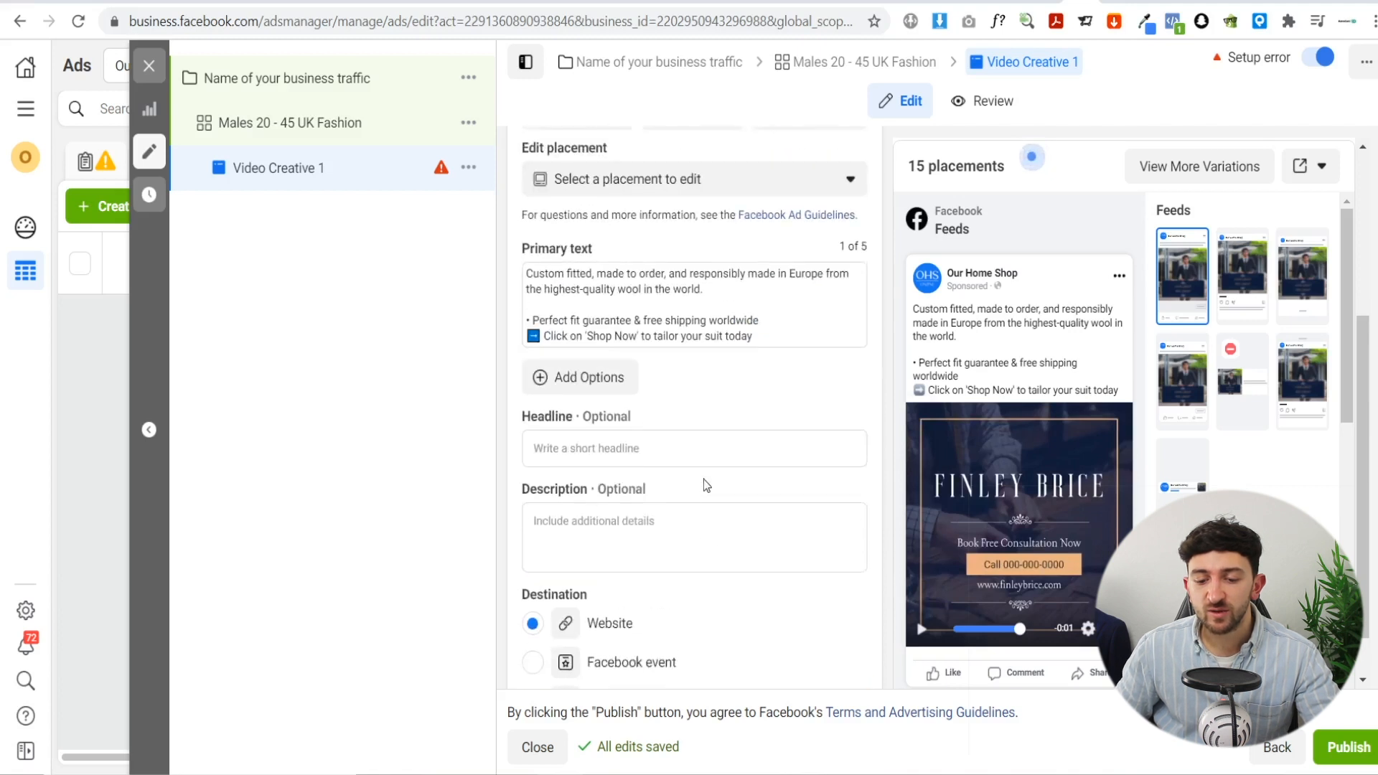
pyautogui.scroll(-1, 1349, 429)
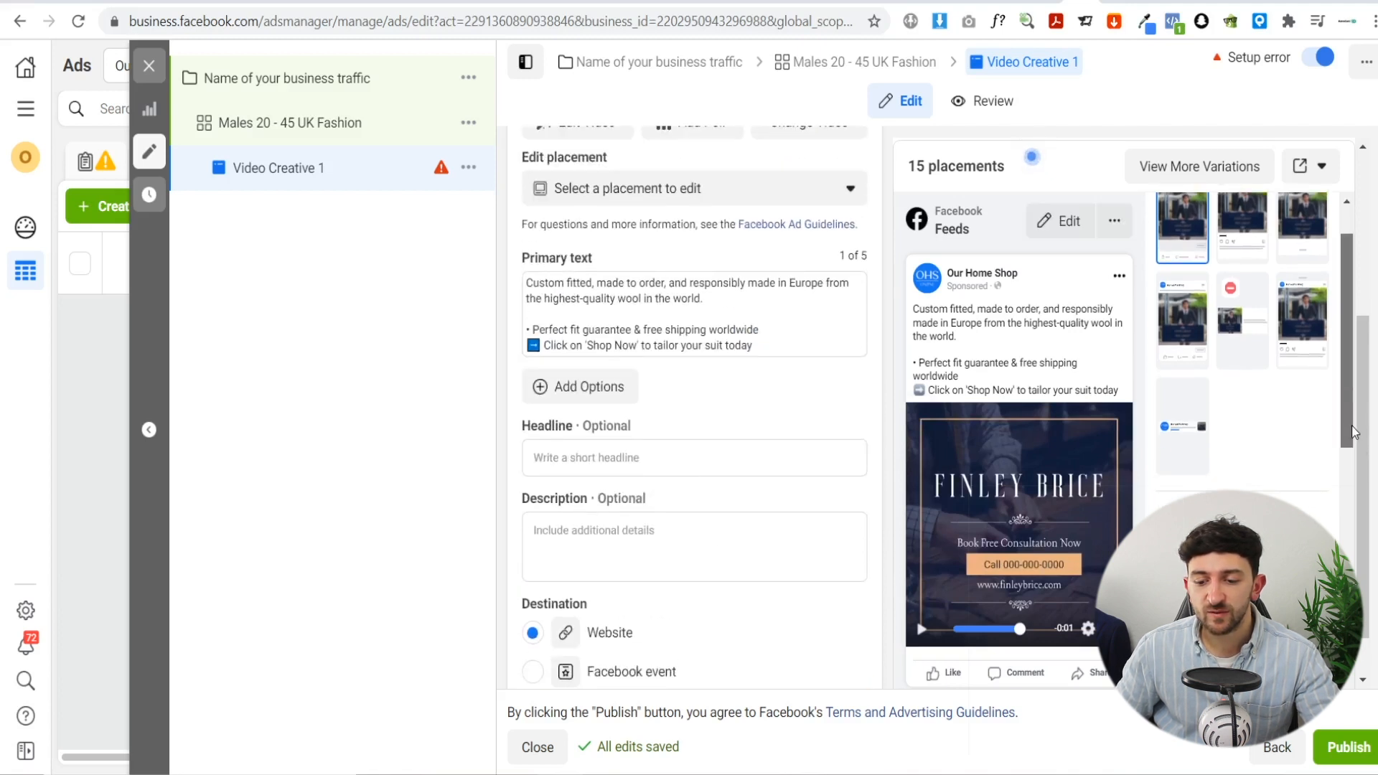
pyautogui.scroll(-1, 1367, 493)
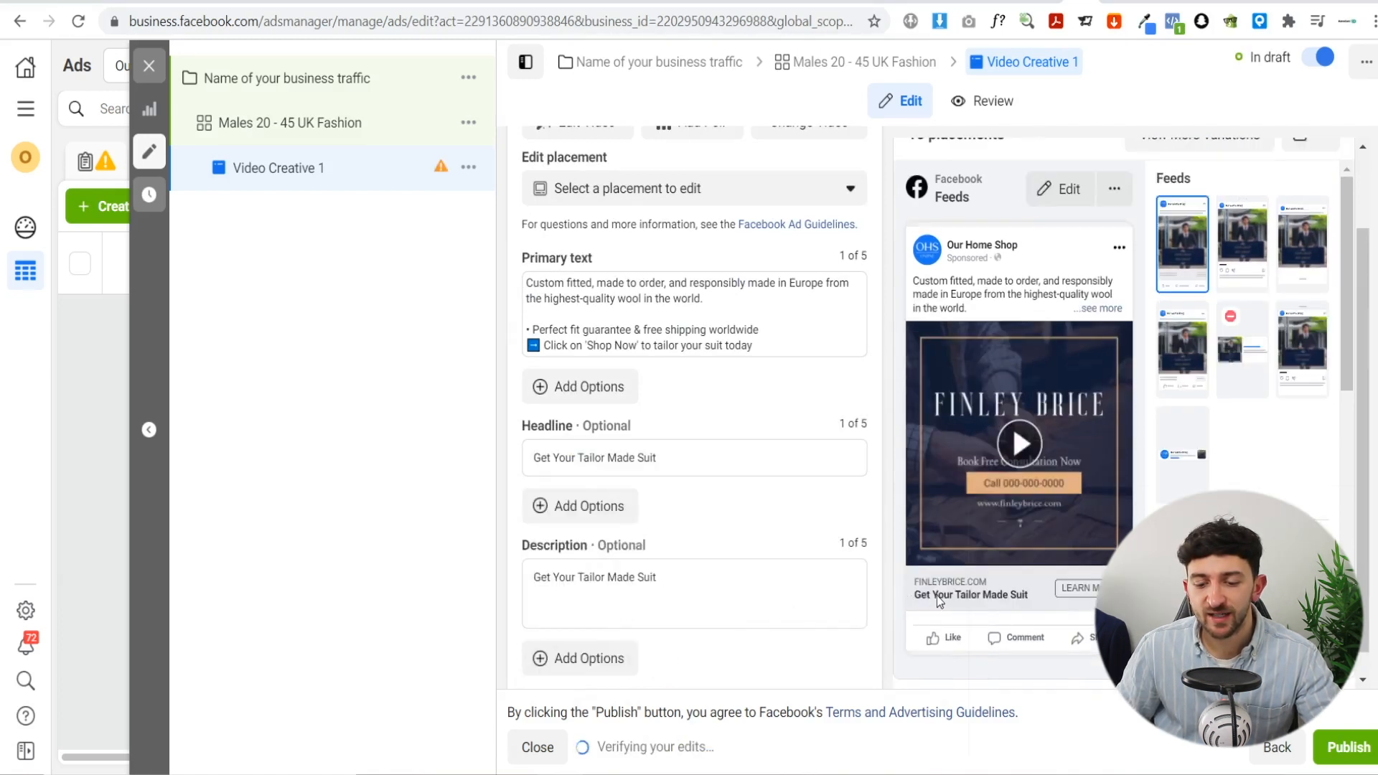
# Set the ad's call to action to Contact Us
pyautogui.scroll(-4, 743, 505)
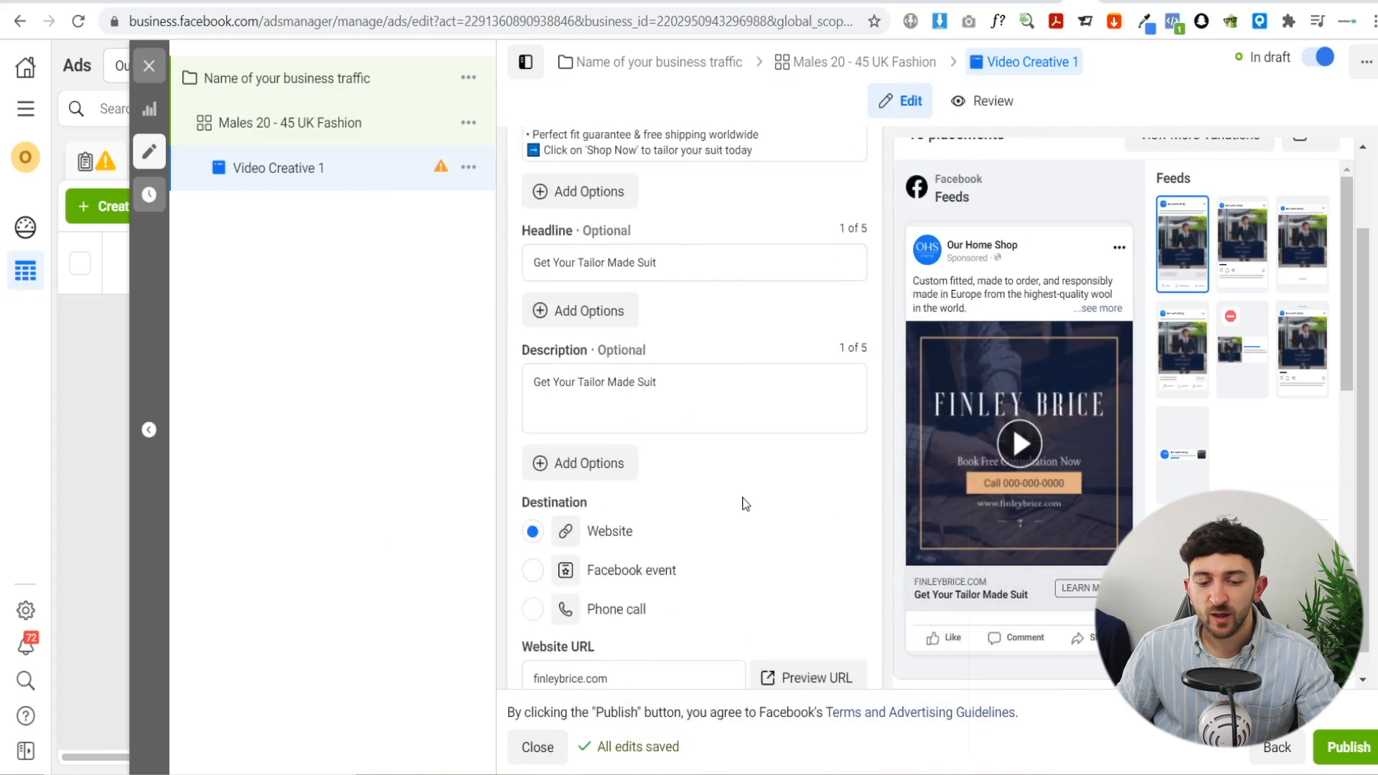
pyautogui.scroll(-1, 743, 503)
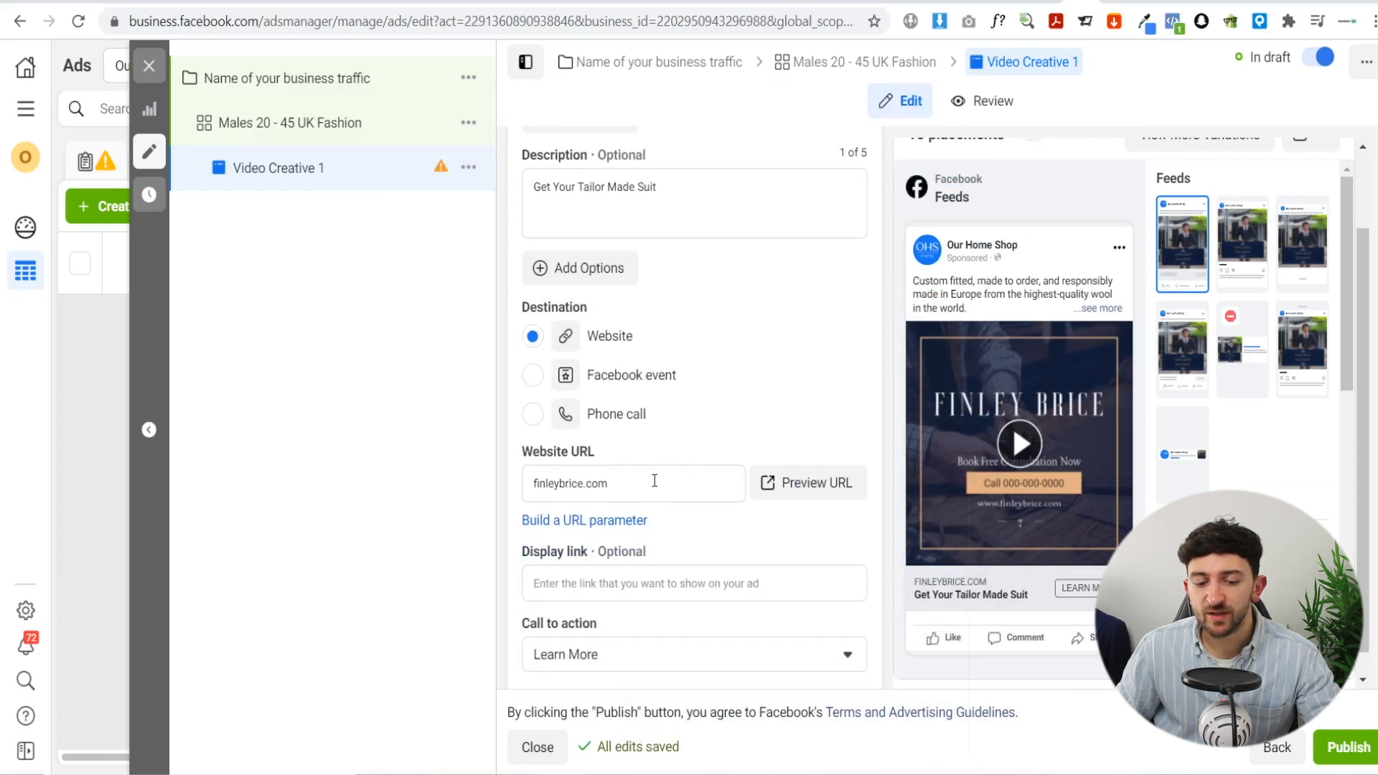
pyautogui.scroll(-1, 654, 480)
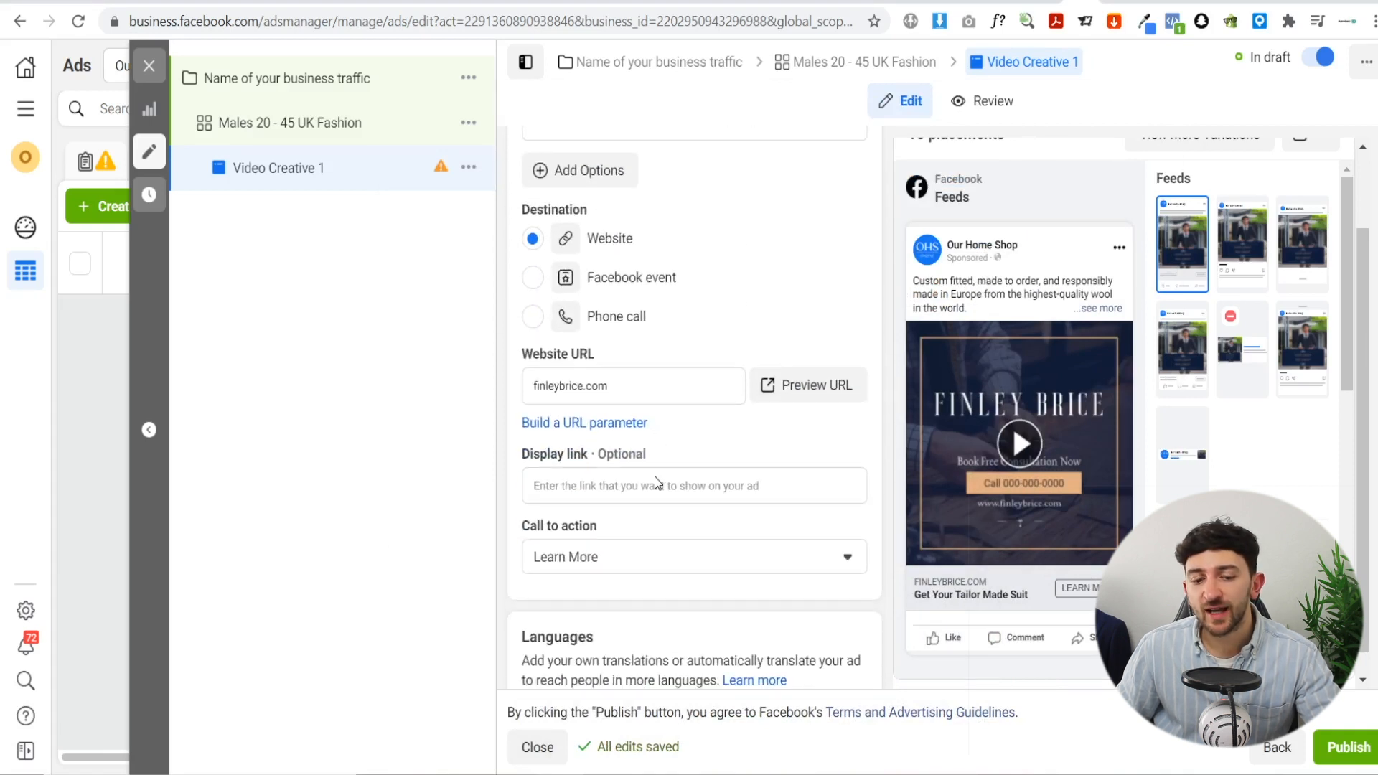
pyautogui.click(639, 562)
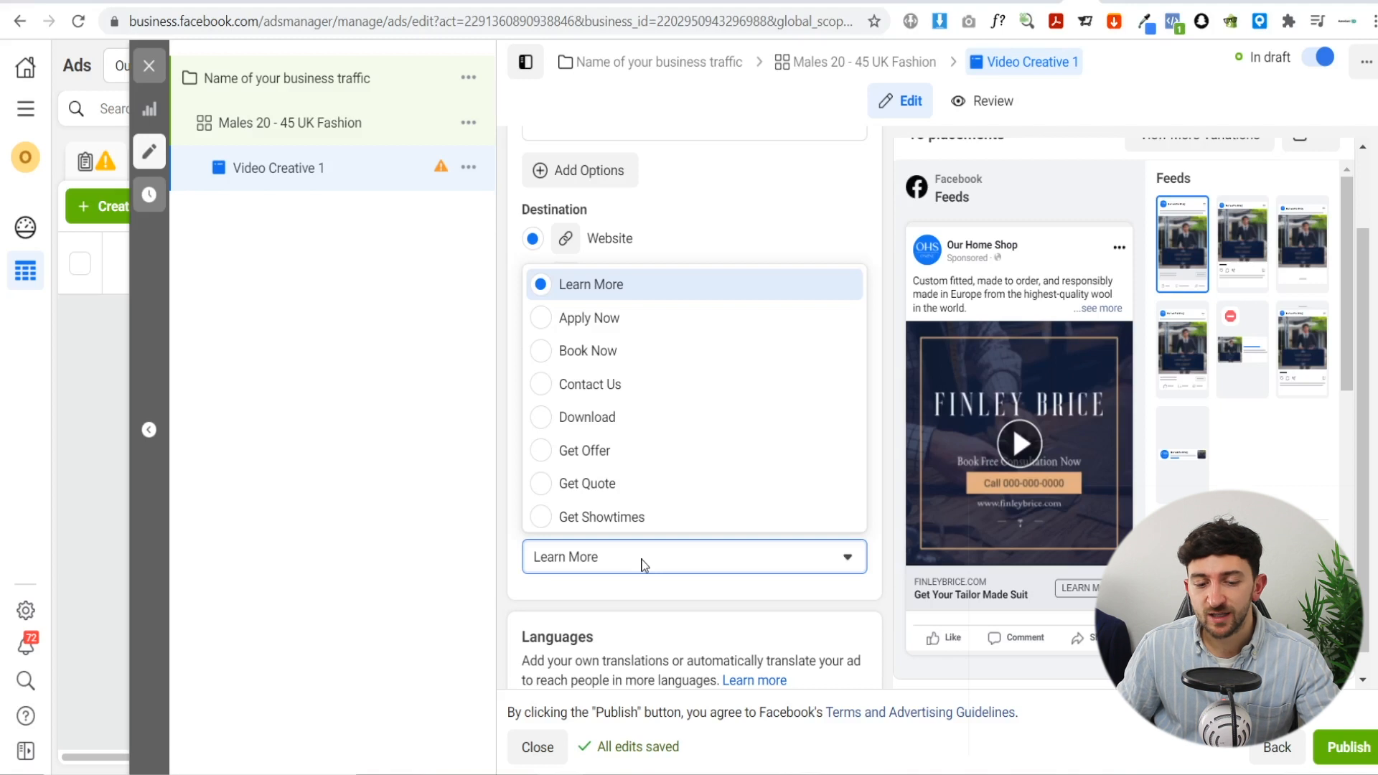
pyautogui.click(637, 384)
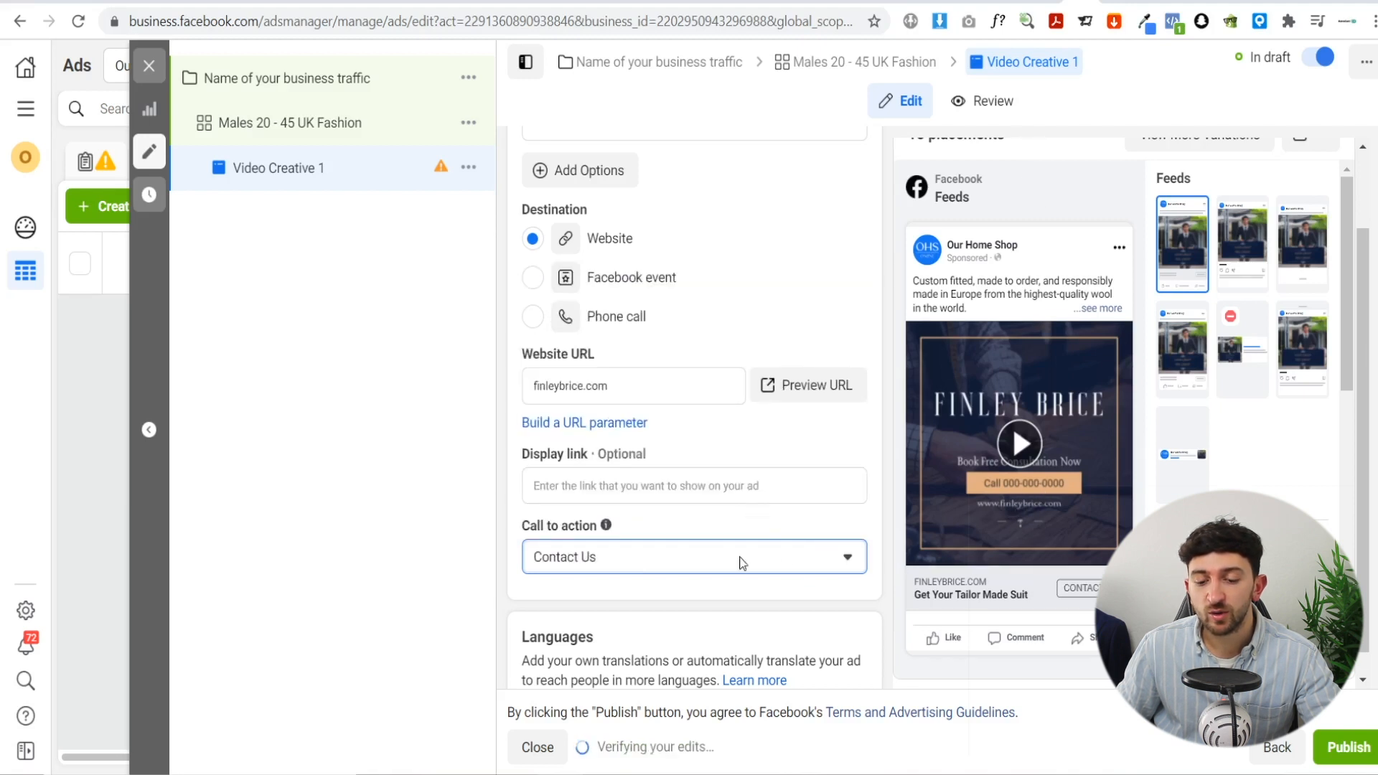
pyautogui.click(768, 557)
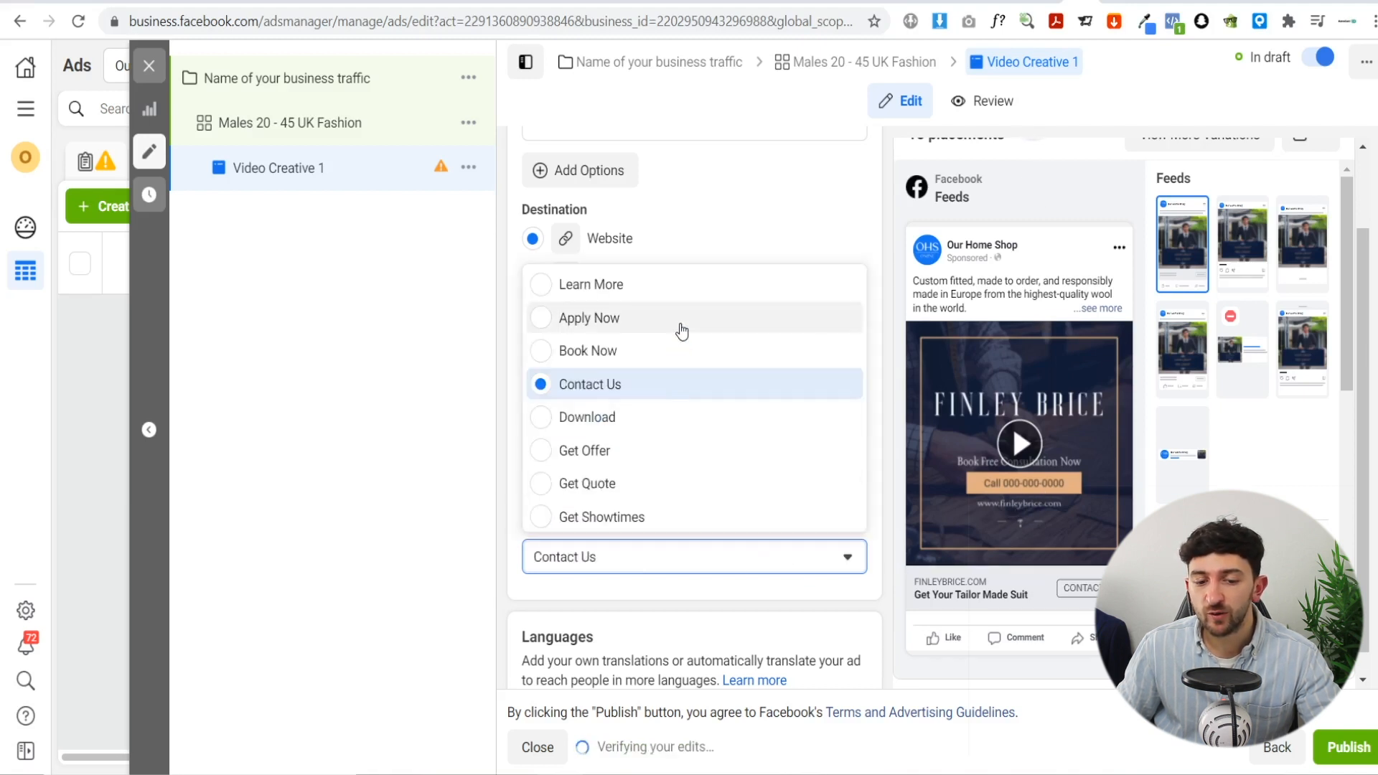
pyautogui.click(512, 536)
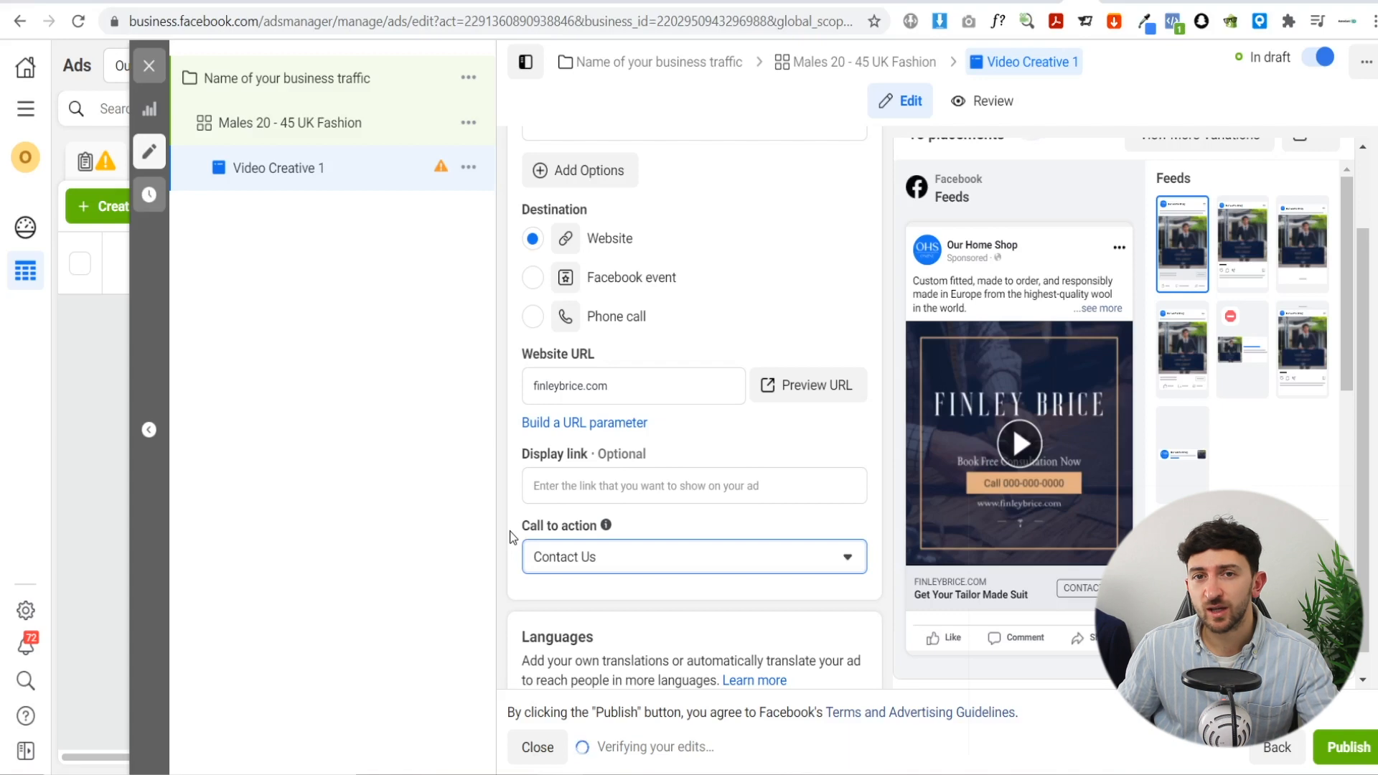
# Review the ad's language and tracking settings down to the URL parameters
pyautogui.scroll(-7, 650, 472)
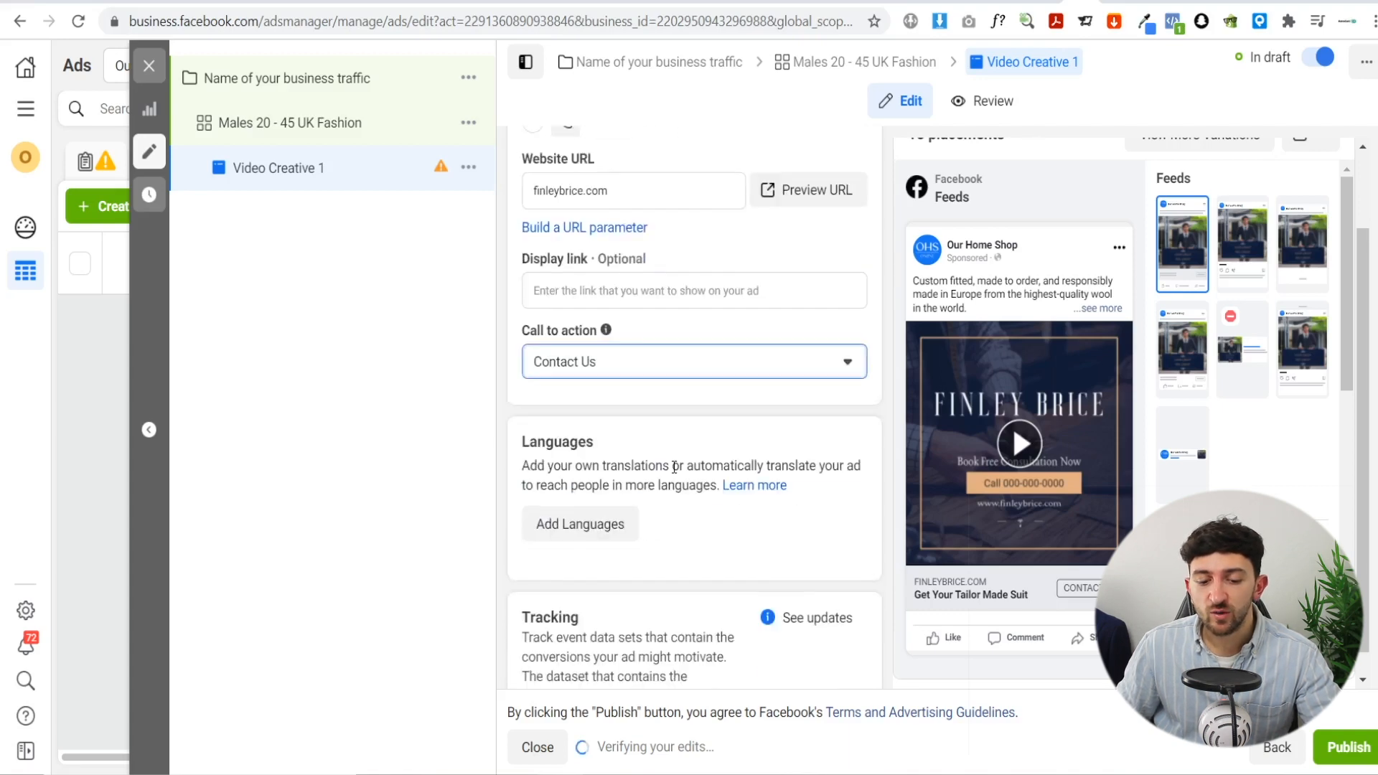
pyautogui.scroll(-1, 690, 399)
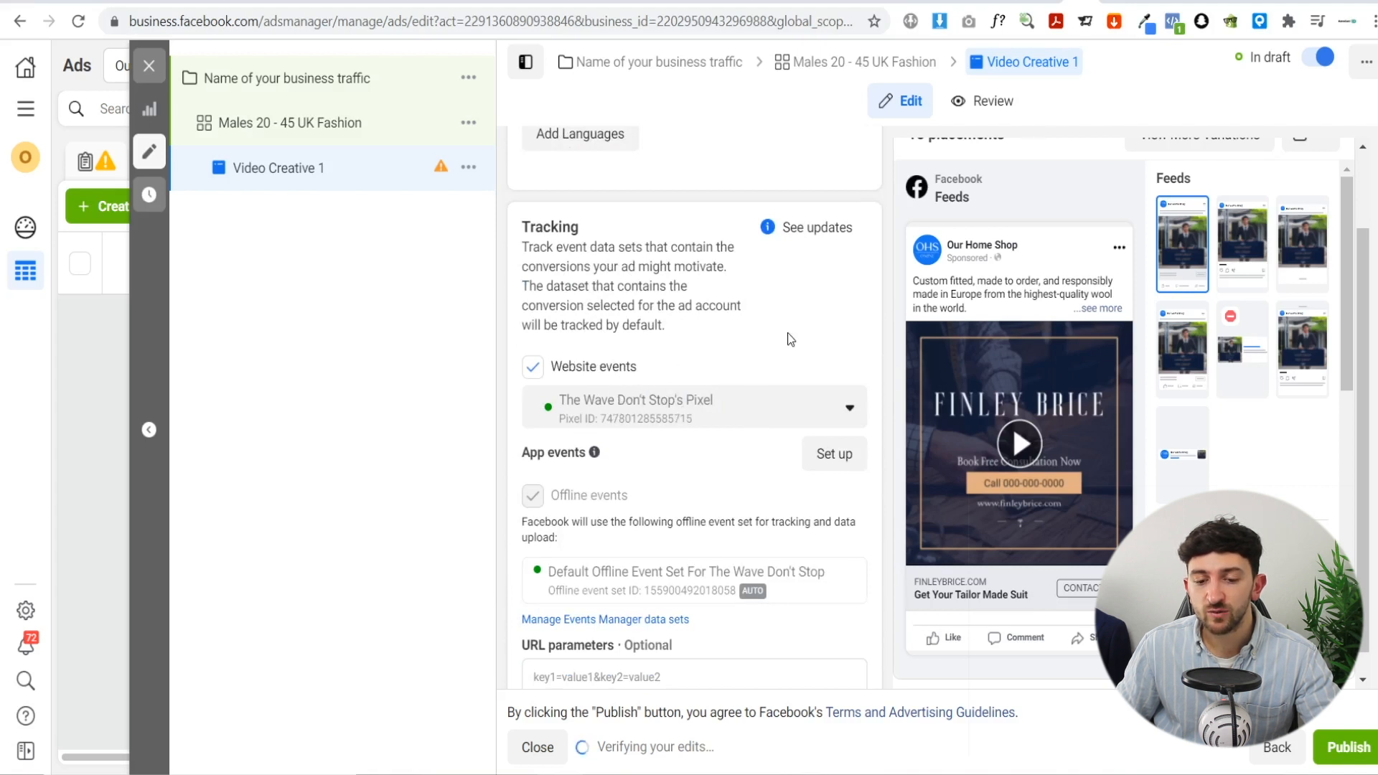
pyautogui.scroll(-1, 709, 418)
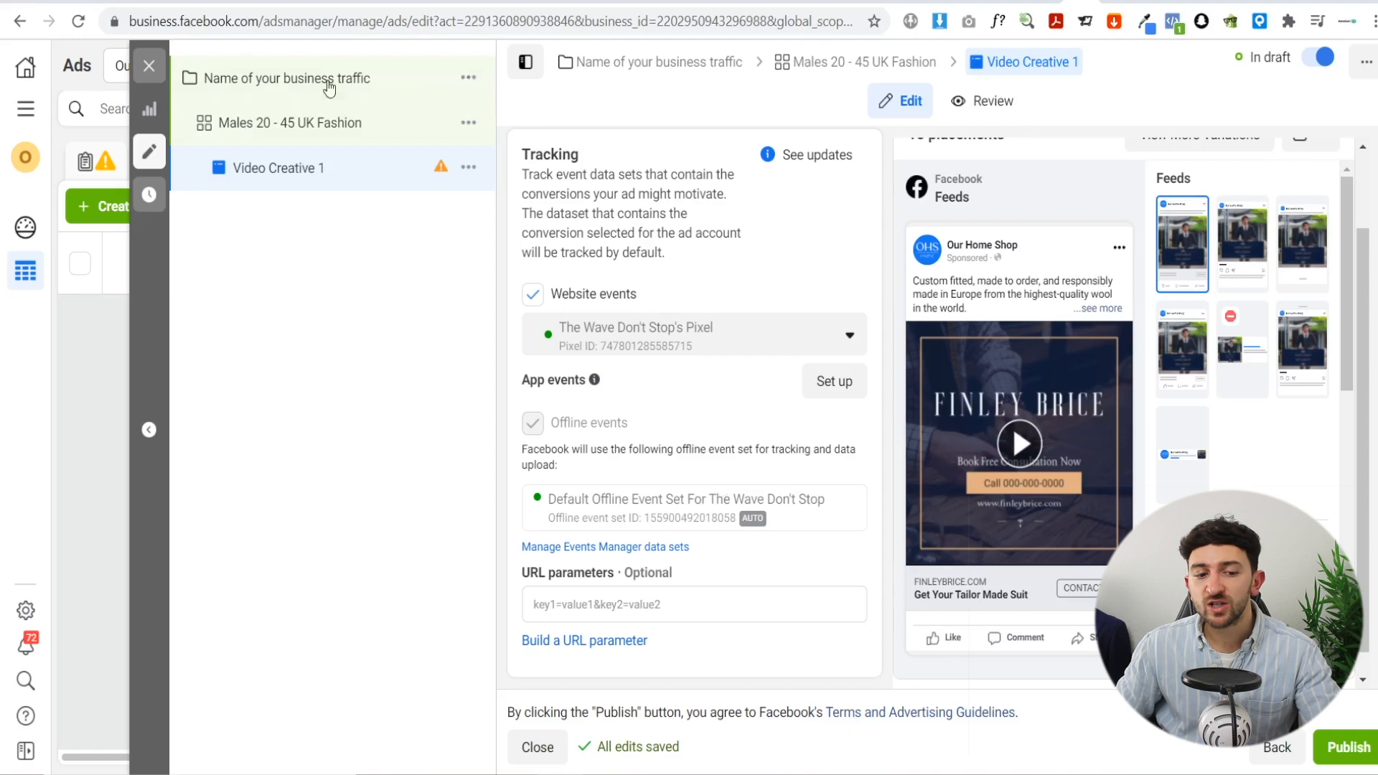
# Duplicate the Males 20 - 45 UK Fashion ad set as 4 copies in the original campaign and open the first copy
pyautogui.click(469, 125)
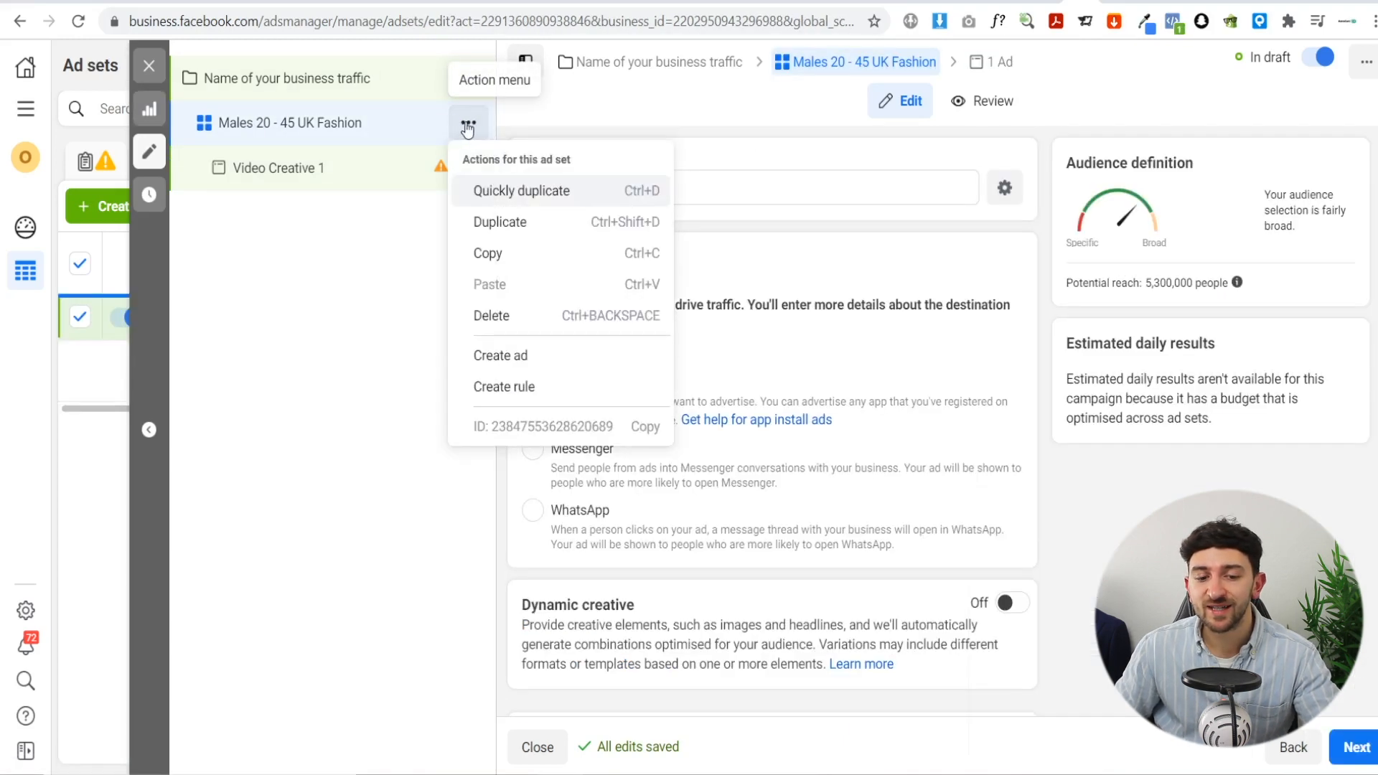
pyautogui.click(523, 224)
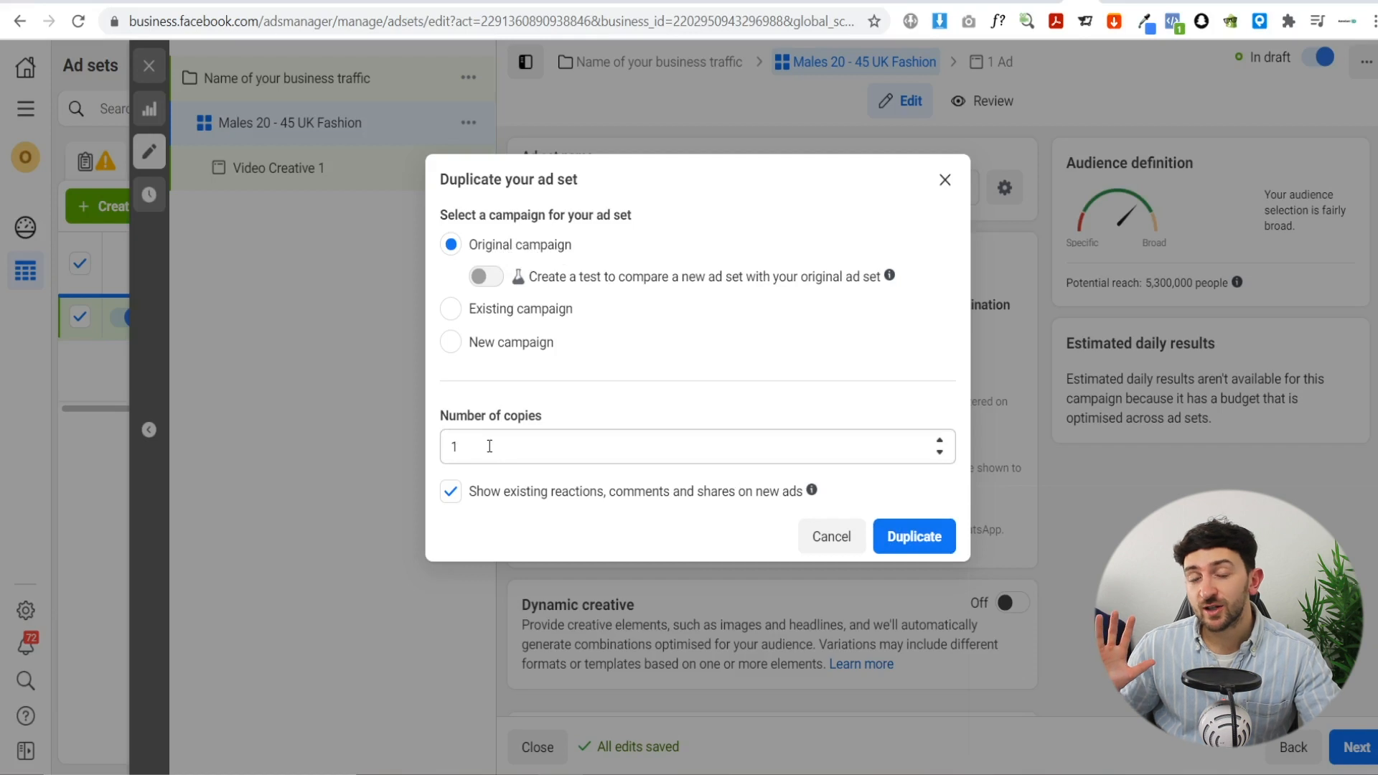
pyautogui.click(939, 443)
pyautogui.click(939, 444)
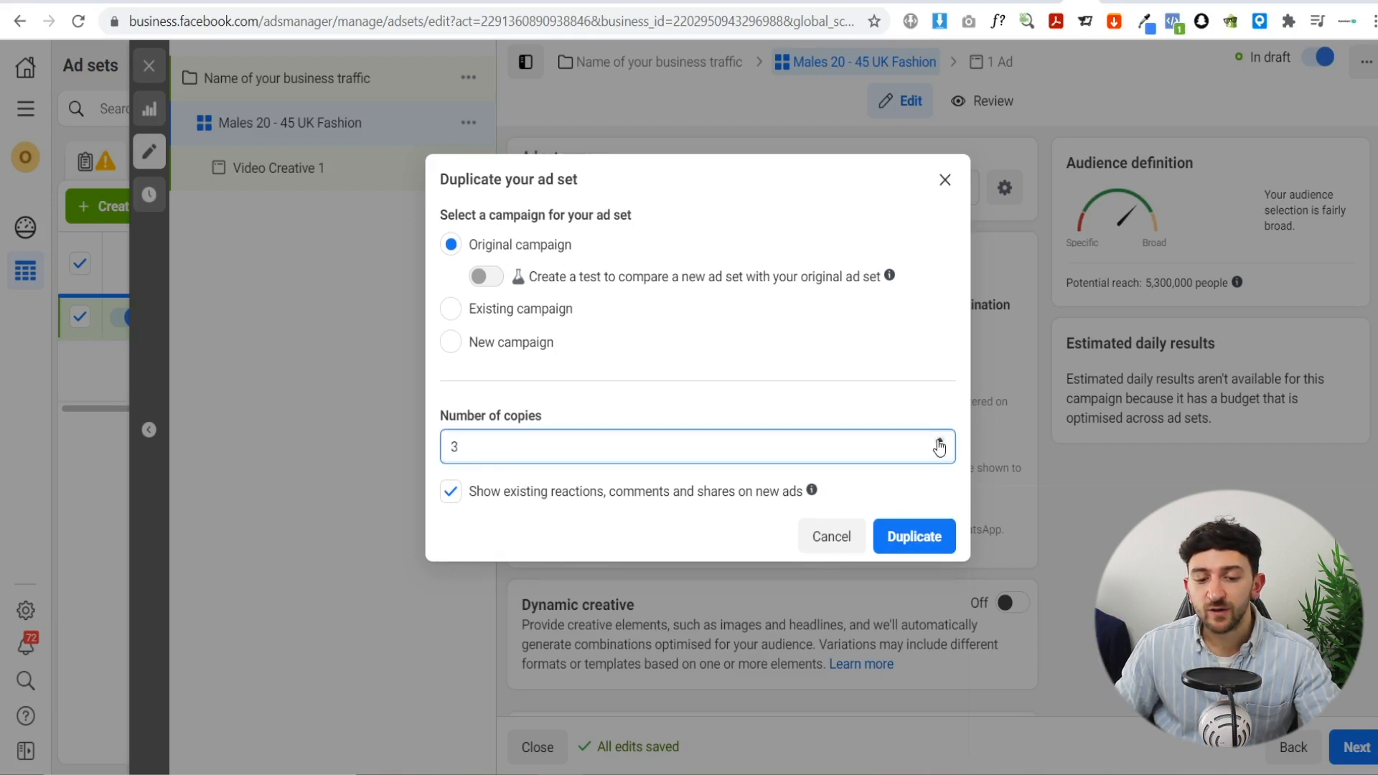
pyautogui.click(939, 443)
pyautogui.click(939, 444)
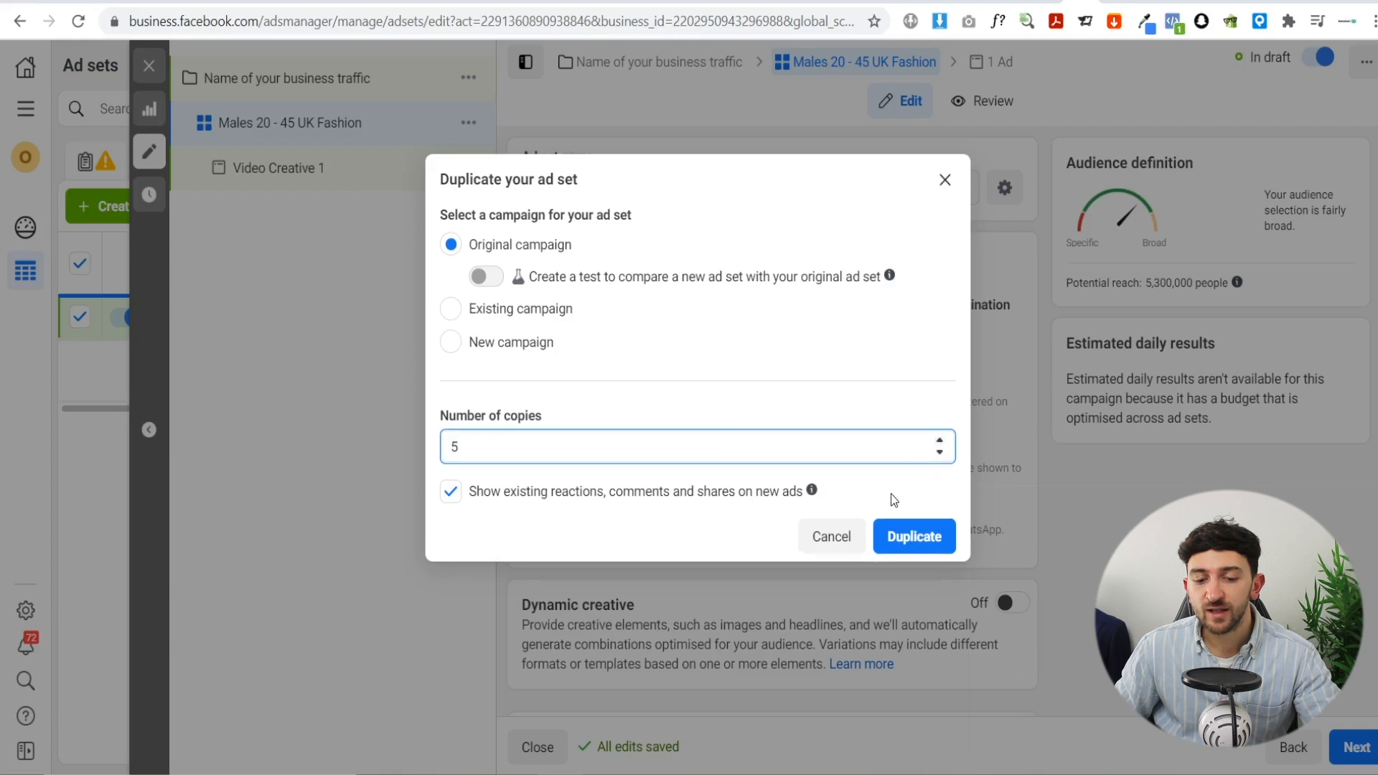
pyautogui.click(940, 453)
pyautogui.click(915, 536)
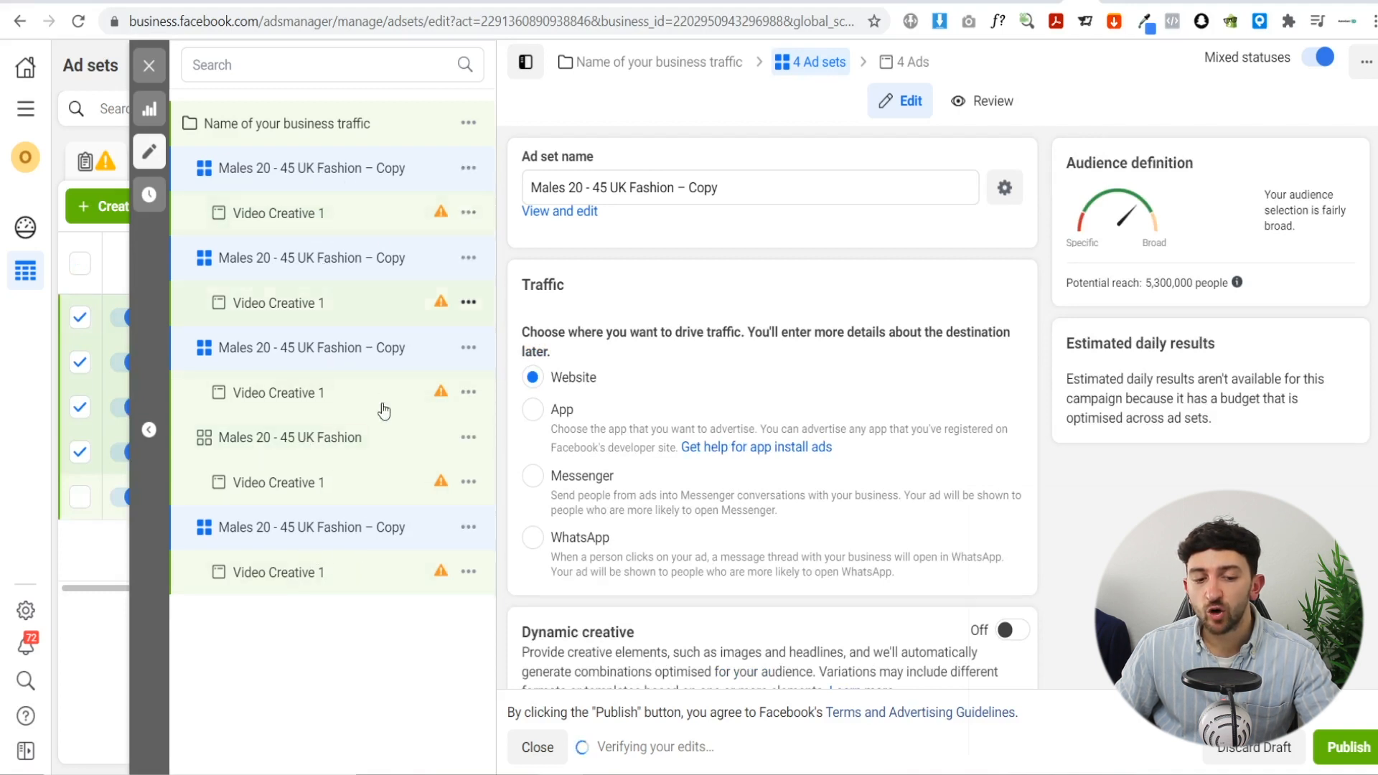
pyautogui.click(251, 169)
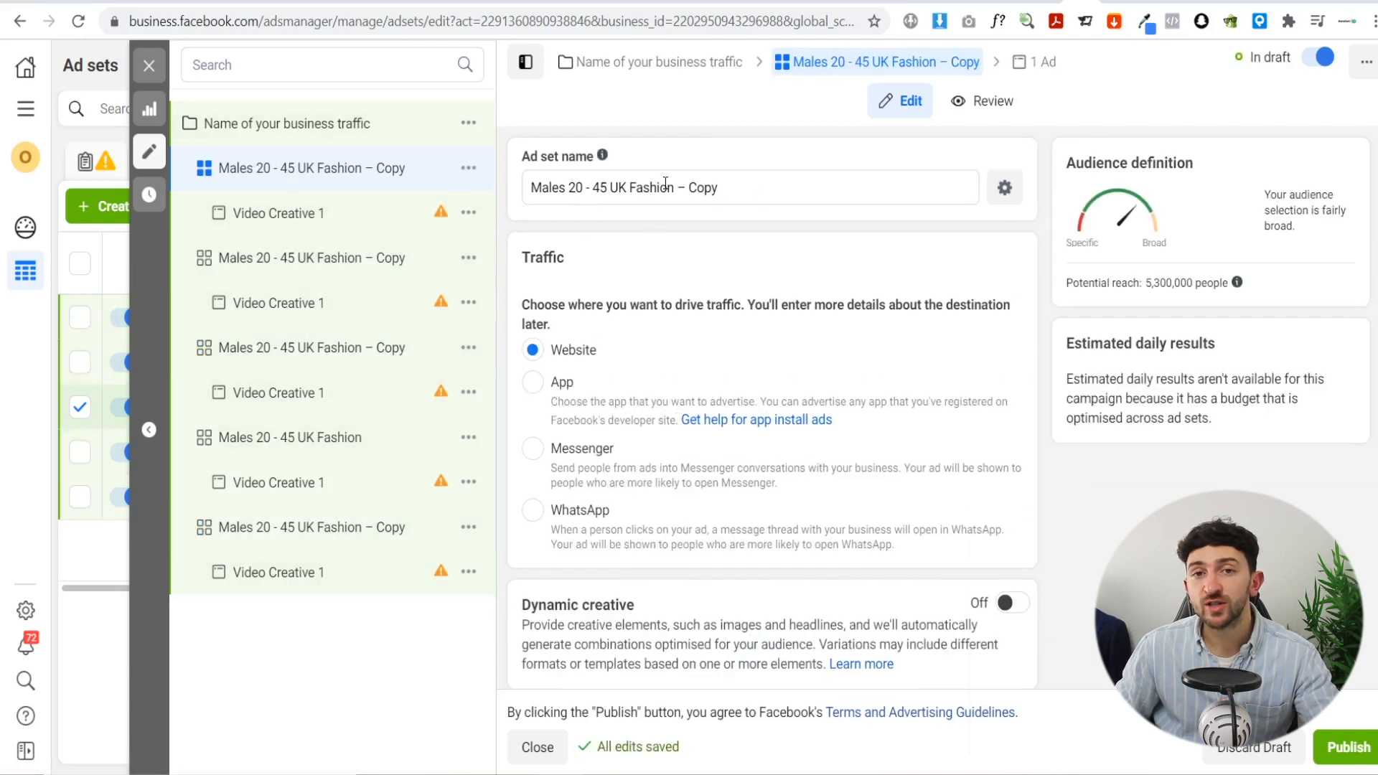
# Rename the first copied ad set as "Males 20 - 45 US Fashion", removing the Copy suffix
pyautogui.click(622, 188)
pyautogui.press('BackSpace')
pyautogui.write('S')
pyautogui.press('BackSpace')
pyautogui.press('BackSpace')
pyautogui.press('BackSpace')
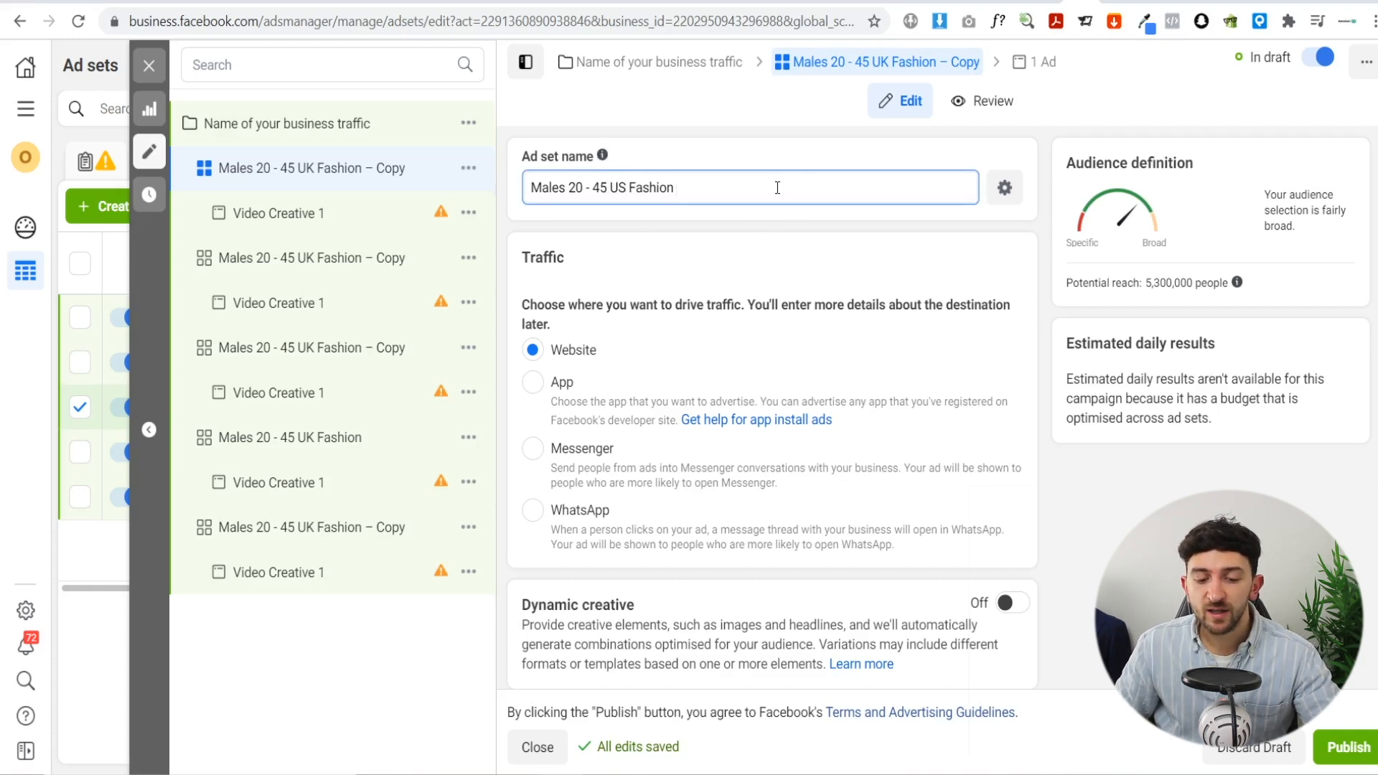
# Check the copied ad set's audience targeting and replace Fashion in its name with Netflix, making it "Males 20 - 45 US Netflix"
pyautogui.scroll(-10, 786, 230)
pyautogui.scroll(-4, 786, 236)
pyautogui.scroll(3, 716, 290)
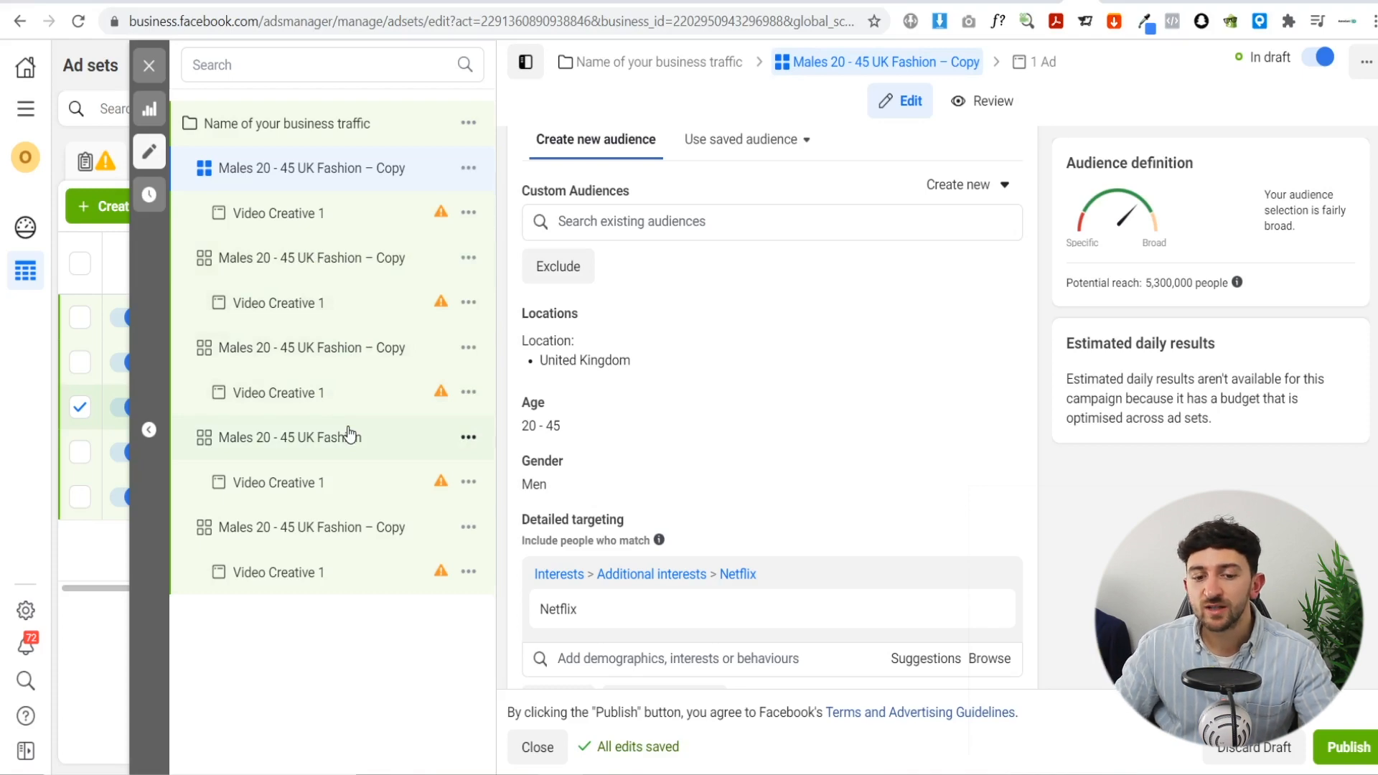
pyautogui.scroll(-1, 807, 426)
pyautogui.scroll(20, 807, 425)
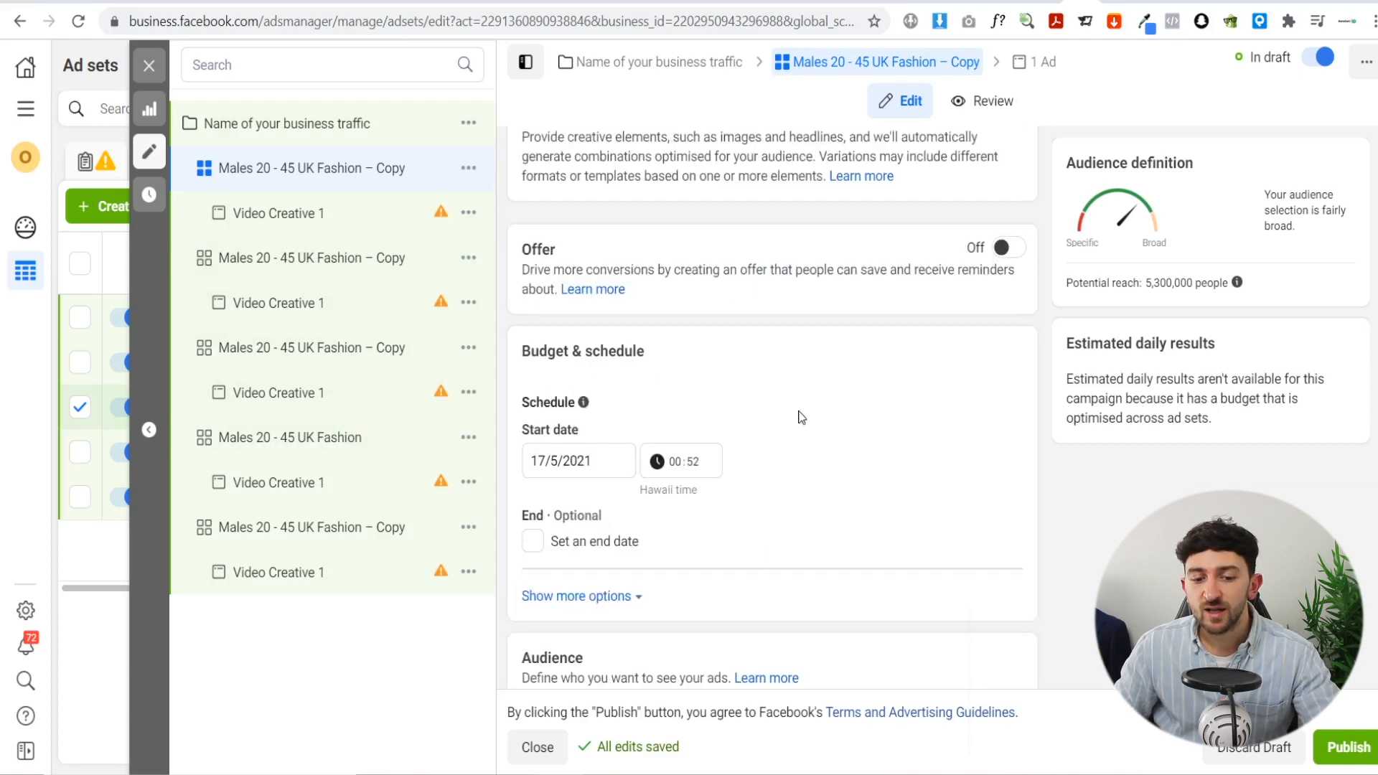
pyautogui.doubleClick(656, 188)
pyautogui.write('Netflix')
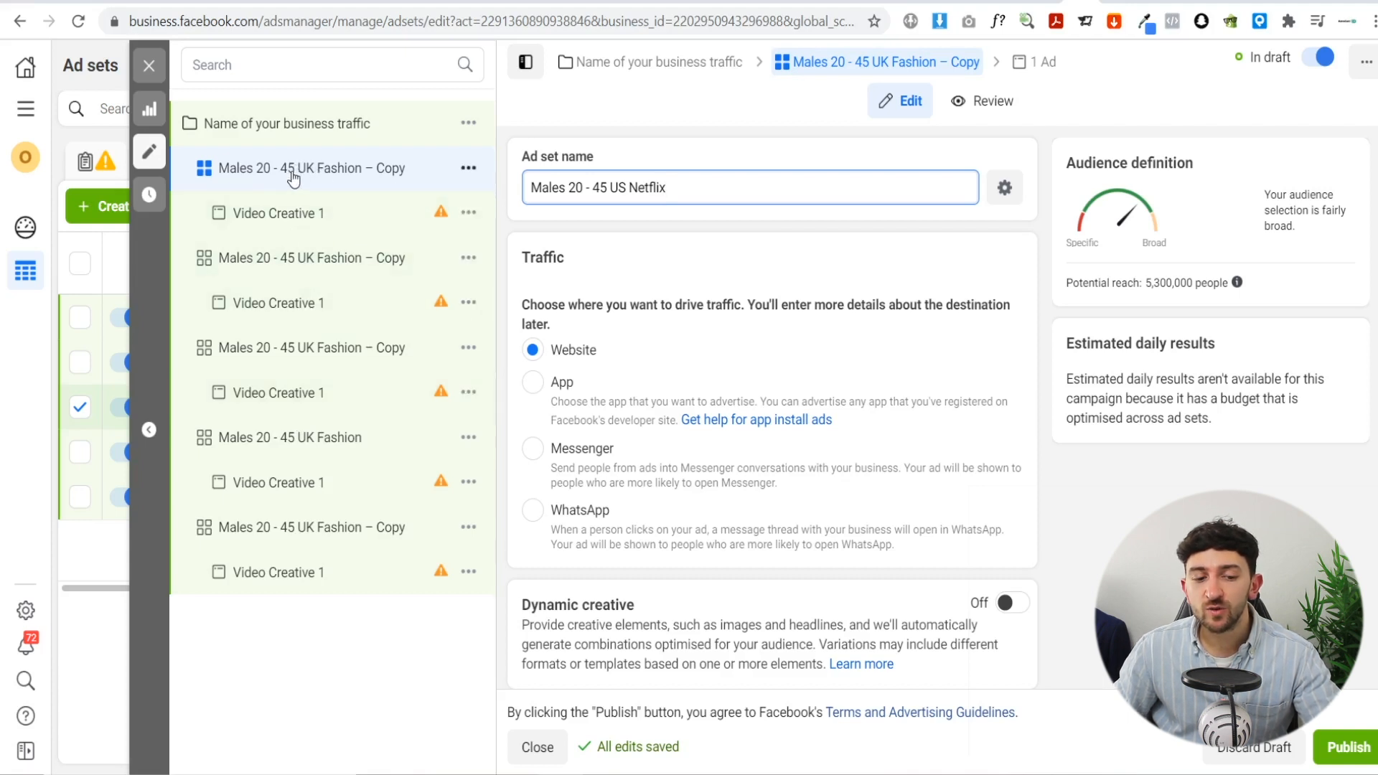
pyautogui.click(313, 213)
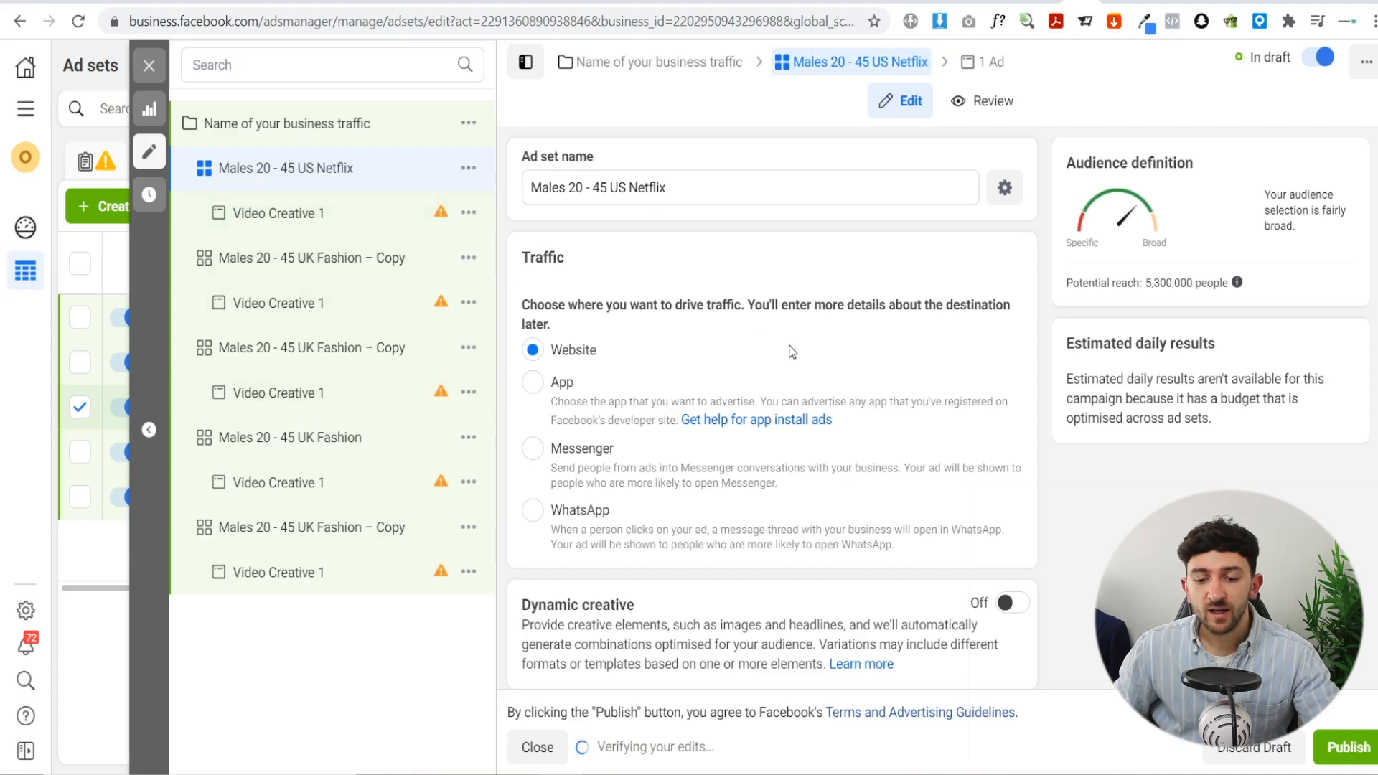
# Duplicate the Netflix ad set's Video Creative 1 ad once in the original campaign and rename the copy as "Video Creative 2"
pyautogui.scroll(-15, 621, 423)
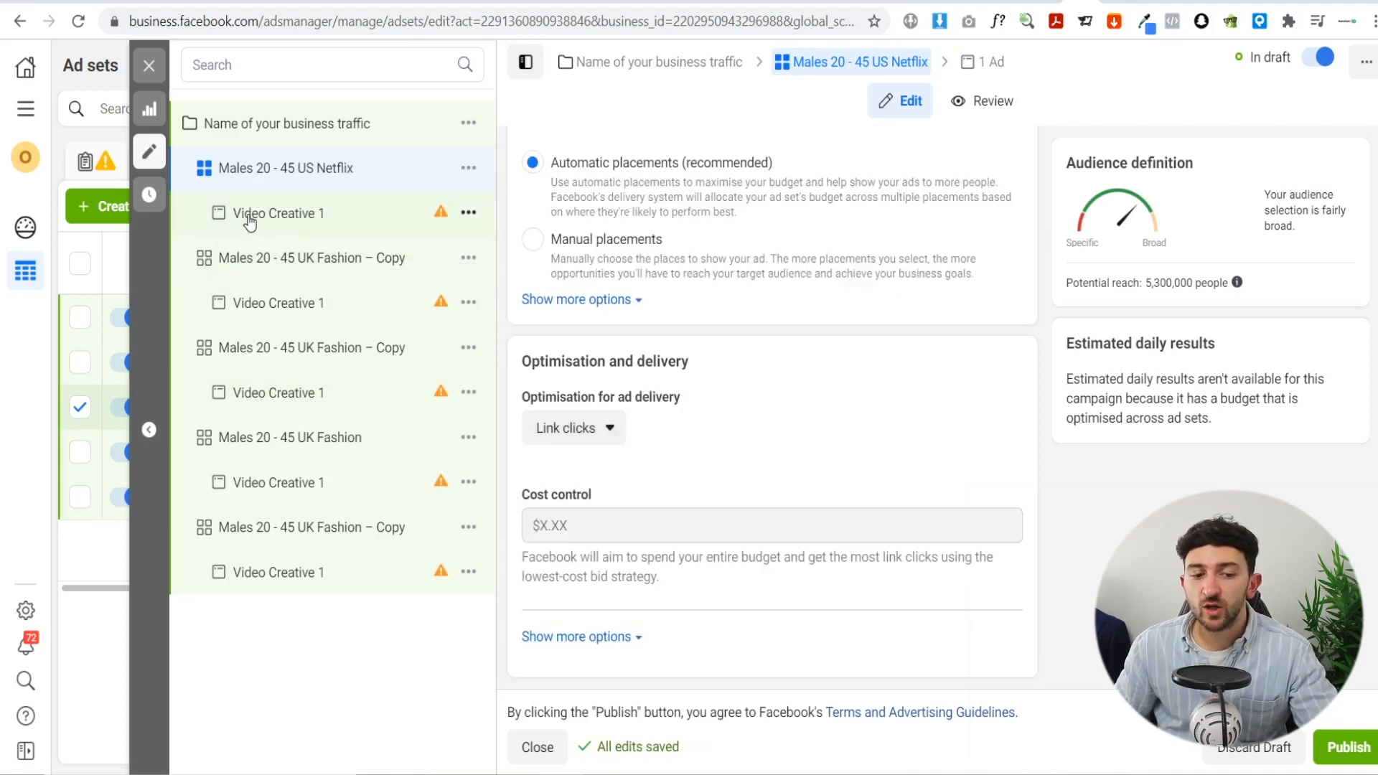
pyautogui.click(466, 216)
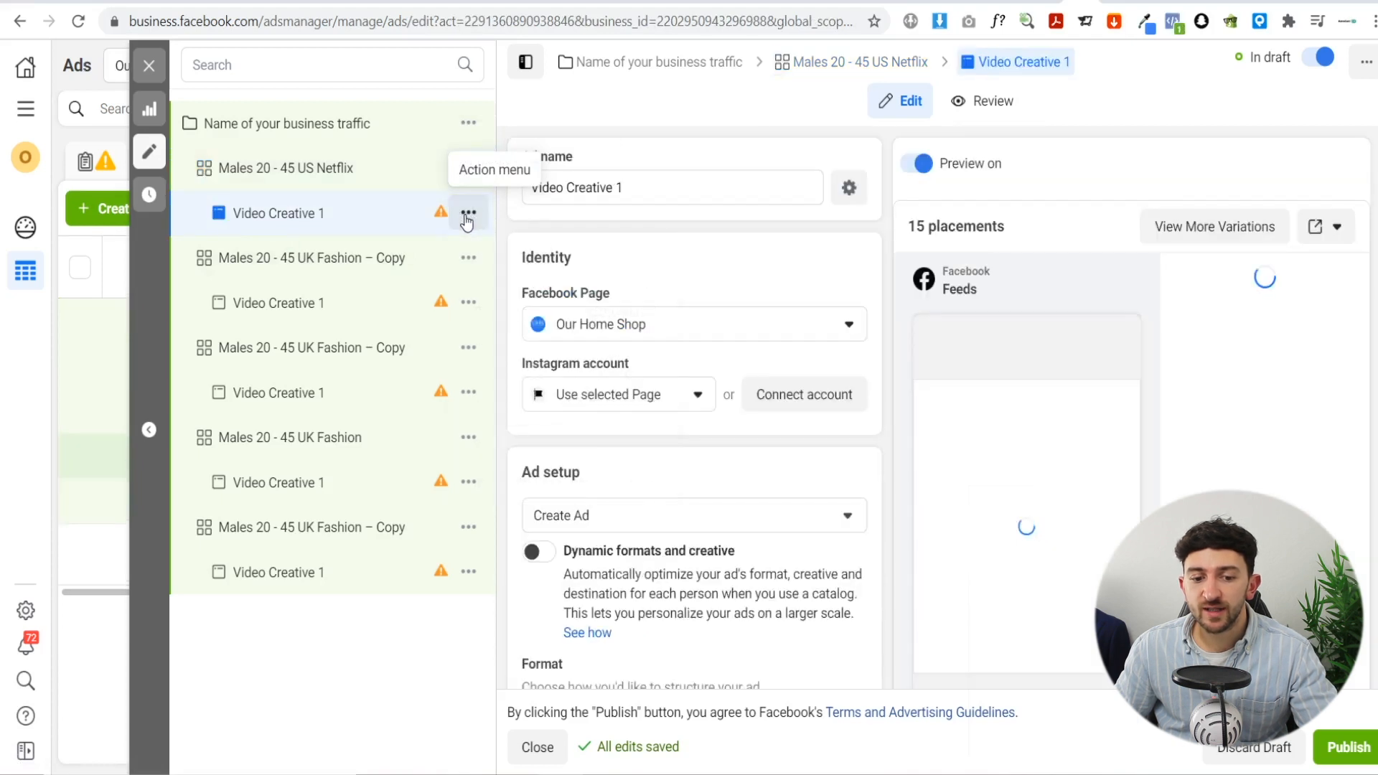
pyautogui.click(469, 215)
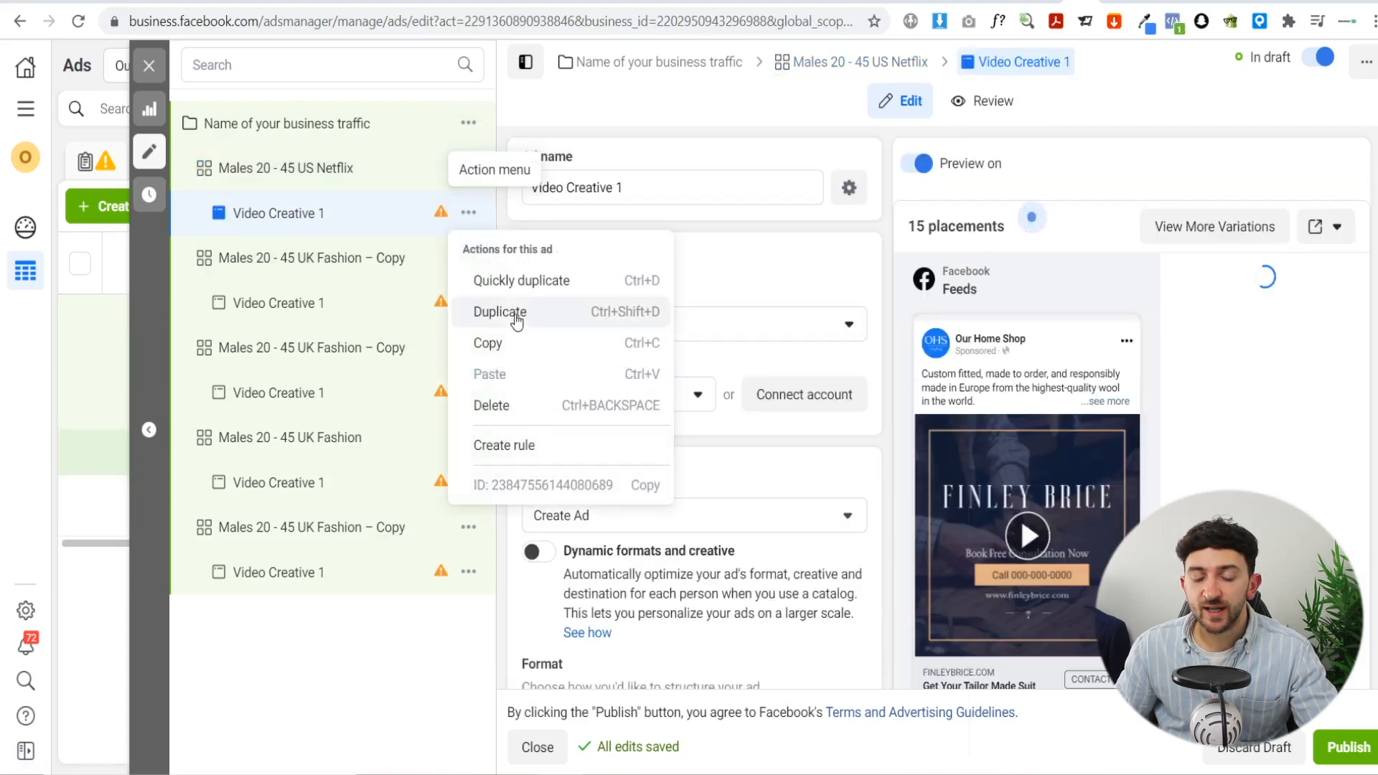
pyautogui.click(510, 312)
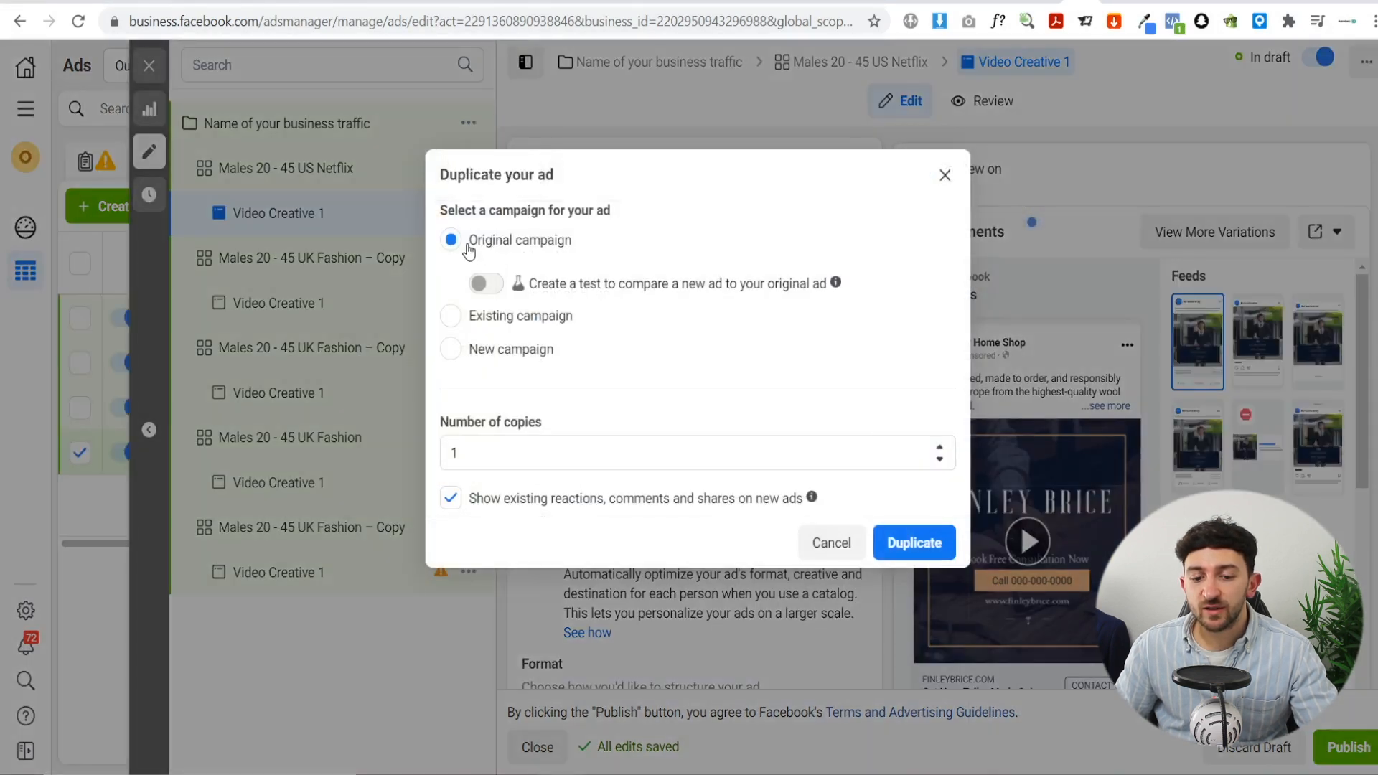
pyautogui.click(912, 542)
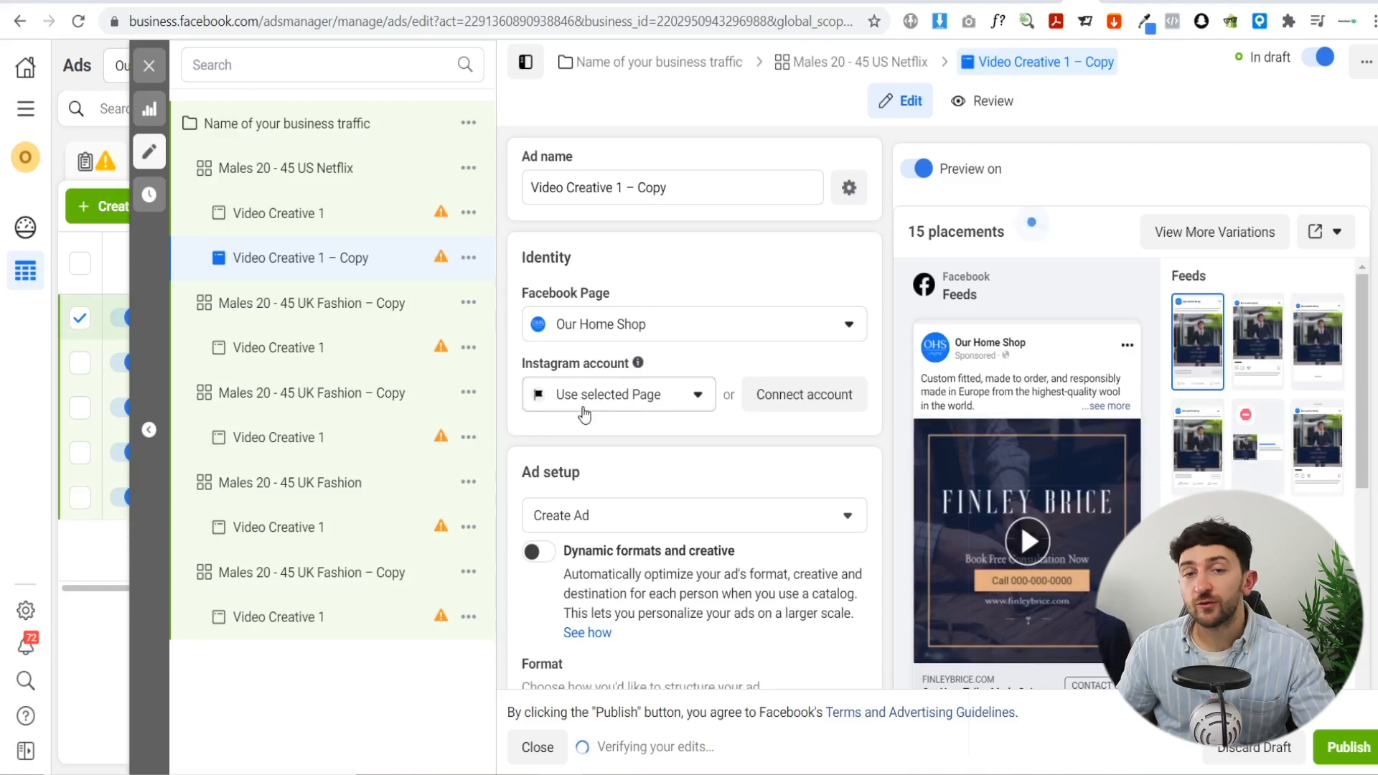
pyautogui.click(621, 186)
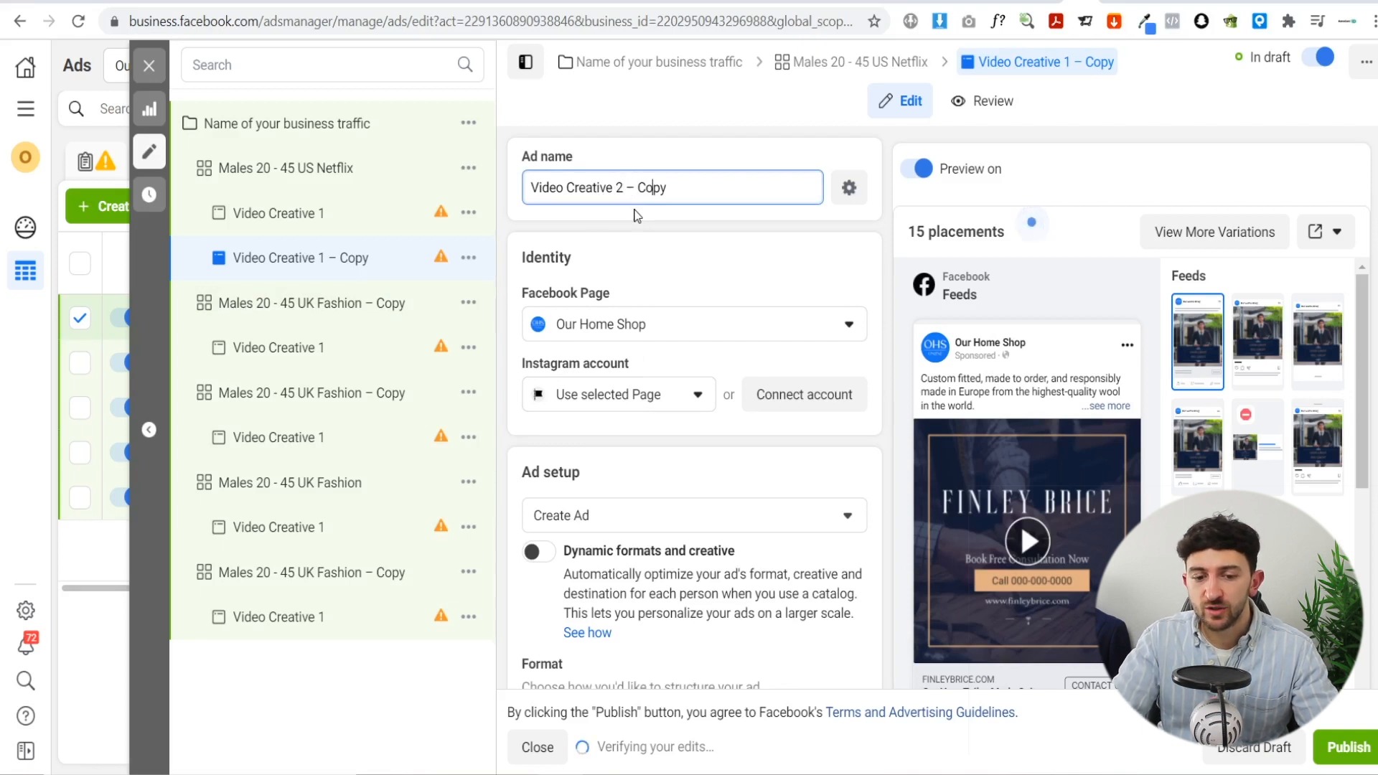
pyautogui.press('BackSpace')
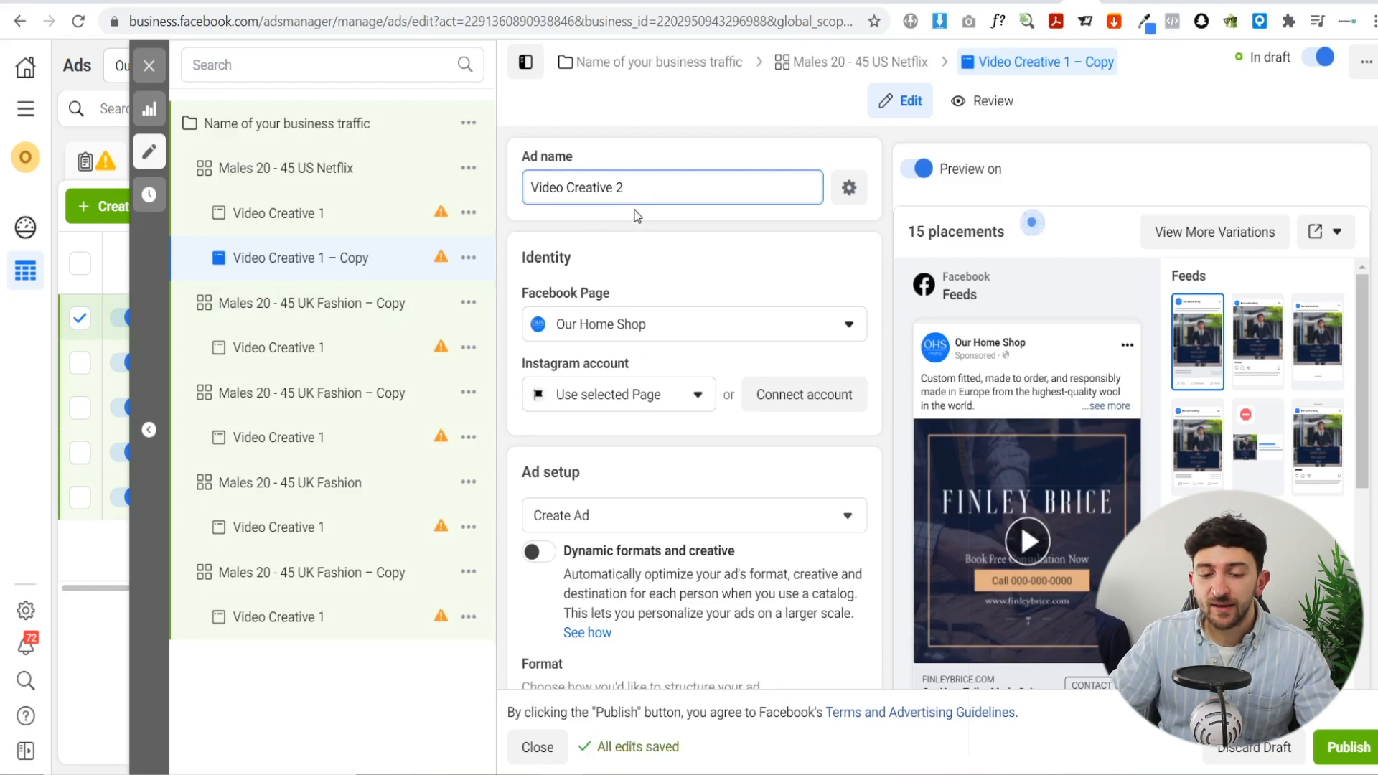
pyautogui.scroll(-10, 635, 216)
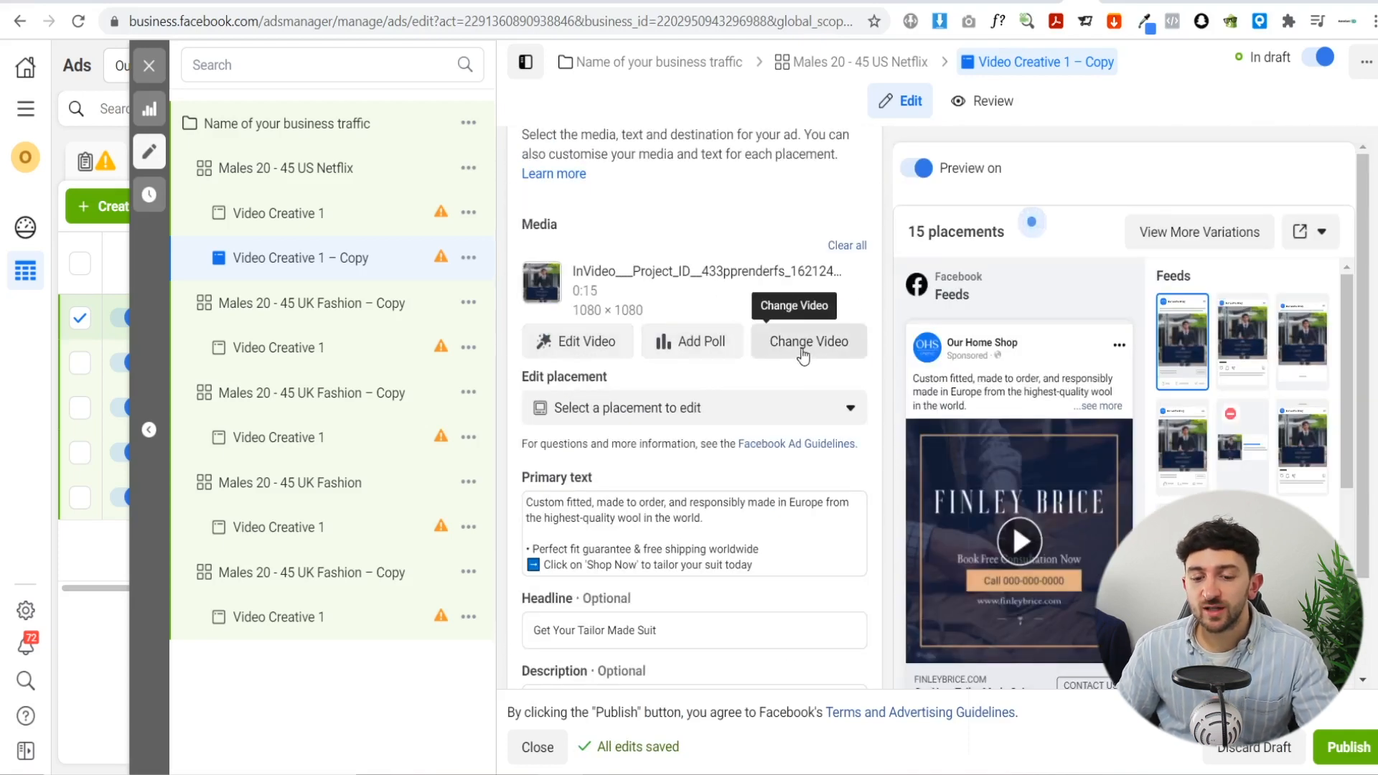
pyautogui.click(802, 354)
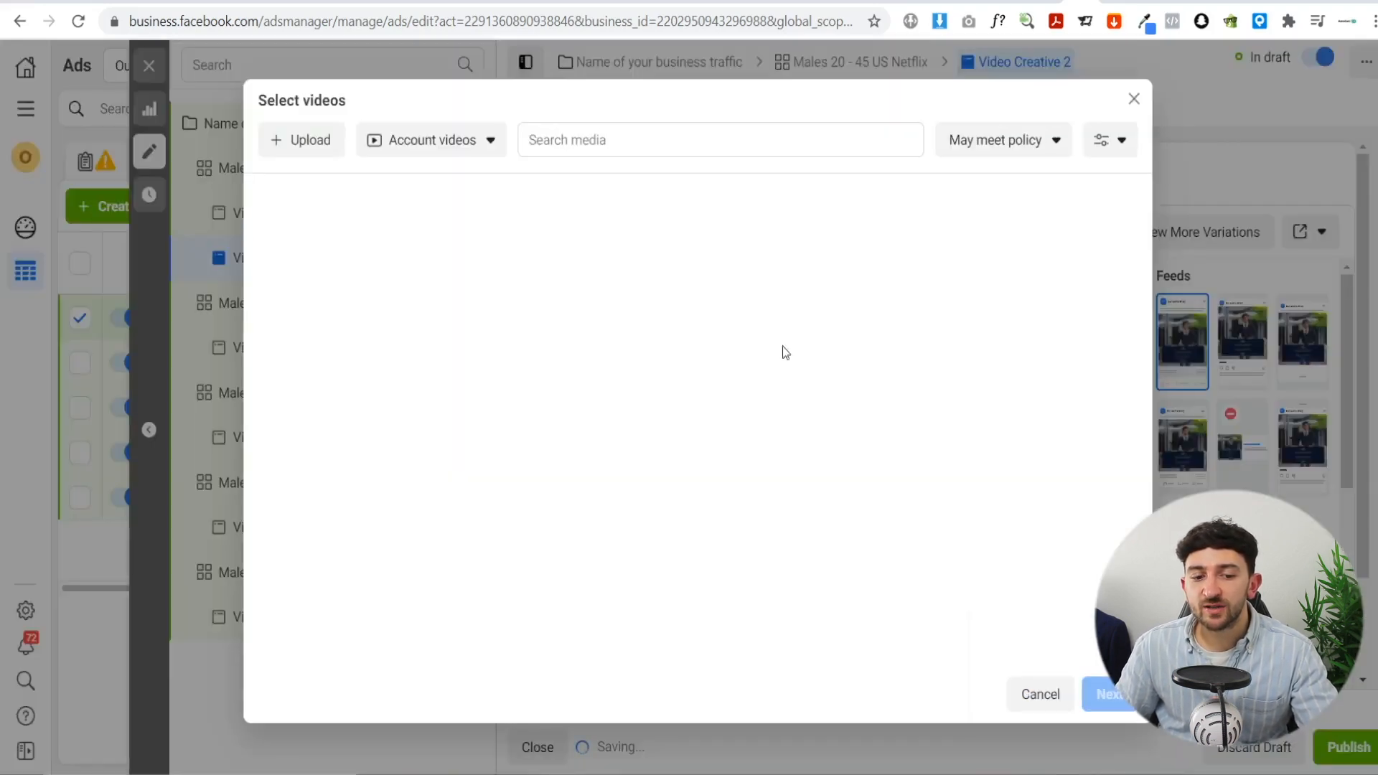
pyautogui.click(1134, 98)
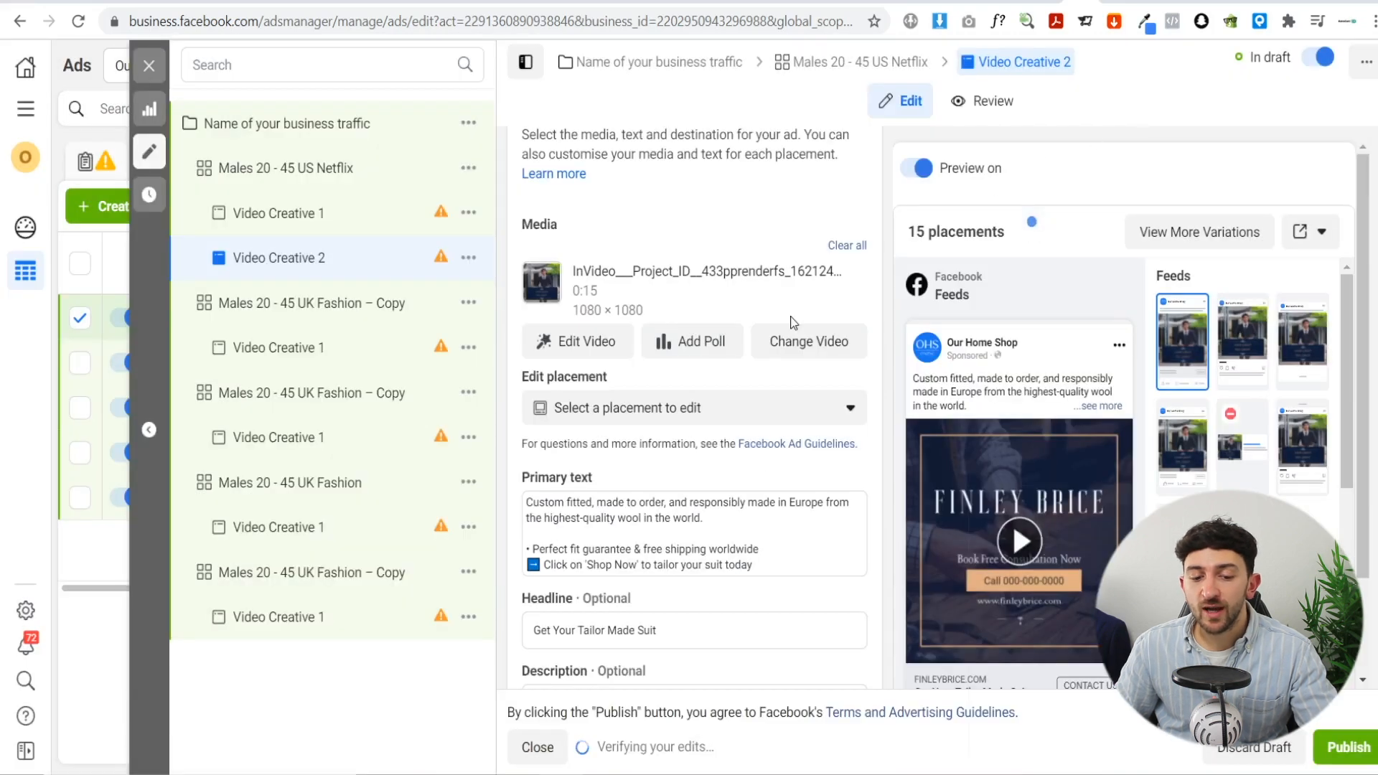
pyautogui.scroll(-1, 721, 390)
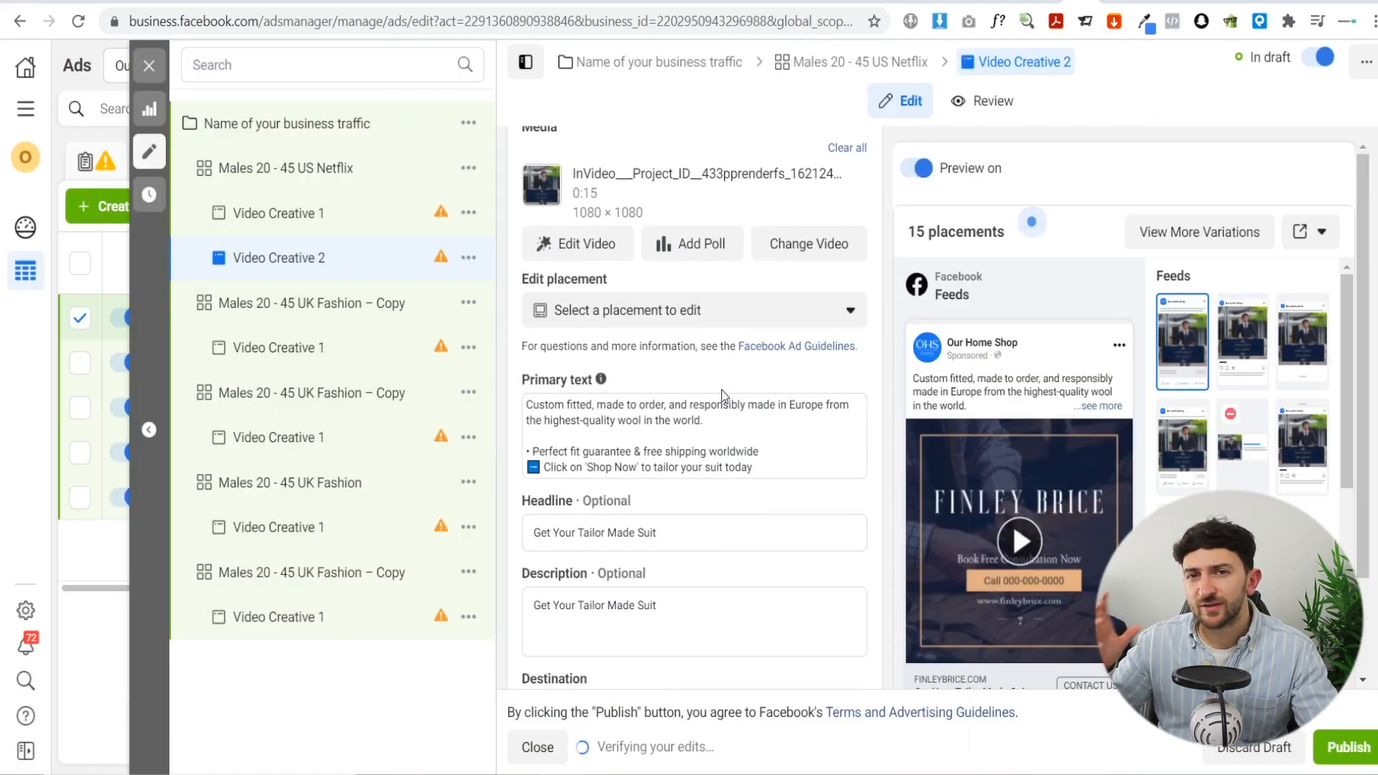
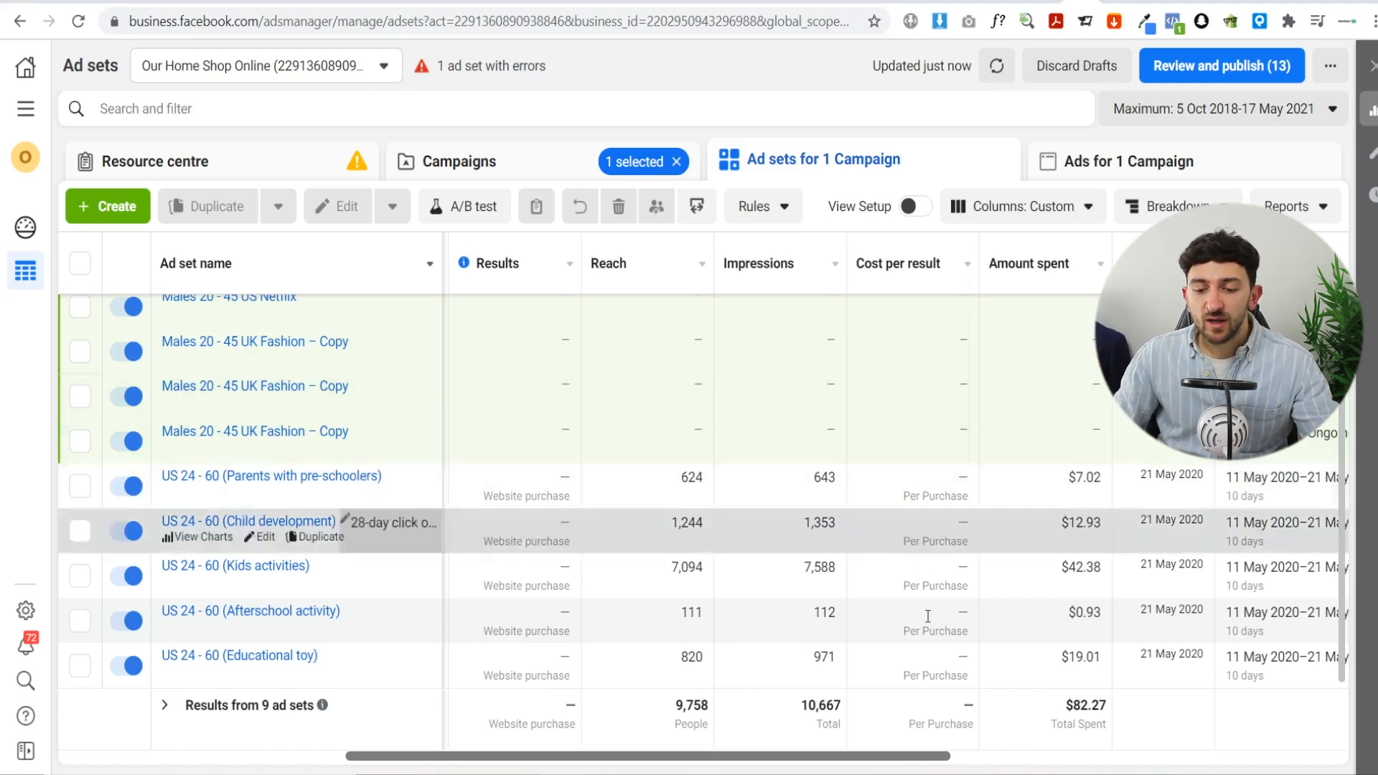
# View the schedule and link clicks columns of the campaign's ad sets and open the list of its ads
pyautogui.moveTo(903, 761); pyautogui.dragTo(1105, 751)
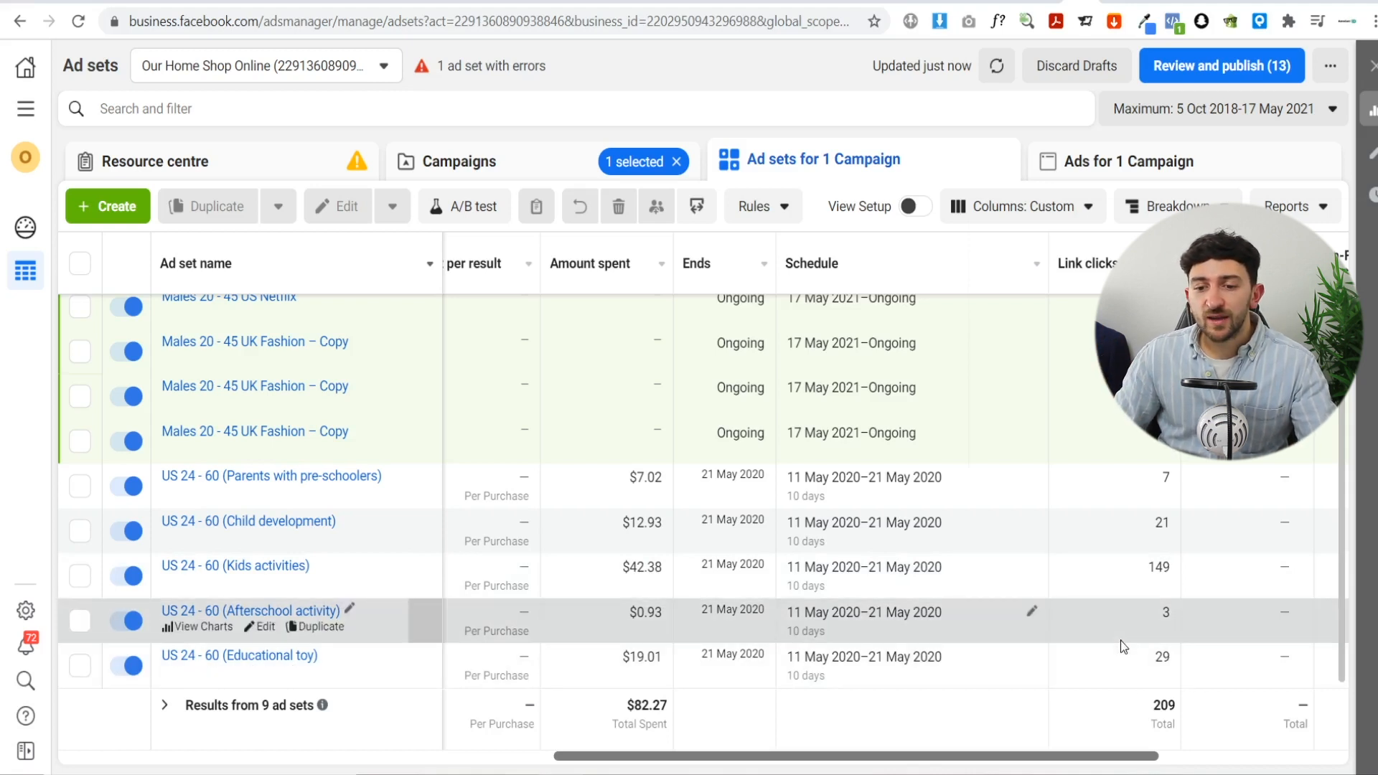
pyautogui.click(1136, 164)
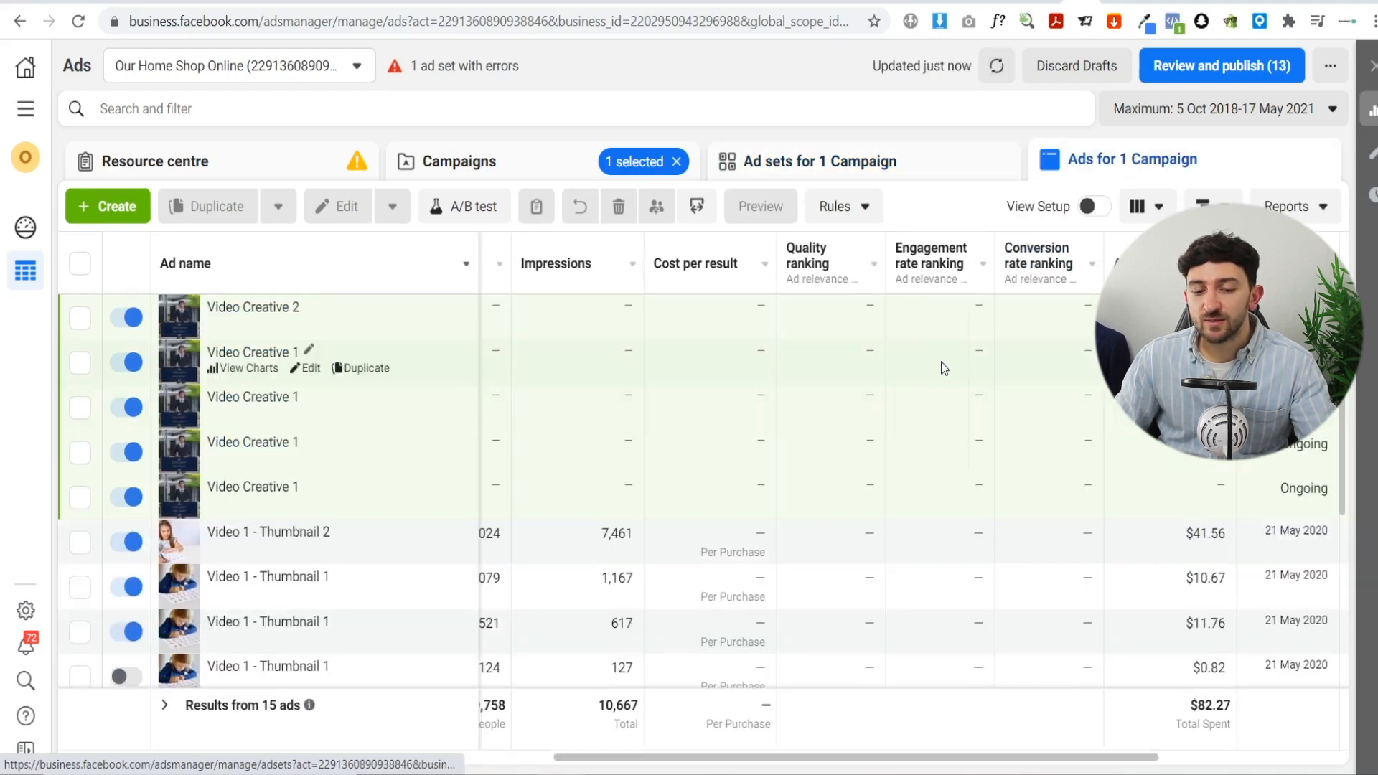